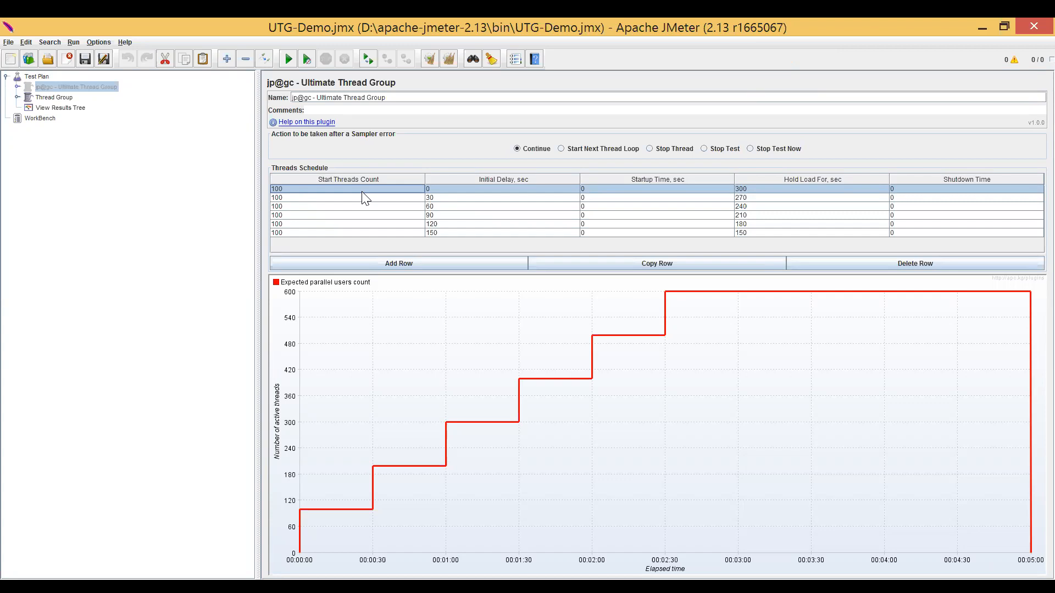
Check the JMeterPlugins jar in the apache-jmeter-2.13 lib\ext folder in File Explorer and return to JMeter.
key("alt+Tab")
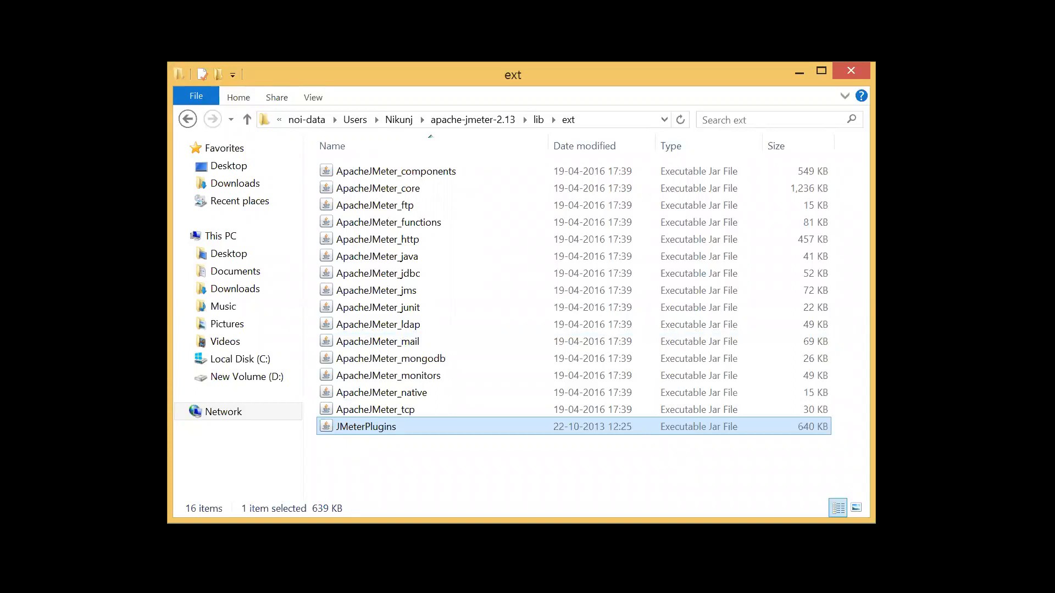
key("alt+Tab")
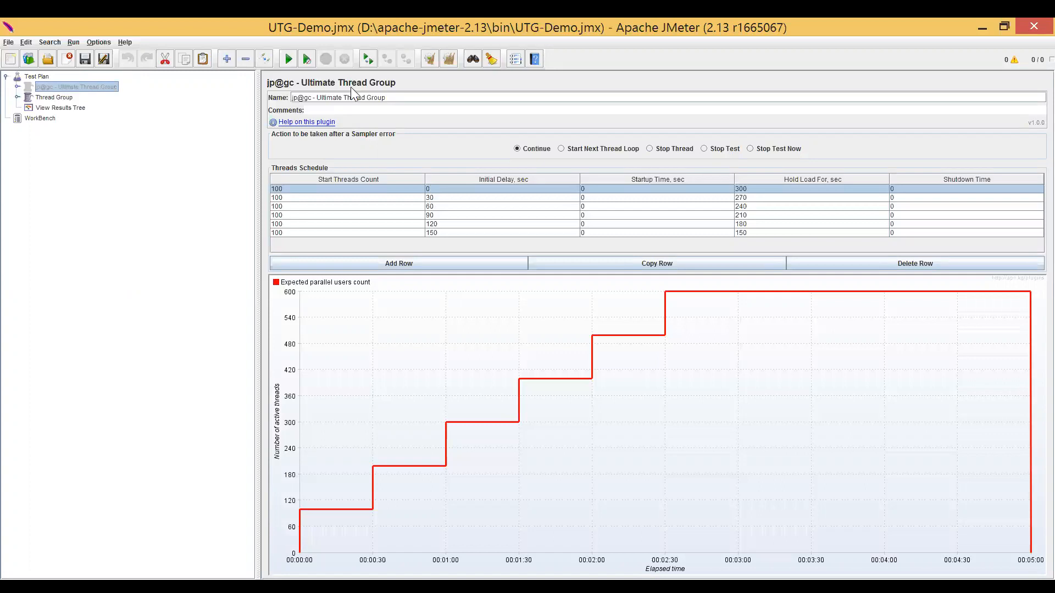
Examine the start threads count, initial delay, hold load and shutdown time across the rows of the Ultimate Thread Group's schedule.
left_click(341, 188)
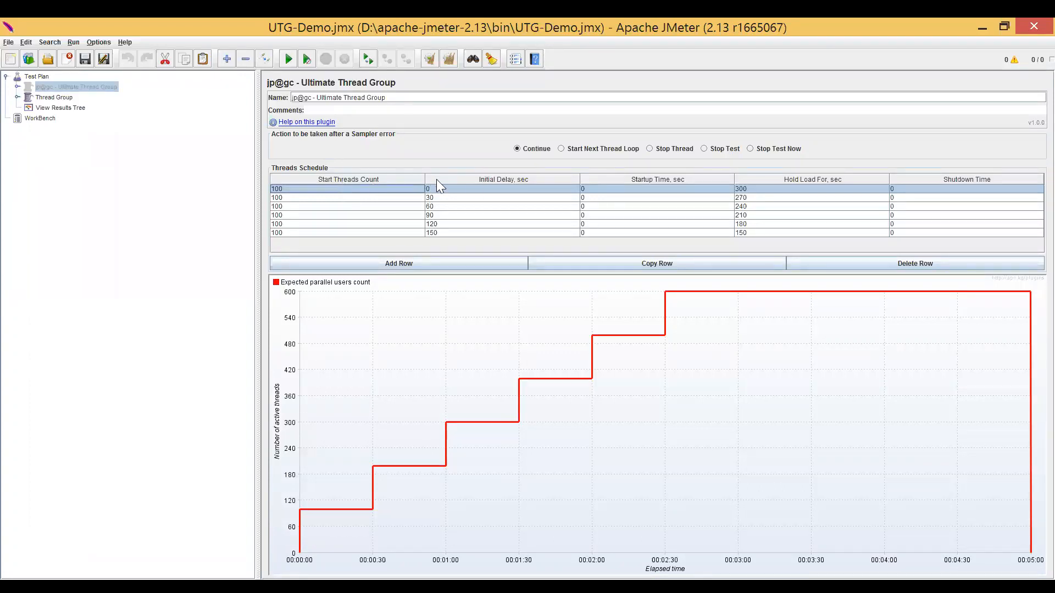
left_click(484, 189)
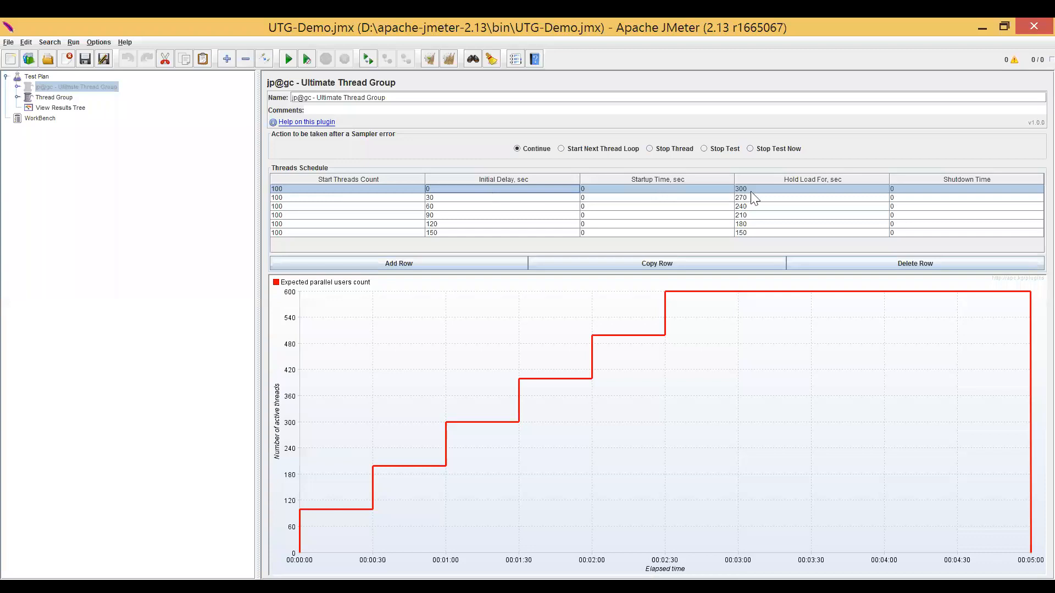
left_click(776, 191)
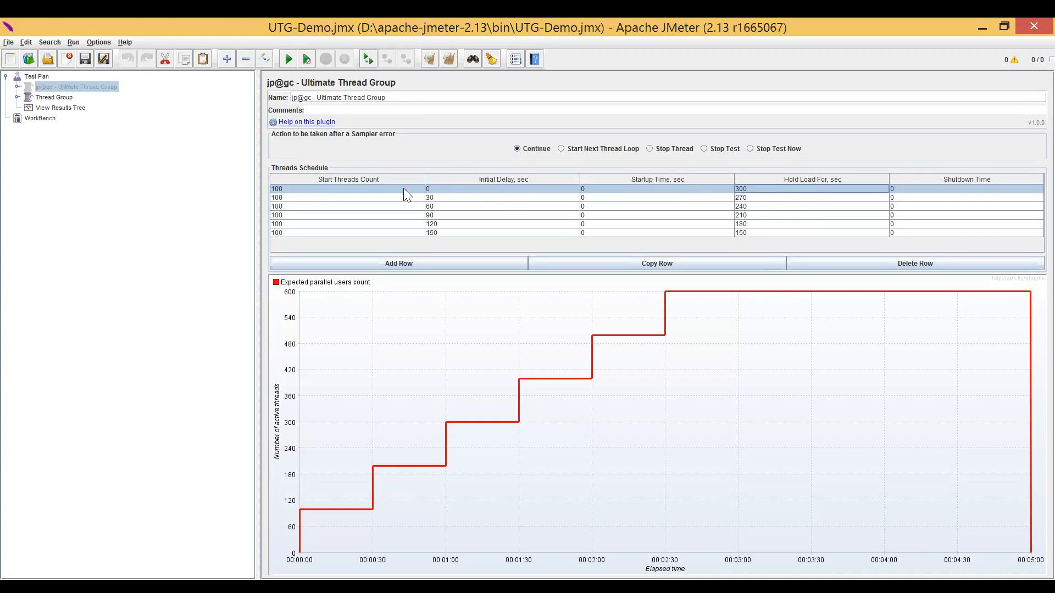
left_click(353, 188)
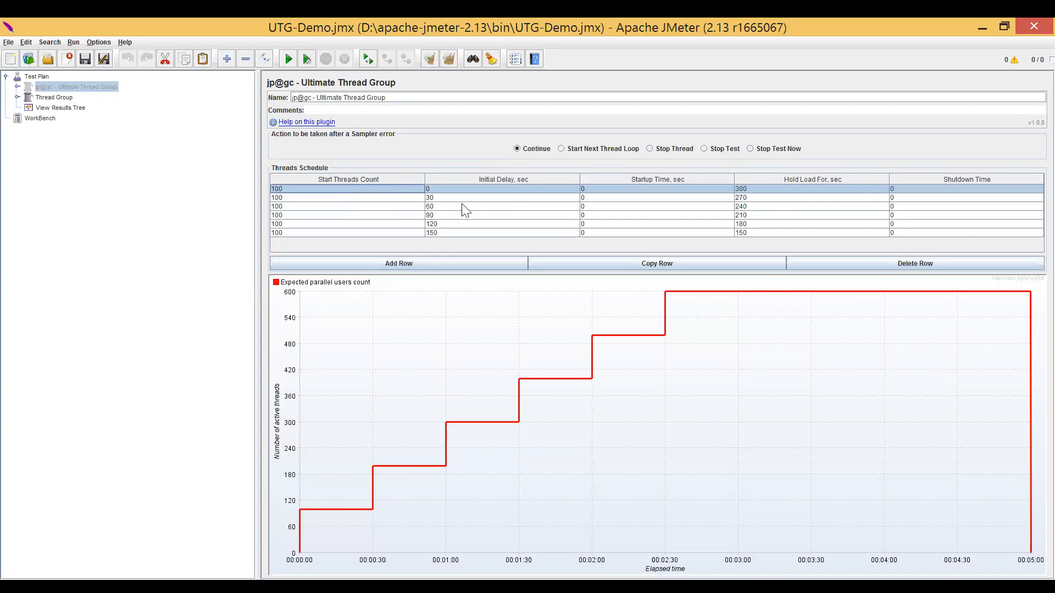
left_click(488, 190)
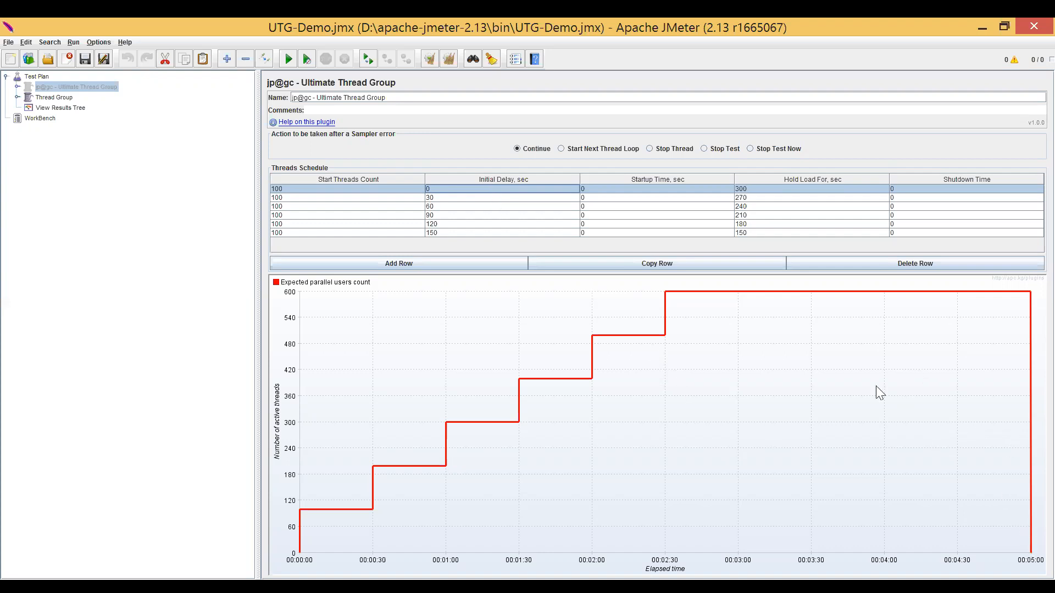
left_click(293, 208)
key("Down")
key("Down")
key("Down")
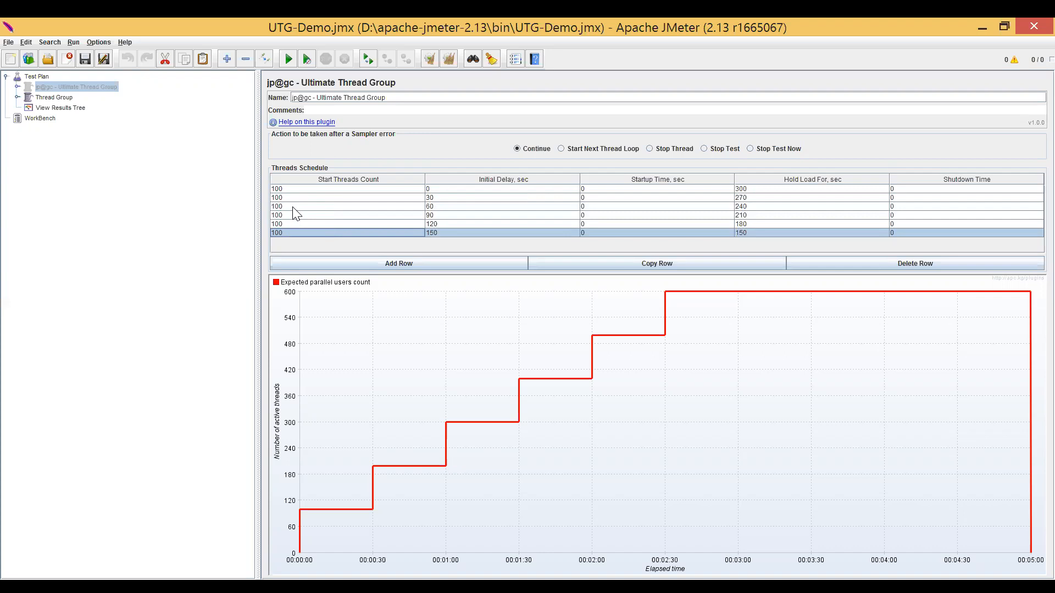
left_click(973, 198)
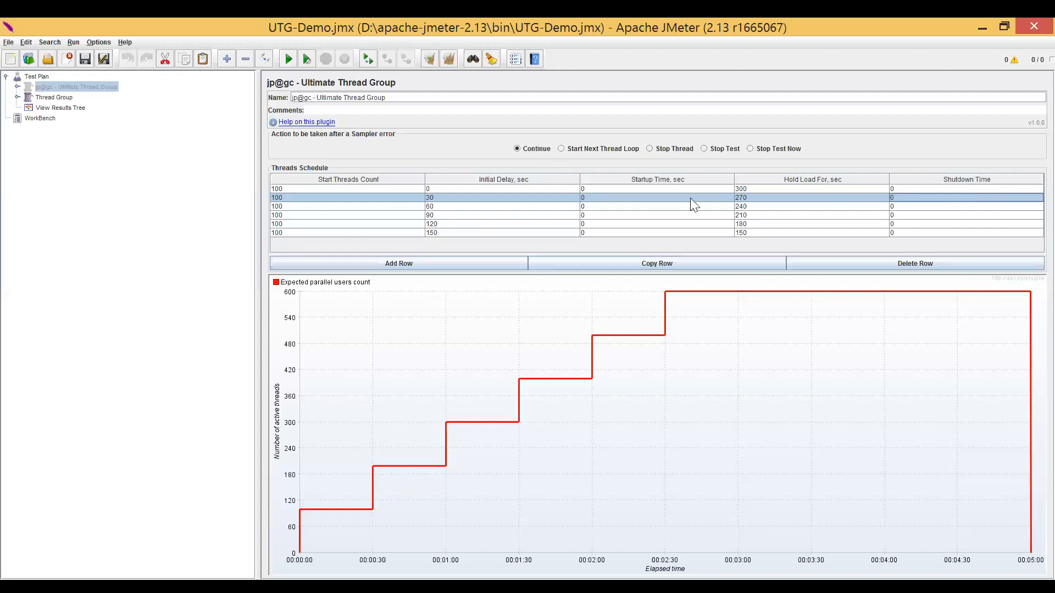
left_click(381, 189)
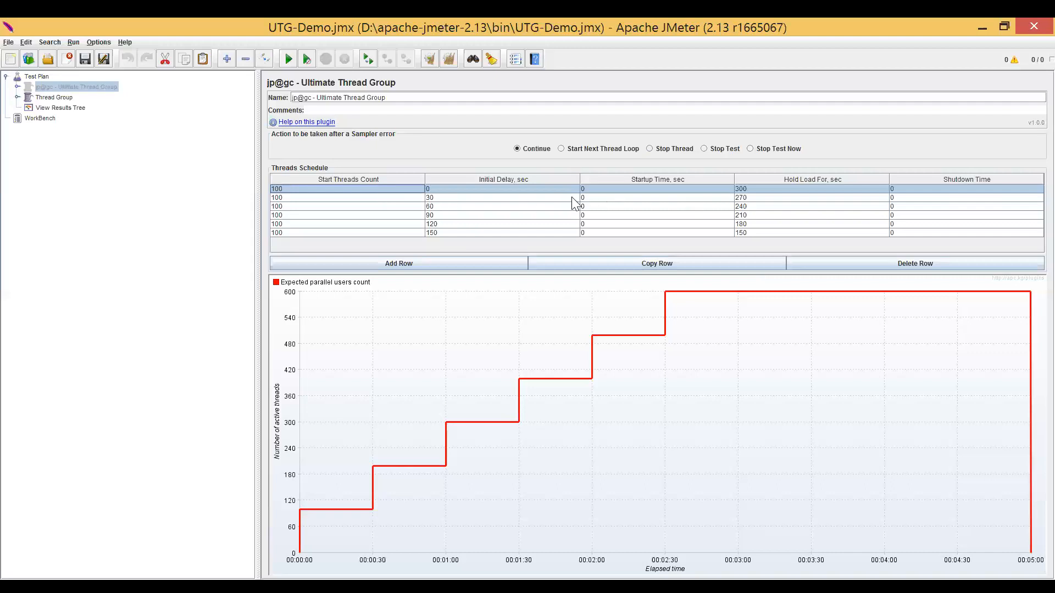
left_click(788, 206)
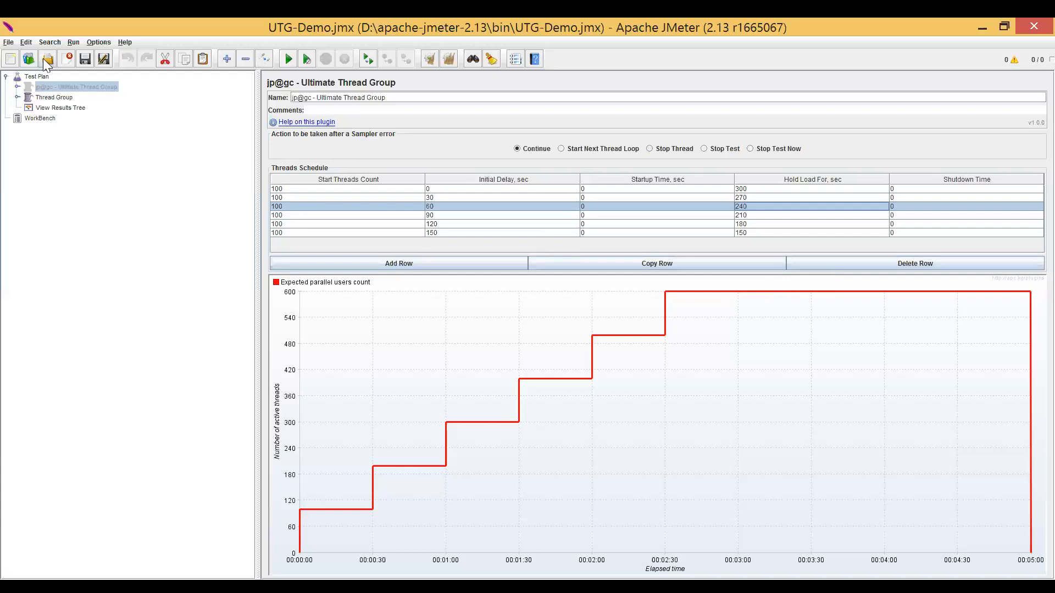
View the thread group types that can be added to the Test Plan, and reopen the jp@gc - Ultimate Thread Group.
right_click(40, 76)
mouse_move(105, 86)
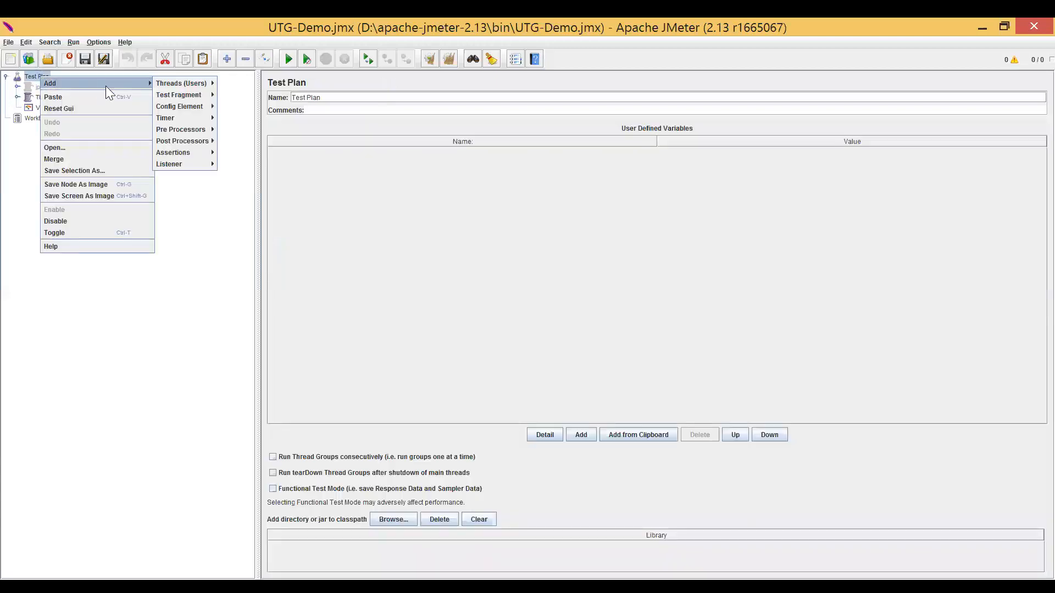
mouse_move(193, 83)
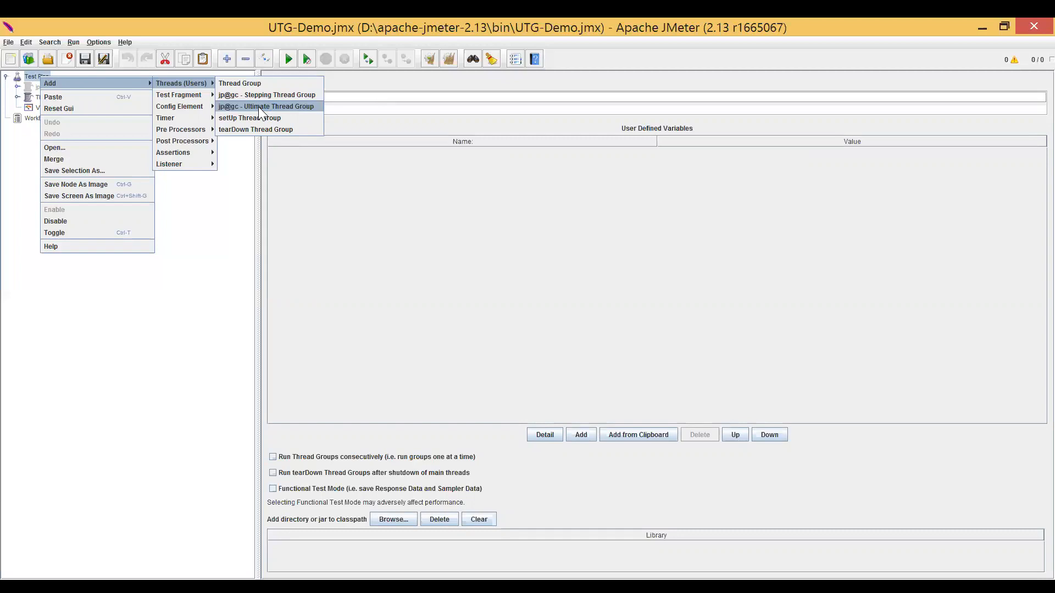
left_click(318, 182)
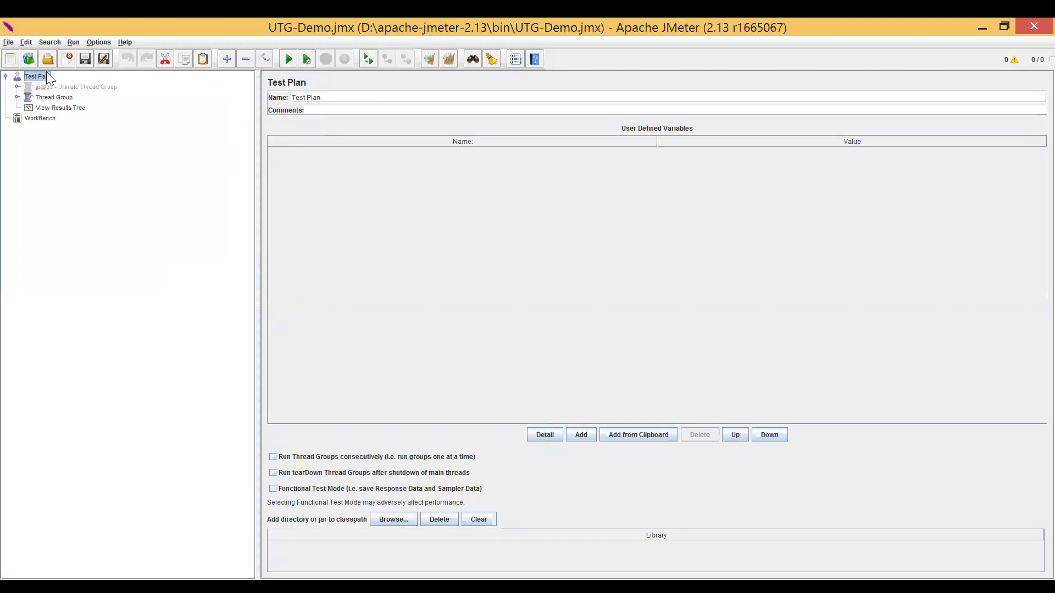
left_click(59, 86)
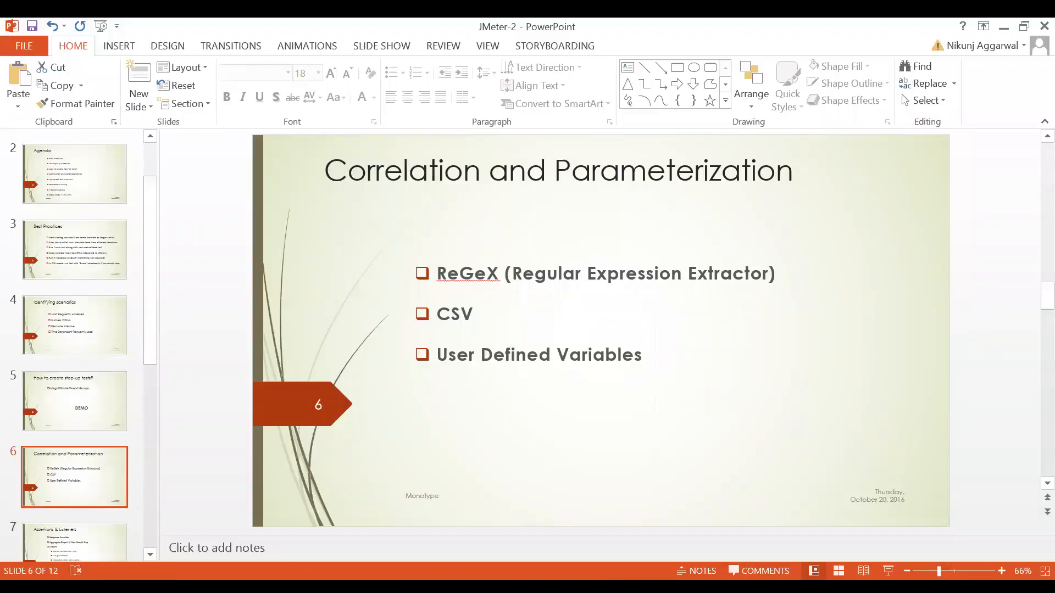
left_click(297, 588)
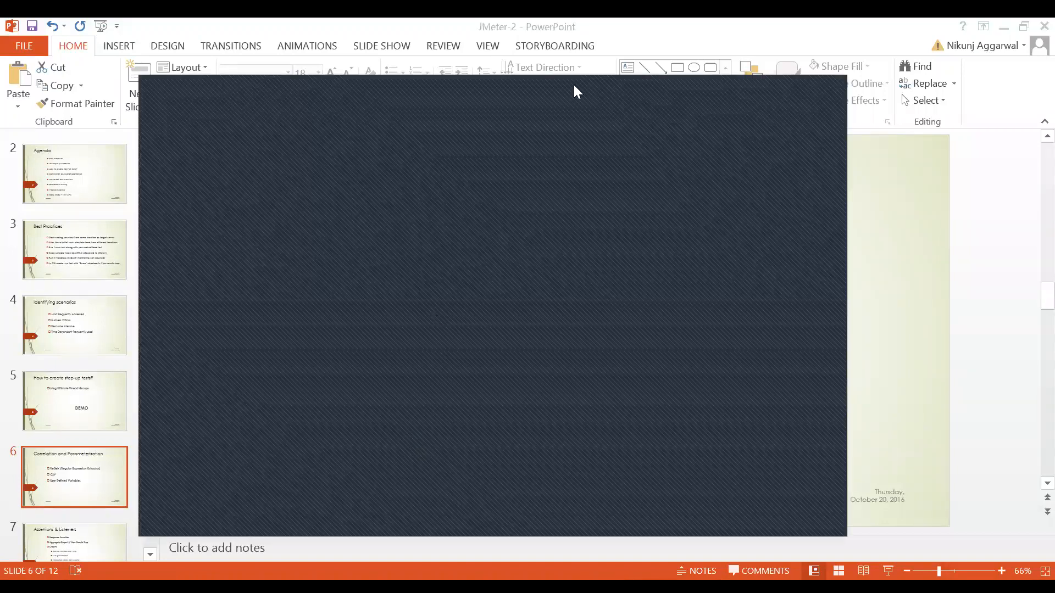
left_click(770, 87)
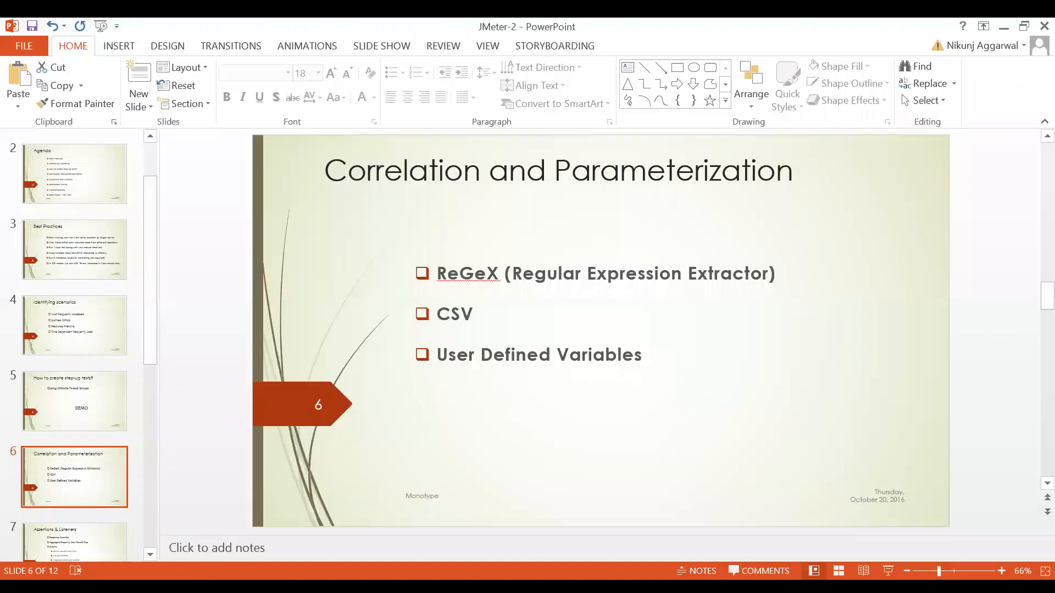
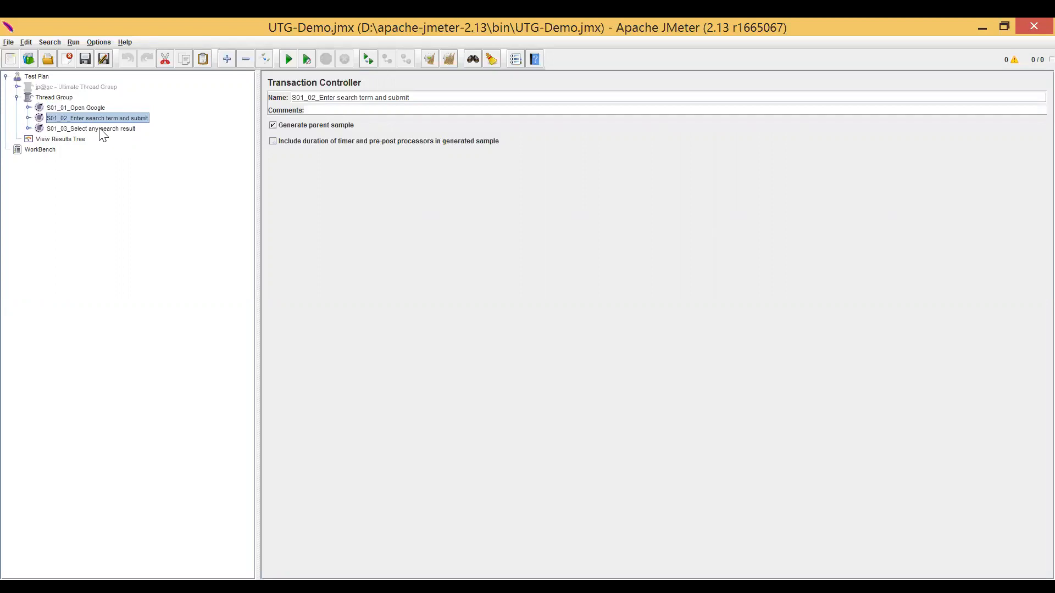
Look through the three transaction controllers and open the 24 /complete/search request under S01_02_Enter search term and submit.
left_click(100, 128)
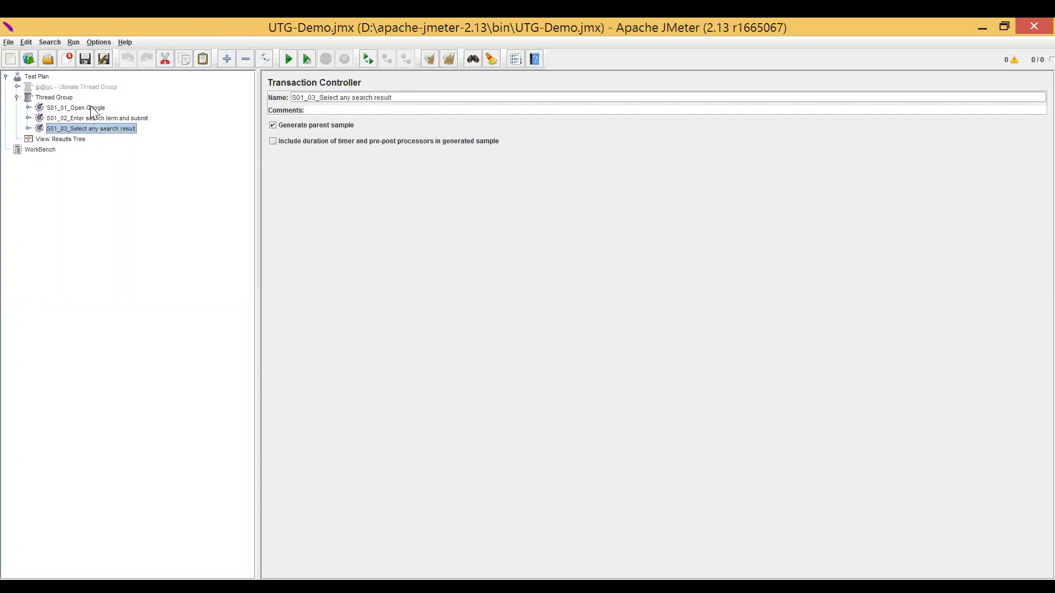
double_click(91, 107)
double_click(90, 107)
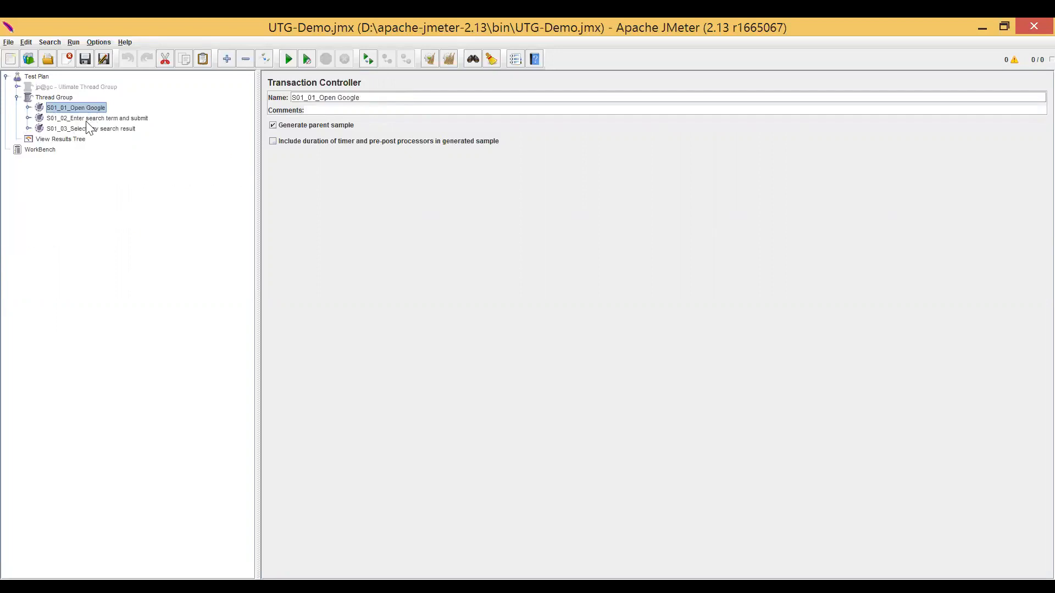
left_click(92, 119)
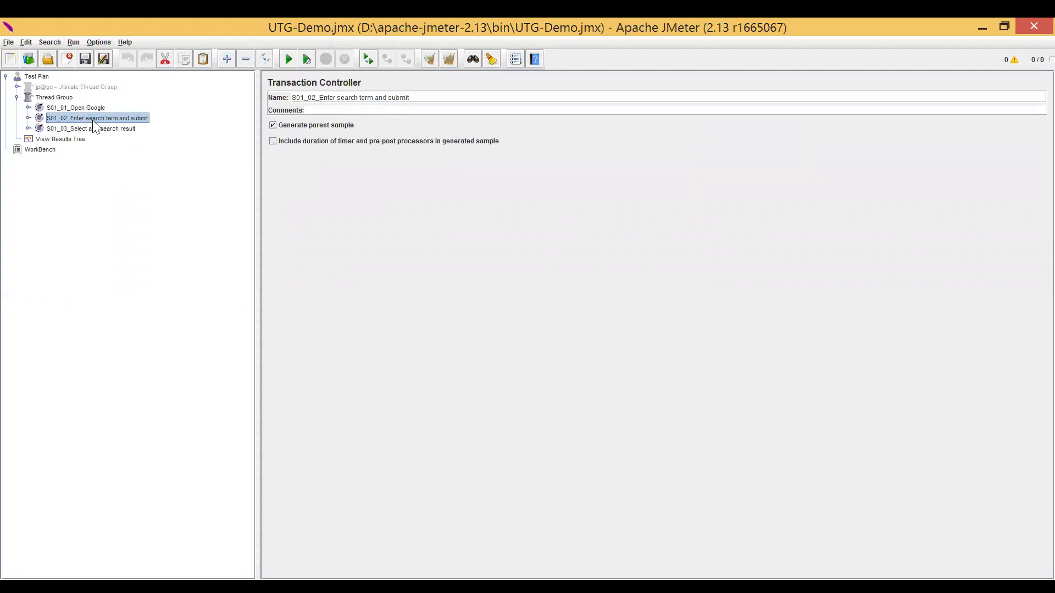
double_click(92, 120)
left_click(95, 130)
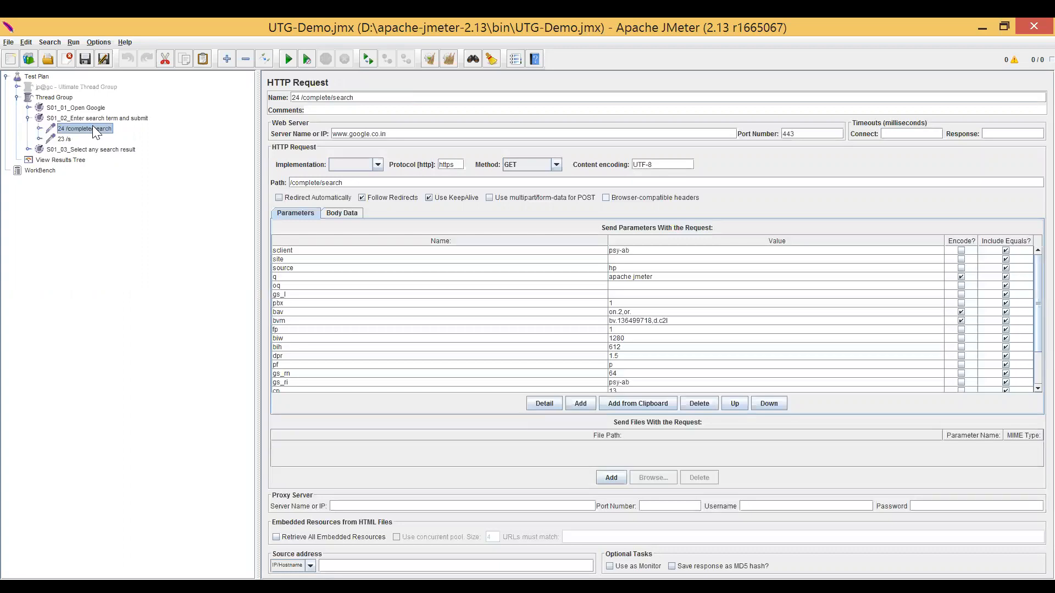
Set the value of the request's q parameter to ${searchKeyword} and save the test plan.
left_click(627, 276)
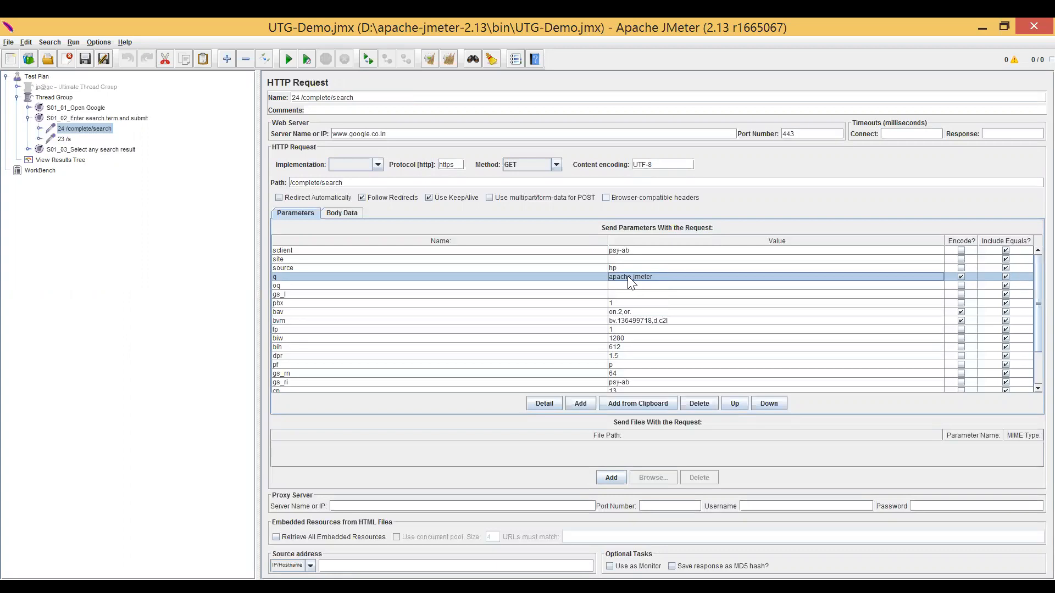
left_click(573, 277)
left_click(649, 278)
double_click(655, 276)
left_click_drag(655, 277, 613, 277)
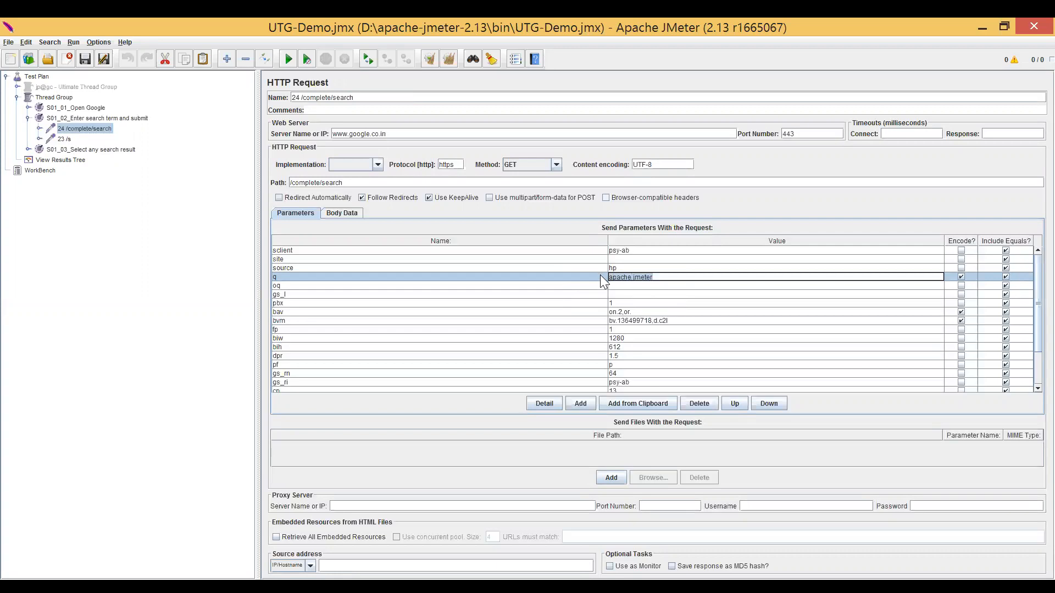
left_click(666, 276)
key("ctrl+a")
type("${search}Keyword")
left_click_drag(662, 277, 613, 277)
key("ctrl+s")
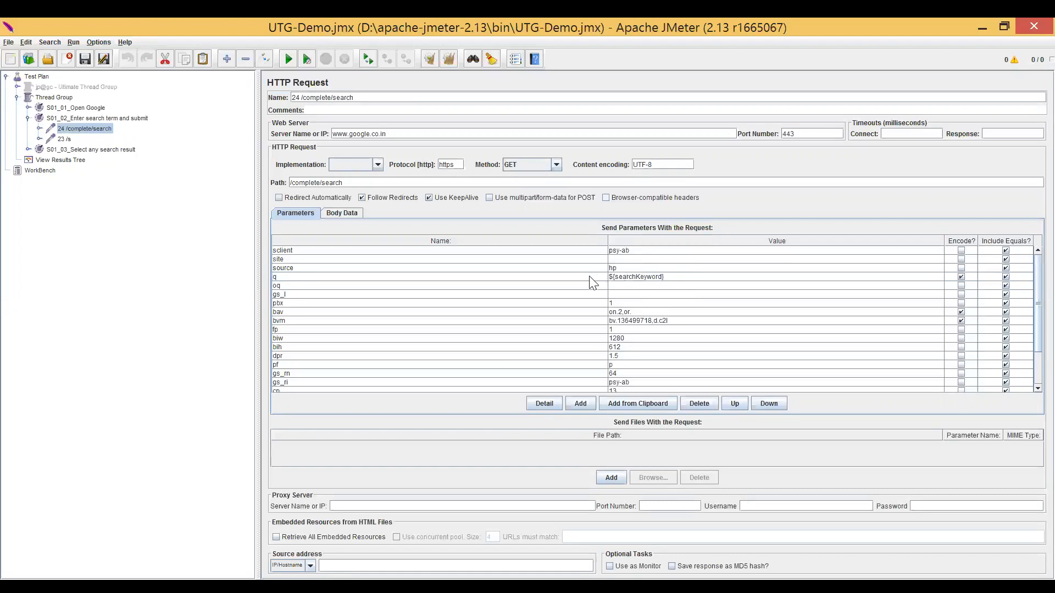
Copy the variable name searchKeyword from the q parameter's value.
left_click(596, 278)
left_click(628, 277)
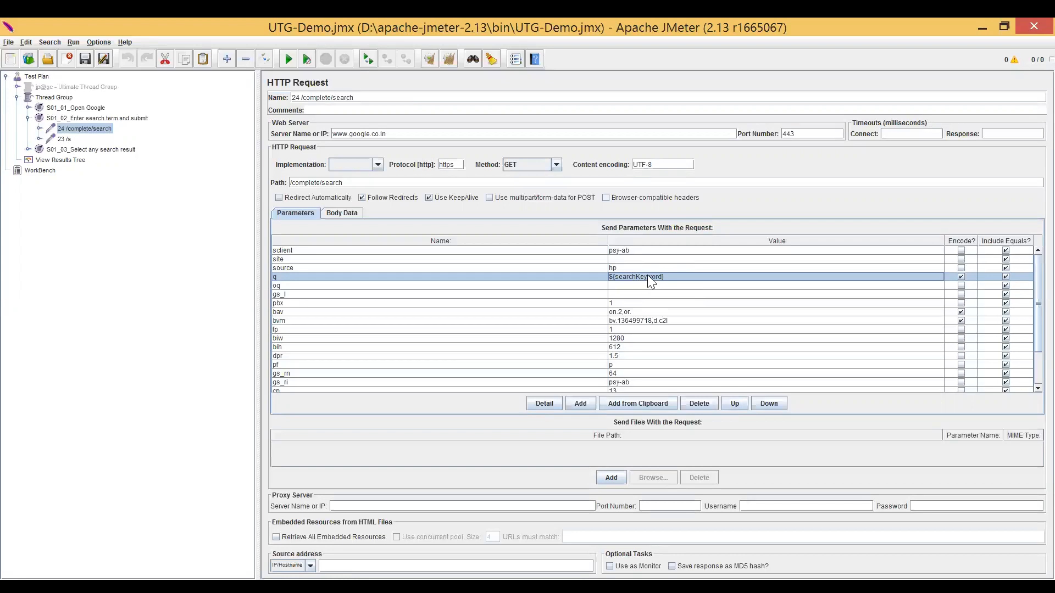
double_click(648, 277)
key("ctrl+c")
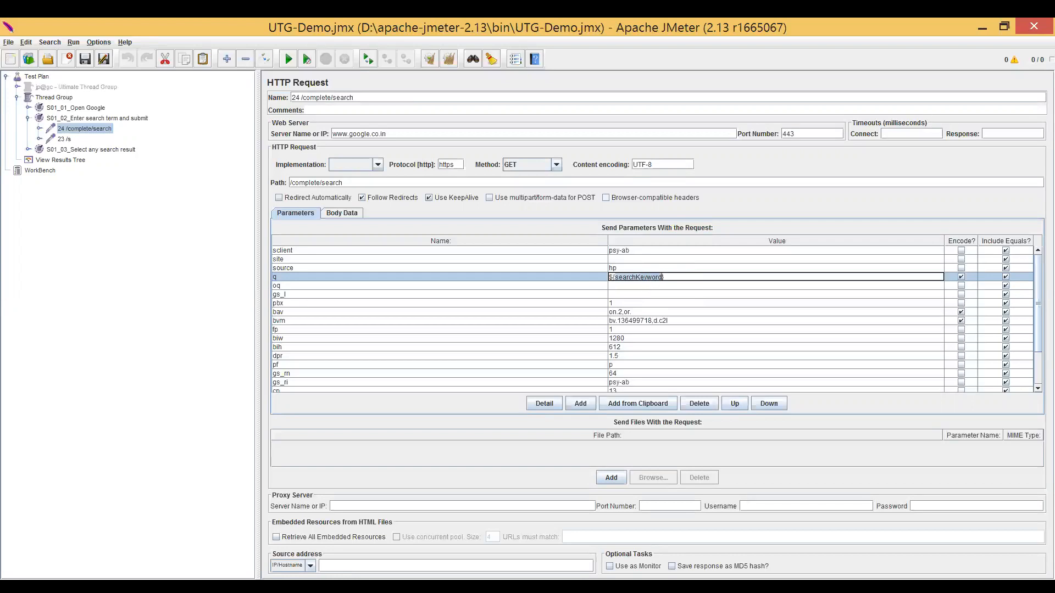
left_click(586, 277)
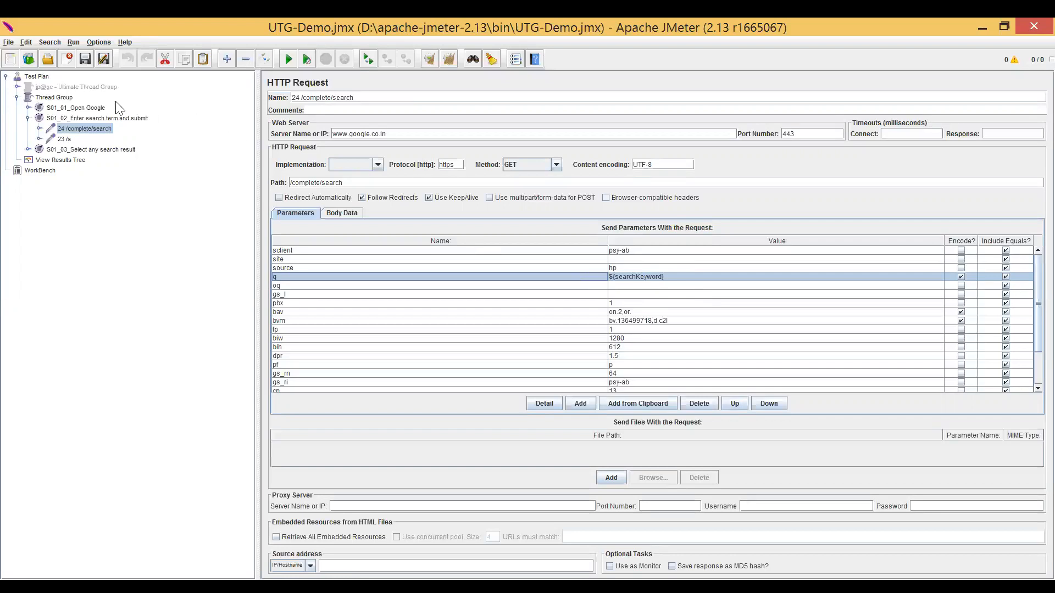
Add a User Defined Variables config element to the Test Plan and move it above the Ultimate Thread Group.
left_click(41, 76)
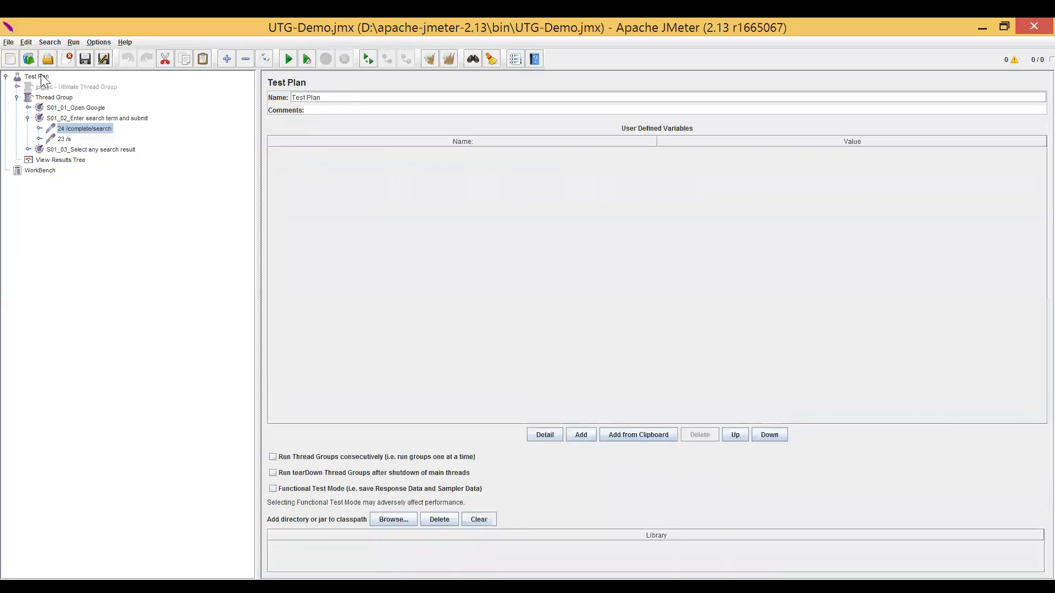
right_click(40, 75)
mouse_move(97, 81)
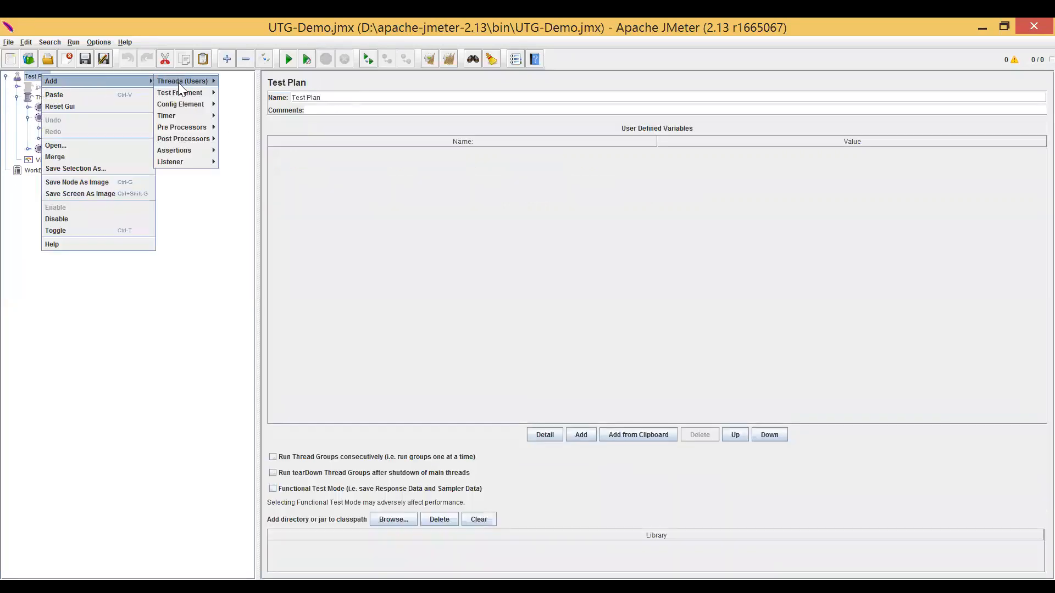
mouse_move(193, 104)
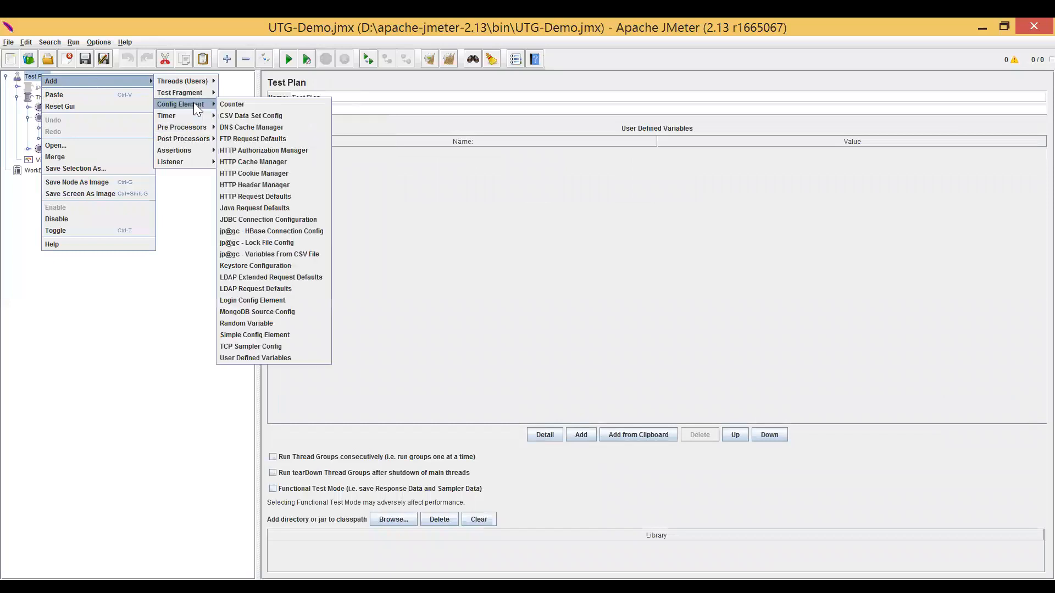
left_click(262, 358)
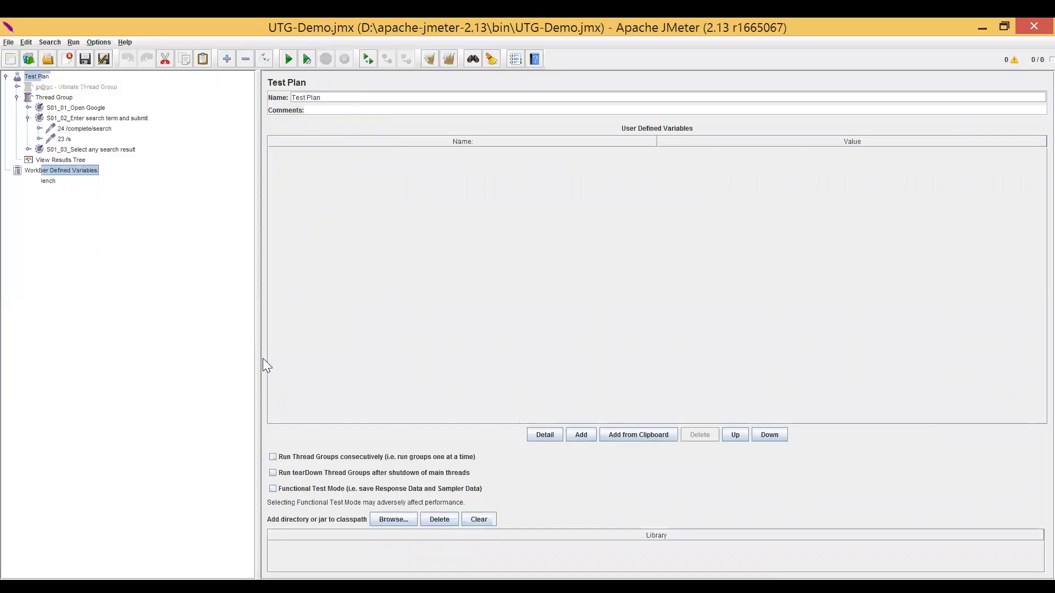
left_click_drag(65, 108, 59, 84)
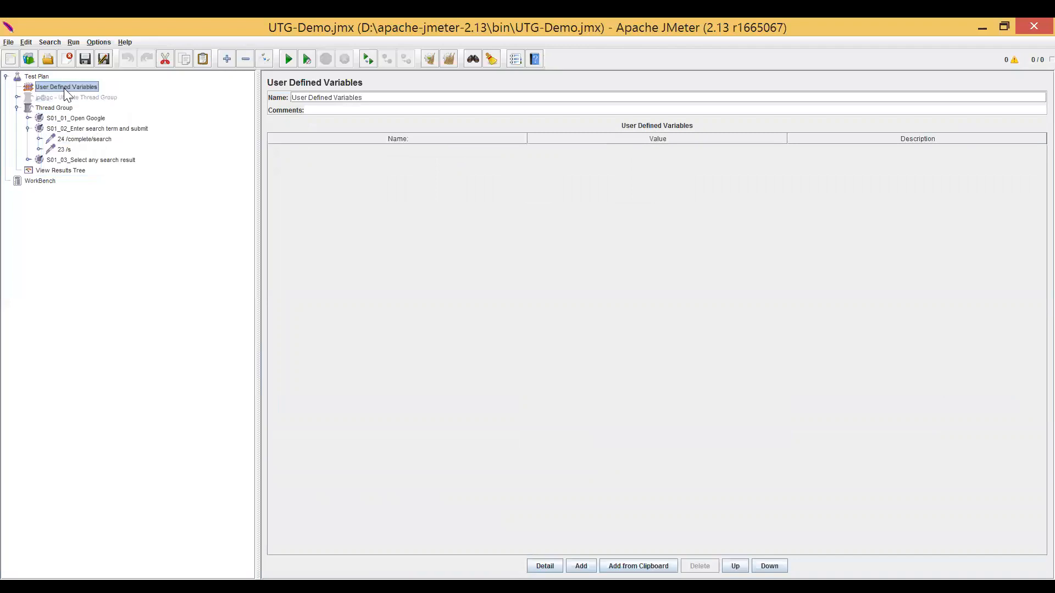
Add a variable to the User Defined Variables with the copied name searchKeyword.
left_click(580, 566)
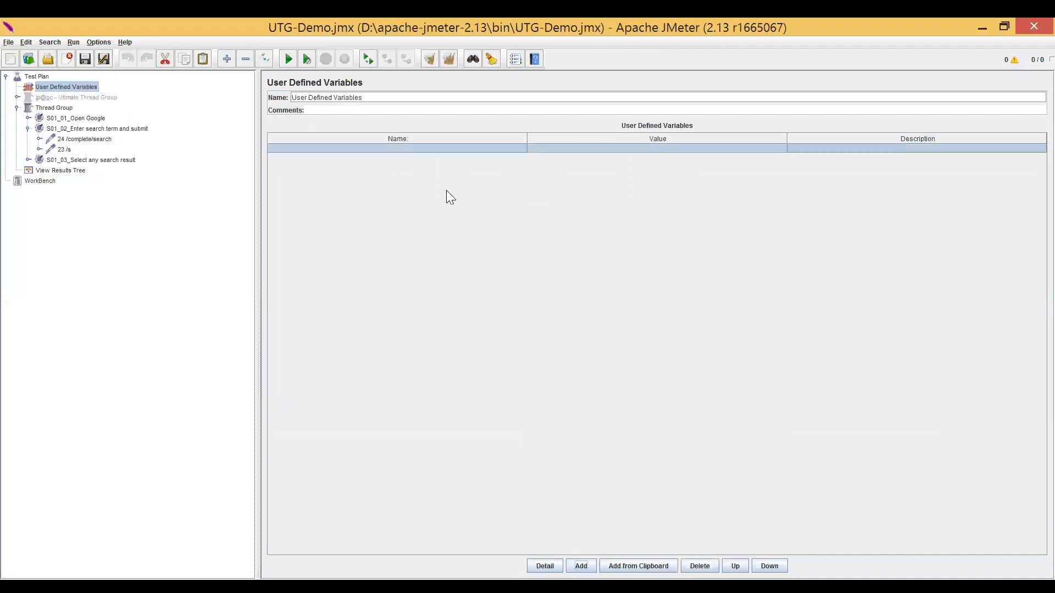
double_click(415, 149)
key("ctrl+v")
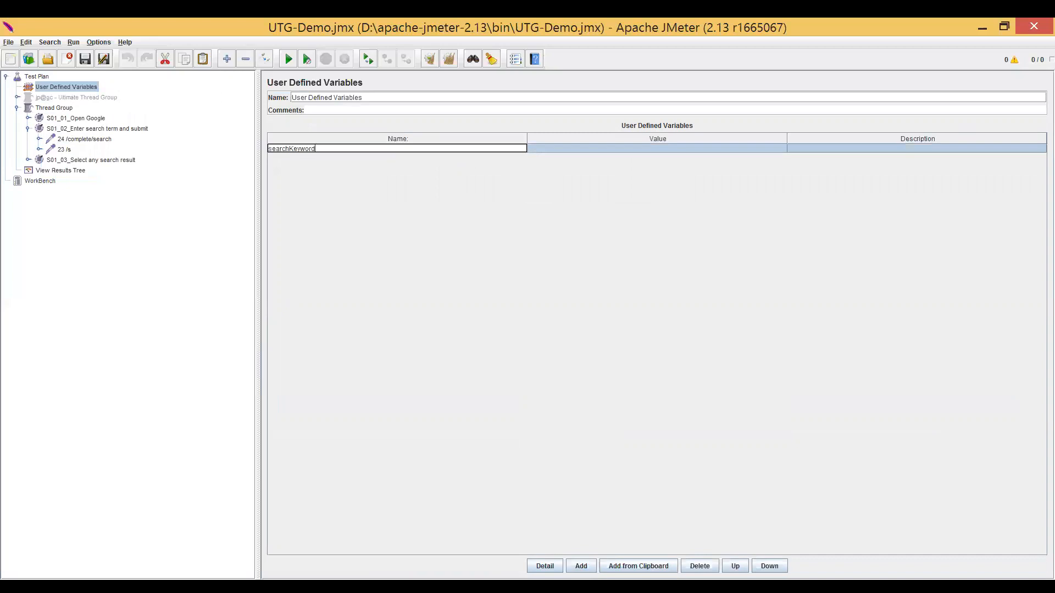
Set the value of the searchKeyword variable to jmeter and check its name and value.
double_click(571, 147)
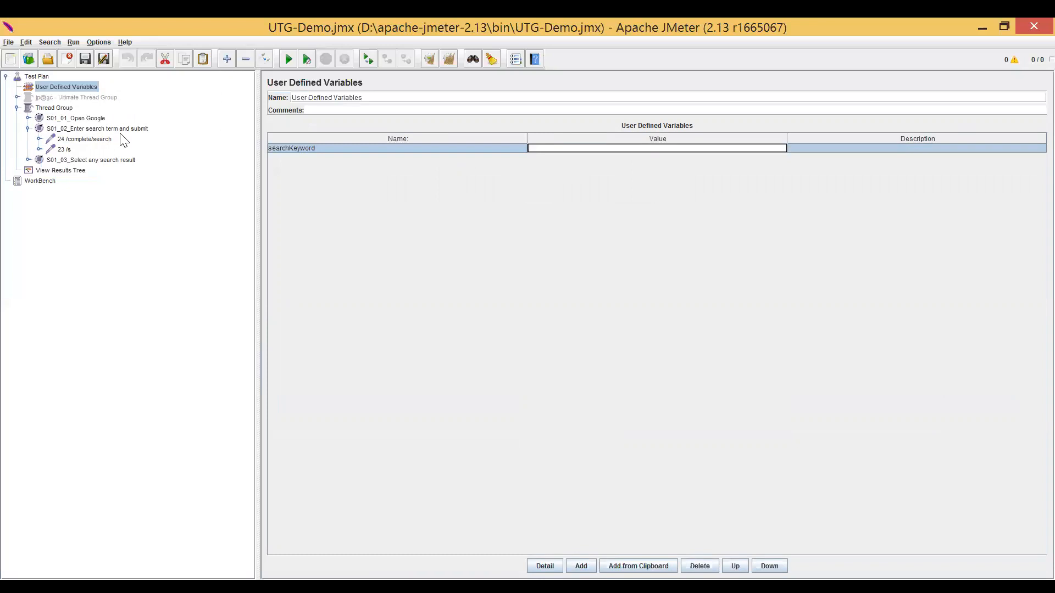
left_click(79, 129)
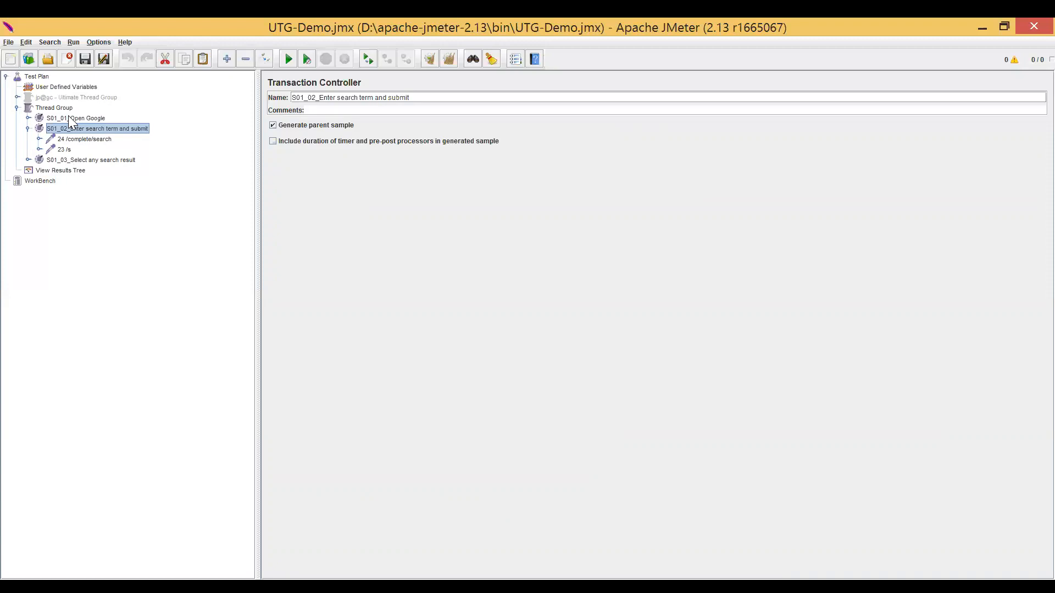
left_click(70, 88)
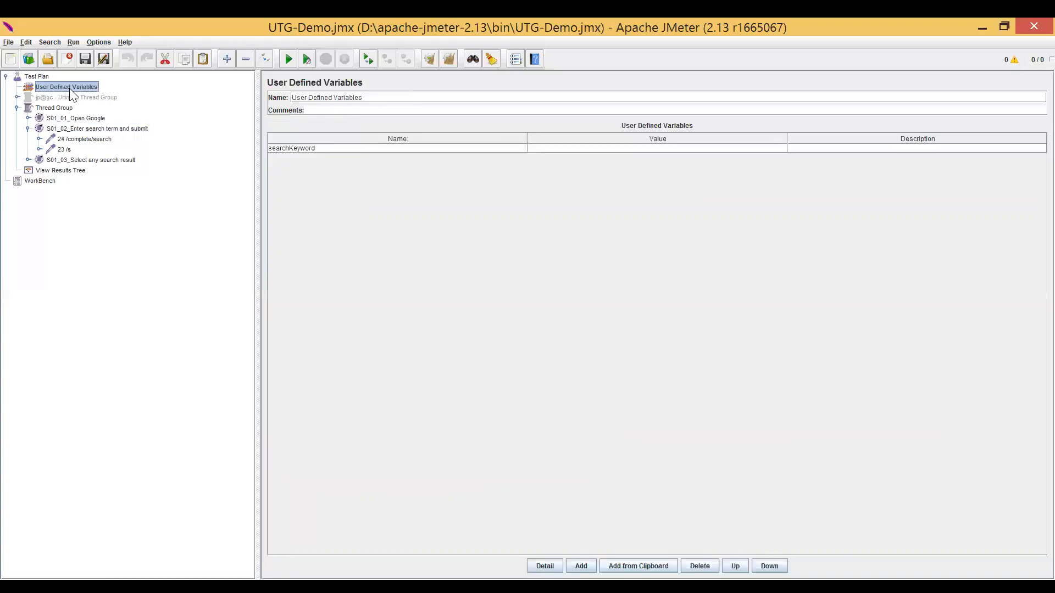
left_click(422, 151)
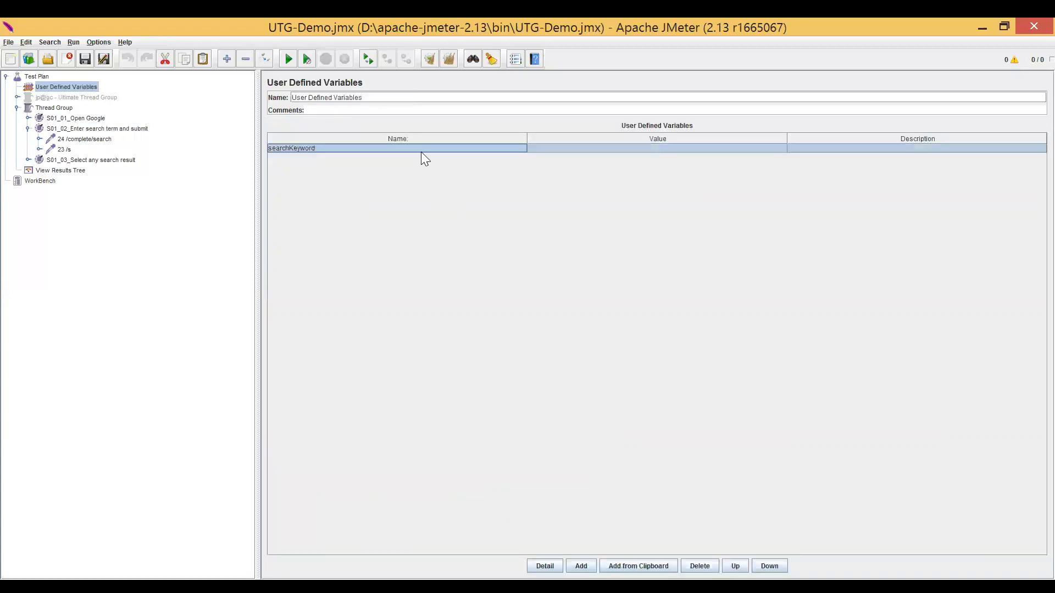
double_click(557, 150)
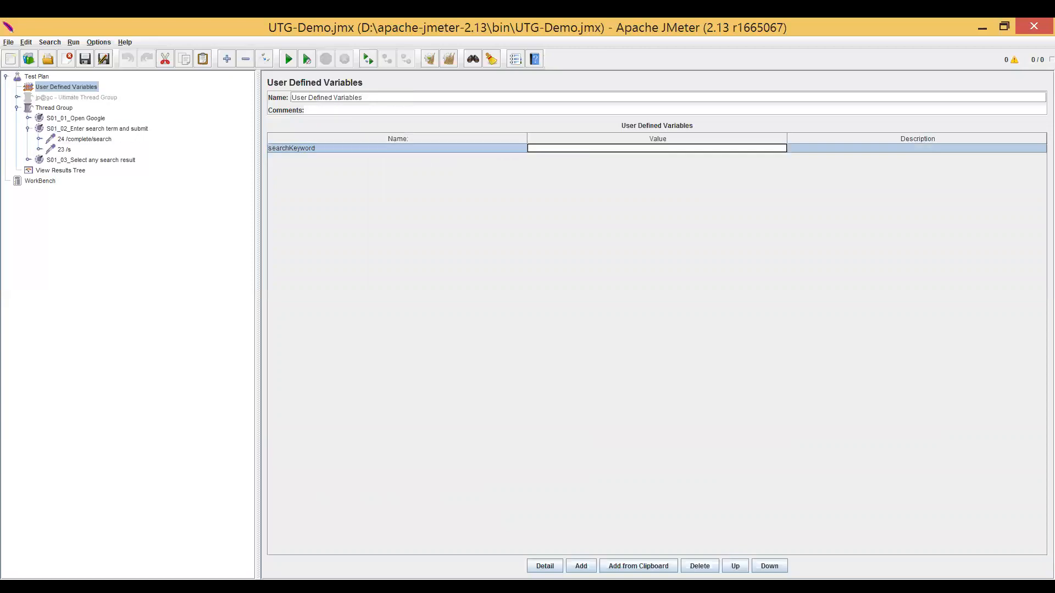
type("jmeter")
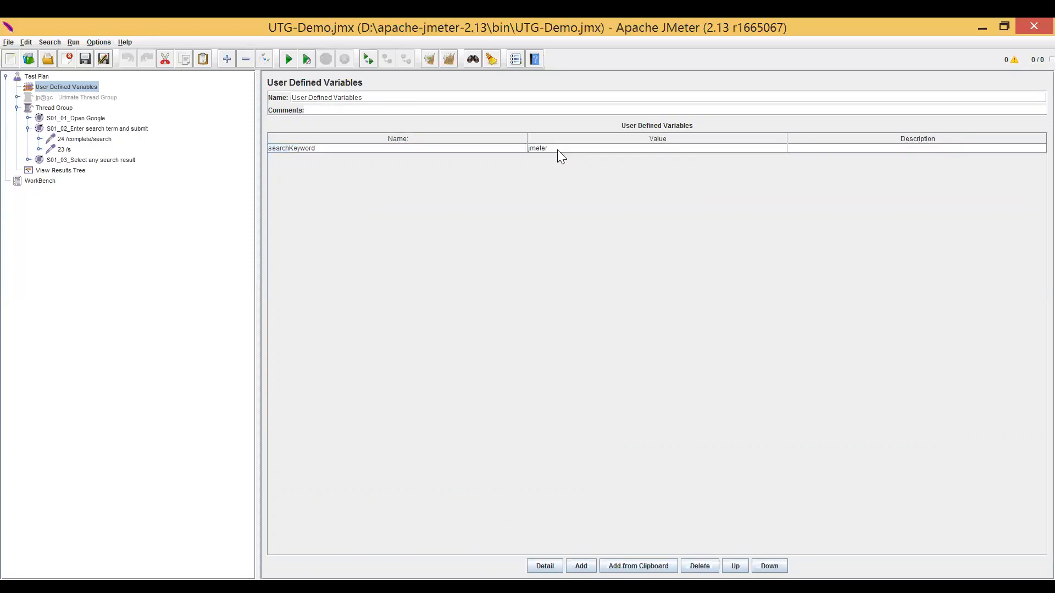
left_click(521, 148)
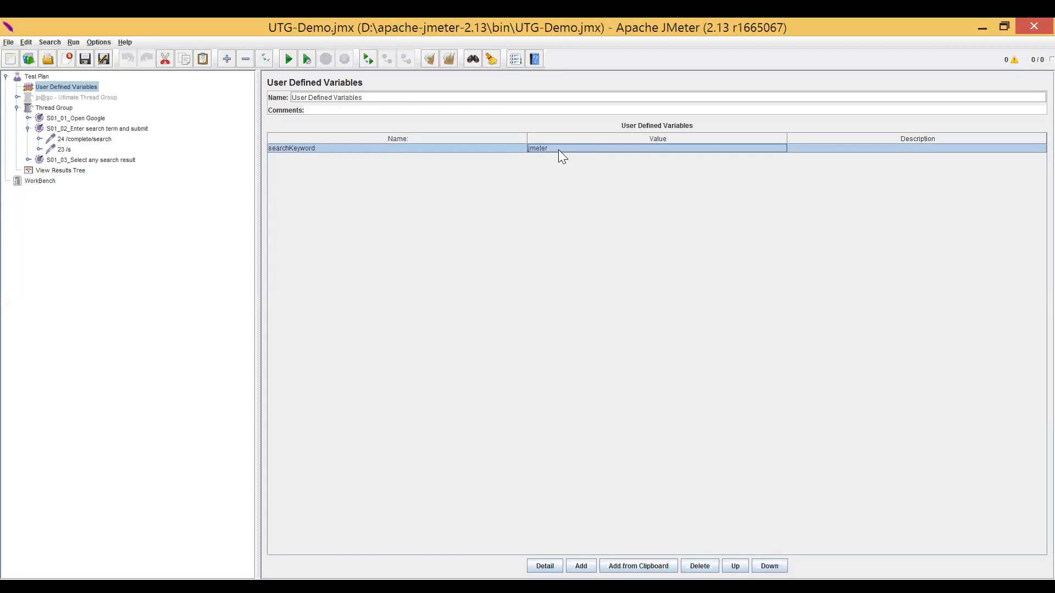
double_click(559, 147)
left_click_drag(558, 148, 524, 154)
double_click(479, 150)
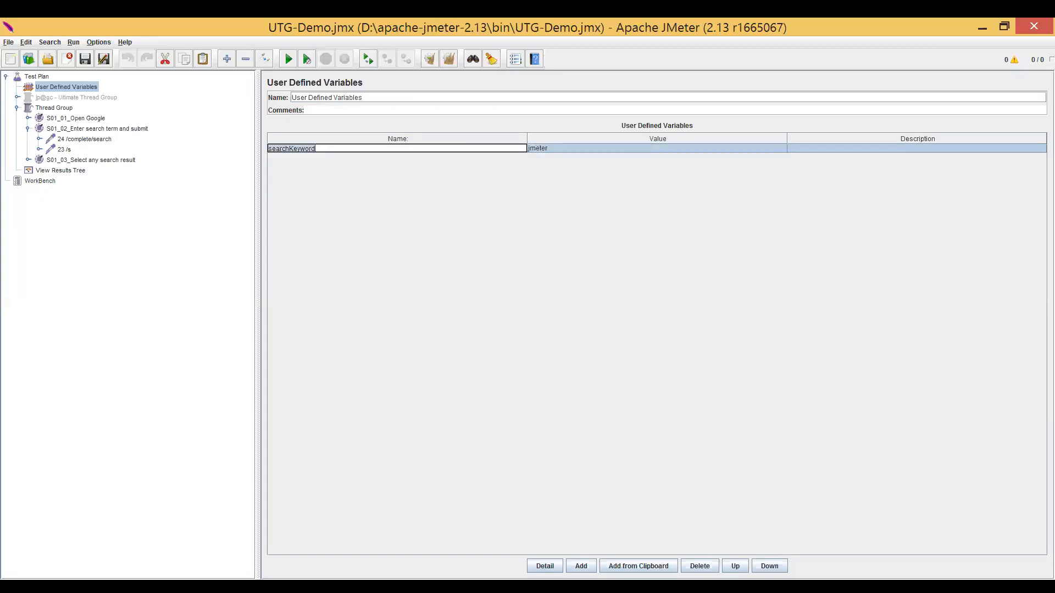
left_click(559, 149)
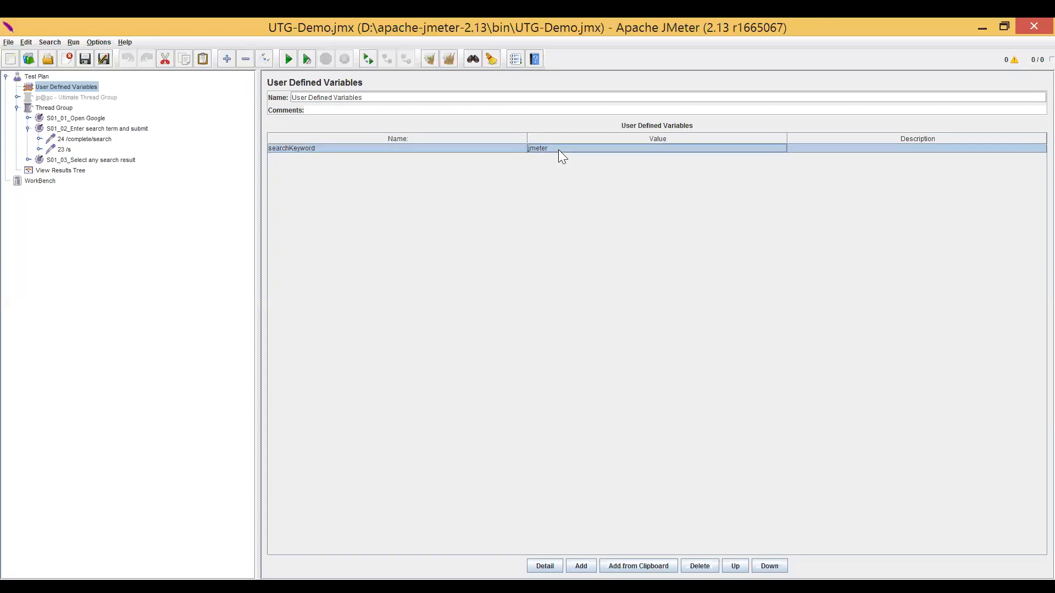
Remove the User Defined Variables element from the Test Plan.
left_click(93, 86)
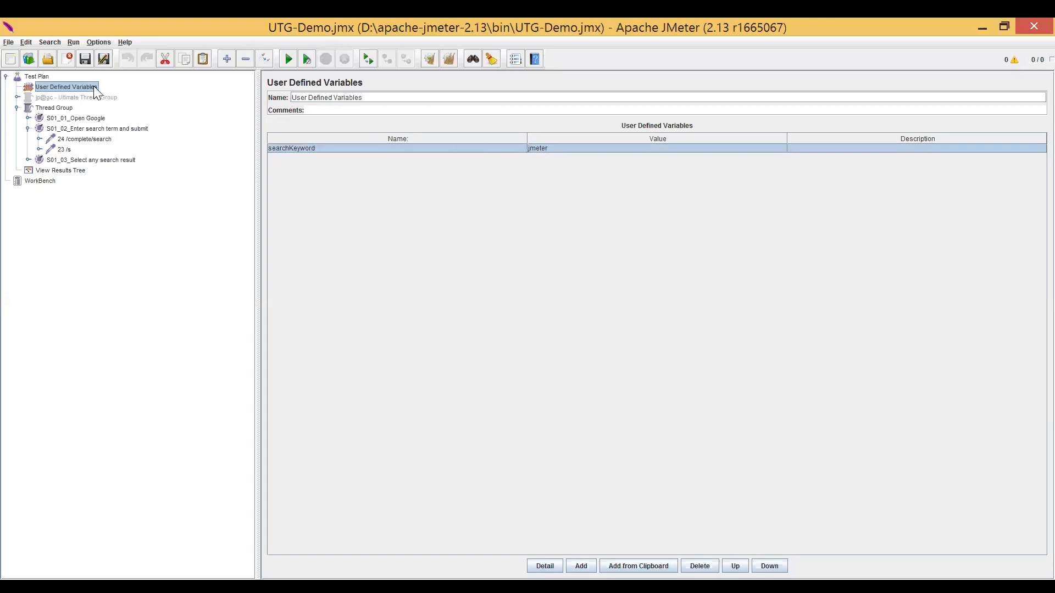
right_click(93, 87)
left_click(115, 150)
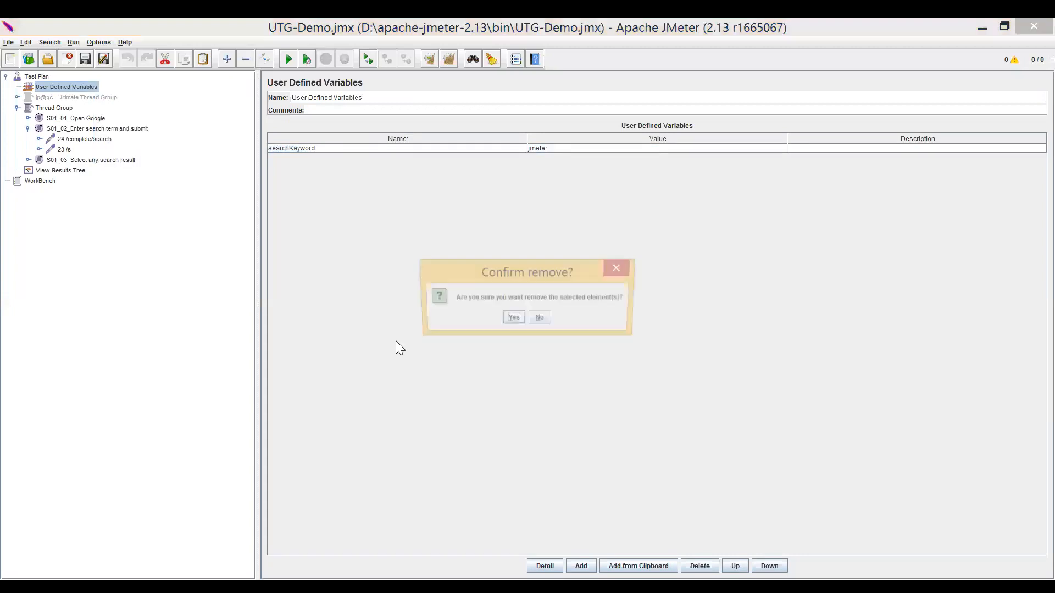
left_click(512, 323)
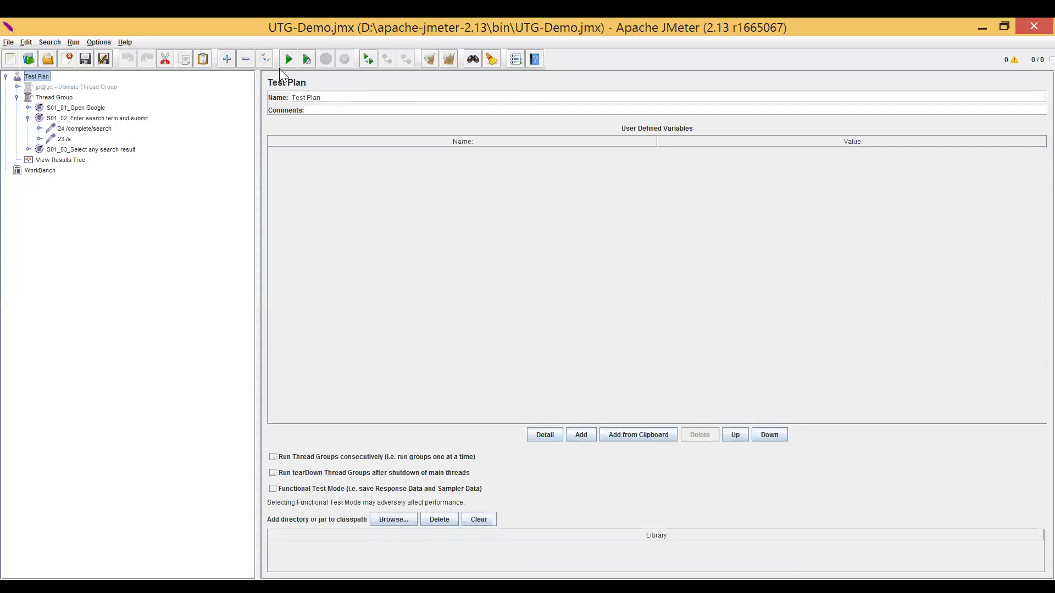
Switch to File Explorer and open the bin folder of apache-jmeter-2.13.
key("alt+Tab")
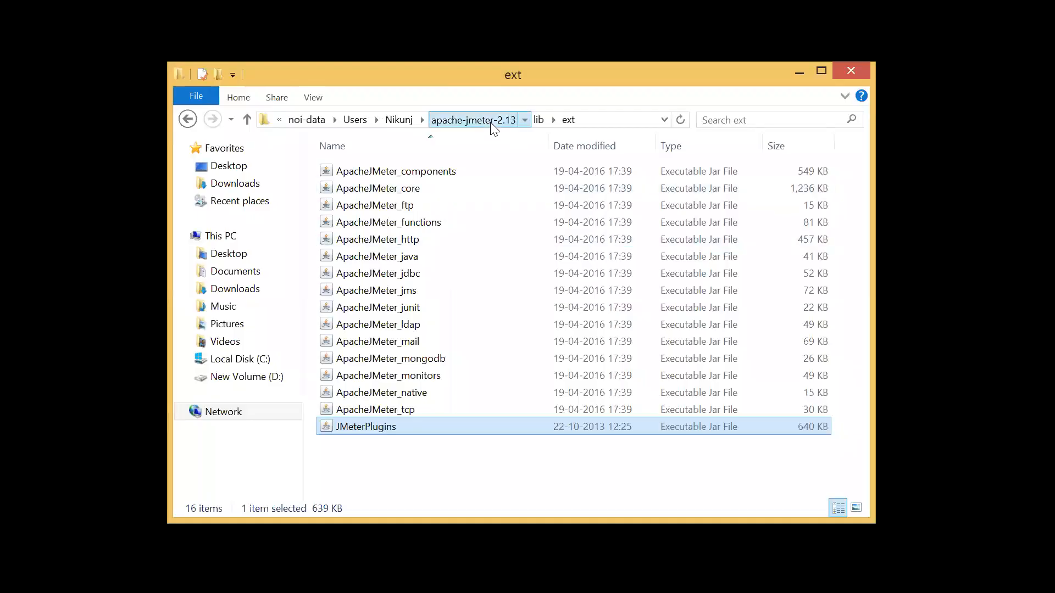
left_click(492, 125)
double_click(426, 164)
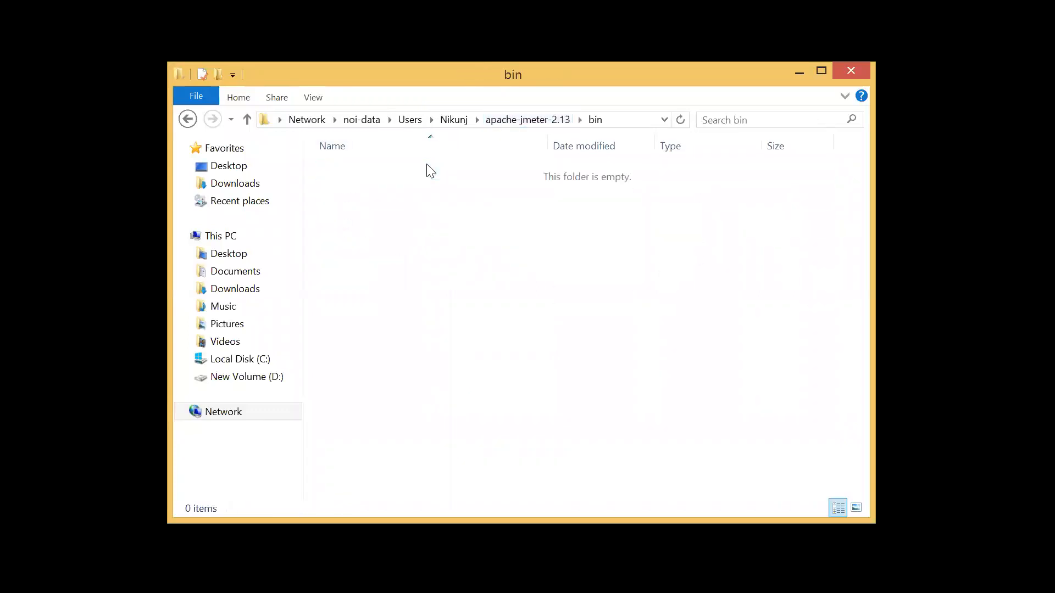
Locate the user.properties file among the files in the bin folder.
left_click(363, 426)
key("u")
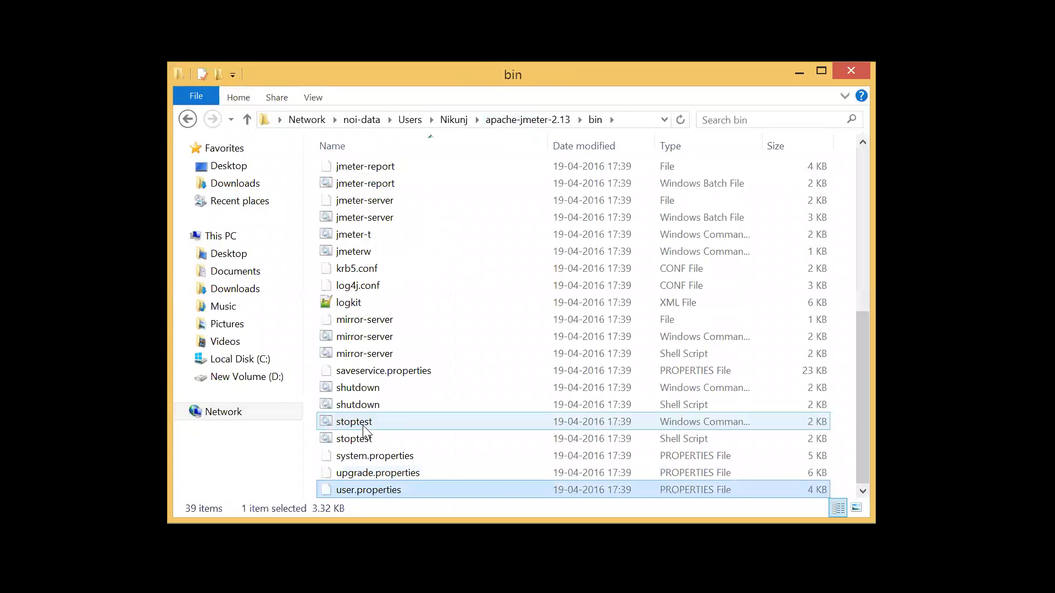
key("Up")
key("Up")
key("Up")
key("Up")
key("Up")
key("Up")
key("Up")
key("Up")
key("Up")
key("Up")
key("Up")
key("Up")
key("Up")
key("Up")
key("Up")
key("Up")
key("Up")
key("Up")
key("Up")
key("Up")
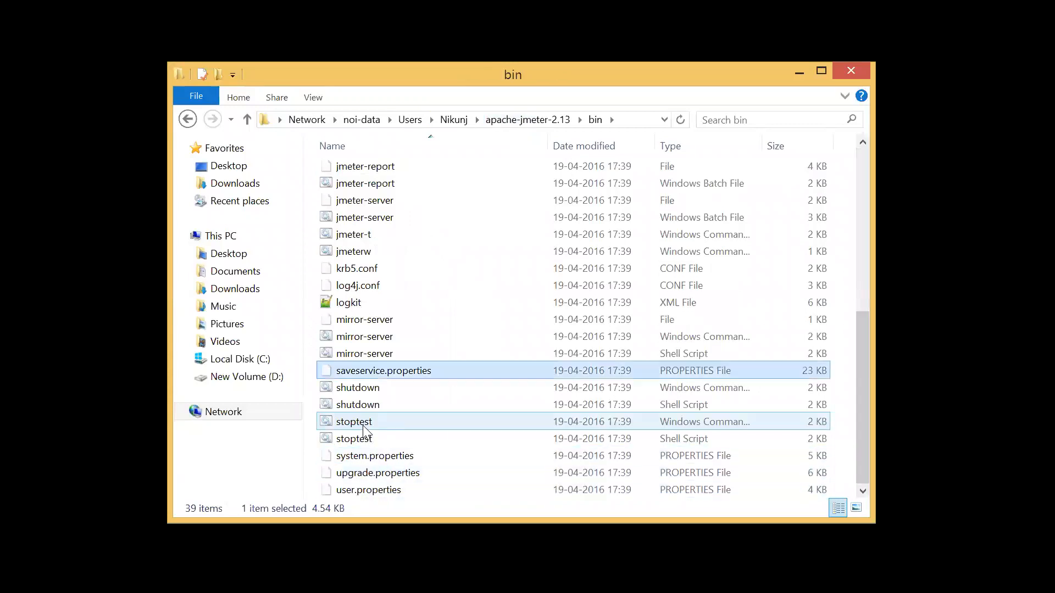
key("Up")
key("Up")
key("Up")
key("Up")
key("Up")
key("Up")
key("Up")
key("u")
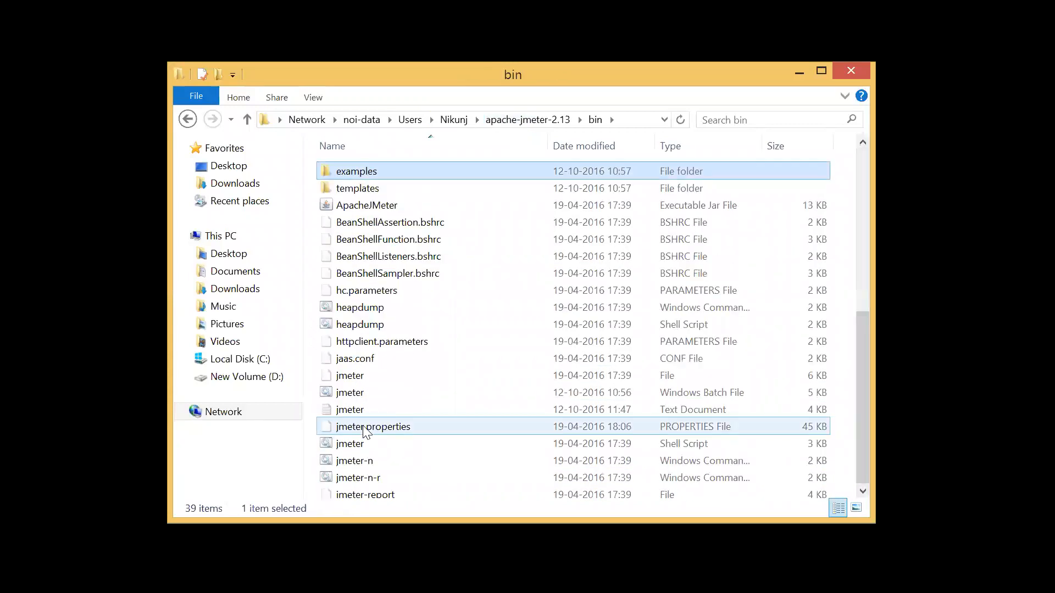
key("u")
key("u")
key("u")
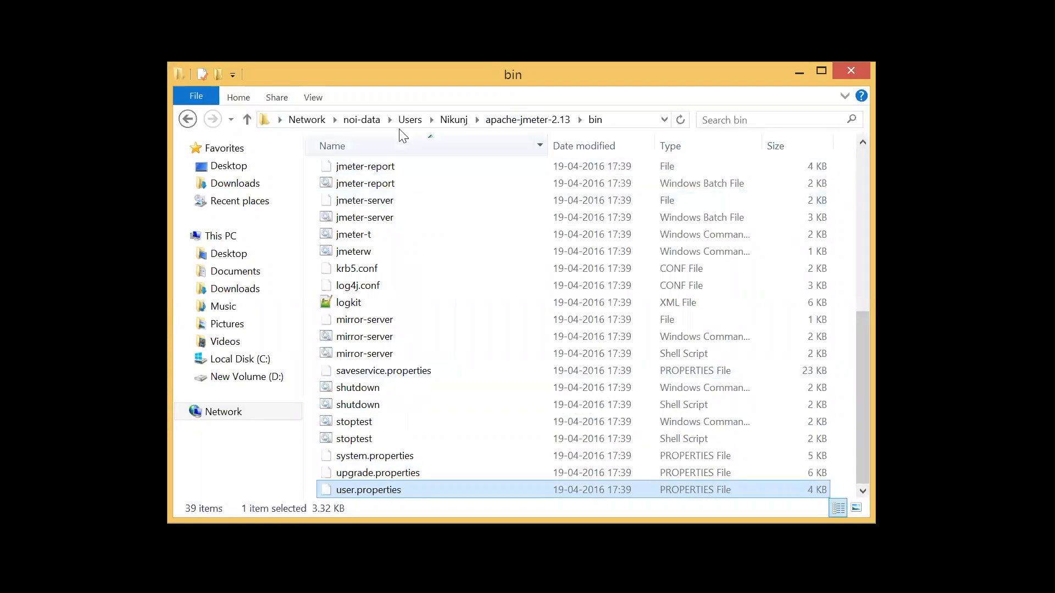
Open the bin folder of apache-jmeter-2.13 on New Volume (D:).
left_click(258, 377)
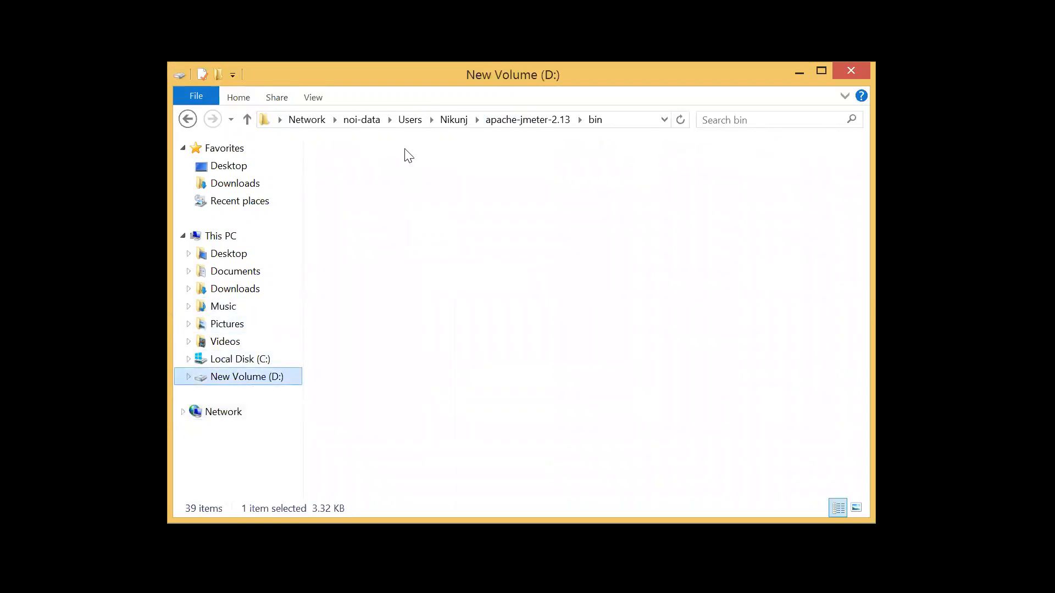
left_click(407, 172)
double_click(406, 172)
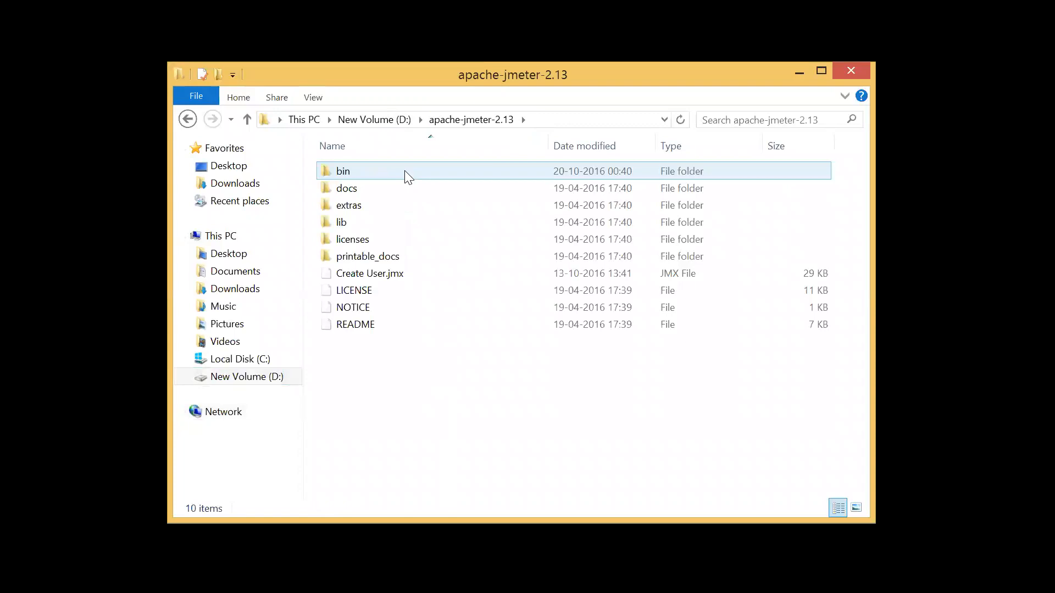
double_click(408, 175)
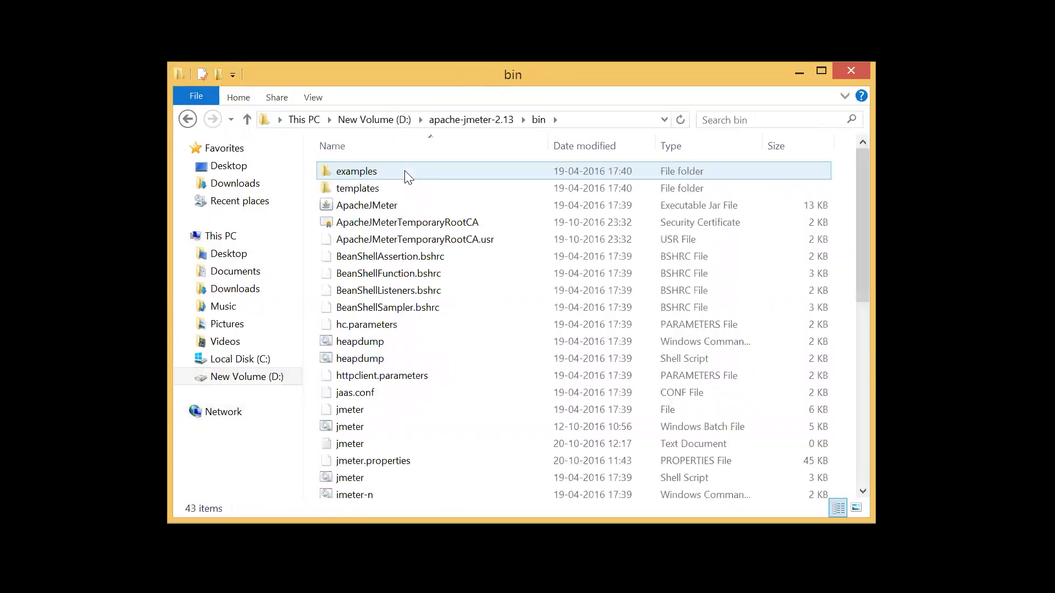
Create a new text document named searchKeywords in the bin folder and open it.
left_click(372, 419)
key("End")
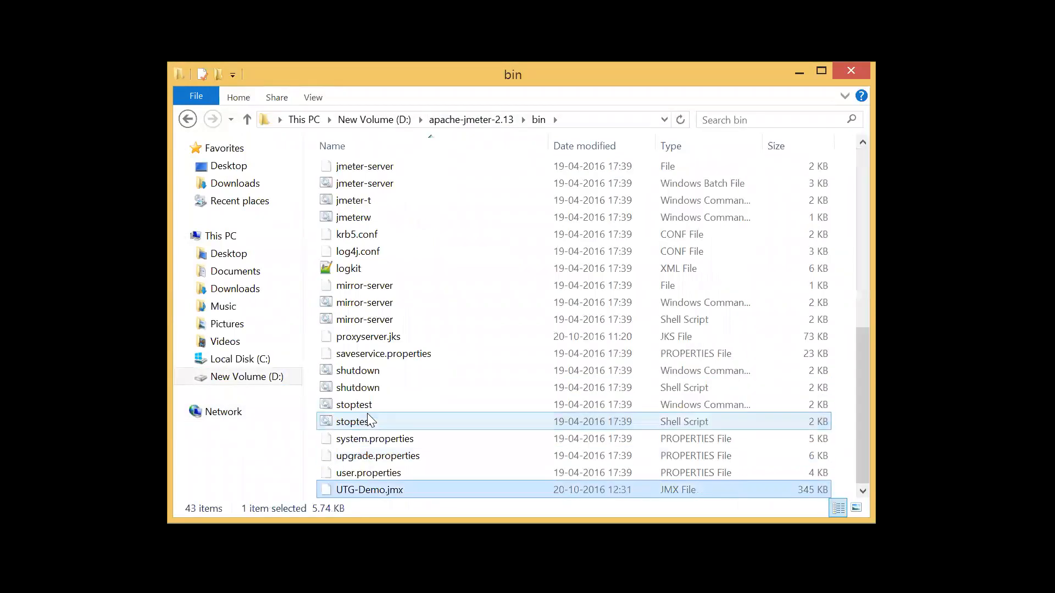
right_click(847, 381)
mouse_move(785, 342)
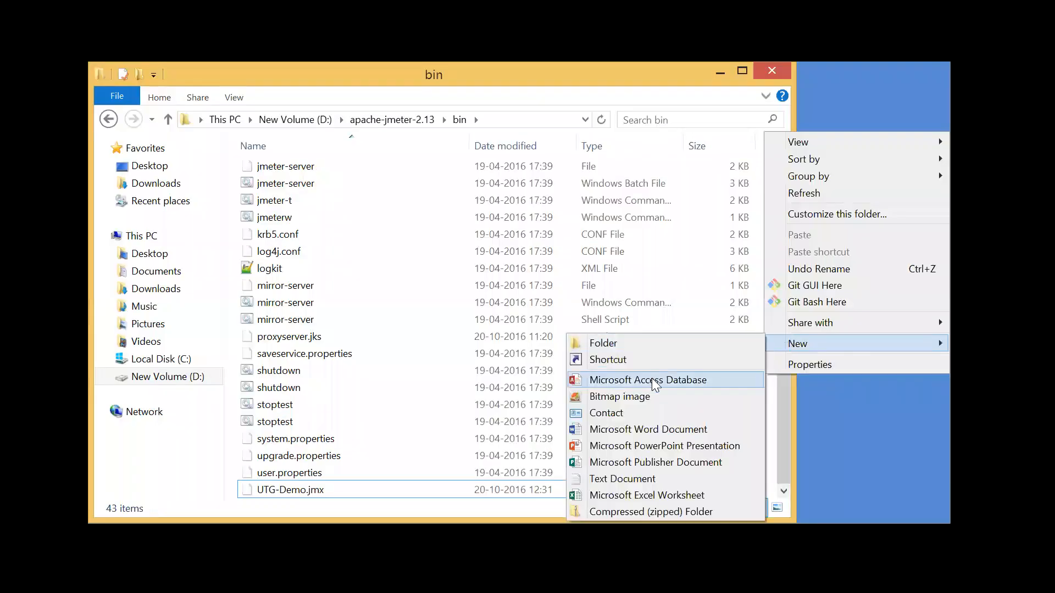
left_click(636, 478)
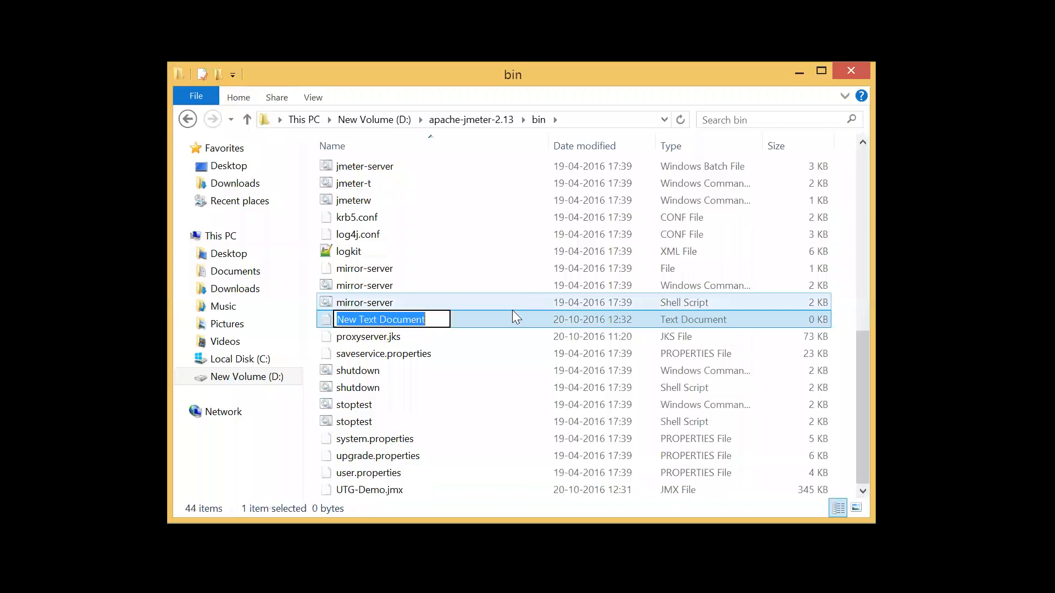
type("search")
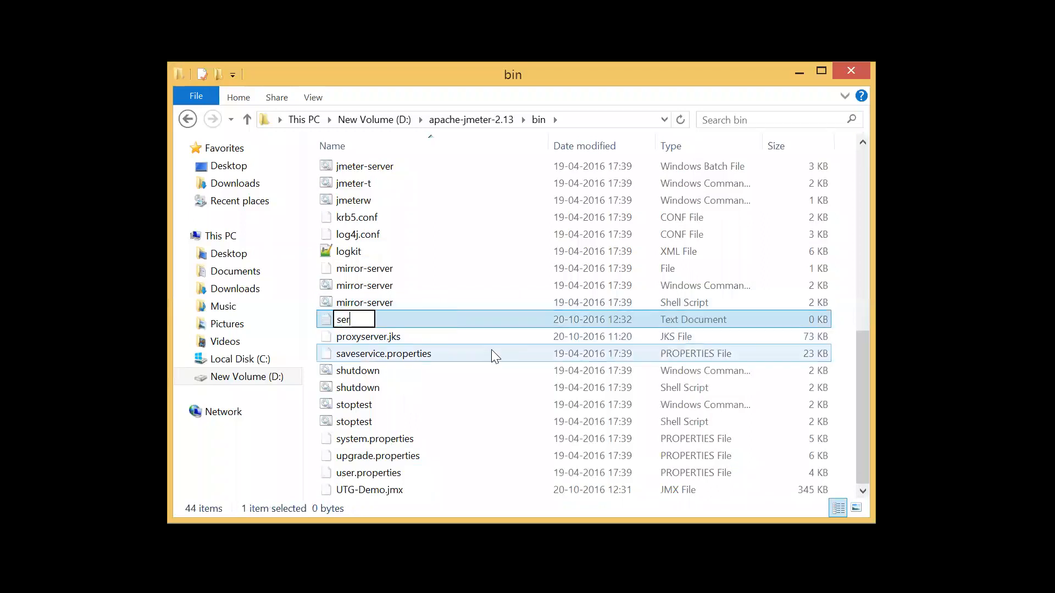
type("Keywords")
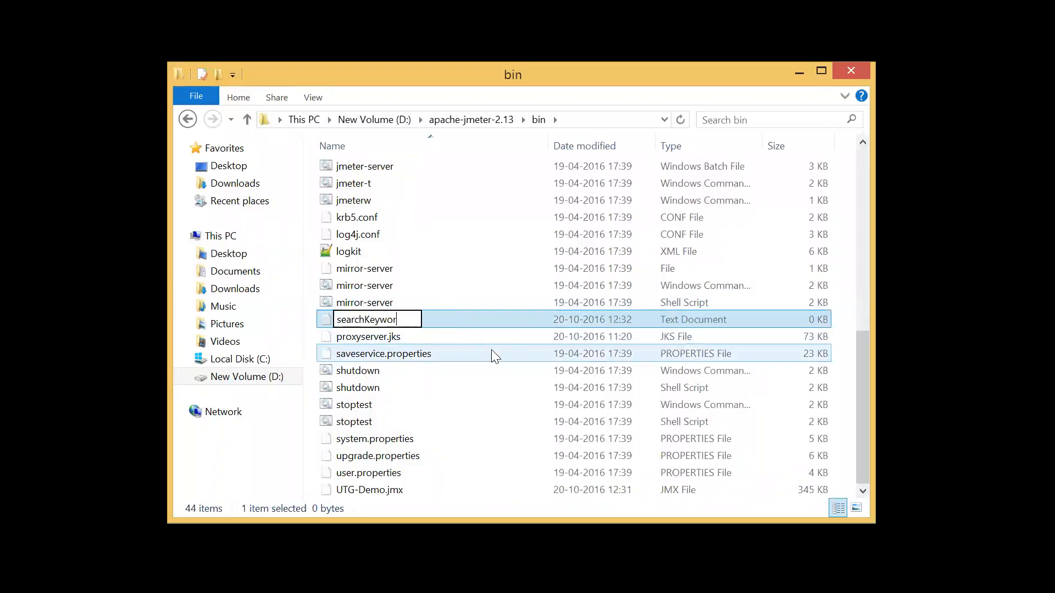
key("Return")
key("Return")
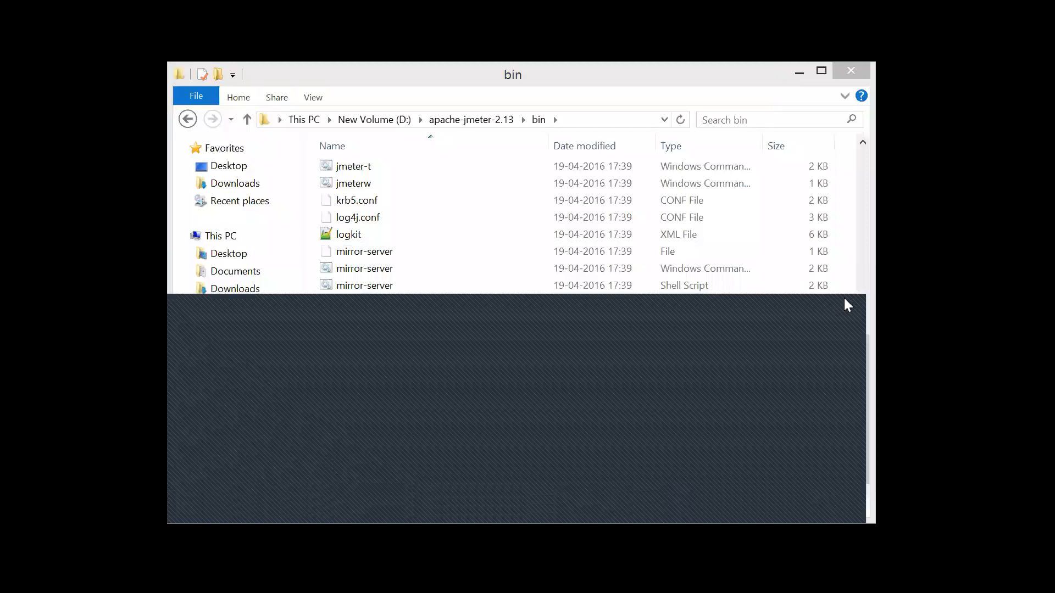
Copy the name of the searchKeywords CSV file and switch to JMeter.
left_click(386, 338)
left_click(386, 337)
key("ctrl+c")
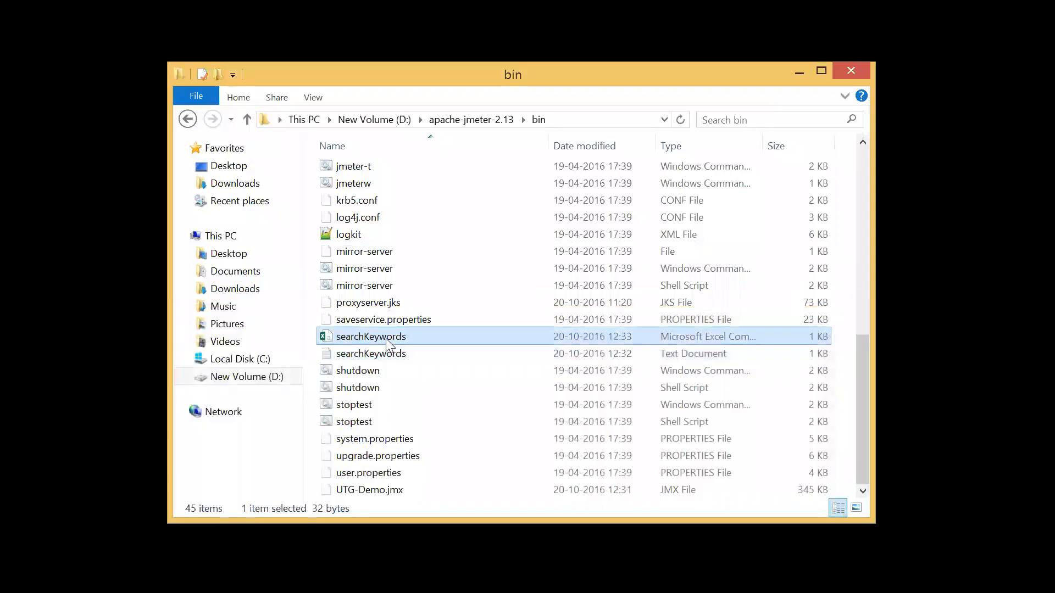
key("Return")
key("alt+Tab")
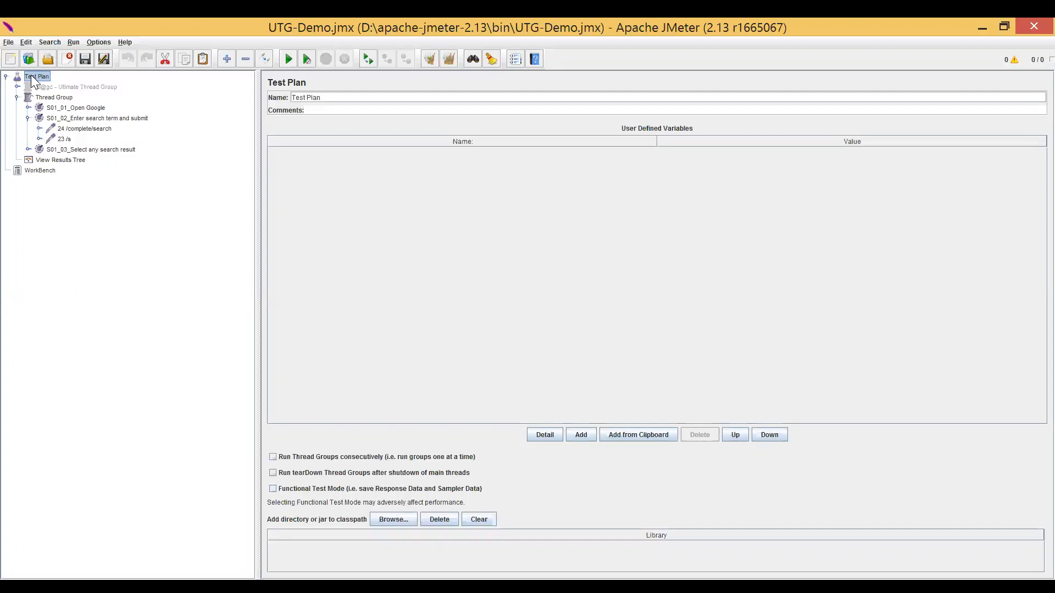
Add a CSV Data Set Config element to the Test Plan and move it above the Thread Group.
right_click(31, 77)
mouse_move(99, 82)
mouse_move(176, 79)
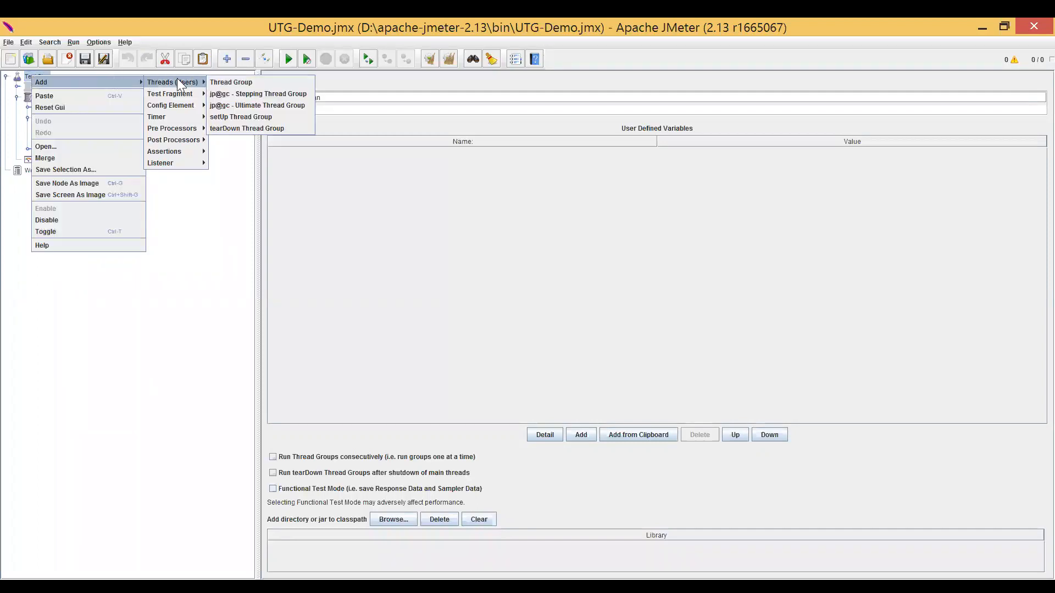
mouse_move(190, 105)
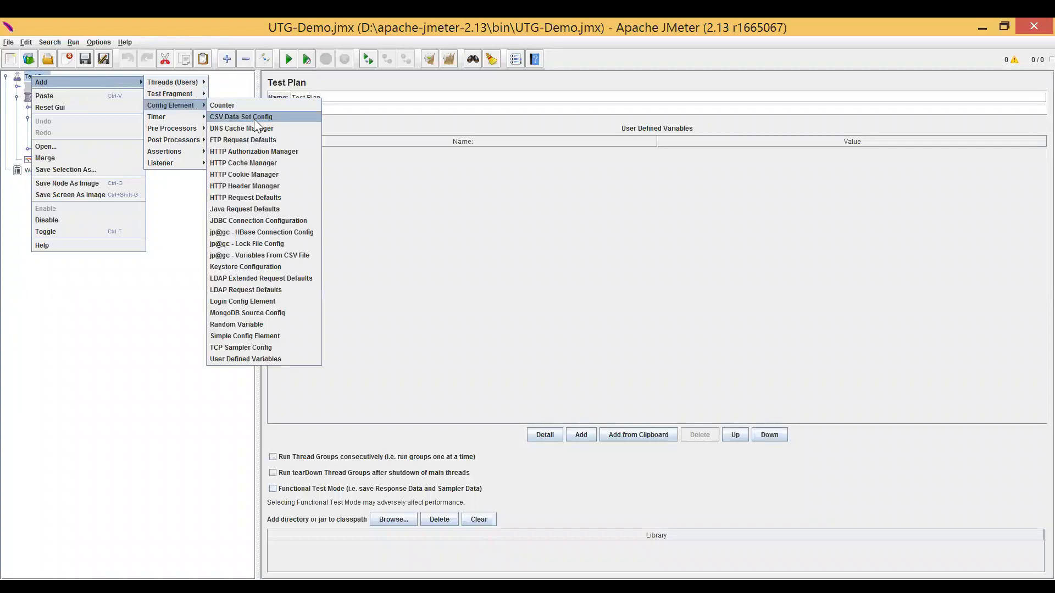
left_click(254, 119)
left_click_drag(66, 113, 66, 99)
Set the CSV data source filename to searchKeywords.csv and its variable name to searchKeyword.
left_click(397, 134)
key("ctrl+v")
type(".csv")
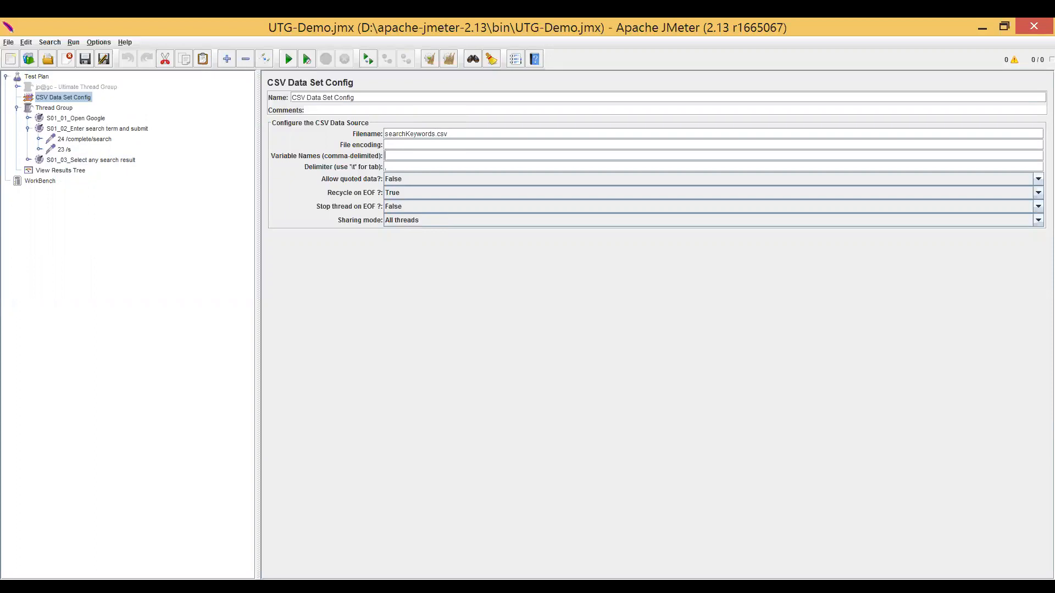
key("ctrl+v")
key("BackSpace")
key("ctrl+a")
left_click(433, 156)
double_click(410, 156)
Check the q parameter value in the 24 /complete/search and 23 /s requests.
left_click(99, 140)
left_click(664, 277)
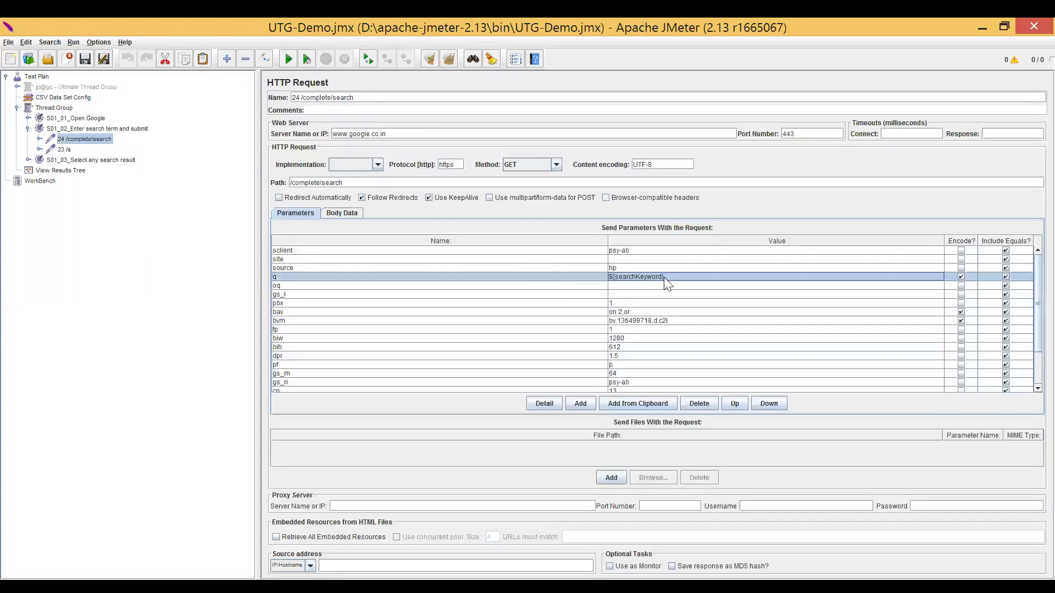
left_click(64, 149)
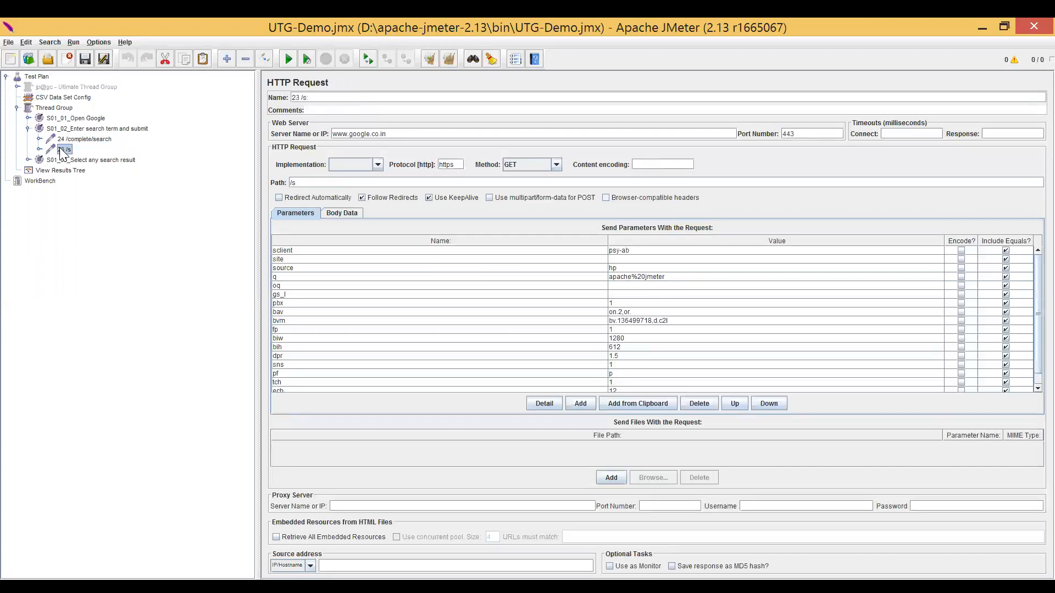
left_click(679, 277)
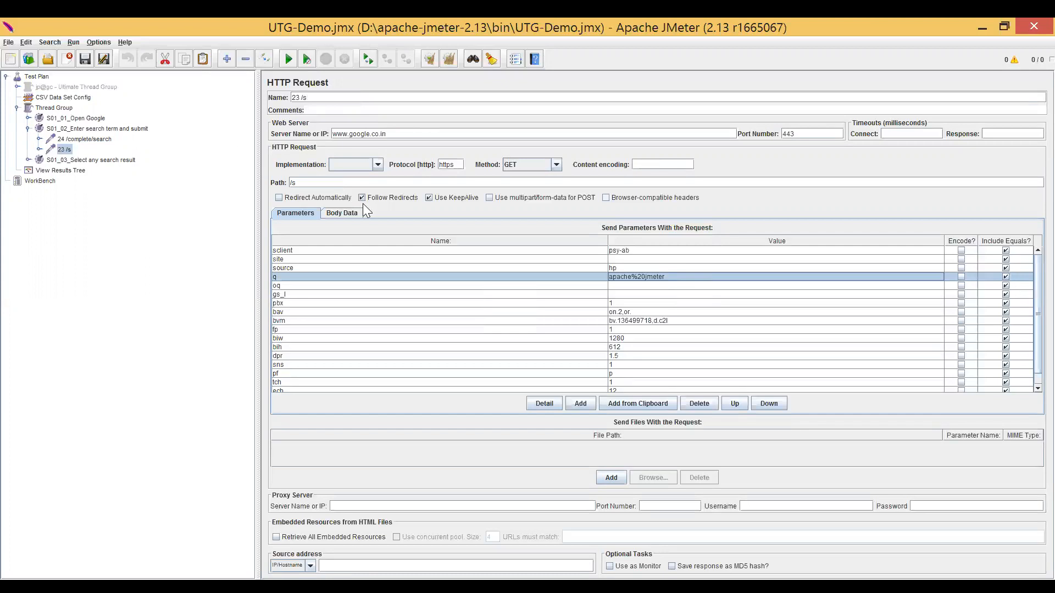
Try adding a second comma-separated variable name after searchKeyword in the CSV Data Set Config.
left_click(63, 97)
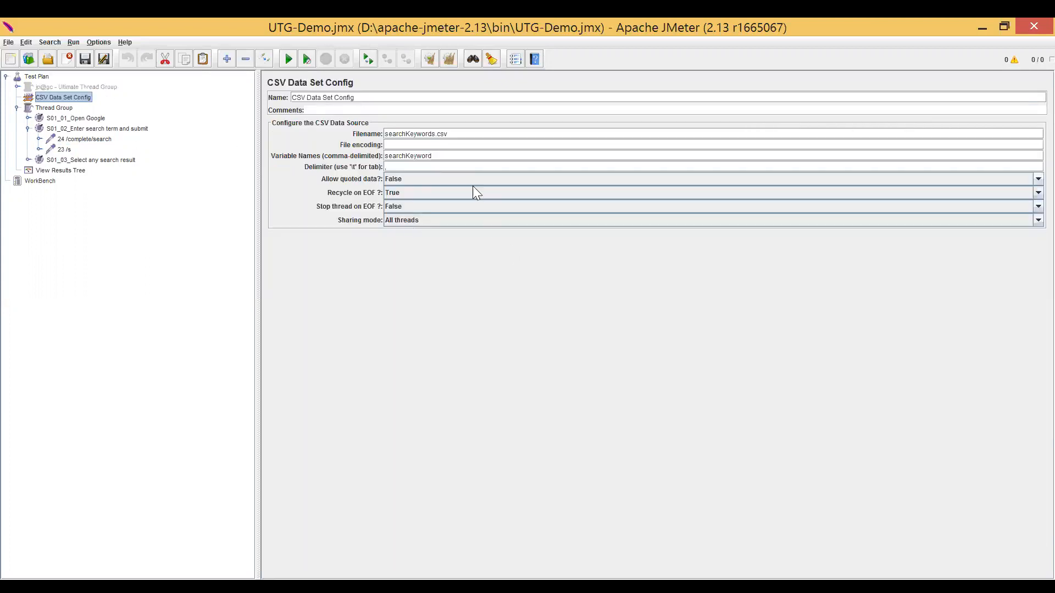
left_click(433, 156)
type(",search2")
key("BackSpace")
key("BackSpace")
key("BackSpace")
key("BackSpace")
key("BackSpace")
key("BackSpace")
key("BackSpace")
key("ctrl+a")
key("ctrl+c")
key("End")
Replace the value of the q parameter in the 23 /s request with ${searchKeyword}.
left_click(77, 139)
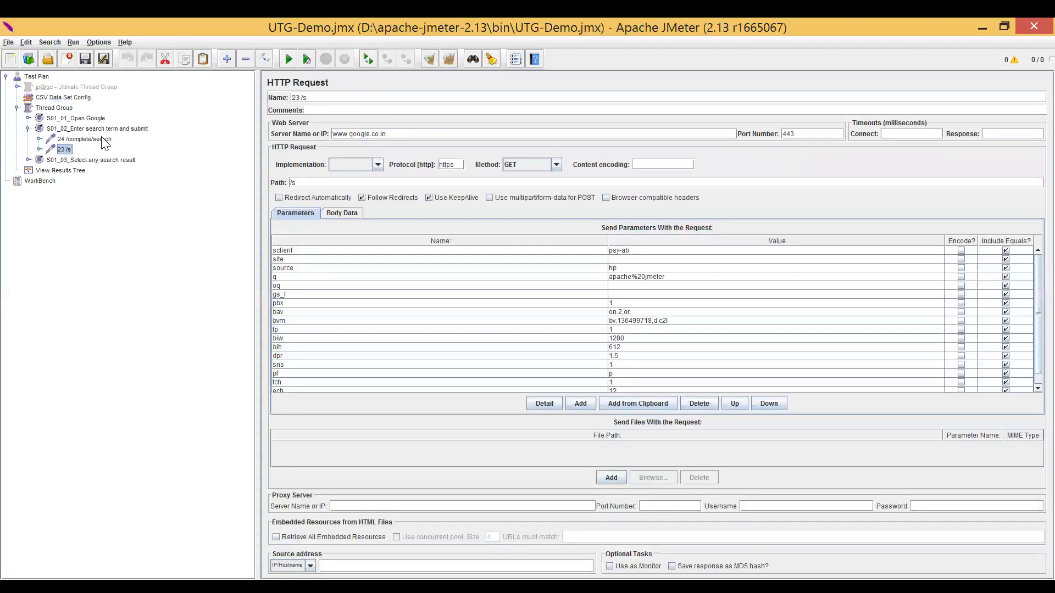
left_click(64, 159)
left_click(63, 150)
double_click(685, 277)
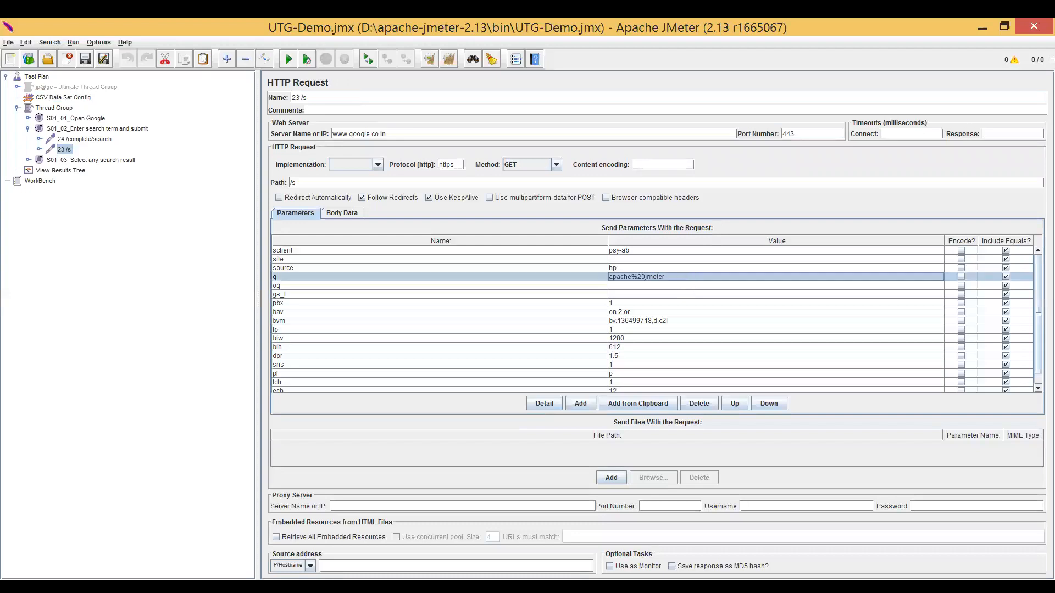
left_click(637, 276)
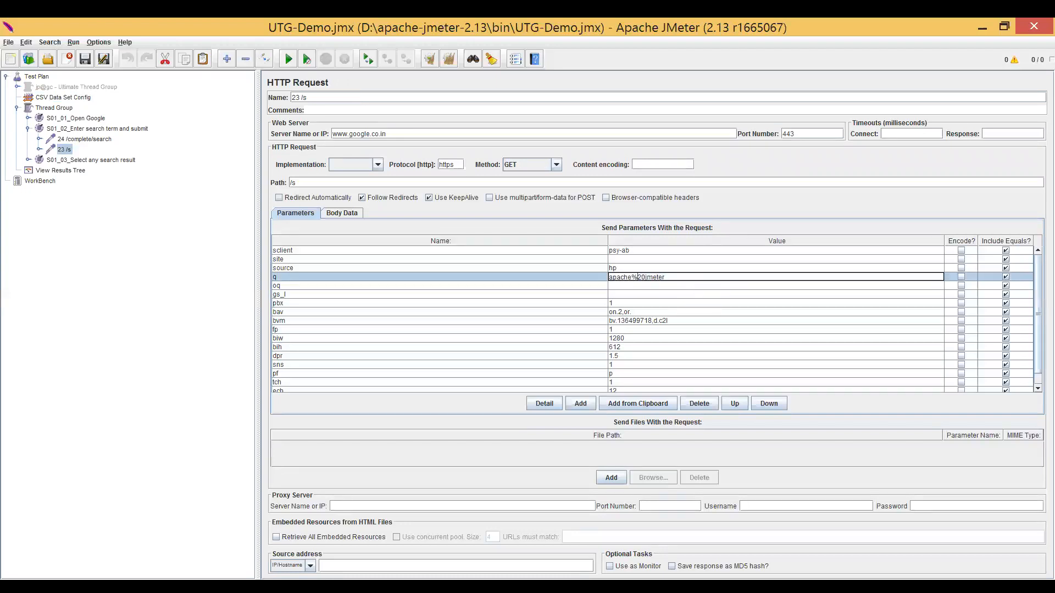
left_click_drag(631, 277, 645, 277)
left_click(665, 277)
left_click_drag(632, 277, 646, 277)
left_click(664, 277)
key("ctrl+a")
key("ctrl+v")
type("${")
Turn on encoding for the q parameter of the 23 /s request.
left_click(960, 277)
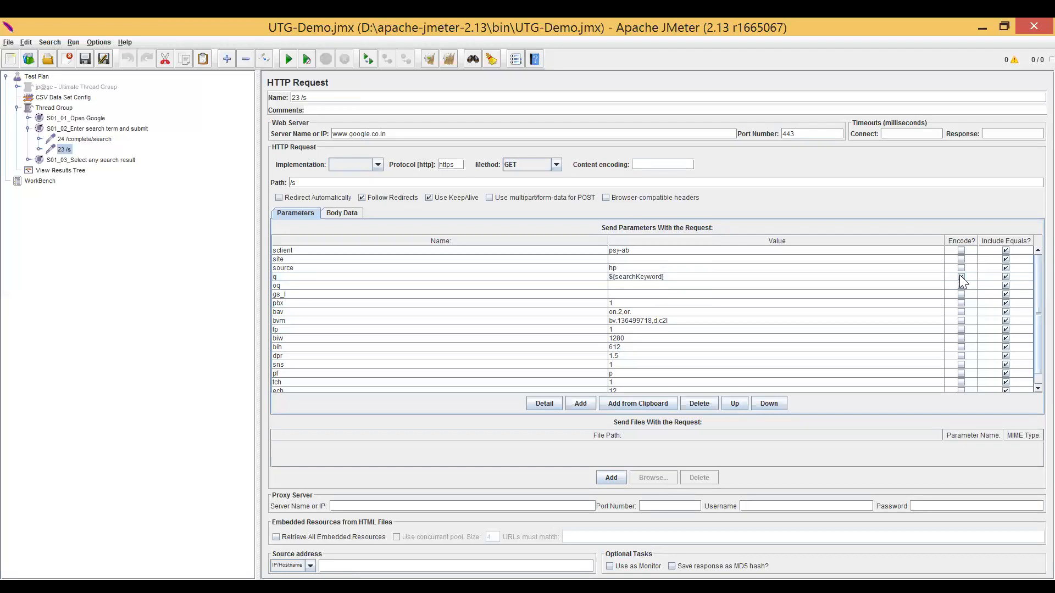
left_click(931, 281)
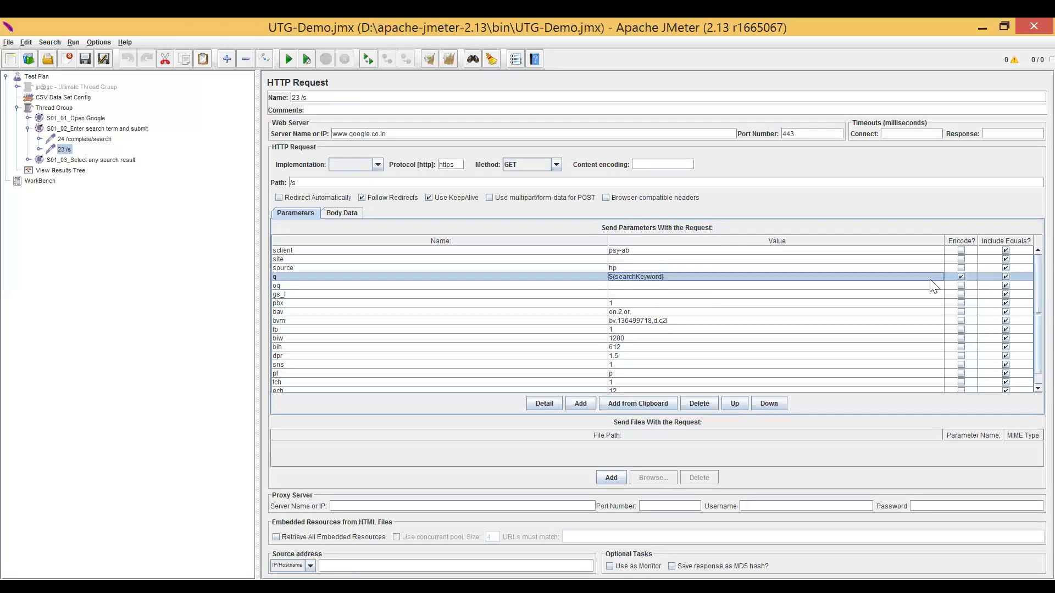
left_click(587, 278)
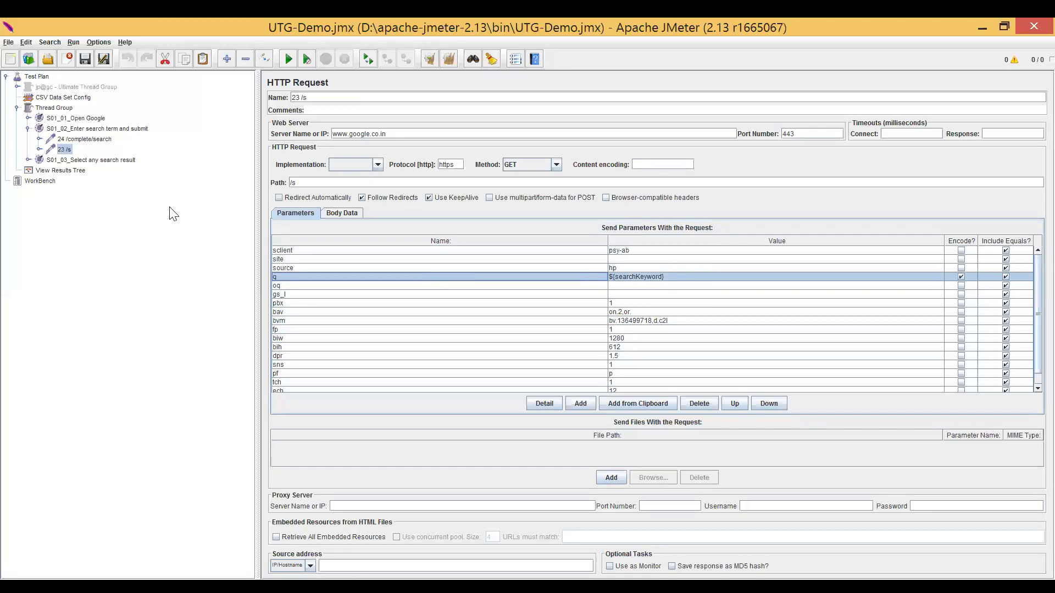
Review the two requests of the S01_02 search transaction and the S01_03 transaction controller.
left_click(95, 162)
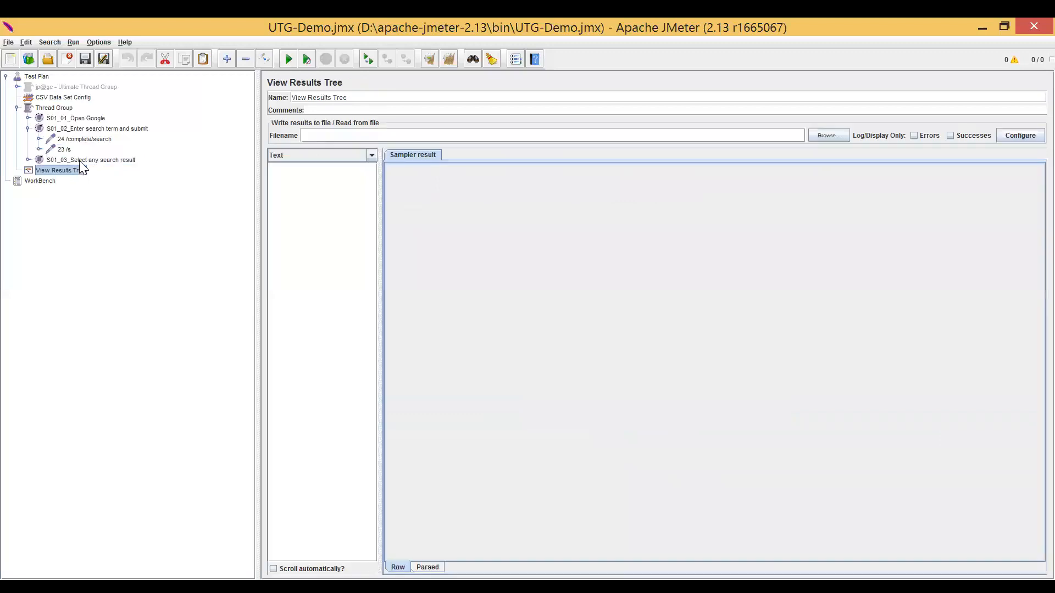
left_click(80, 160)
left_click(68, 150)
left_click(92, 139)
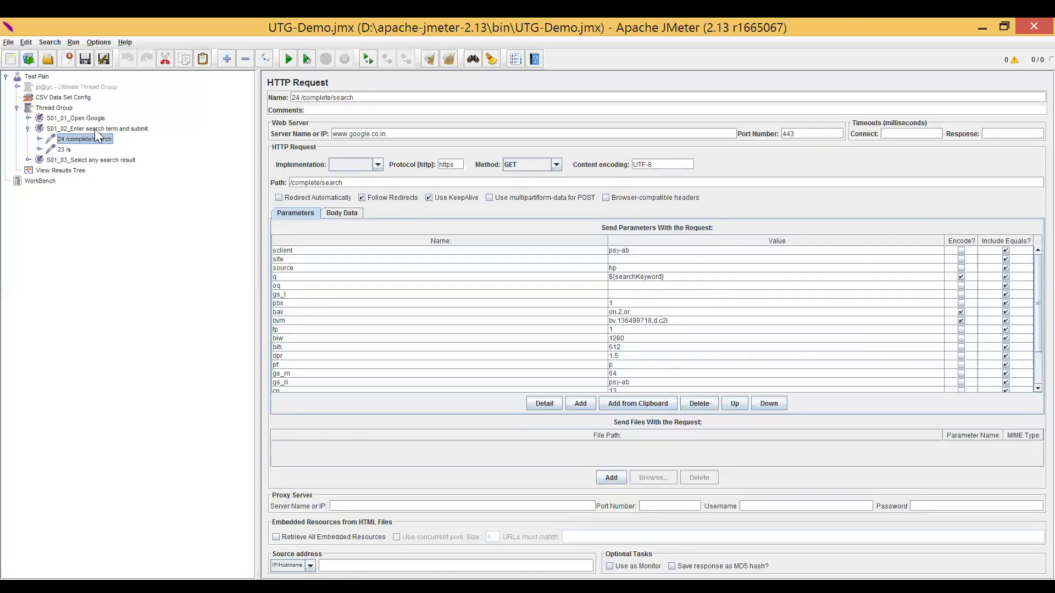
left_click(94, 129)
left_click(85, 141)
left_click(65, 151)
left_click(82, 160)
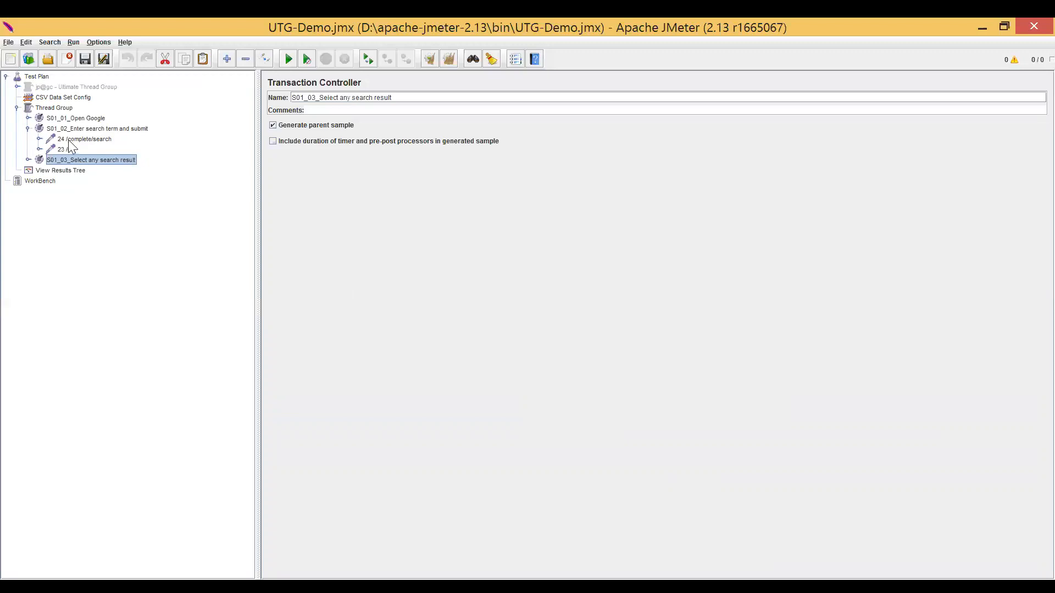
Set the Thread Group's loop count to 4.
left_click(54, 109)
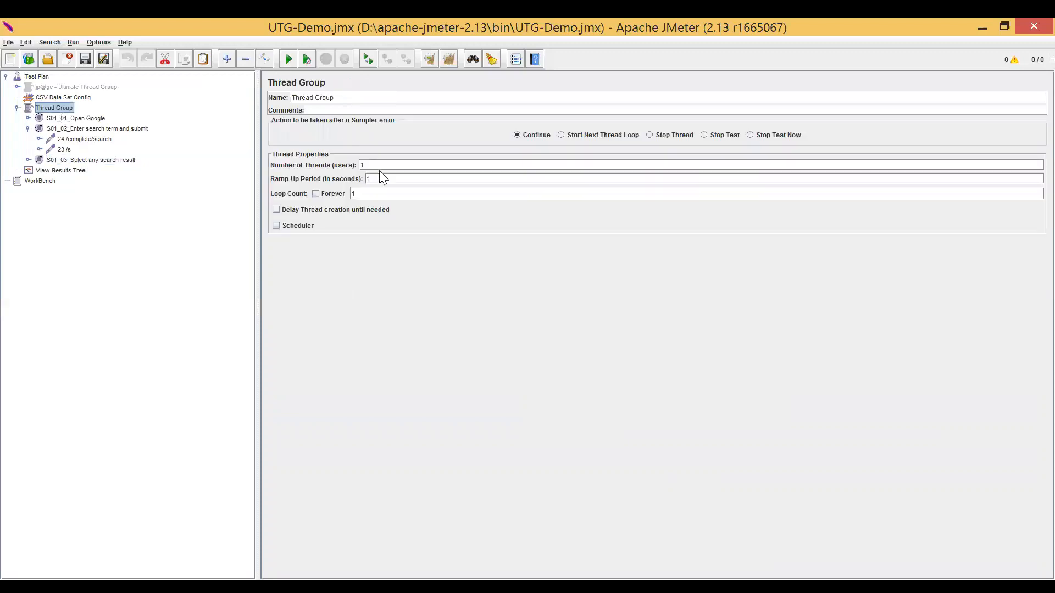
double_click(354, 193)
type("4")
Run the test with View Results Tree open and widen its list of samples.
left_click(78, 171)
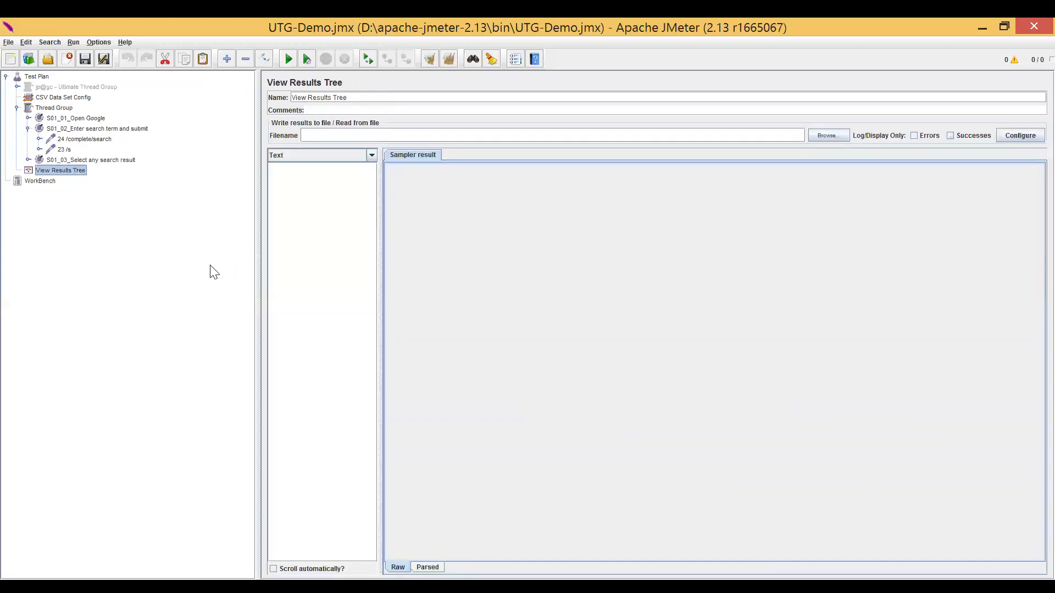
key("ctrl+r")
left_click_drag(259, 243, 218, 243)
left_click_drag(340, 245, 469, 259)
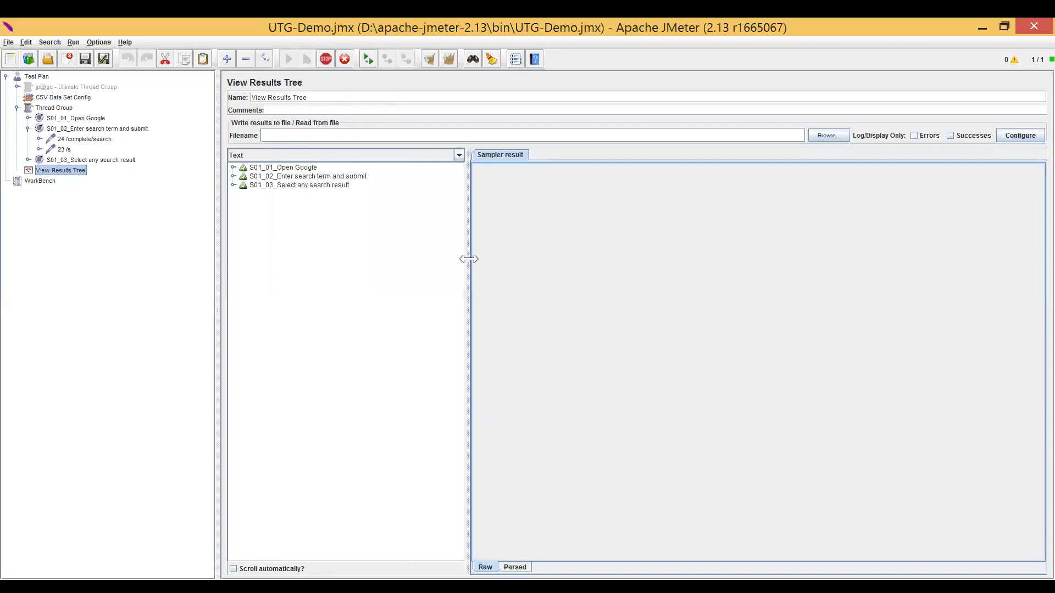
Examine the request parameters sent by 24 /complete/search in the first search transaction, using the HTTP view.
left_click(340, 177)
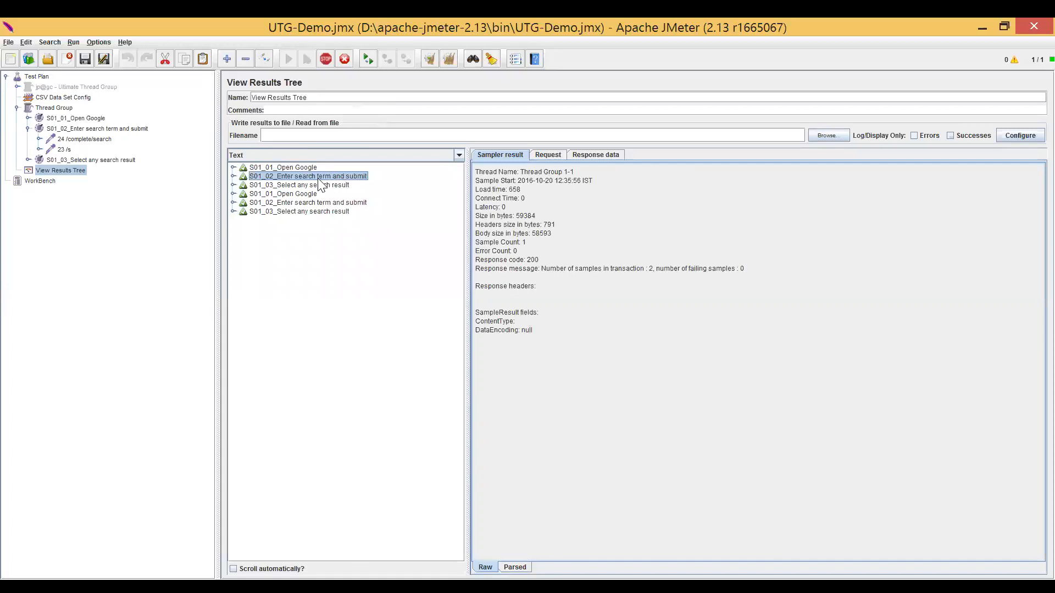
left_click(552, 152)
left_click(523, 156)
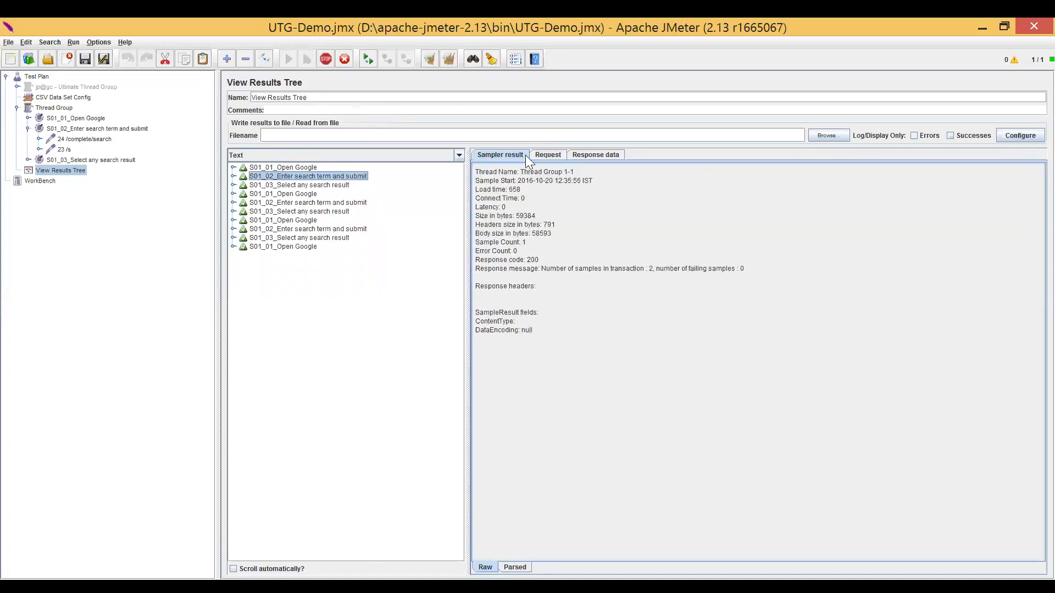
left_click(548, 154)
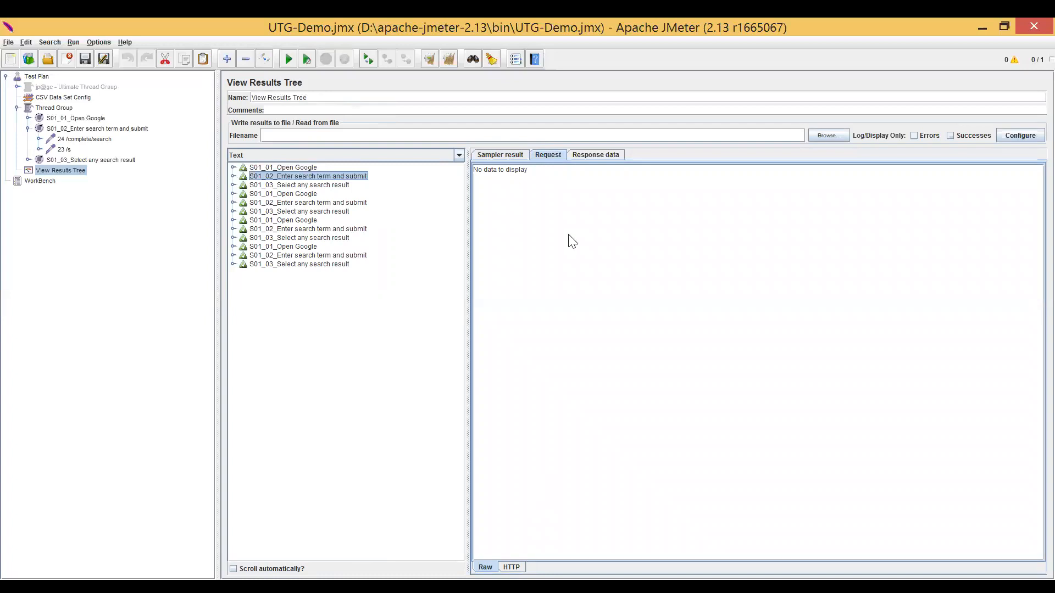
left_click(233, 177)
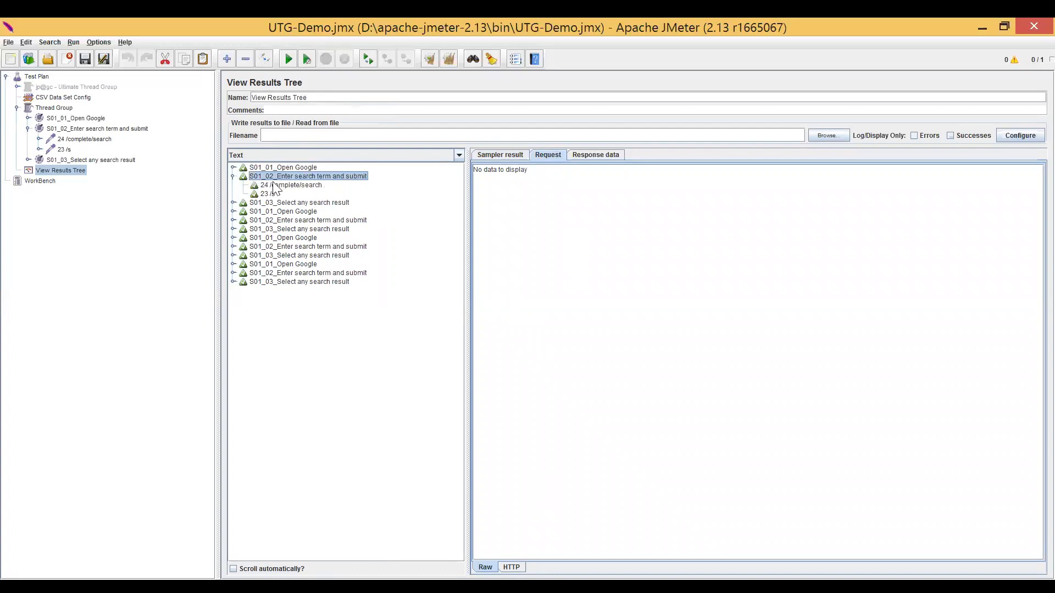
left_click(279, 186)
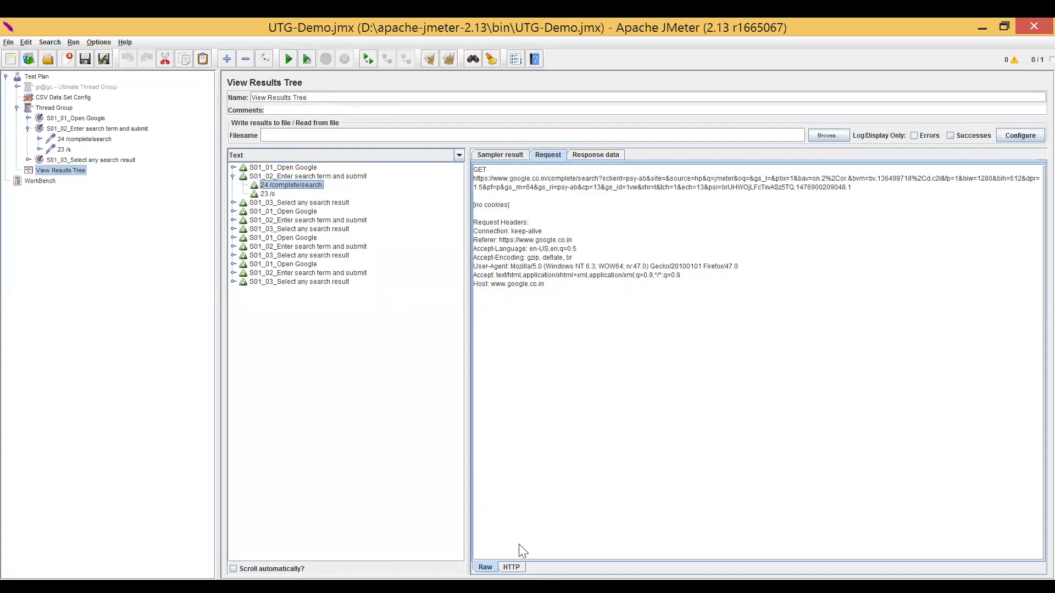
left_click(511, 567)
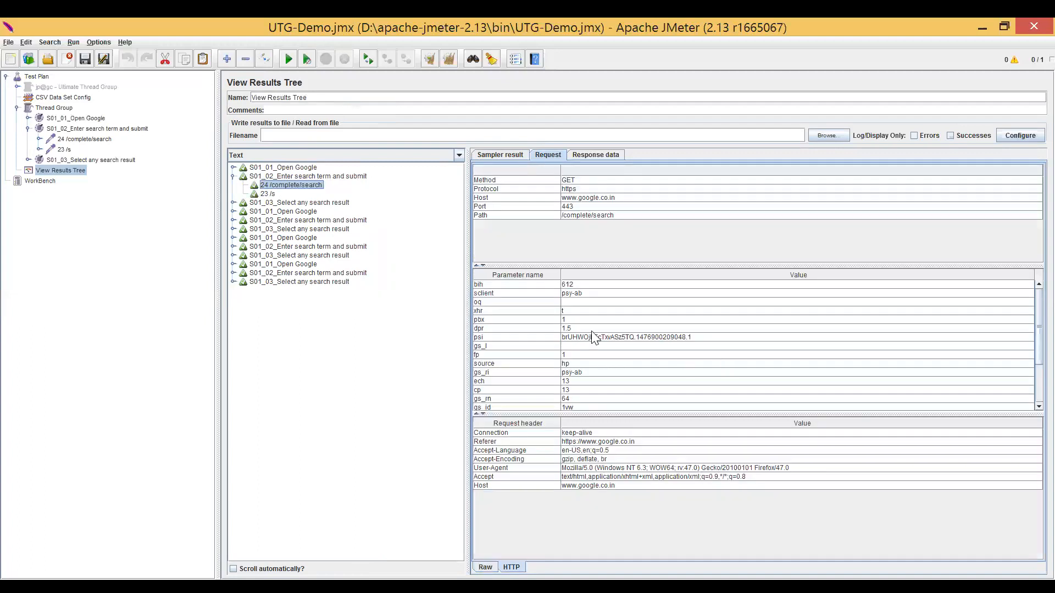
Inspect the q parameter sent by 24 /complete/search in the first search transaction, opening its full text.
left_click(523, 364)
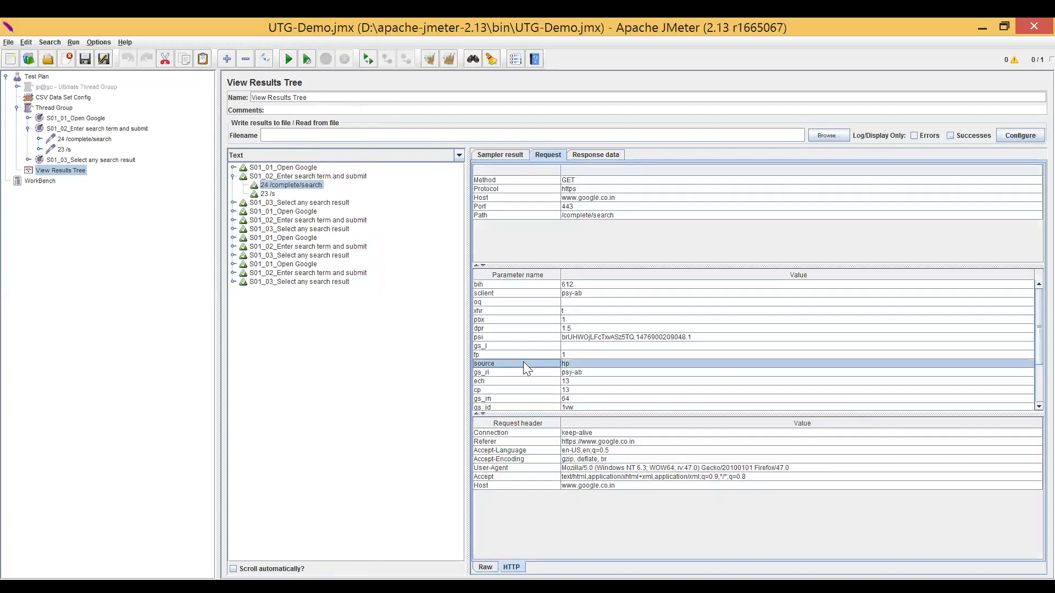
left_click_drag(522, 328, 522, 338)
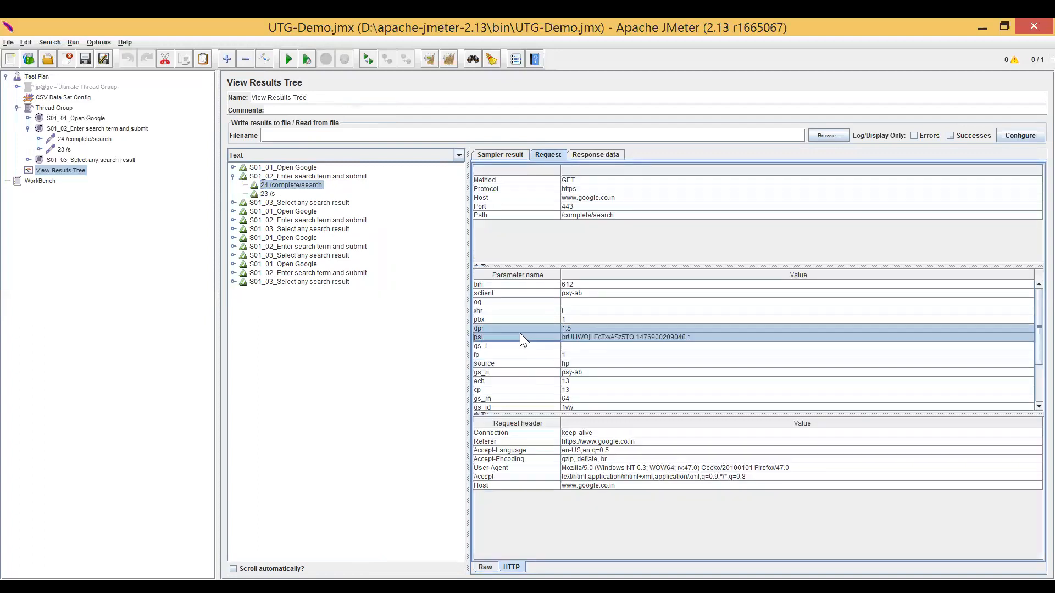
left_click(597, 294)
left_click(583, 303)
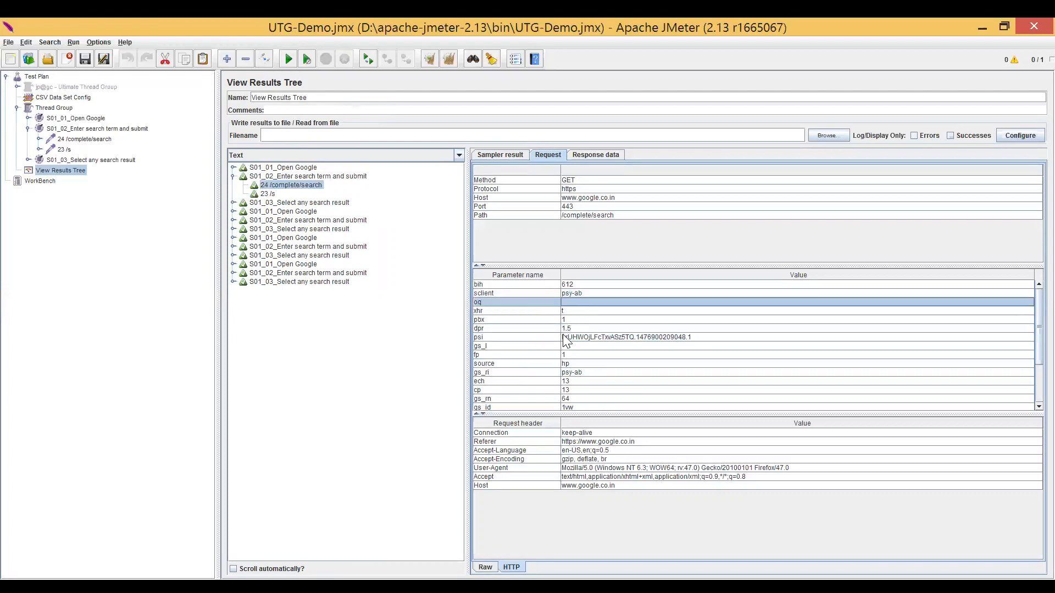
left_click(575, 374)
scroll(575, 376, "down", 2)
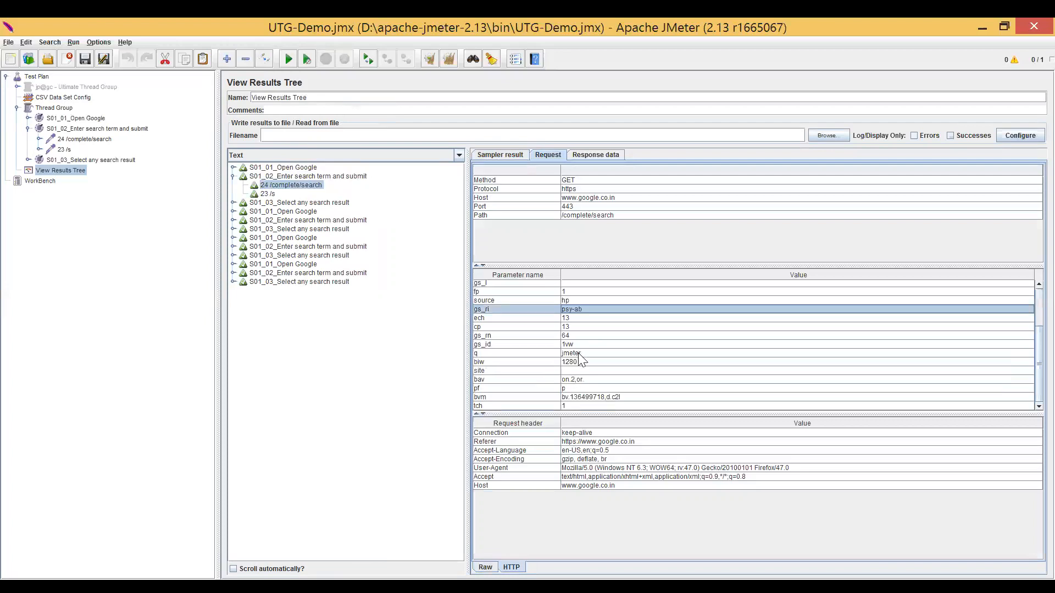
double_click(578, 353)
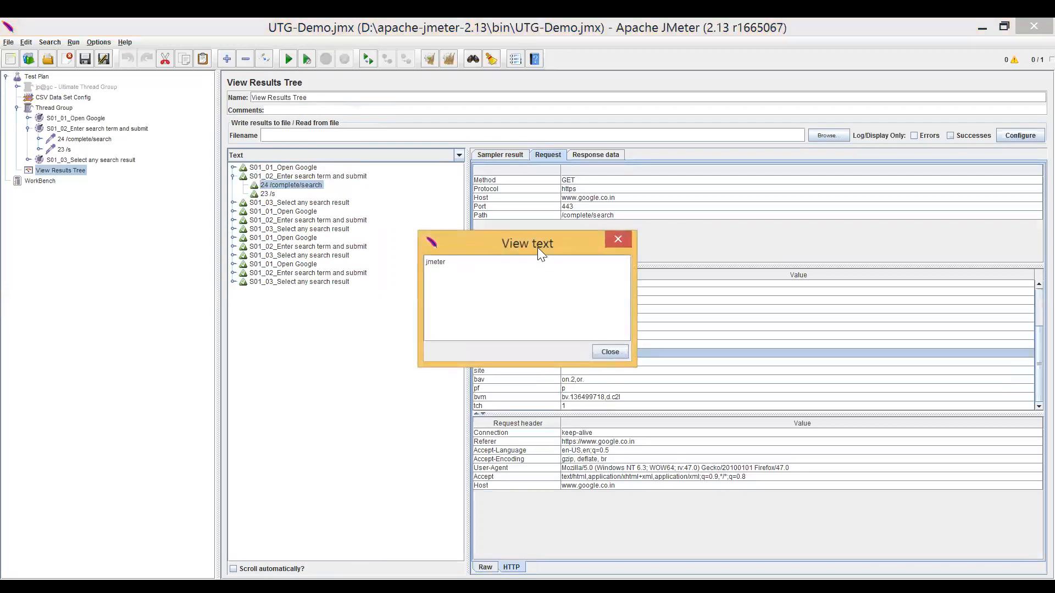
left_click(611, 243)
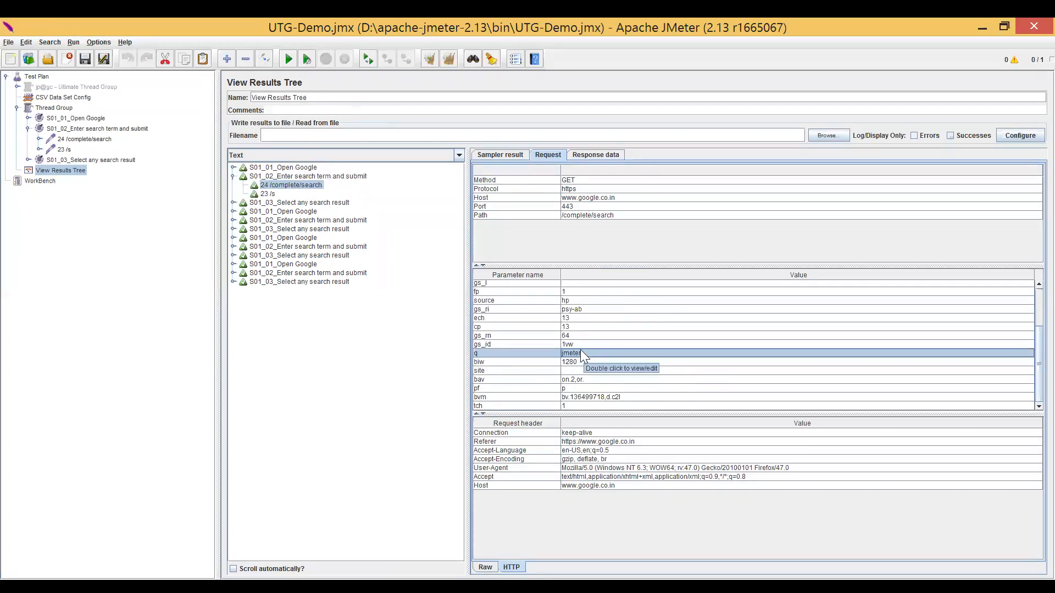
Inspect the q parameter sent by 23 /s in the second iteration's S01_02 search transaction.
left_click(233, 176)
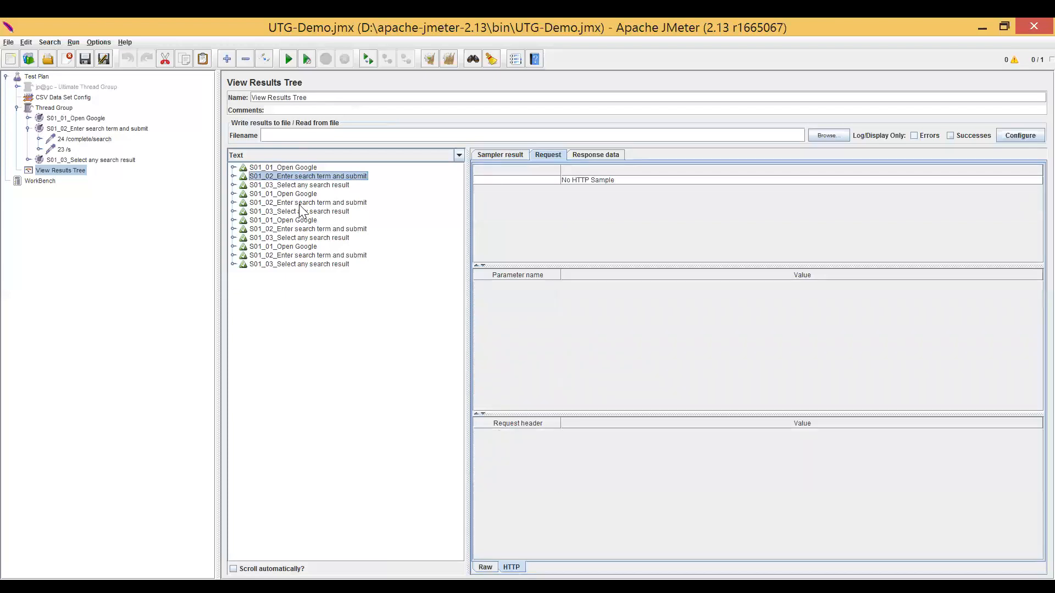
double_click(300, 204)
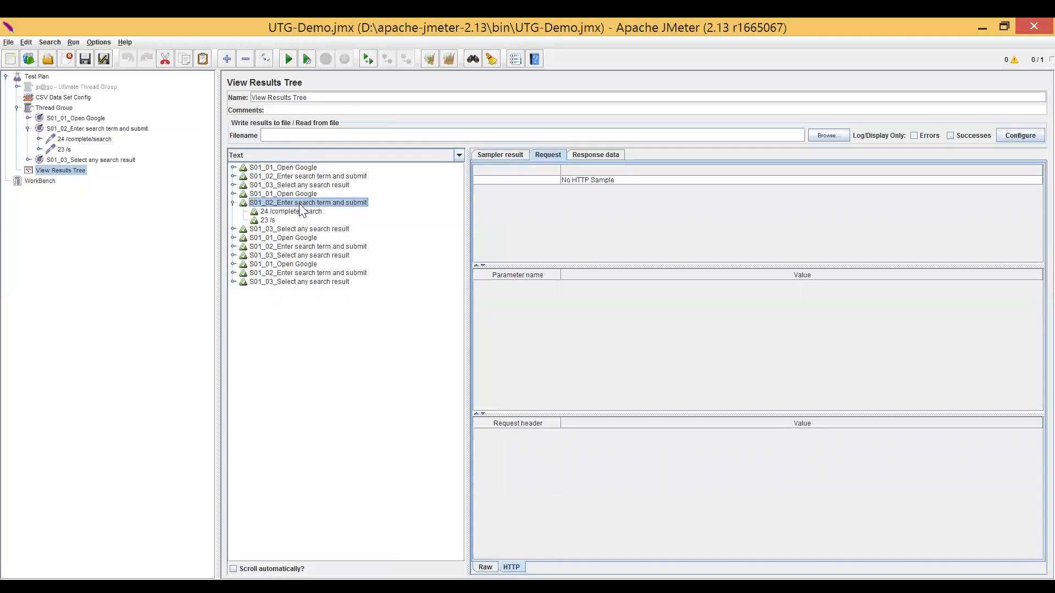
left_click(270, 220)
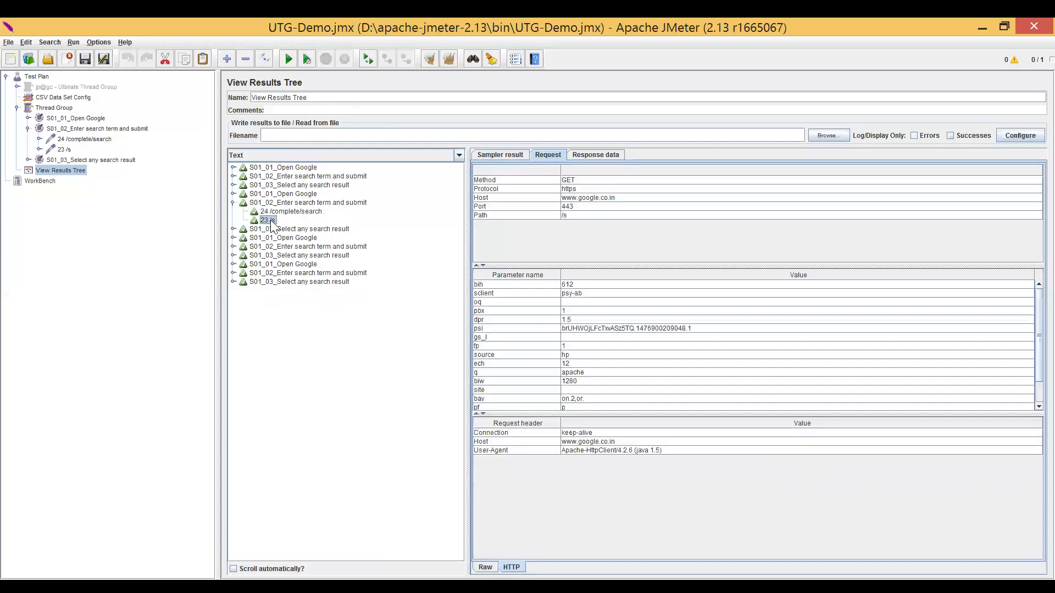
double_click(588, 370)
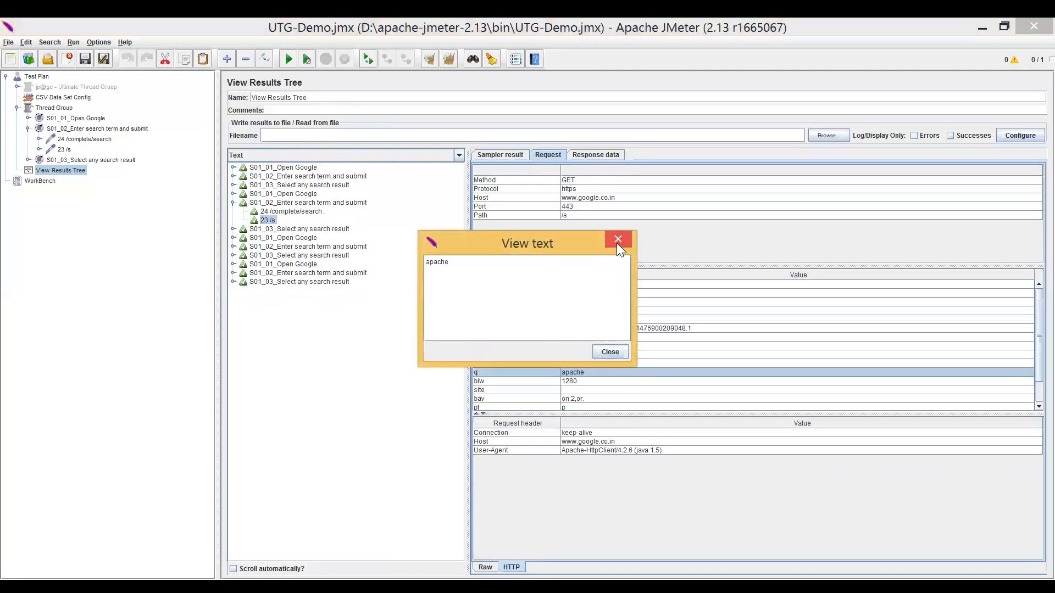
left_click(617, 243)
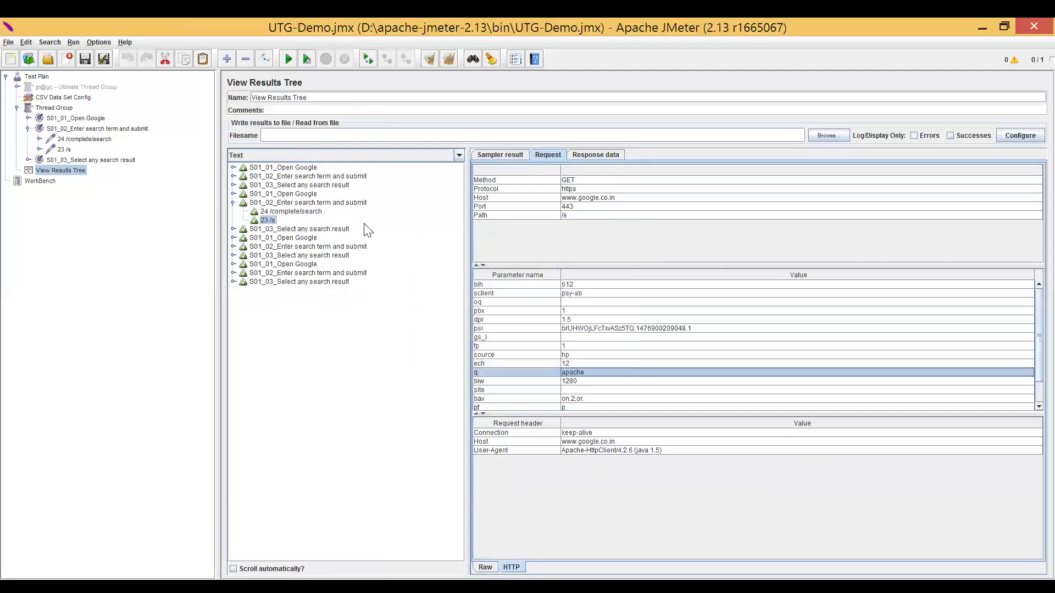
Check the q parameter sent by 24 /complete/search in the third iteration's S01_02 search transaction.
left_click(317, 248)
double_click(317, 248)
left_click(298, 256)
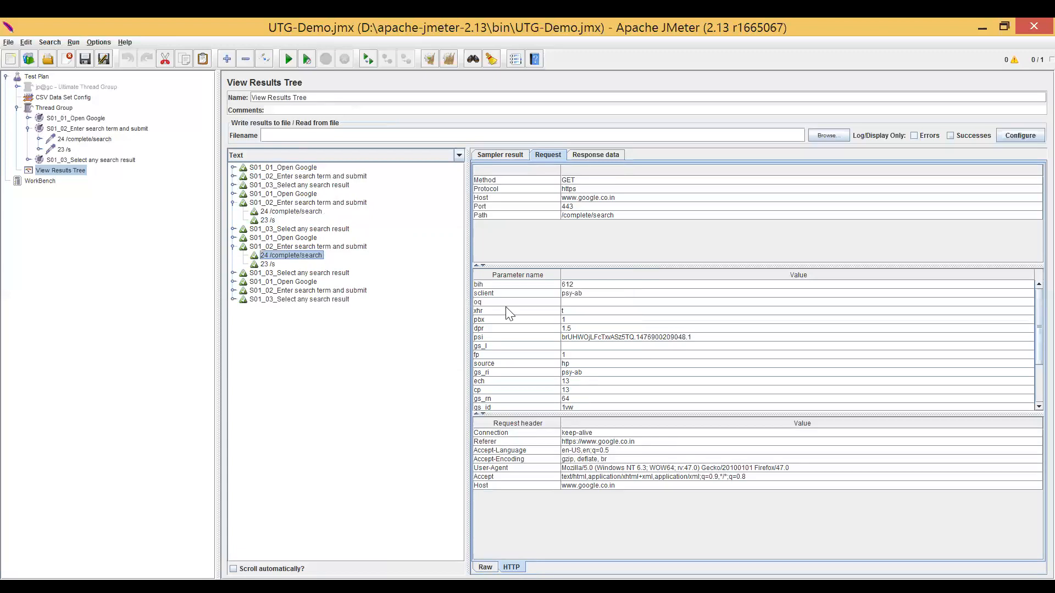
left_click(586, 363)
scroll(587, 366, "down", 2)
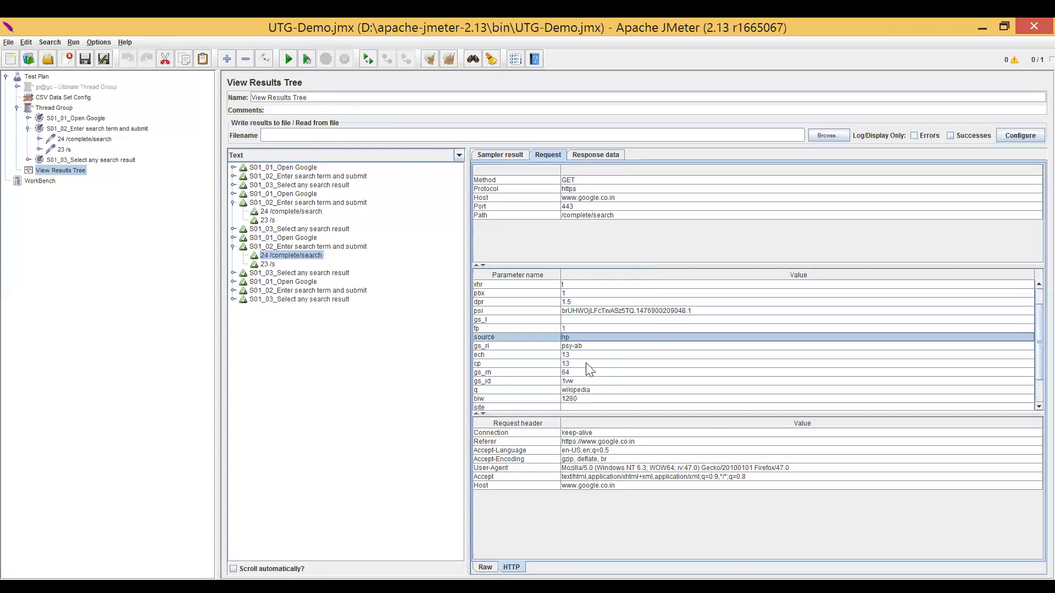
left_click(586, 364)
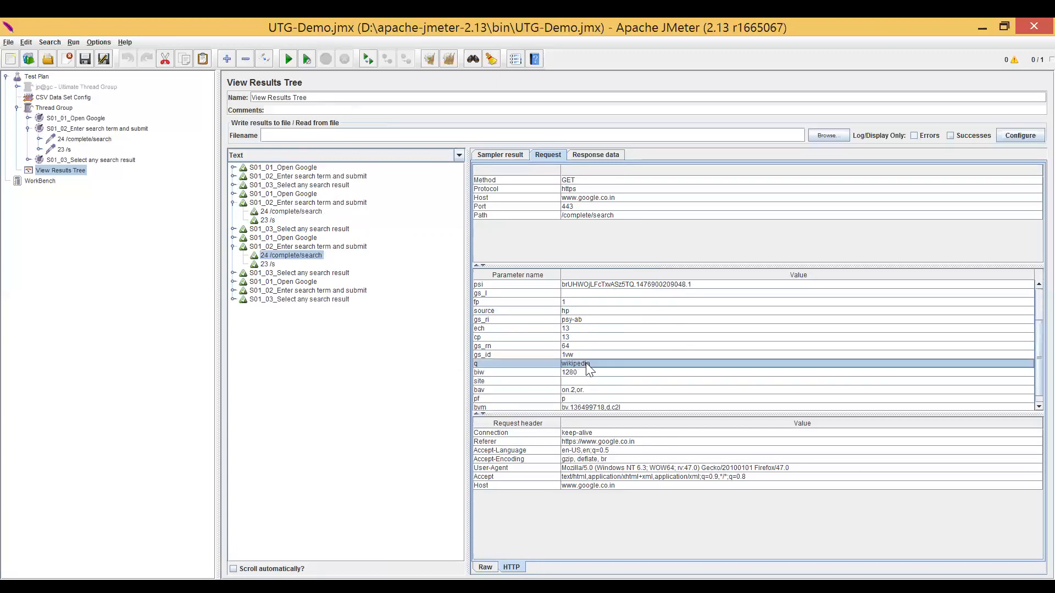
Check the q parameter sent by 24 /complete/search in the fourth iteration's S01_02 search transaction.
double_click(310, 291)
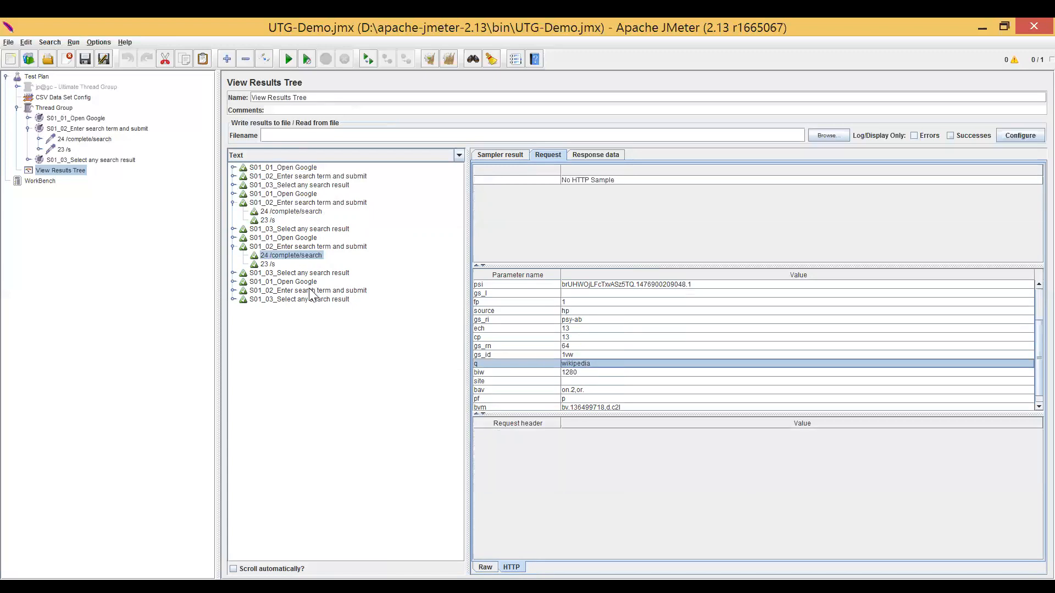
left_click(307, 300)
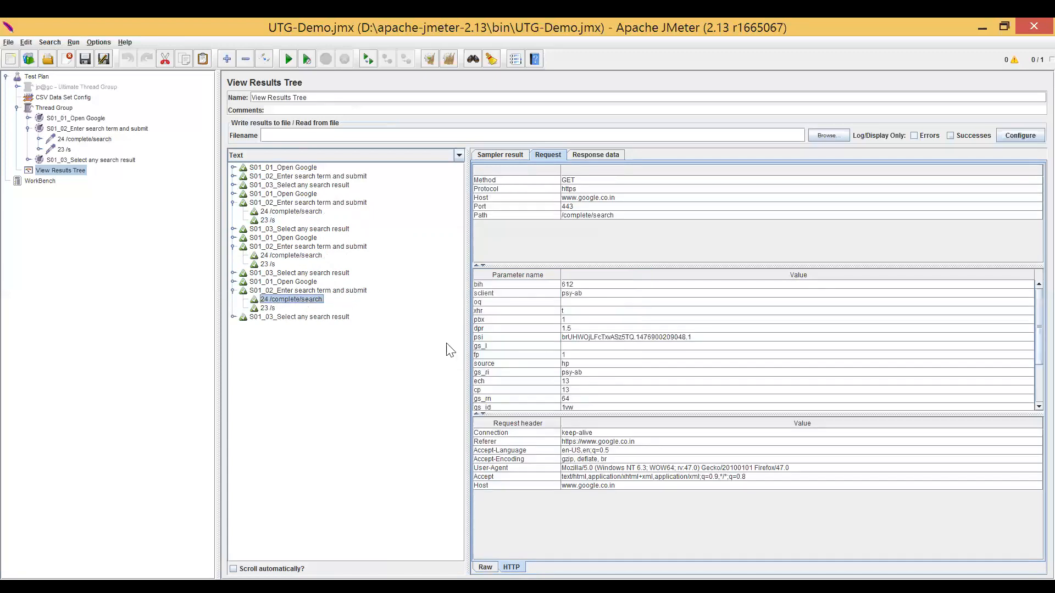
left_click(600, 363)
scroll(600, 363, "down", 2)
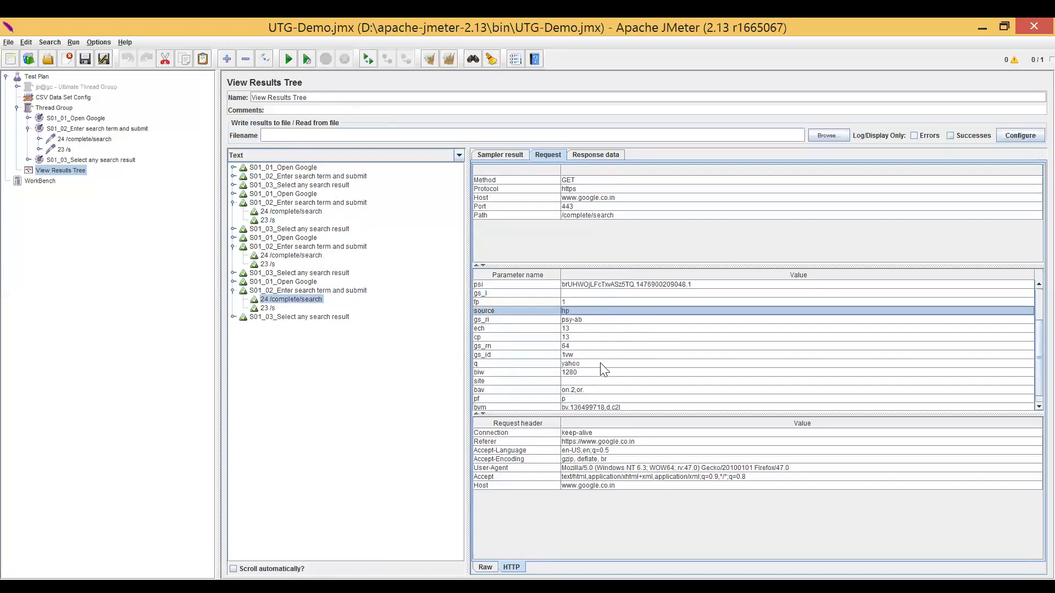
left_click(599, 363)
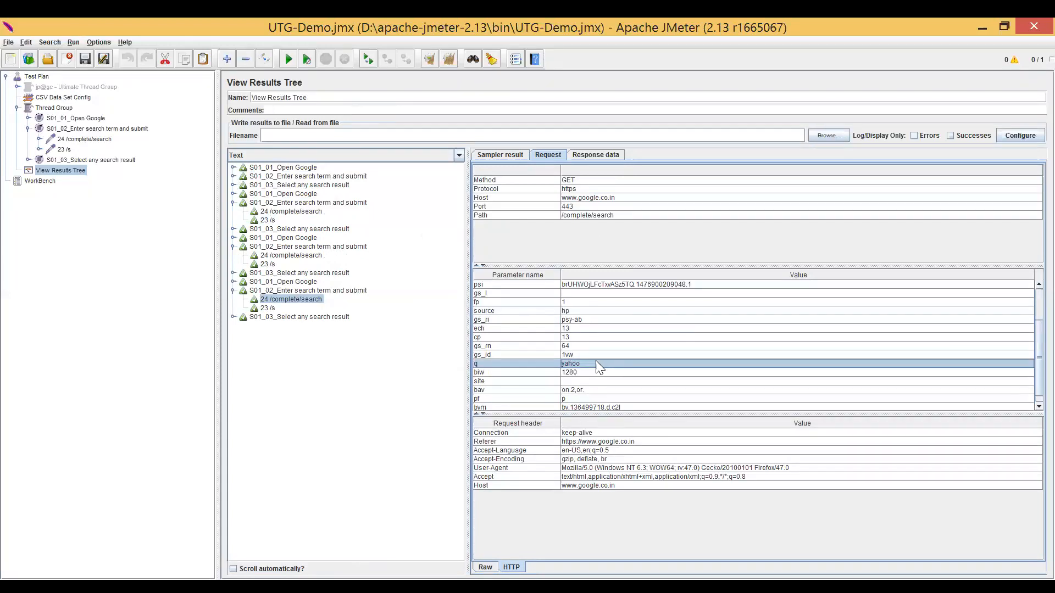
Configure the Thread Group with 4 threads and a loop count of 1.
left_click(71, 109)
left_click(342, 194)
double_click(342, 195)
double_click(341, 165)
type("4")
double_click(342, 194)
type("1")
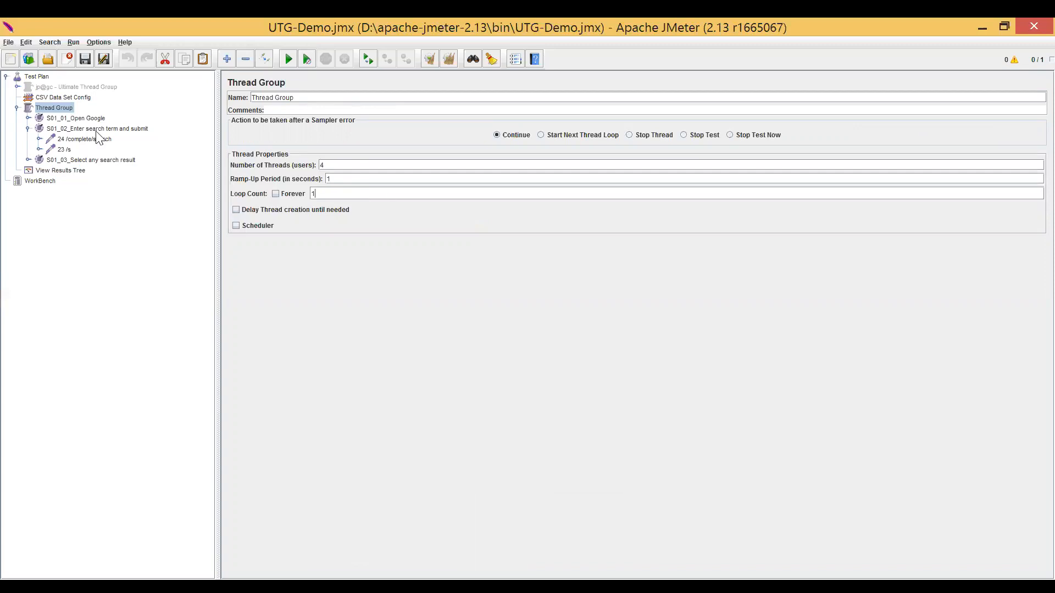
Review the S01_01 and S01_02 controllers with the search requests, and return to the Open Google samples in View Results Tree.
left_click(91, 121)
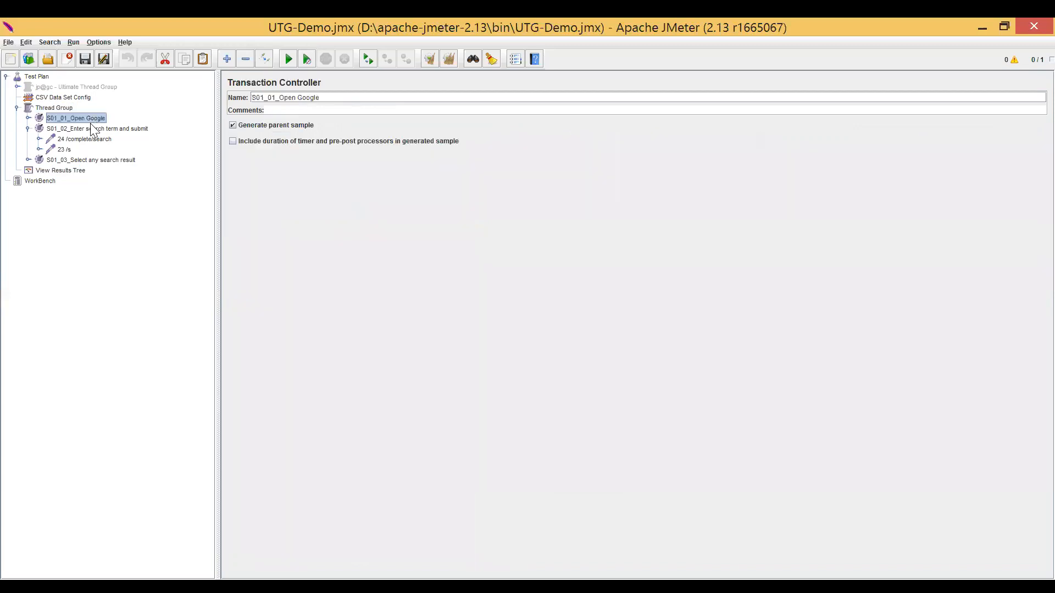
left_click(90, 128)
left_click(84, 140)
left_click(69, 151)
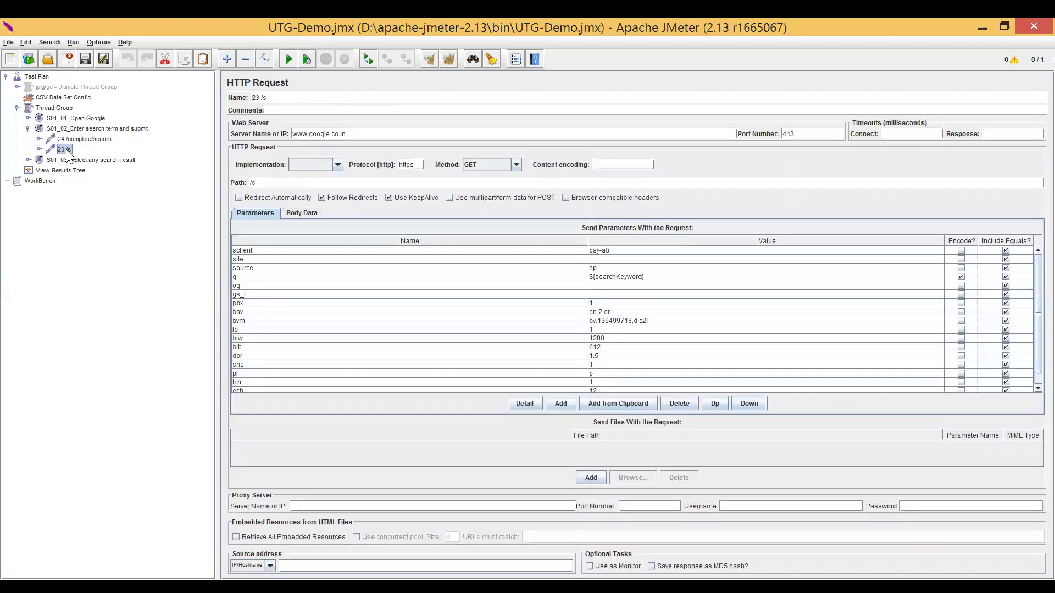
left_click(69, 170)
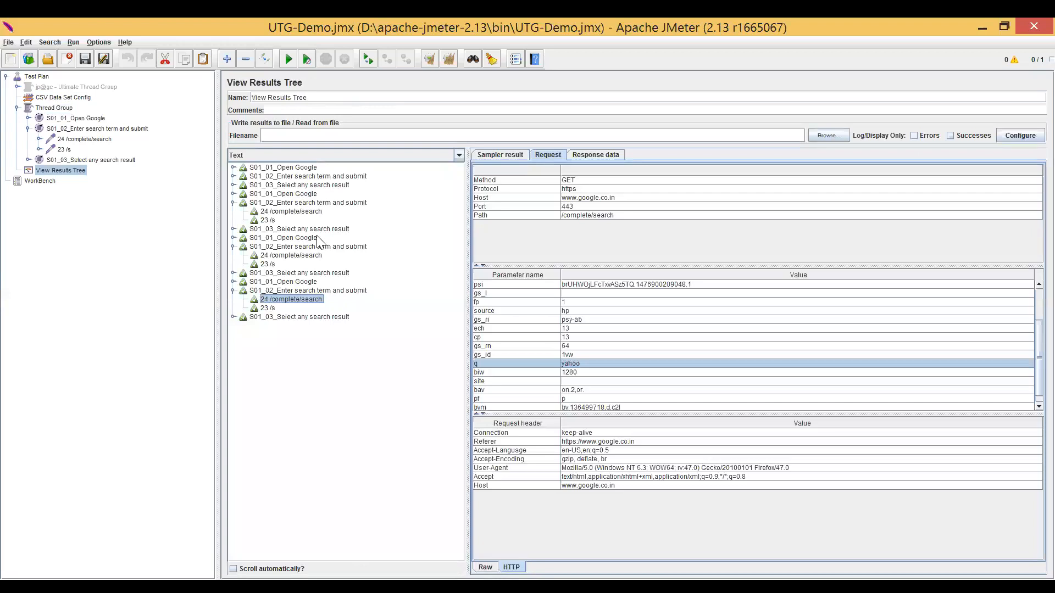
left_click(306, 238)
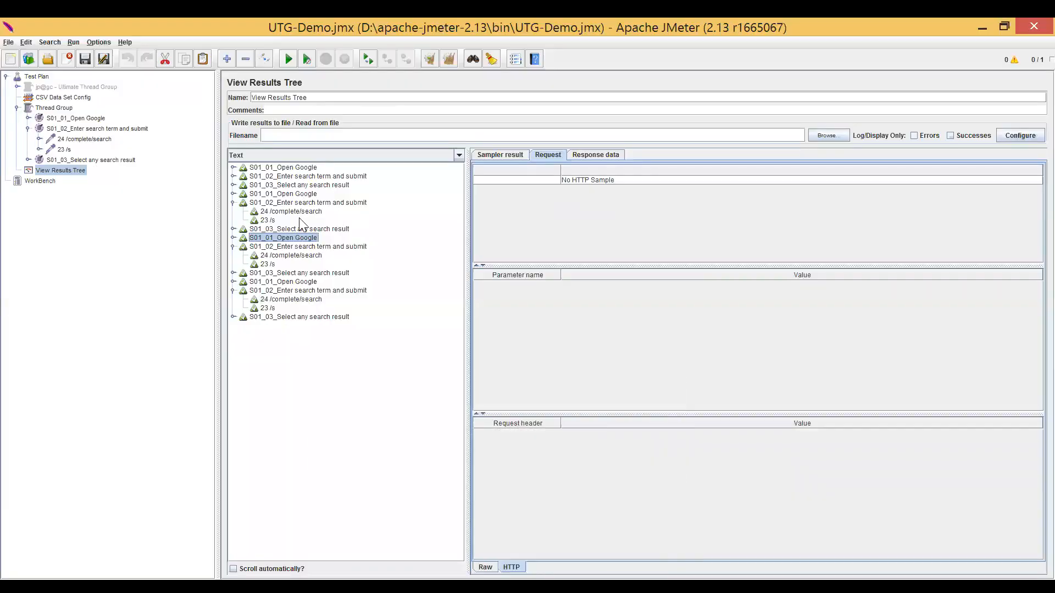
Review the parameters of the 24 /complete/search request and of 33 /url under the S01_03 transaction.
left_click(82, 140)
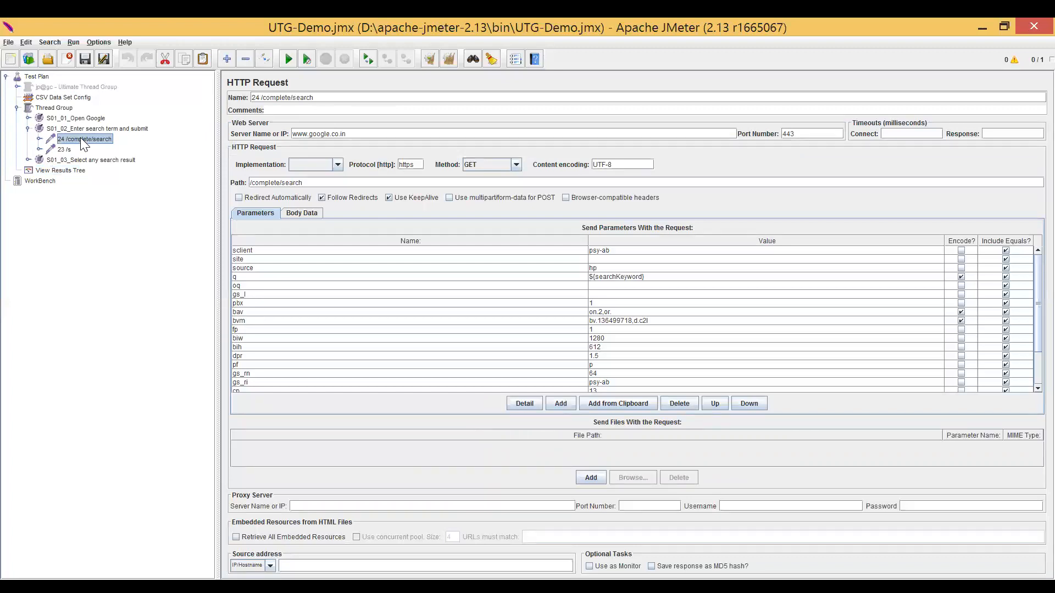
left_click(28, 129)
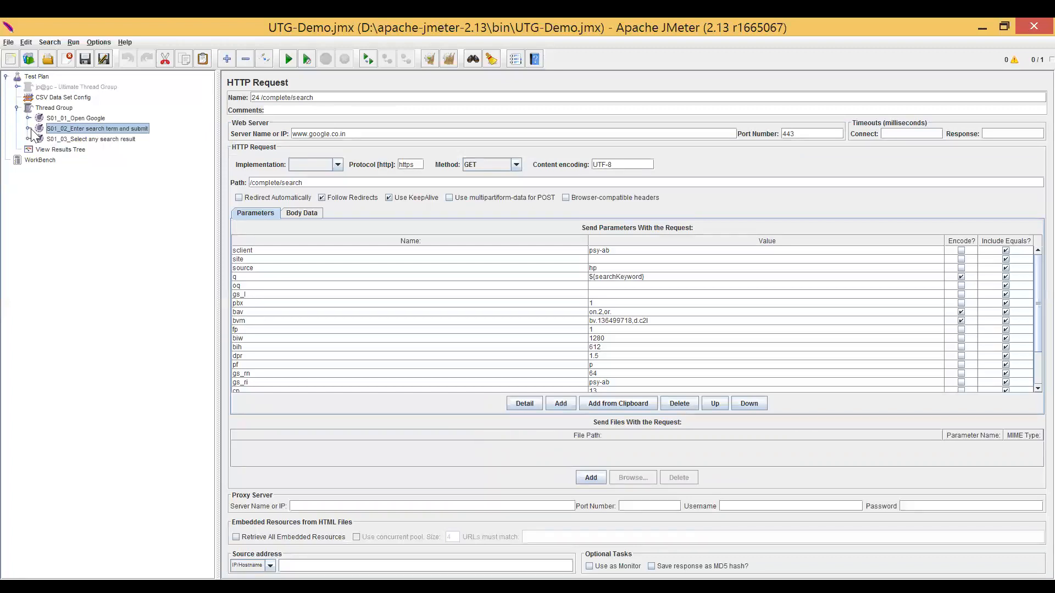
left_click(88, 140)
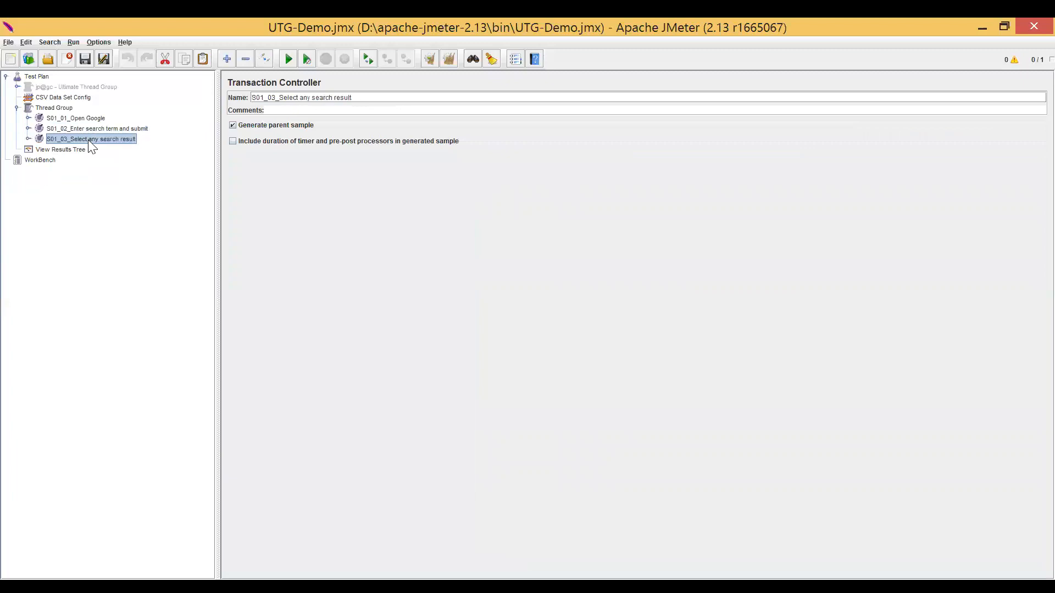
double_click(122, 138)
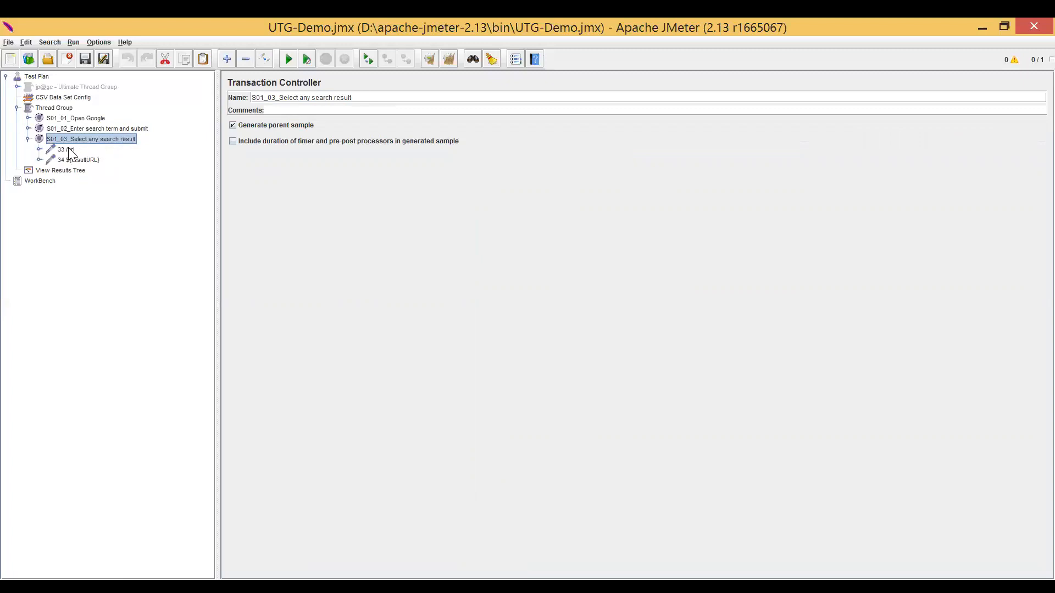
left_click(67, 149)
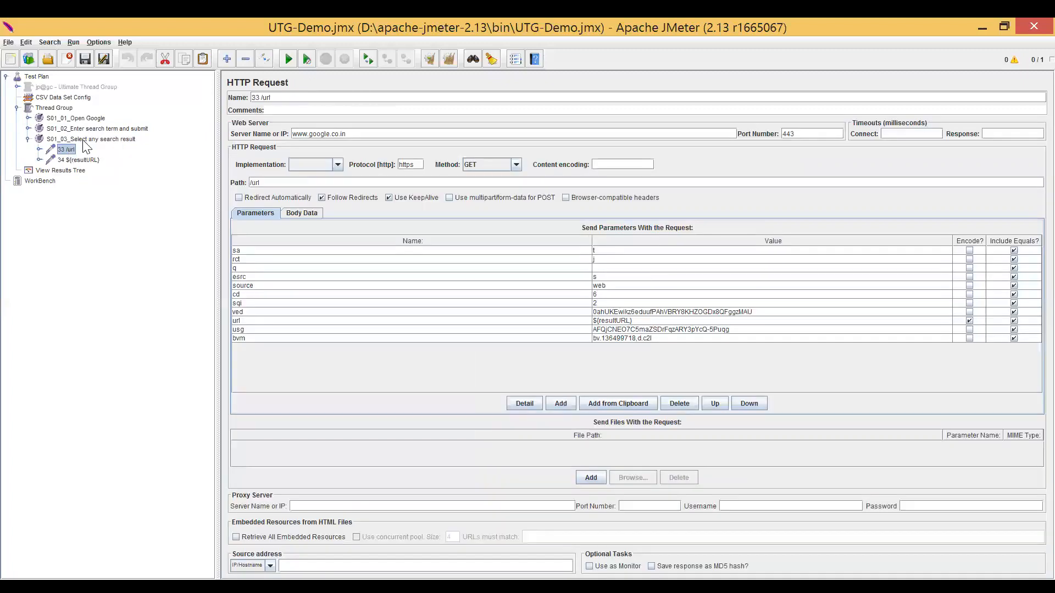
Expand the S01_02 transaction and compare the parameters of its 24 /complete/search and 23 /s requests.
double_click(80, 130)
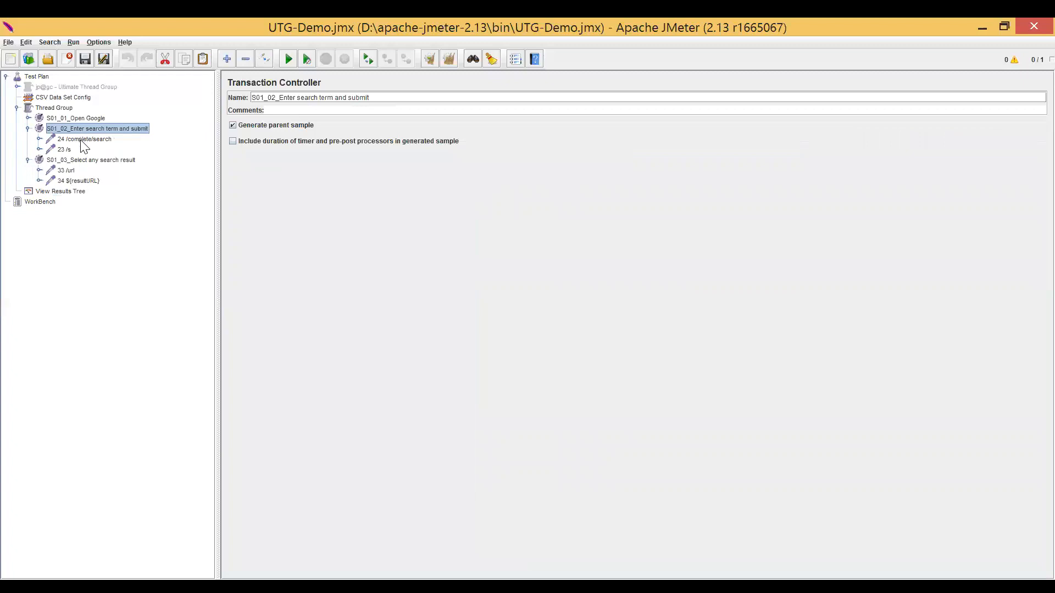
double_click(82, 140)
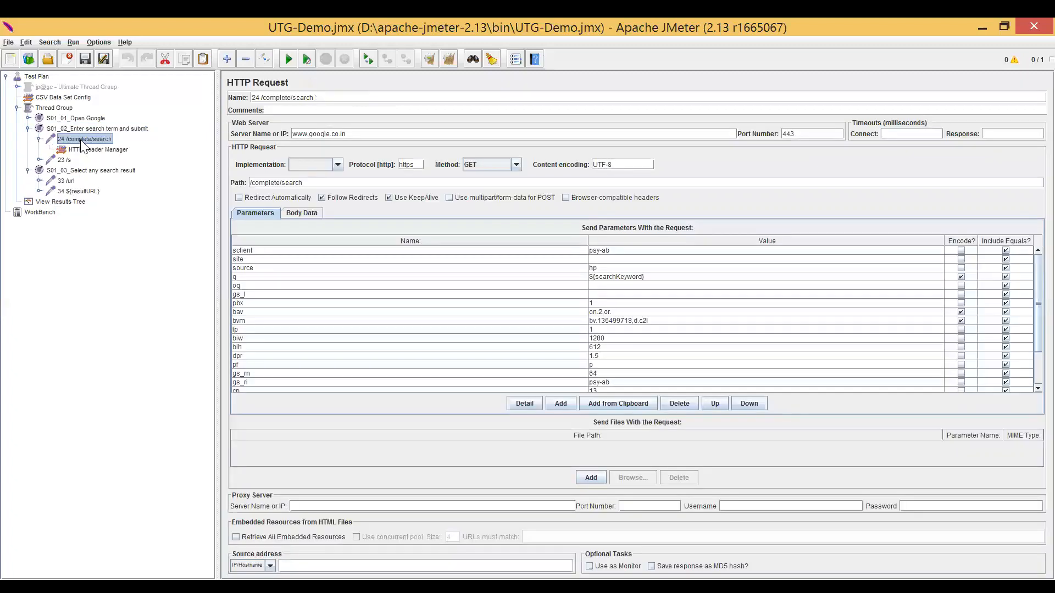
double_click(80, 139)
left_click(65, 151)
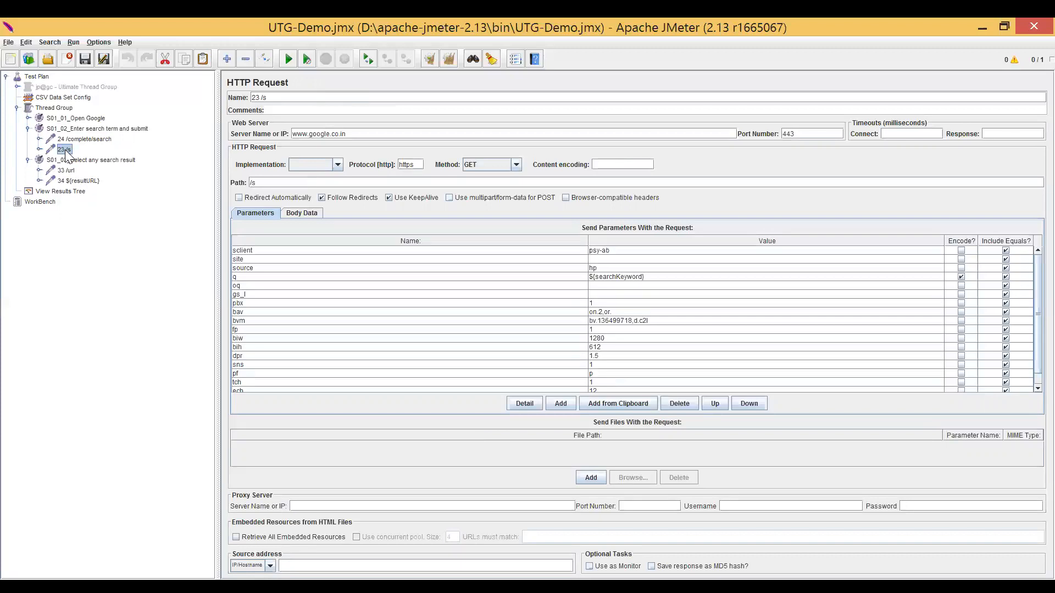
Examine the path and parameters sent by 23 /s in the second search transaction of View Results Tree.
left_click(62, 192)
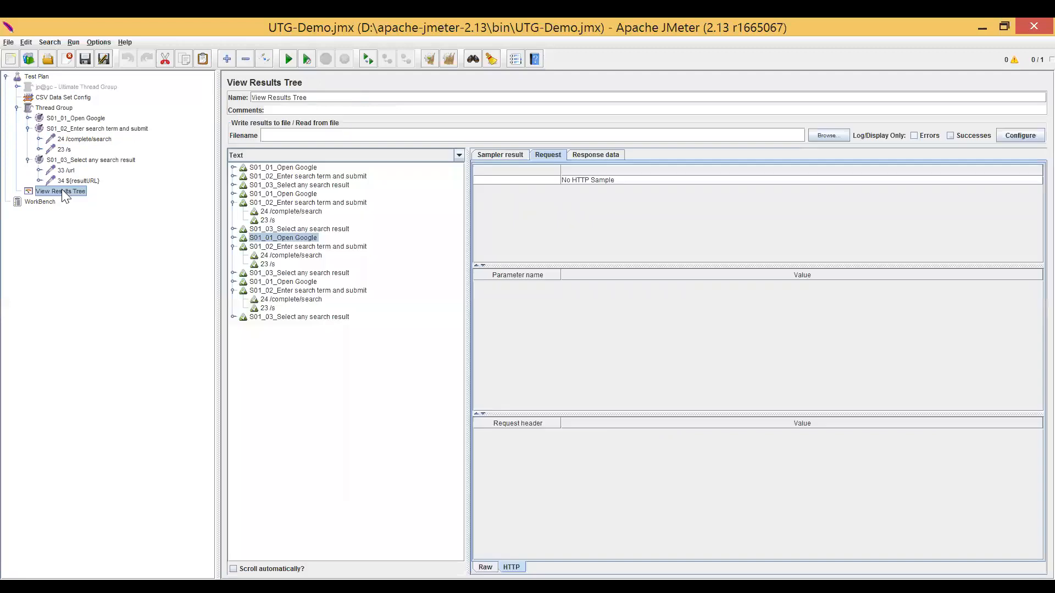
left_click(268, 220)
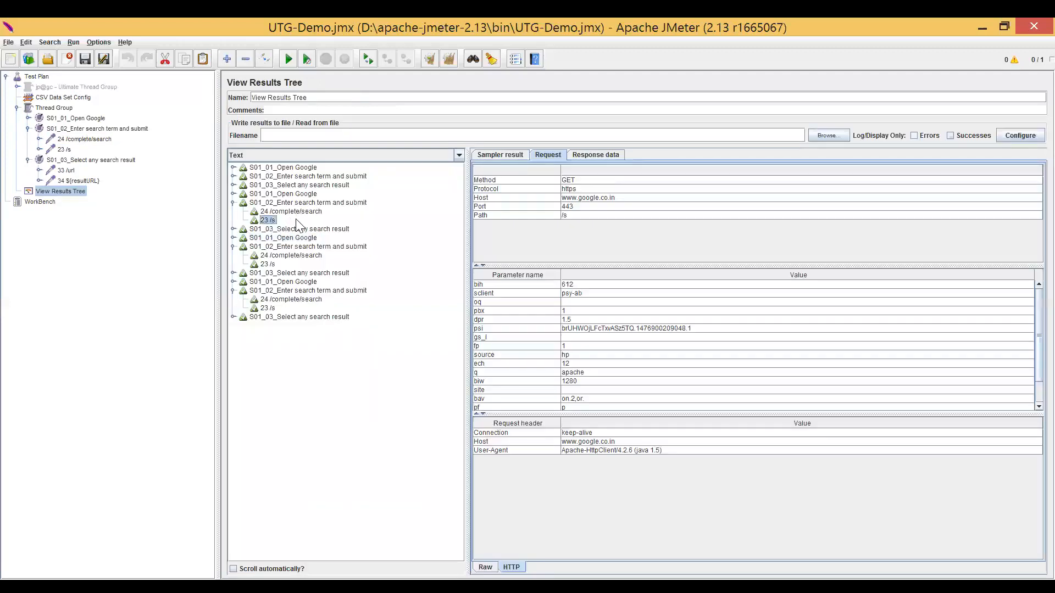
left_click(567, 217)
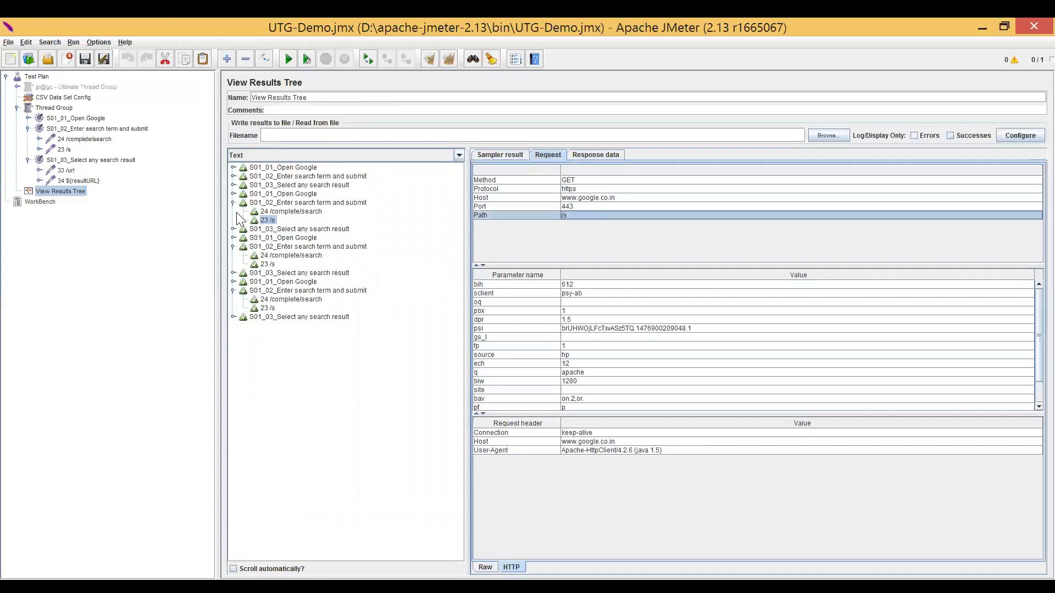
left_click(268, 221)
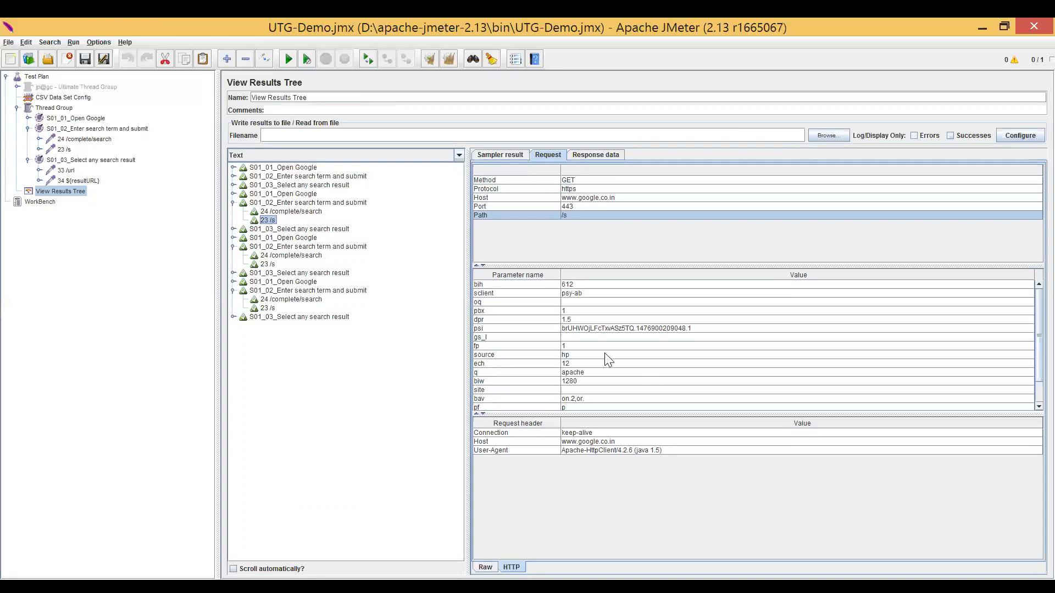
View the response data of the 23 /s sample, and locate the Regular Expression Extractor among the post processors available for the 23 /s request.
left_click(614, 156)
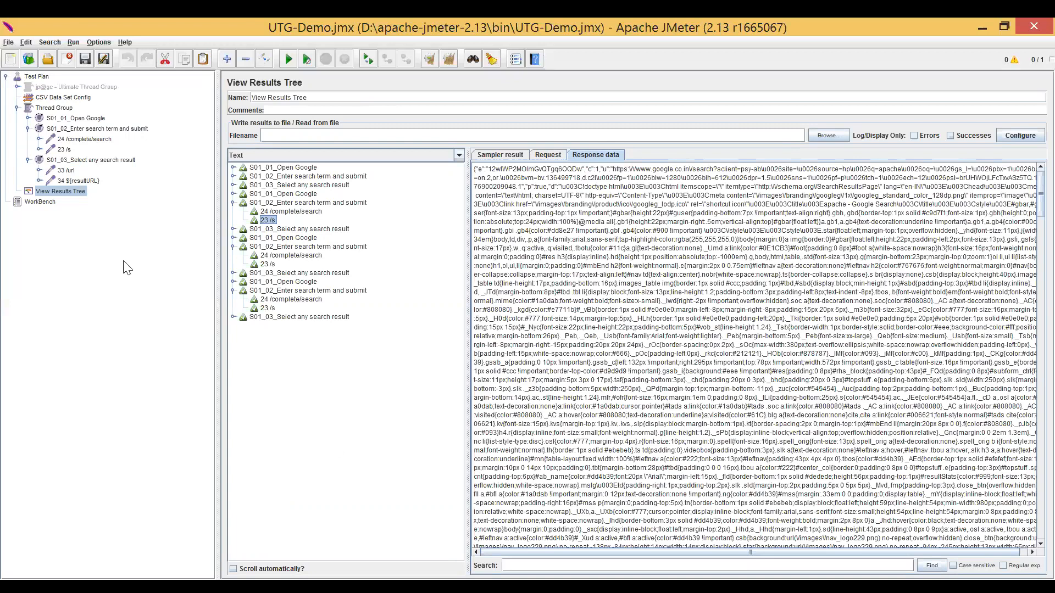
left_click(64, 150)
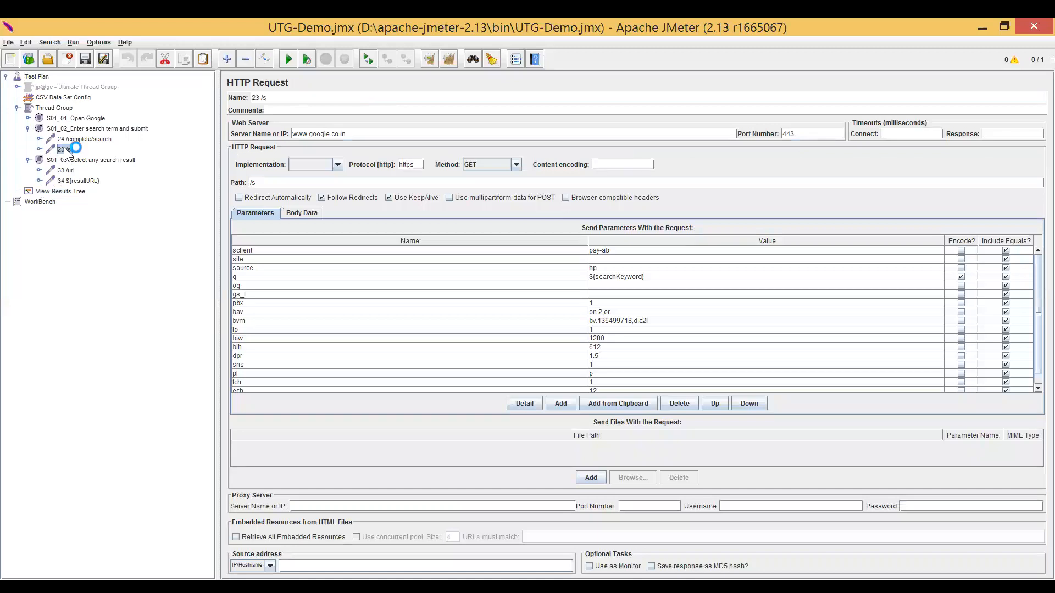
right_click(65, 152)
mouse_move(142, 154)
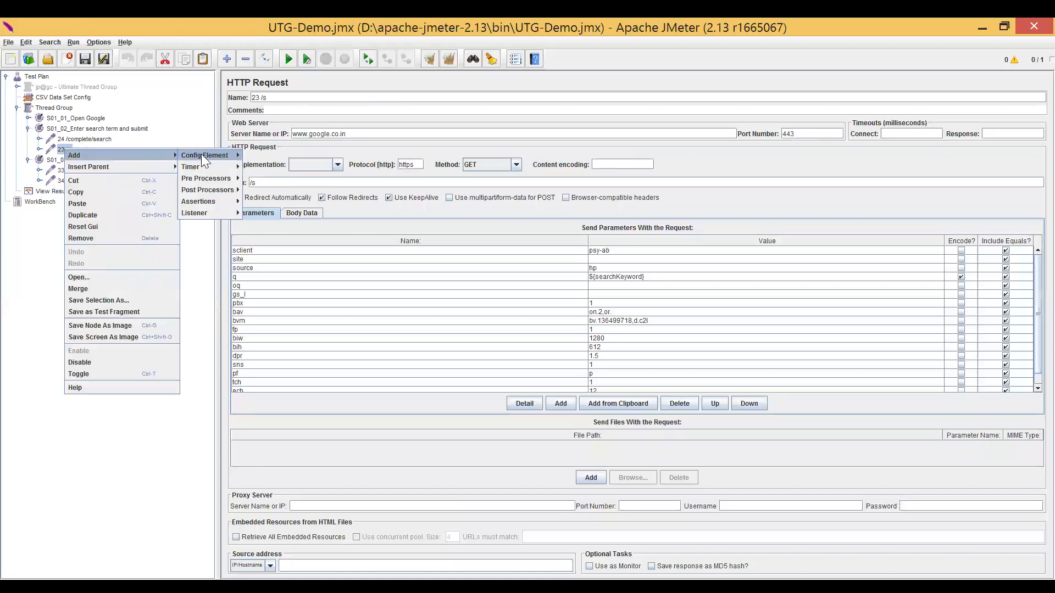
mouse_move(228, 192)
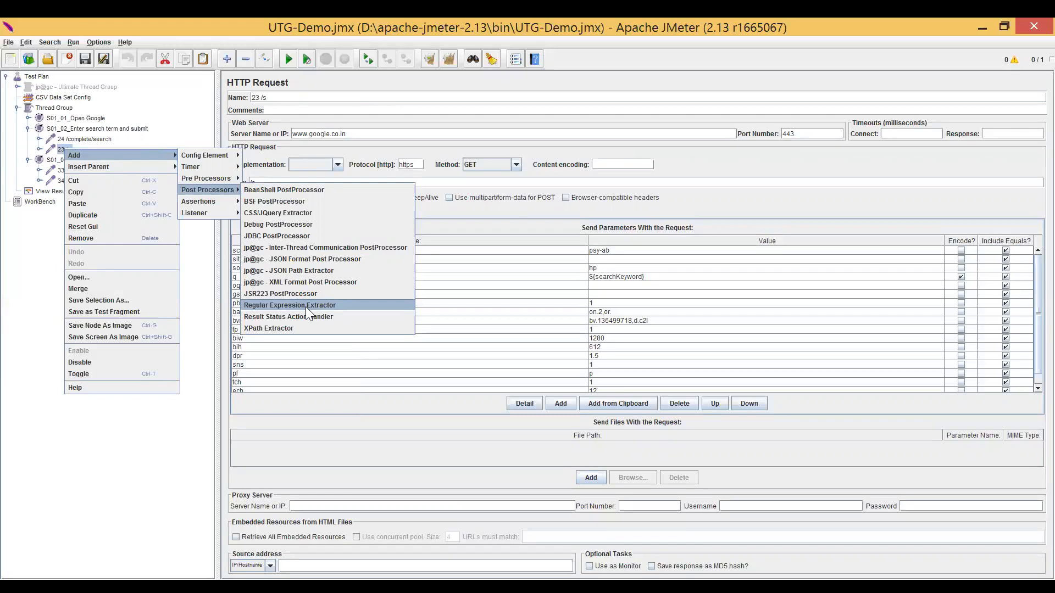
left_click(304, 356)
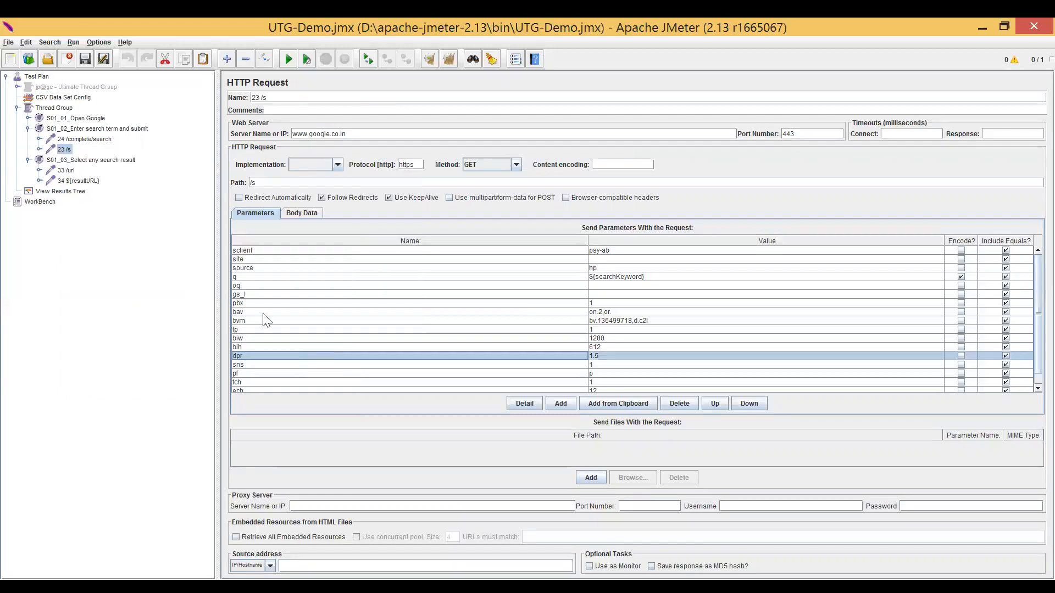
Expand the 23 /s request and review the settings of its RegEx - resultURL extractor.
double_click(66, 150)
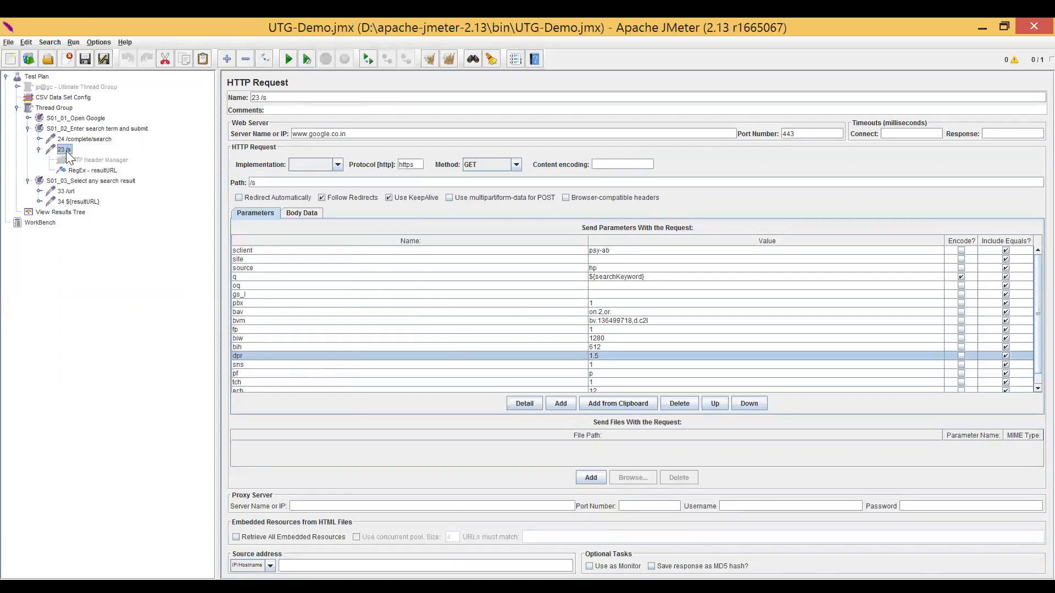
left_click(94, 170)
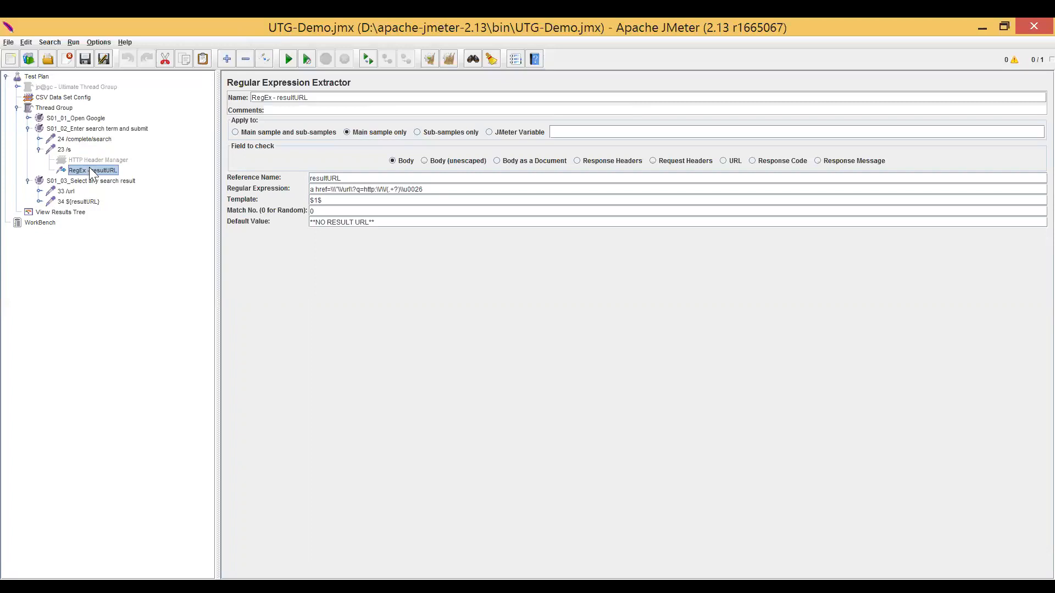
left_click(64, 150)
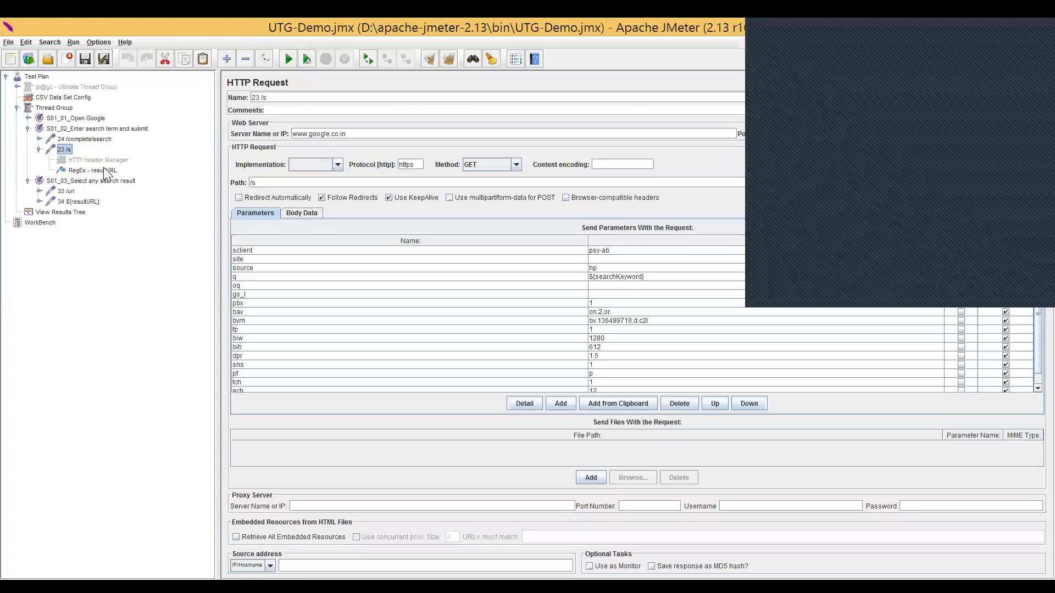
left_click(106, 171)
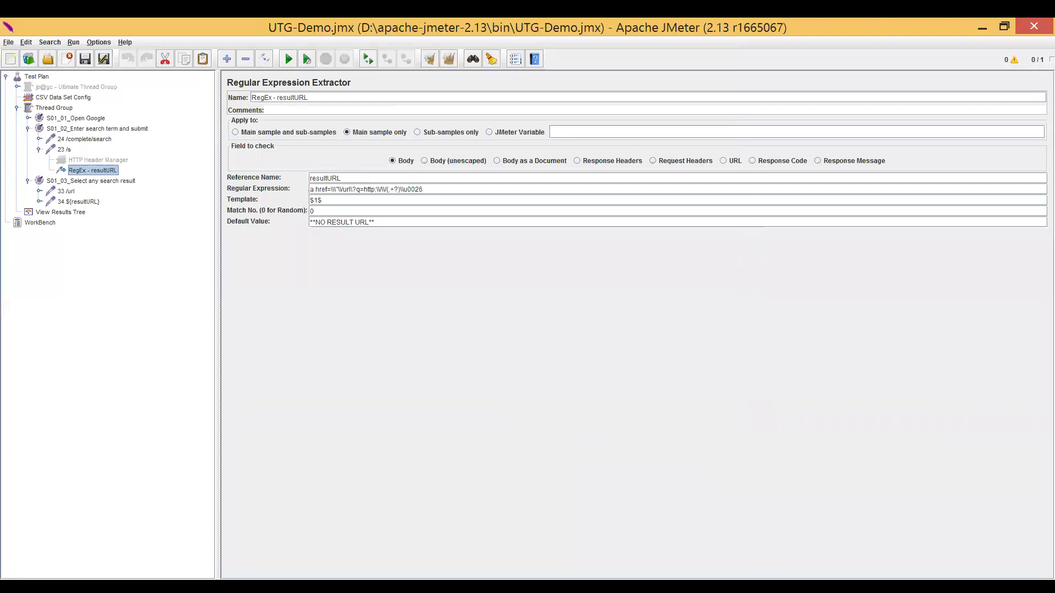
Copy the resultURL extractor's regular expression into the response data search of the 23 /s sample, with regular expression matching enabled.
left_click_drag(310, 190, 424, 190)
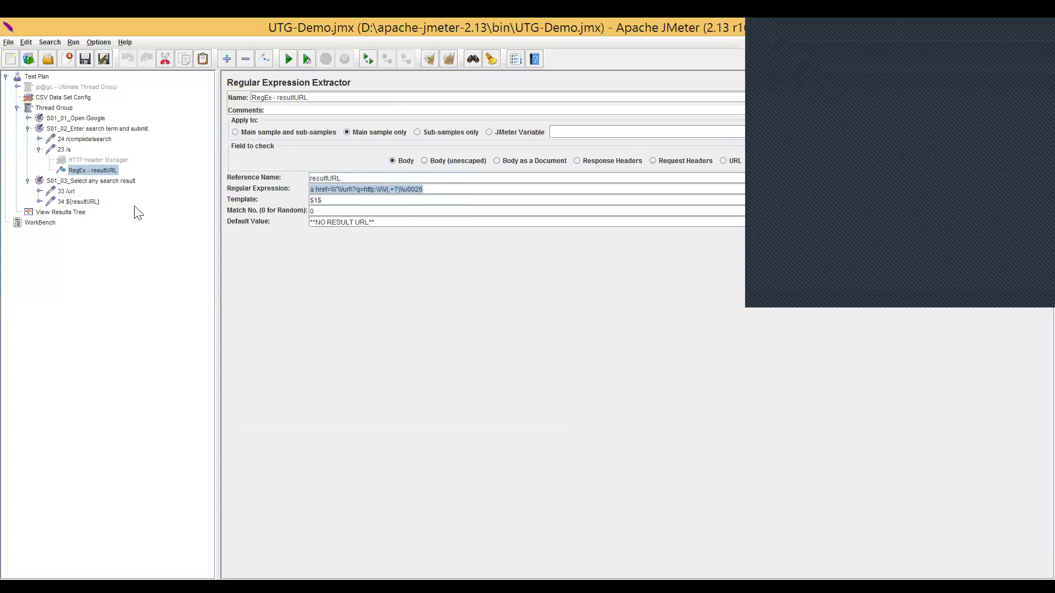
left_click(70, 212)
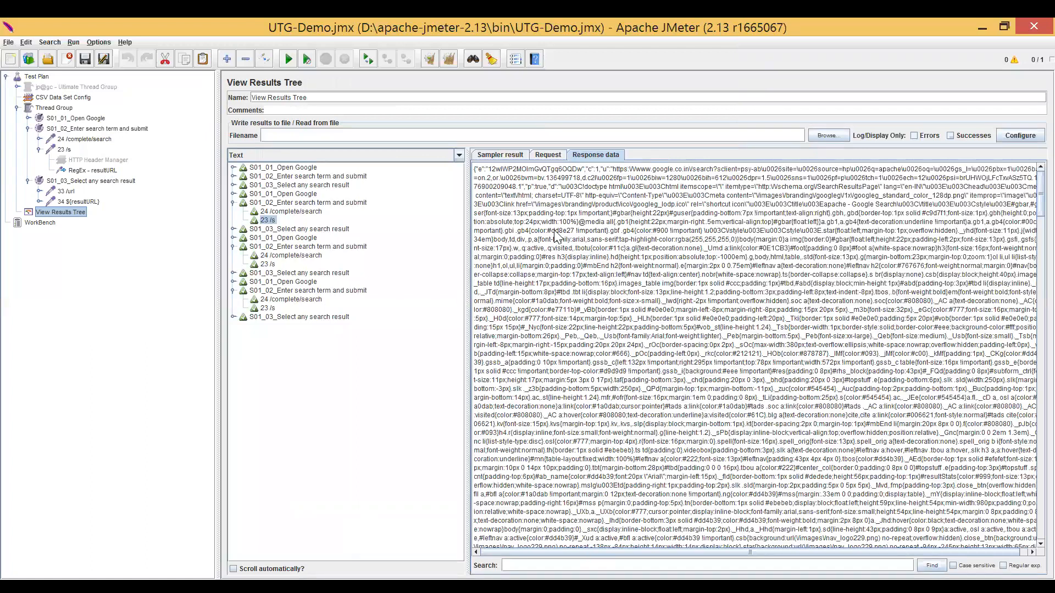
left_click_drag(541, 205, 725, 468)
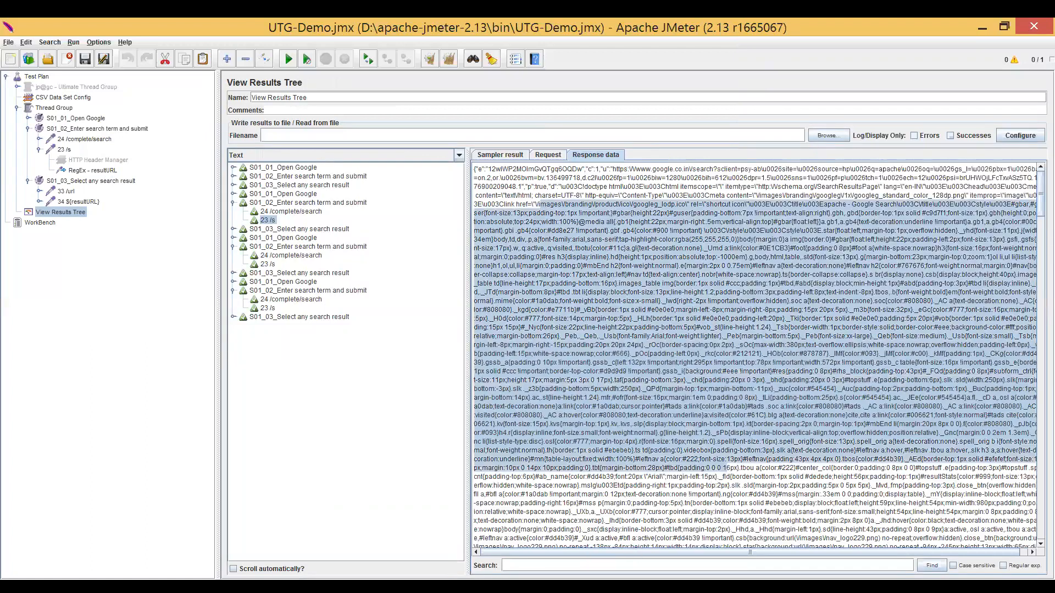
left_click(708, 565)
type("a href=\\\\\\\"\\/url\\?q=http:\\/\\/(.+?)\\\\u0026")
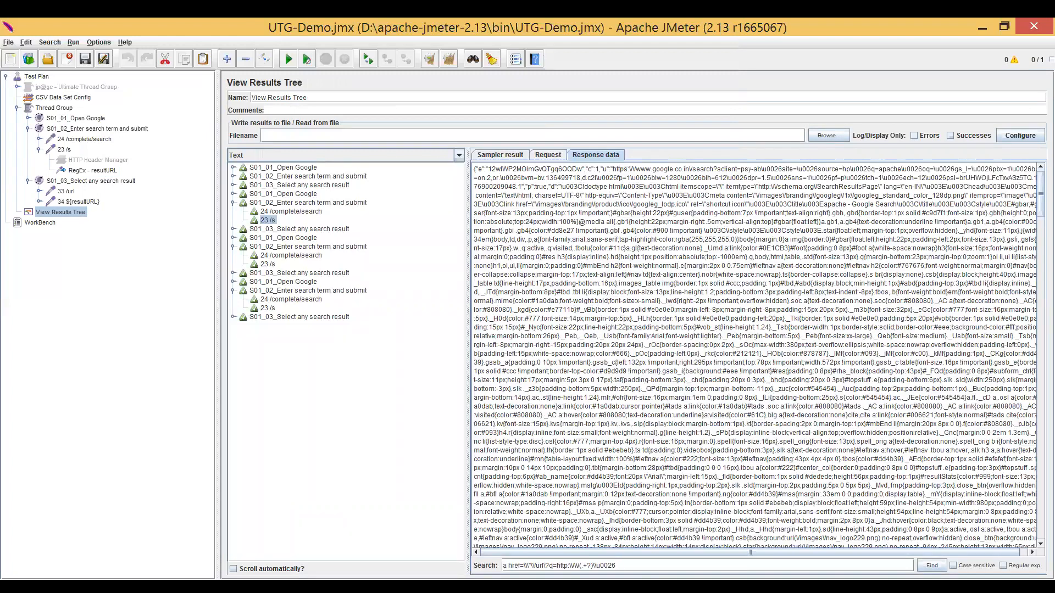
left_click(1003, 566)
left_click(617, 566)
key("Tab")
Find the successive matches of the regular expression in the response data of the 23 /s sample.
left_click(932, 566)
left_click(929, 566)
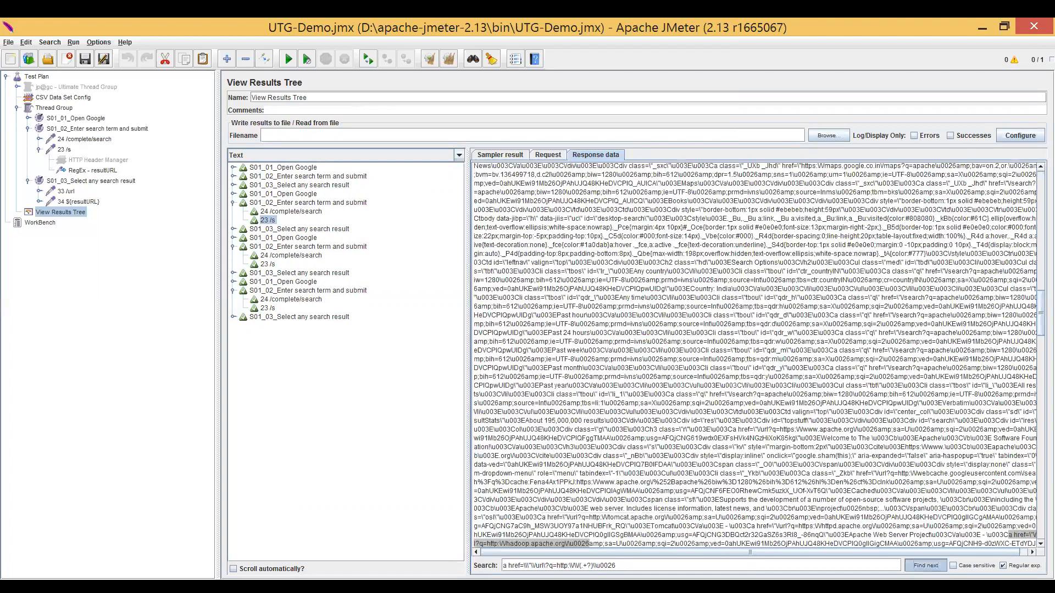
left_click(929, 566)
left_click(928, 566)
left_click(928, 566)
left_click(929, 566)
left_click(929, 566)
left_click(929, 566)
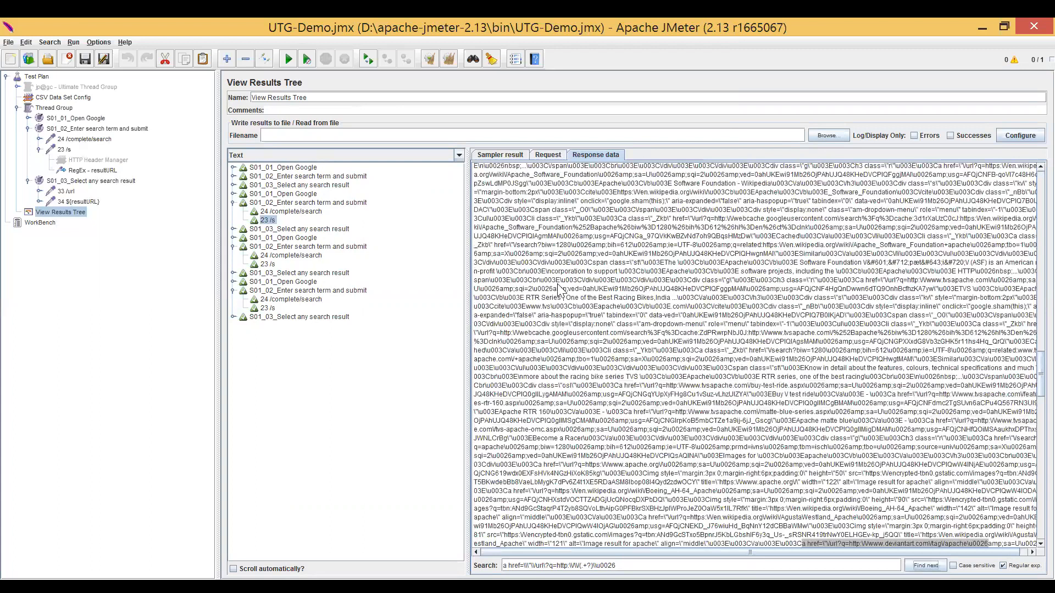
Switch the results view to RegExp Tester and test the copied regular expression against the 23 /s response.
left_click(420, 158)
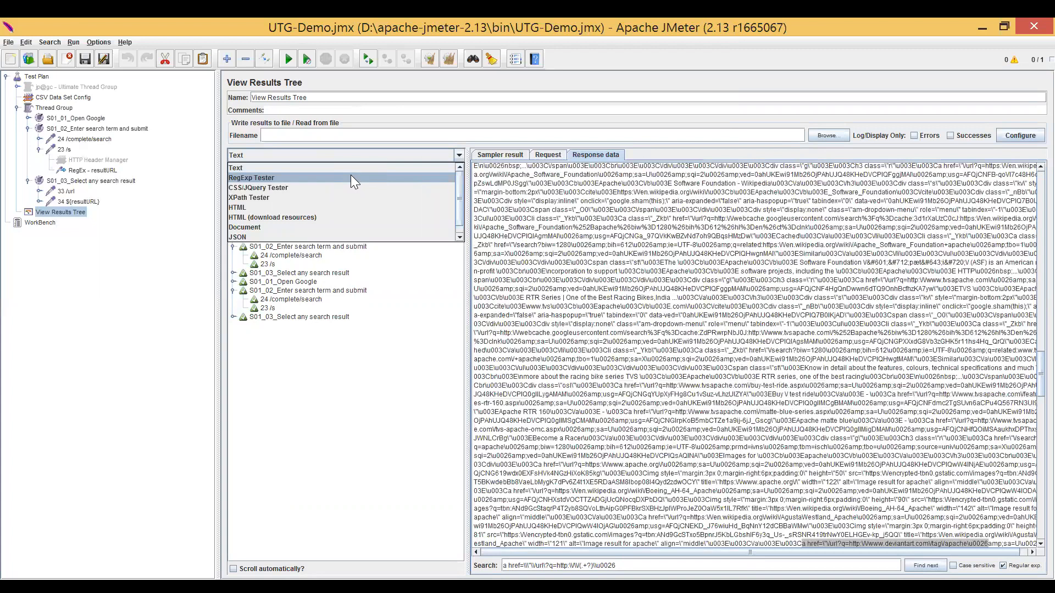
left_click(351, 176)
type("a href=\\\\\\\"\\/url\\?q=http:\\/\\/(.+?)\\\\u0026")
left_click(1021, 345)
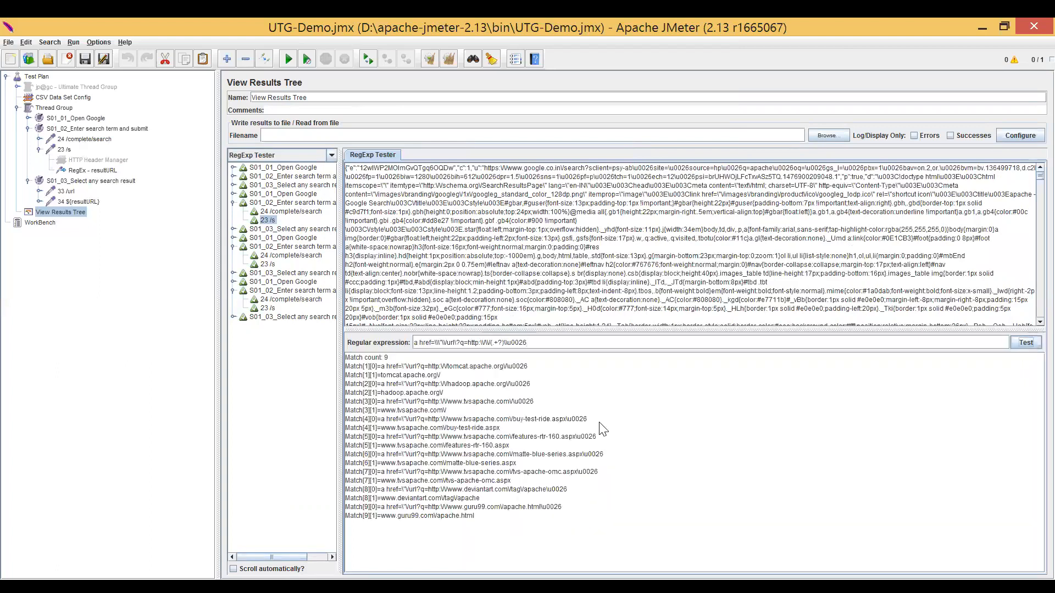
Examine the full matches and captured URLs listed by the RegExp Tester for the 23 /s response.
left_click_drag(389, 358, 439, 396)
left_click(378, 367)
left_click(448, 375)
left_click(379, 399)
left_click(358, 411)
left_click_drag(358, 412, 541, 407)
left_click_drag(449, 414, 429, 432)
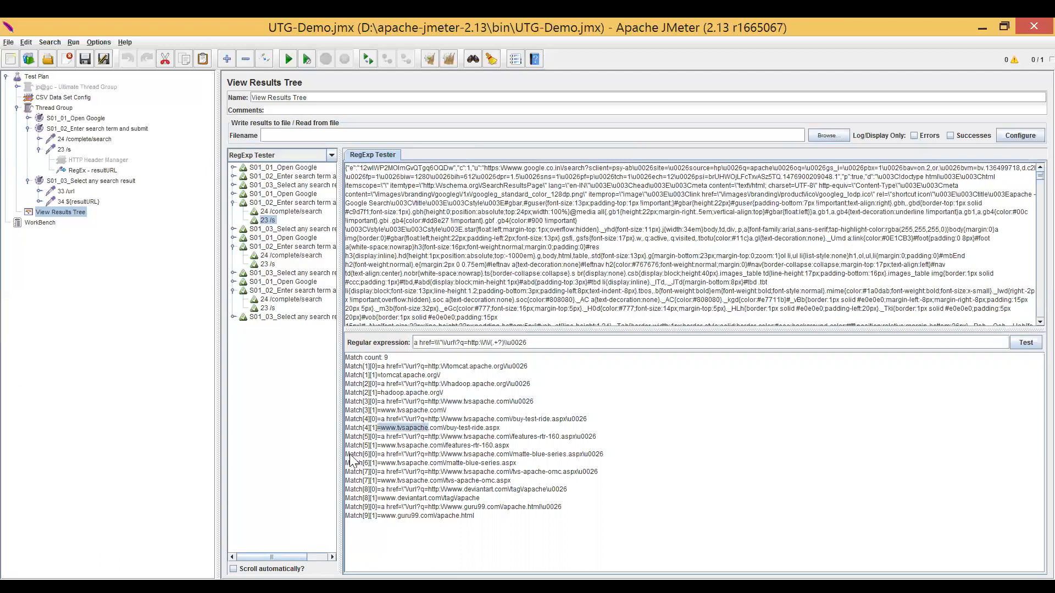
left_click(378, 464)
left_click_drag(377, 464, 420, 464)
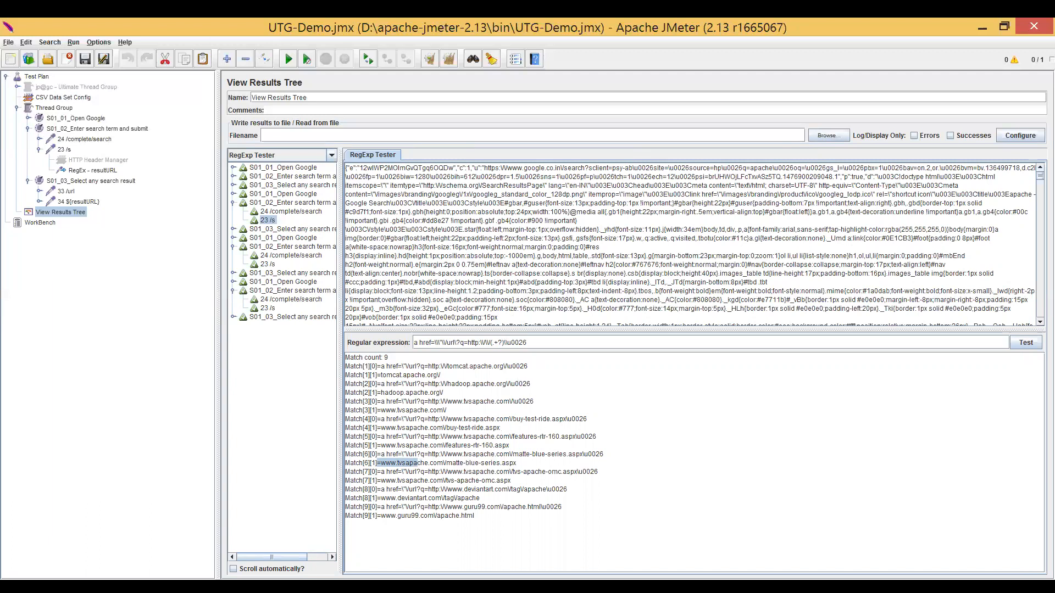
Examine the parts of the regular expression used in the RegExp Tester.
left_click_drag(528, 342, 413, 343)
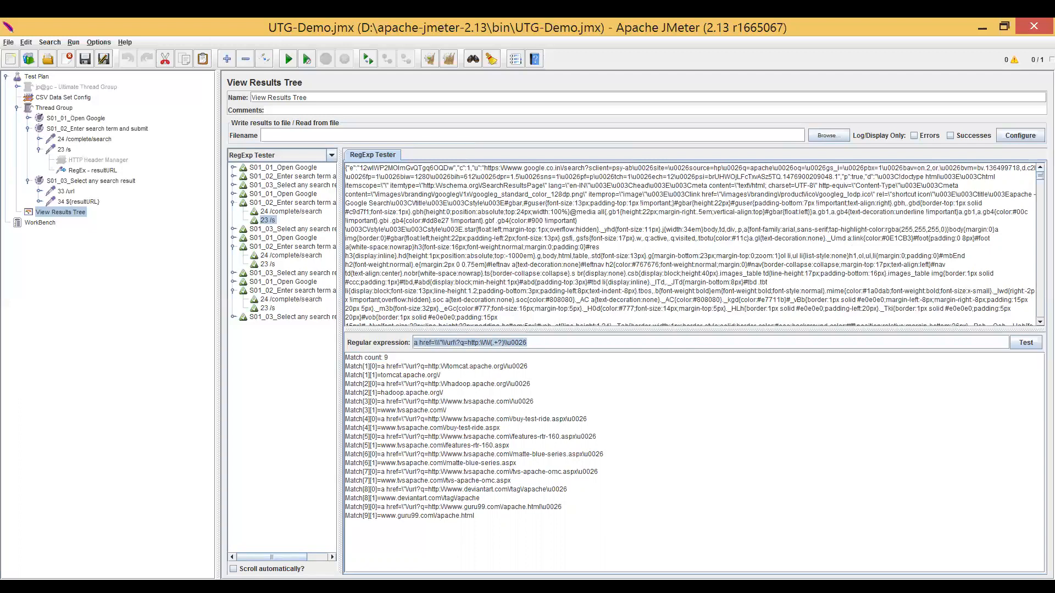
left_click(186, 587)
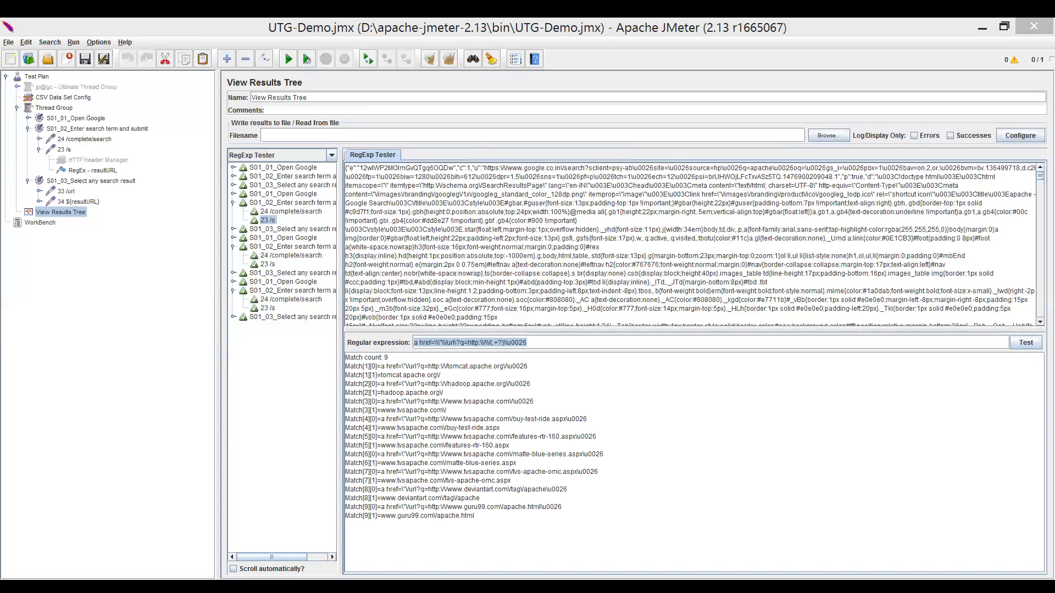
left_click(534, 343)
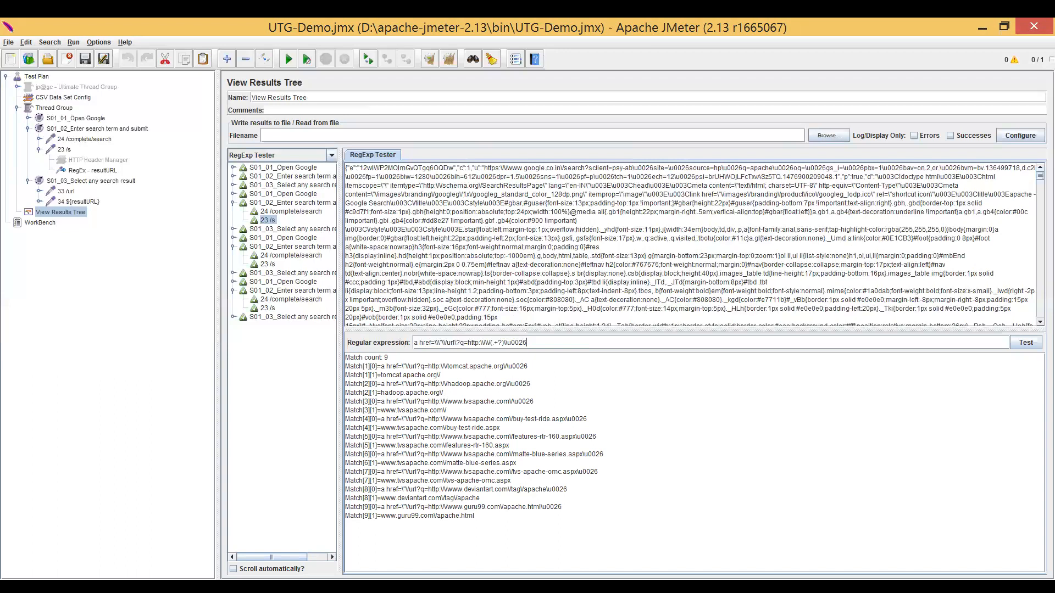
key("shift+Right")
key("shift+Right")
key("shift+Right")
key("shift+Right")
key("Right")
Compare the resultURL extractor's regular expression, reference name and template with the first captured URL in the RegExp Tester.
left_click(91, 171)
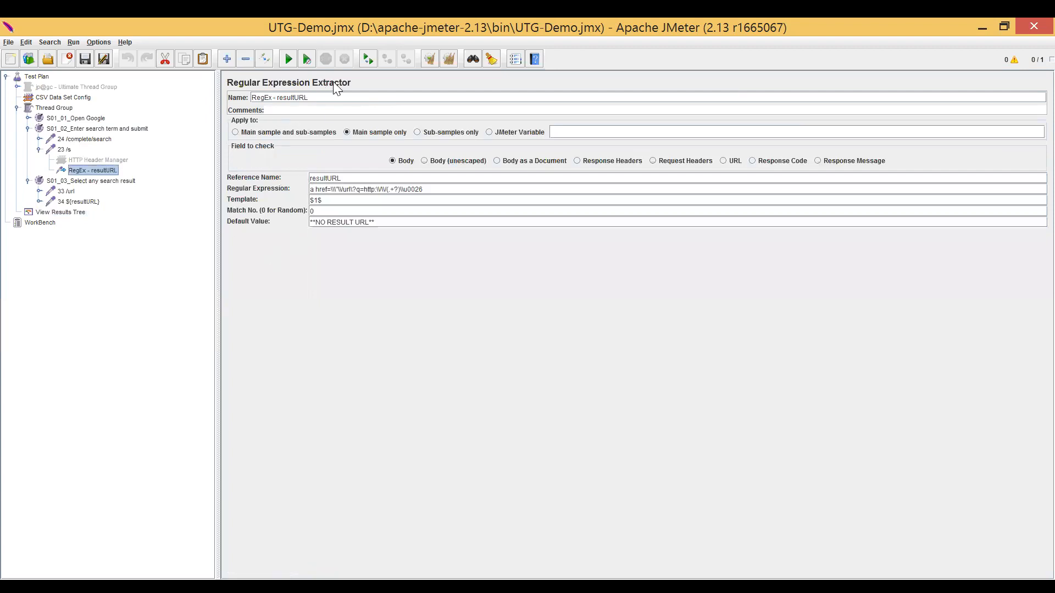
left_click_drag(426, 190, 309, 189)
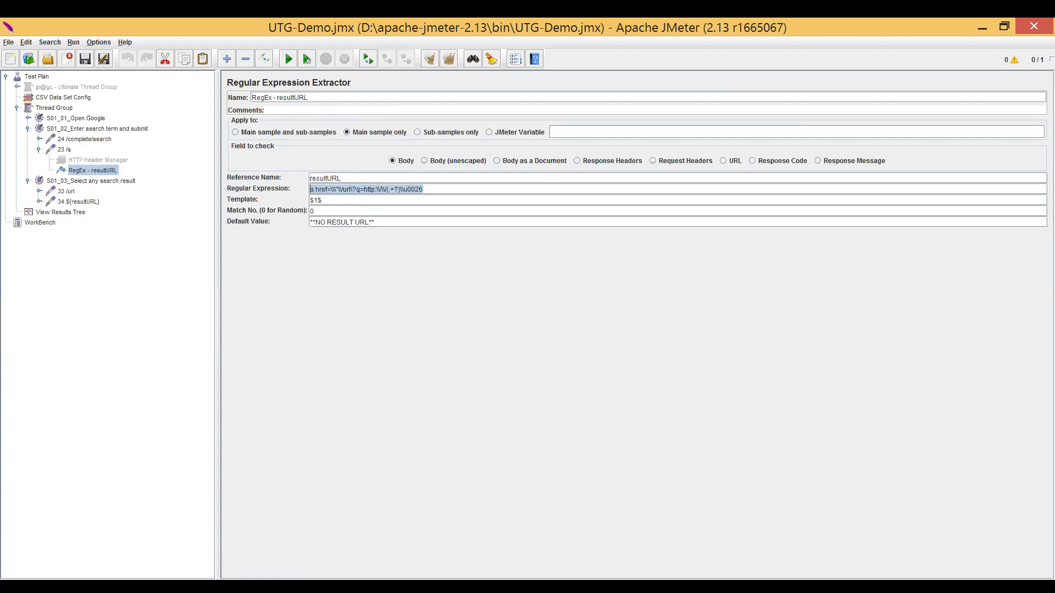
double_click(327, 178)
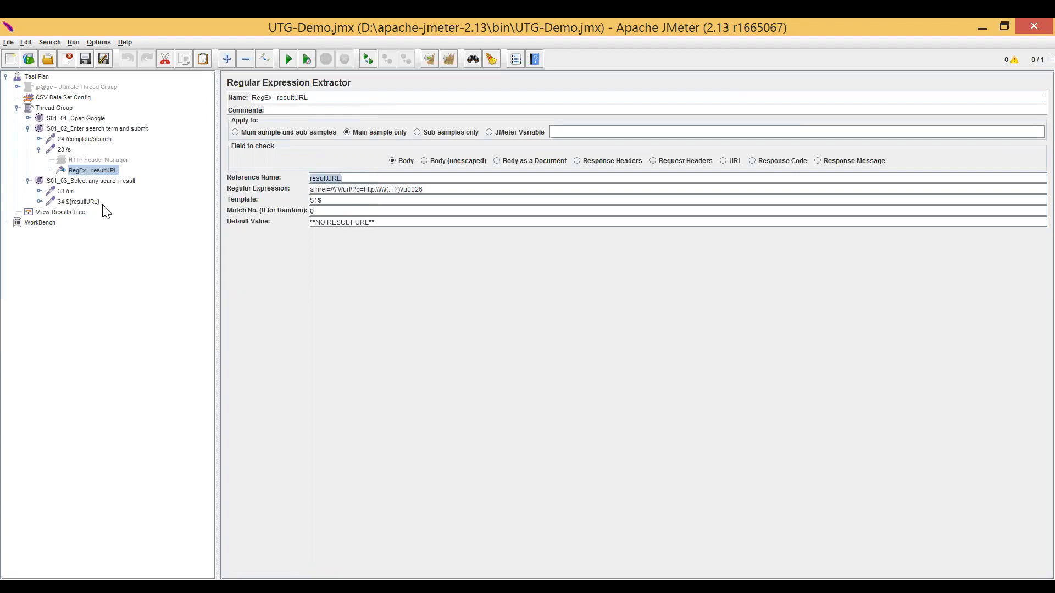
left_click(60, 212)
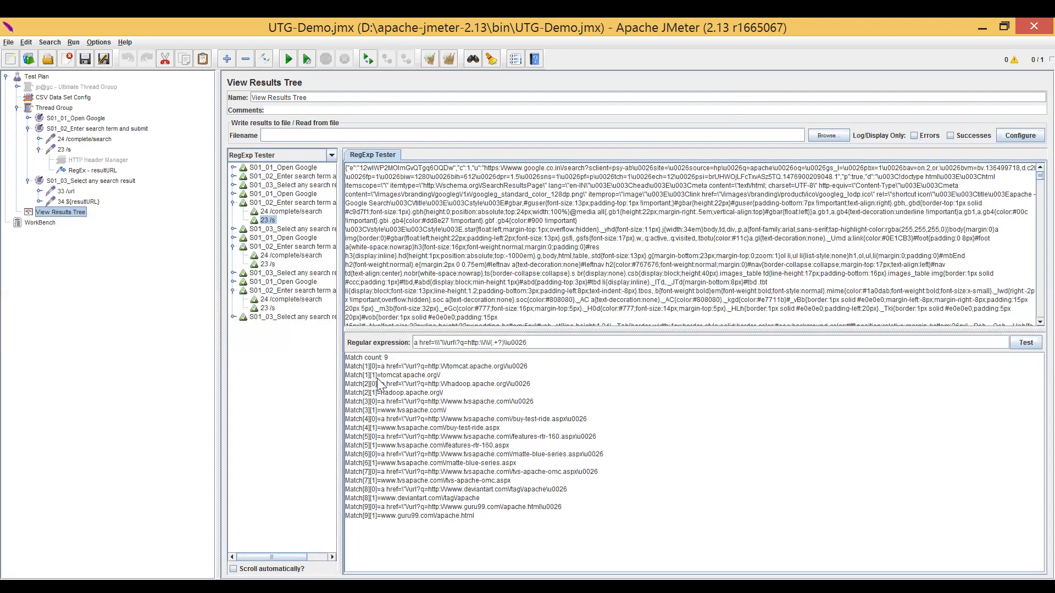
left_click_drag(381, 375, 443, 377)
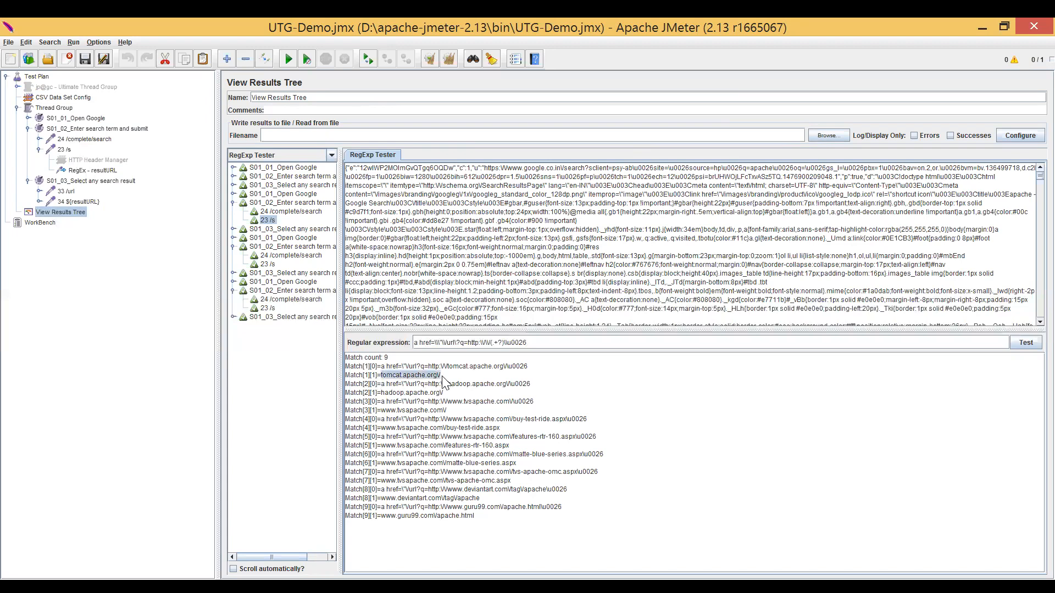
left_click(108, 170)
double_click(332, 178)
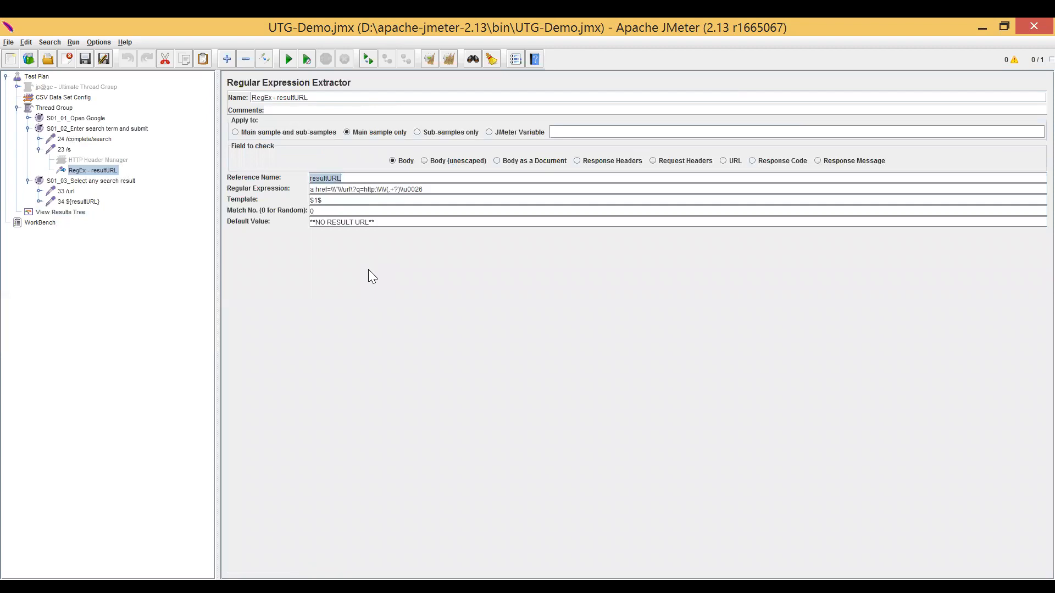
left_click(322, 201)
left_click_drag(323, 201, 310, 200)
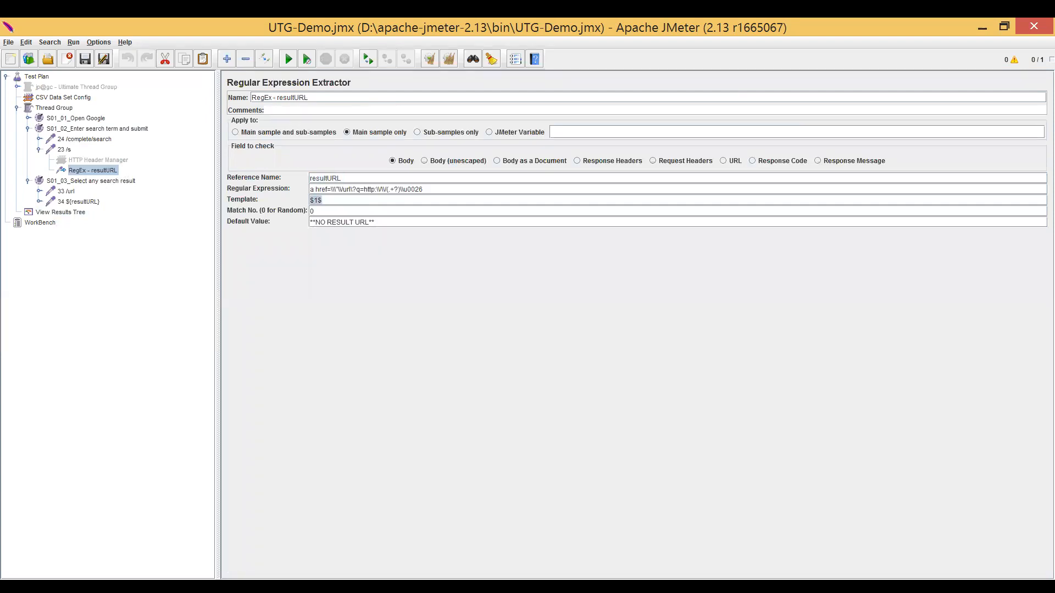
Append 789(.+?) as a second capture group to the resultURL regular expression and extend the template to $1$$2$.
left_click(423, 190)
type("789(.+?)")
key("shift+Left")
key("shift+Left")
key("shift+Left")
key("shift+Left")
left_click_drag(385, 189, 400, 189)
left_click_drag(436, 189, 450, 189)
left_click(323, 200)
type("$2$")
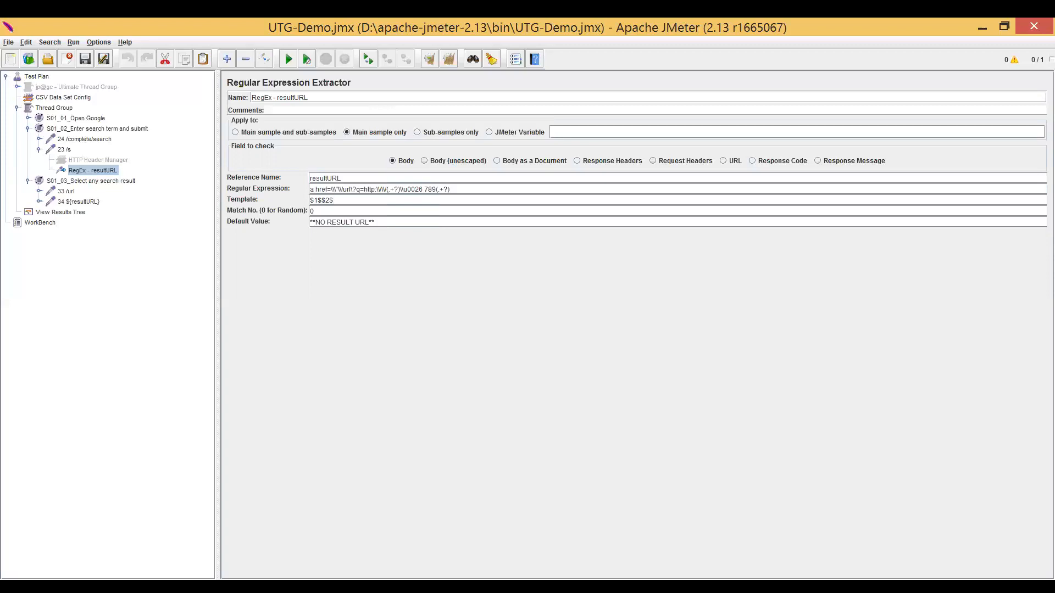
Remove the second capture group from the regular expression and reduce the template to $1$.
left_click_drag(401, 189, 451, 189)
left_click(450, 189)
key("shift+Left")
key("shift+Left")
key("shift+Left")
key("shift+Left")
key("shift+Left")
key("shift+Left")
key("shift+Left")
key("shift+Left")
key("BackSpace")
Try -1 as the resultURL extractor's match number, and set it to 2.
key("BackSpace")
key("BackSpace")
key("BackSpace")
left_click(314, 211)
type("-1")
key("BackSpace")
type("2")
Examine the second match and its captured URL in the RegExp Tester results.
left_click(72, 215)
left_click_drag(345, 357, 381, 385)
left_click_drag(417, 450, 432, 455)
left_click(391, 400)
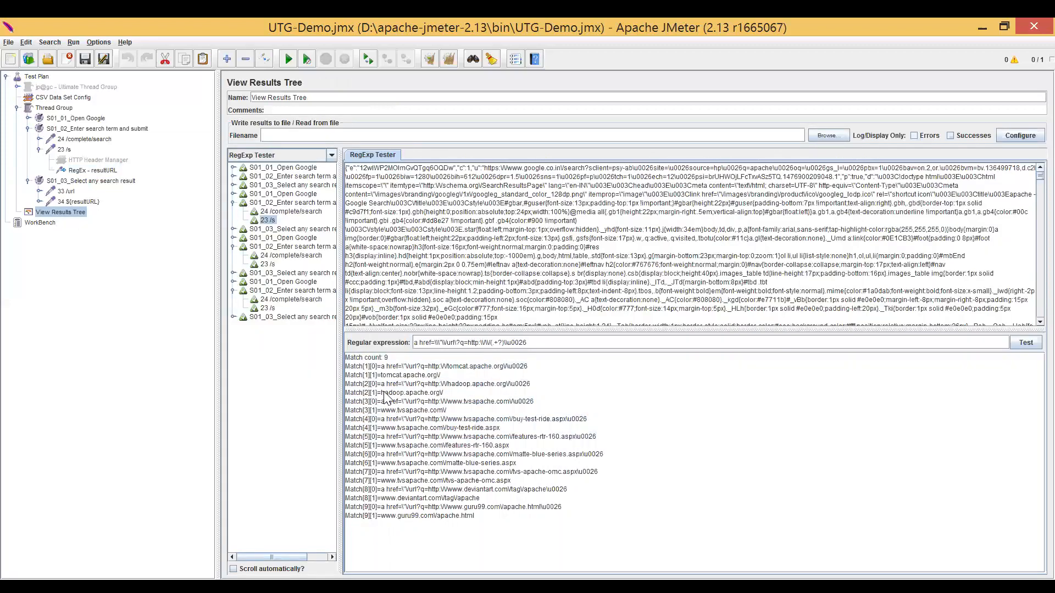
left_click(440, 404, "shift")
left_click_drag(439, 399, 439, 398)
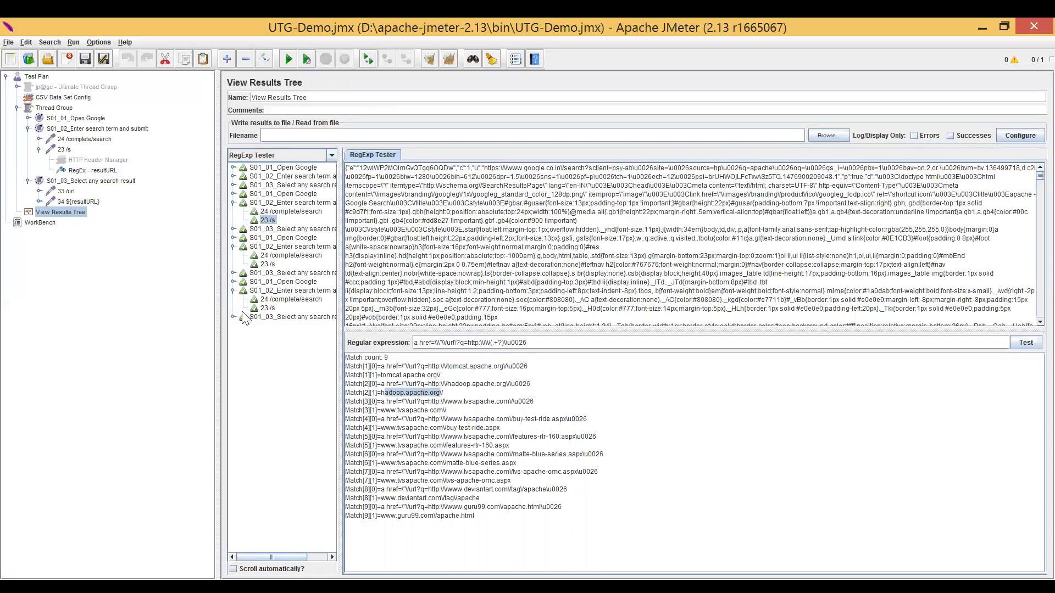
Set the resultURL extractor's match number to 0 for a random match, and review its default value and regular expression.
left_click(114, 172)
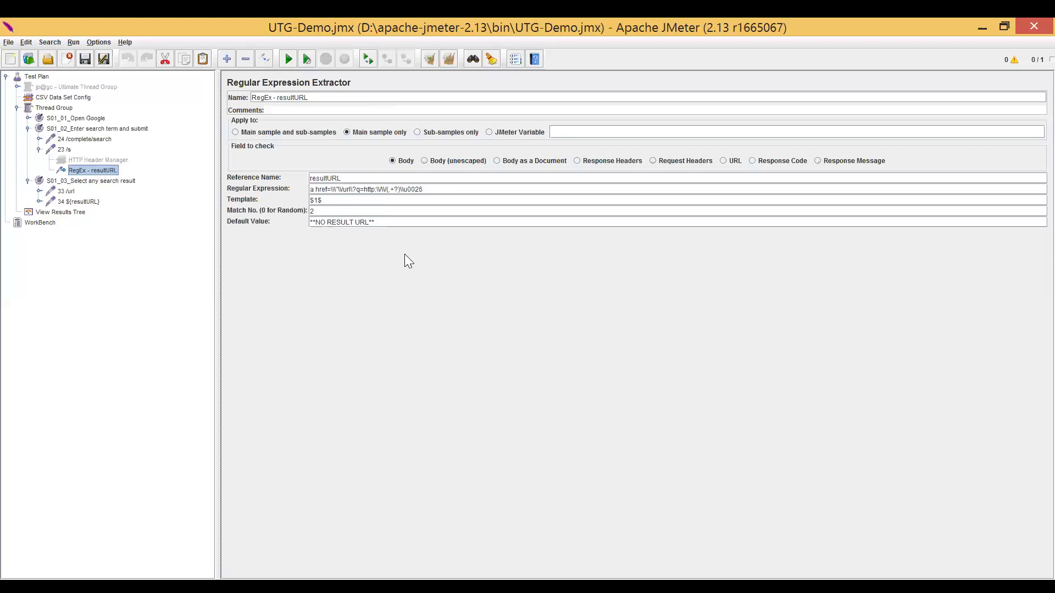
left_click(316, 211)
key("BackSpace")
type("0")
left_click_drag(374, 223, 311, 223)
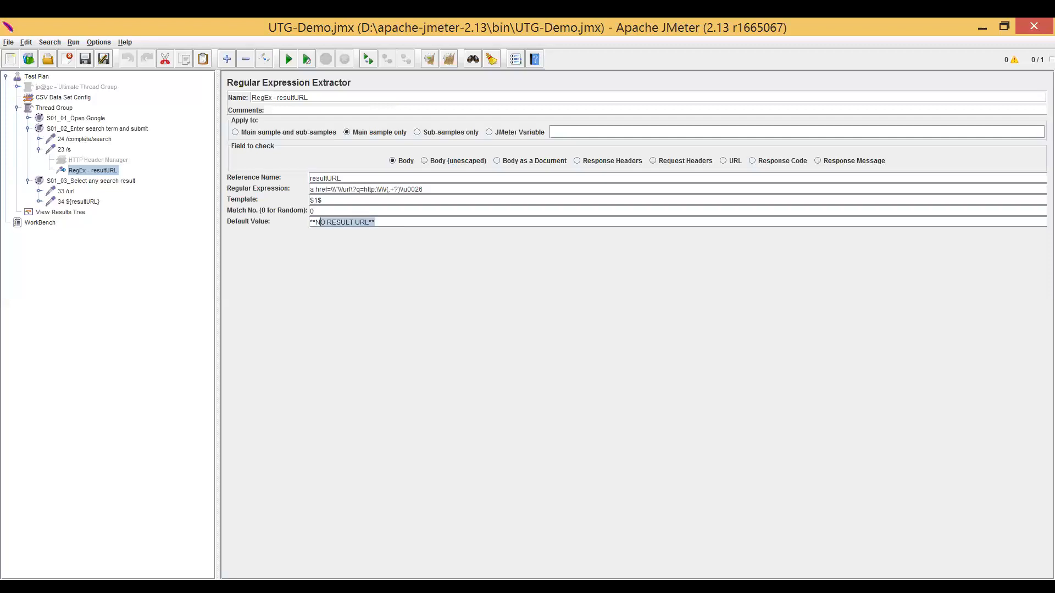
left_click_drag(343, 190, 310, 189)
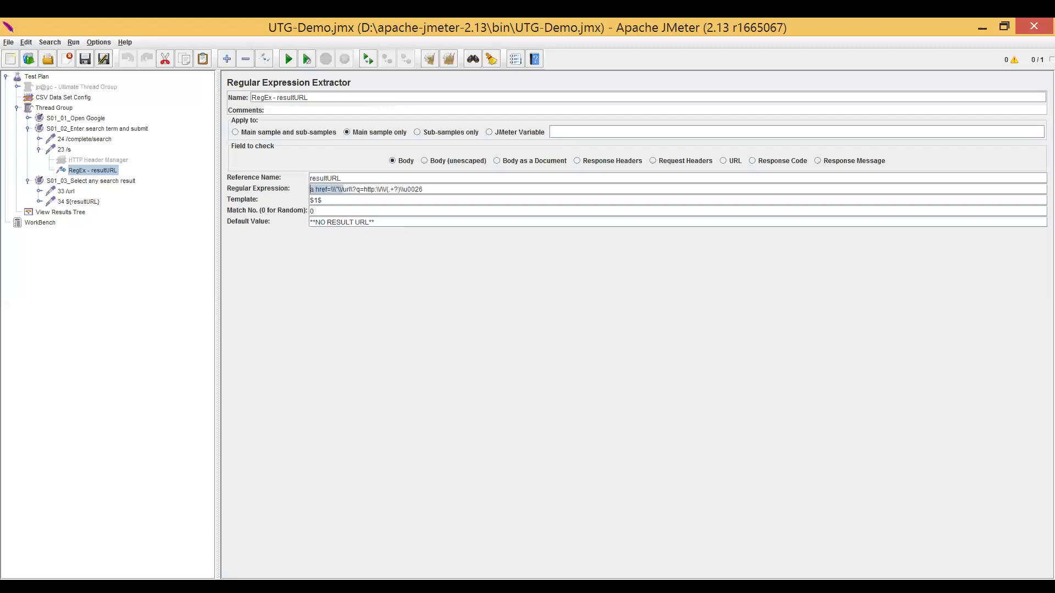
Review the resultURL extractor's default value and its placement under the 23 /s request.
left_click(376, 223)
left_click_drag(375, 223, 310, 223)
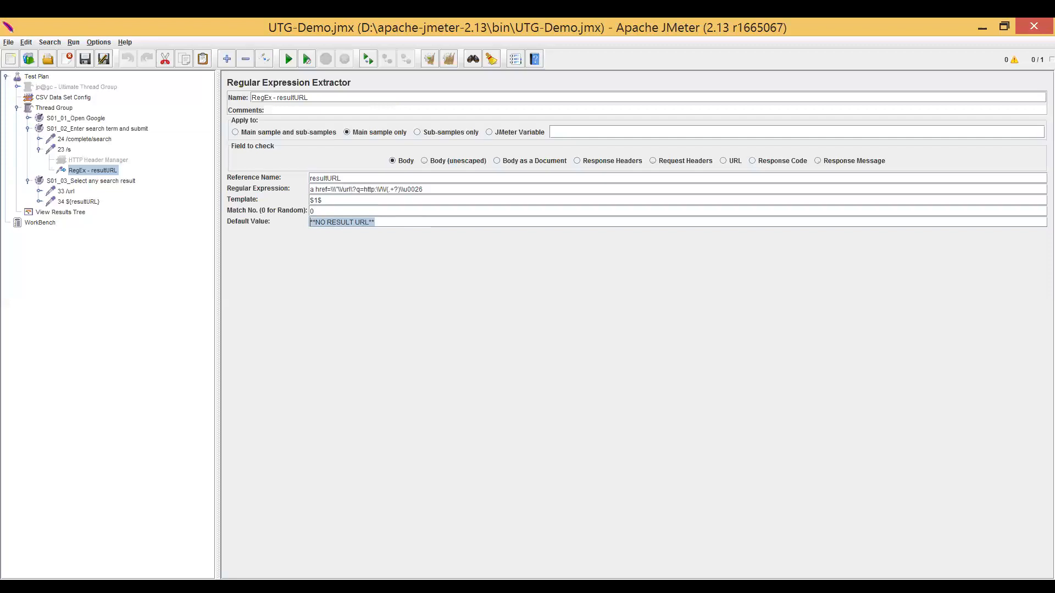
left_click(380, 222)
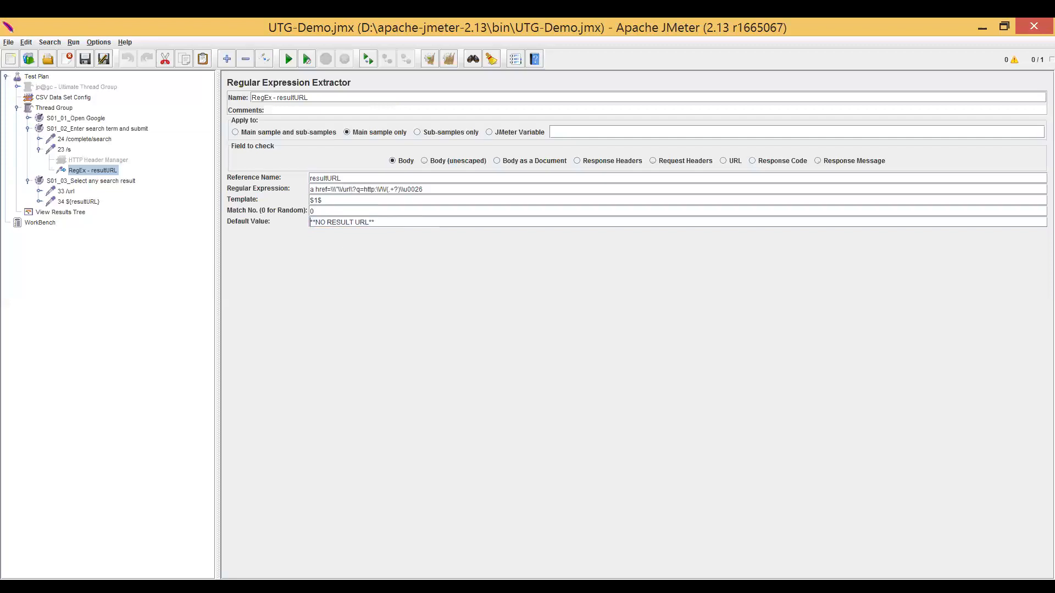
left_click(112, 171)
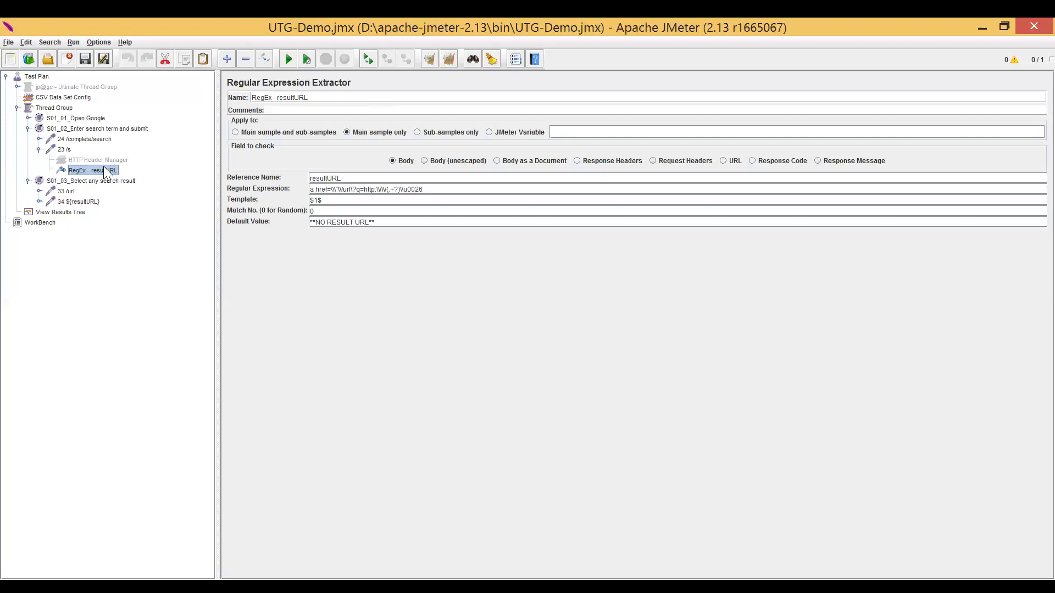
left_click(103, 162)
left_click(104, 168)
Review the resultURL extractor's match number and the first match's captured URL in the RegExp Tester results.
double_click(313, 211)
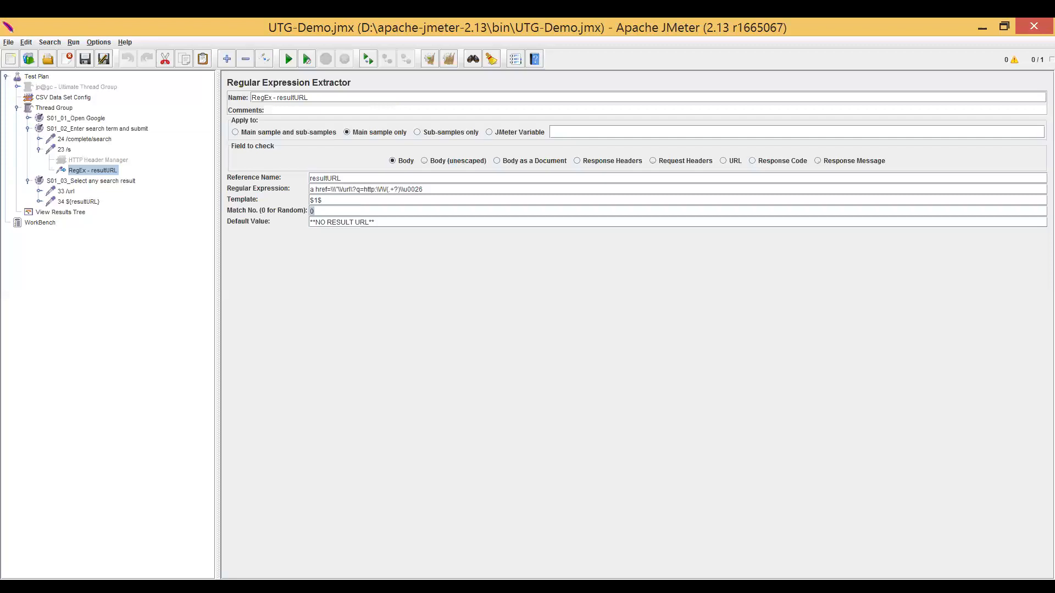
double_click(312, 211)
left_click(82, 213)
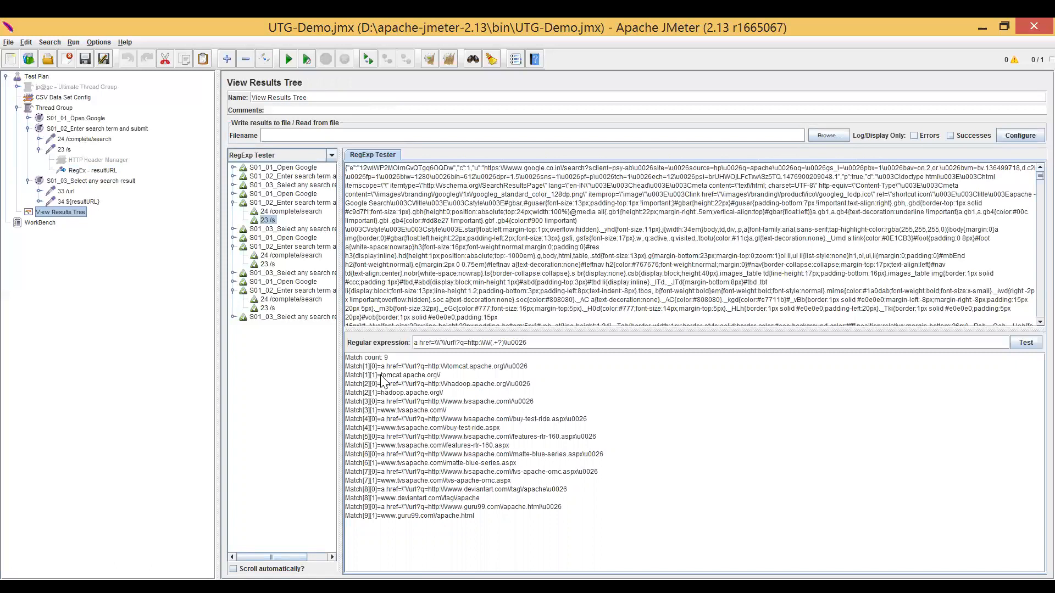
left_click_drag(380, 374, 441, 378)
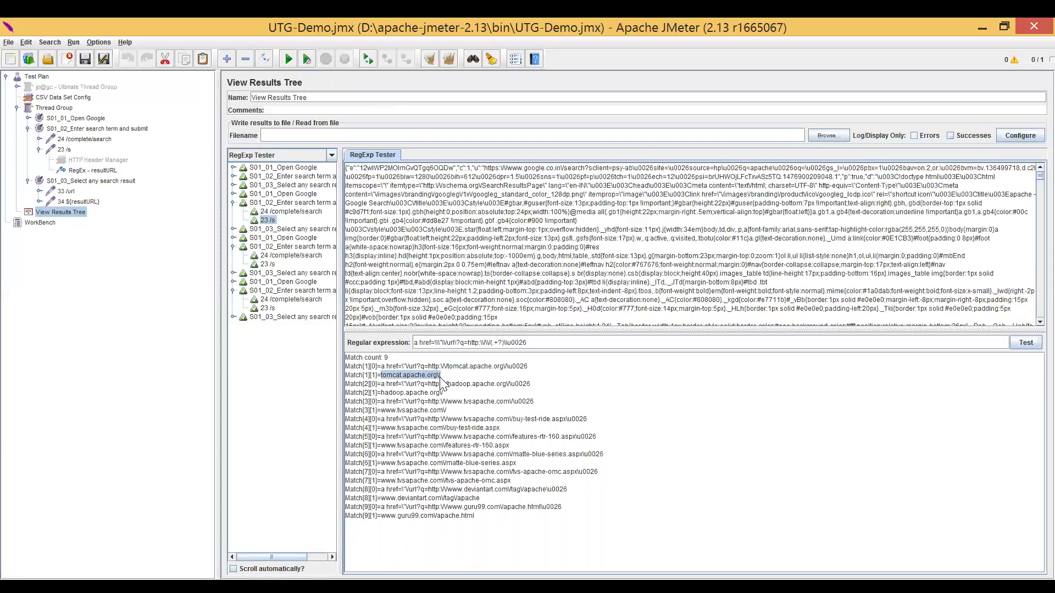
Examine how the 34 ${resultURL} request uses the resultURL variable in its server name.
left_click(117, 181)
left_click(76, 200)
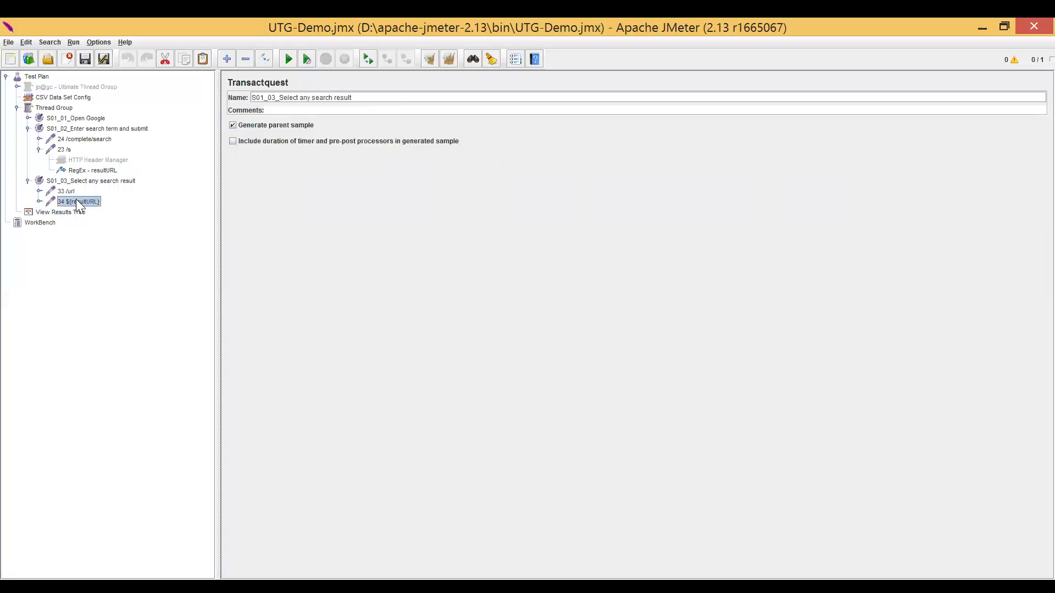
left_click_drag(382, 133, 292, 133)
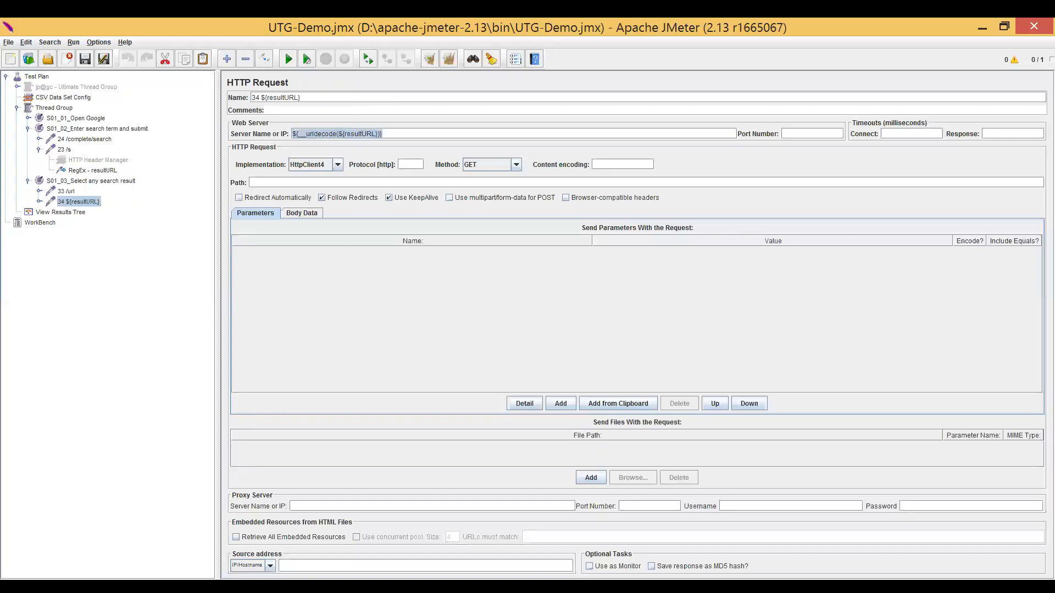
left_click(355, 133)
left_click_drag(338, 134, 380, 134)
double_click(361, 134)
Expand the 34 ${resultURL} request, view its BeanShell PreProcessor, and look up the available pre-processors that can be added.
double_click(72, 202)
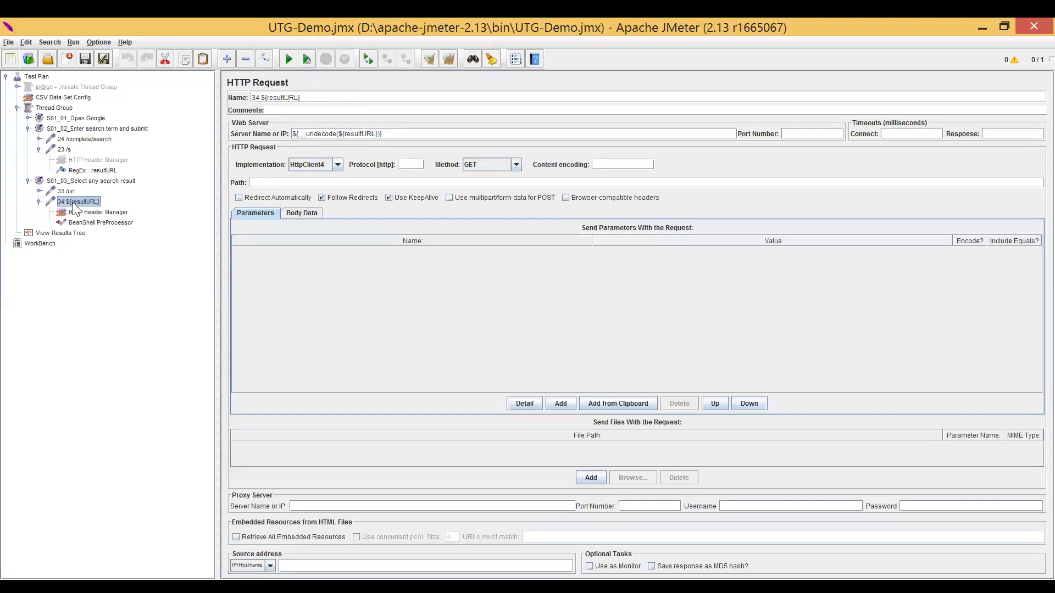
left_click(97, 223)
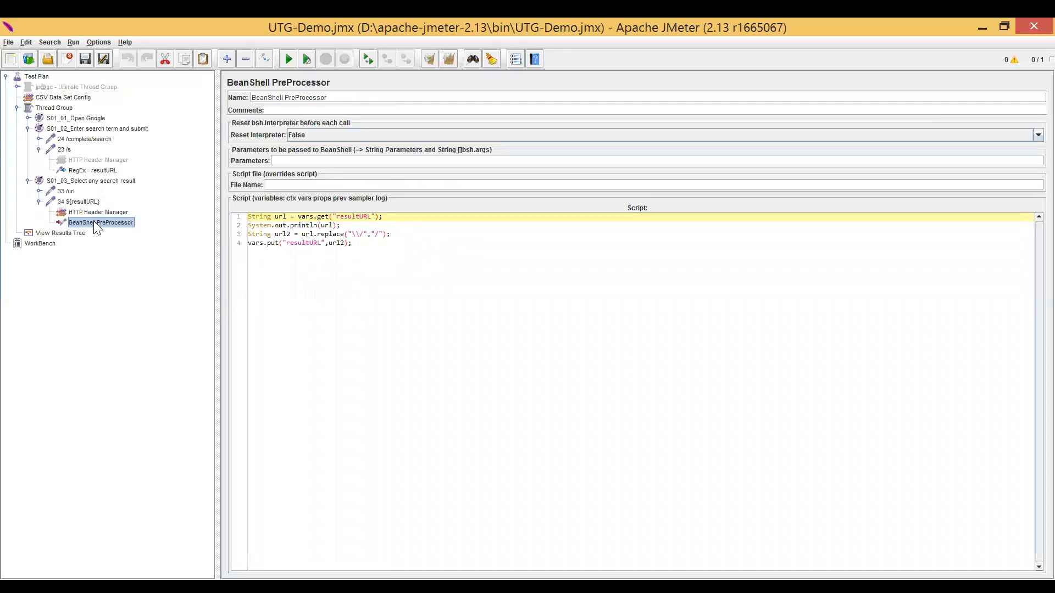
left_click(88, 203)
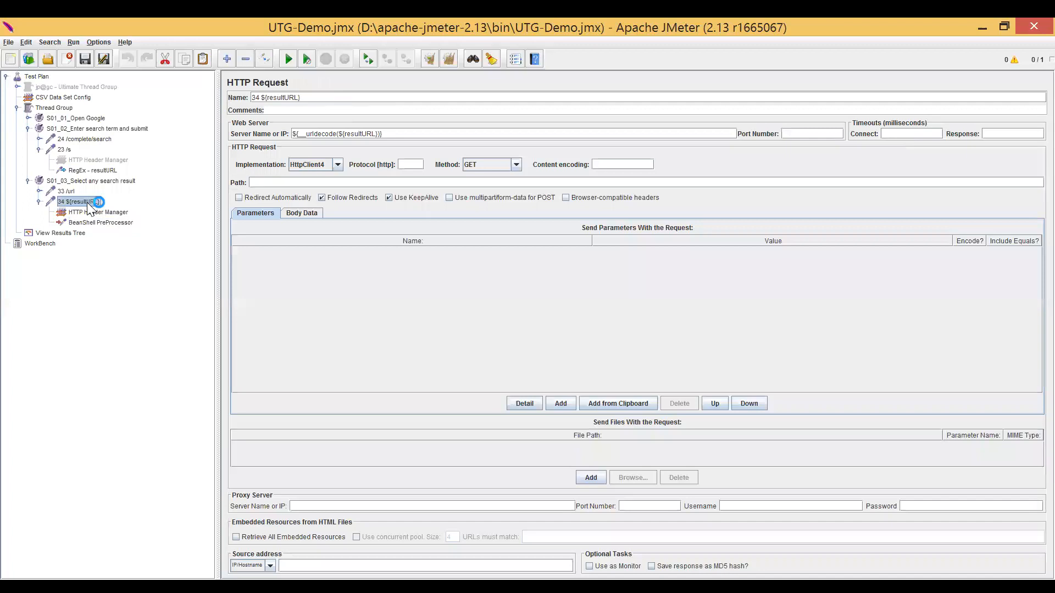
right_click(87, 205)
mouse_move(145, 208)
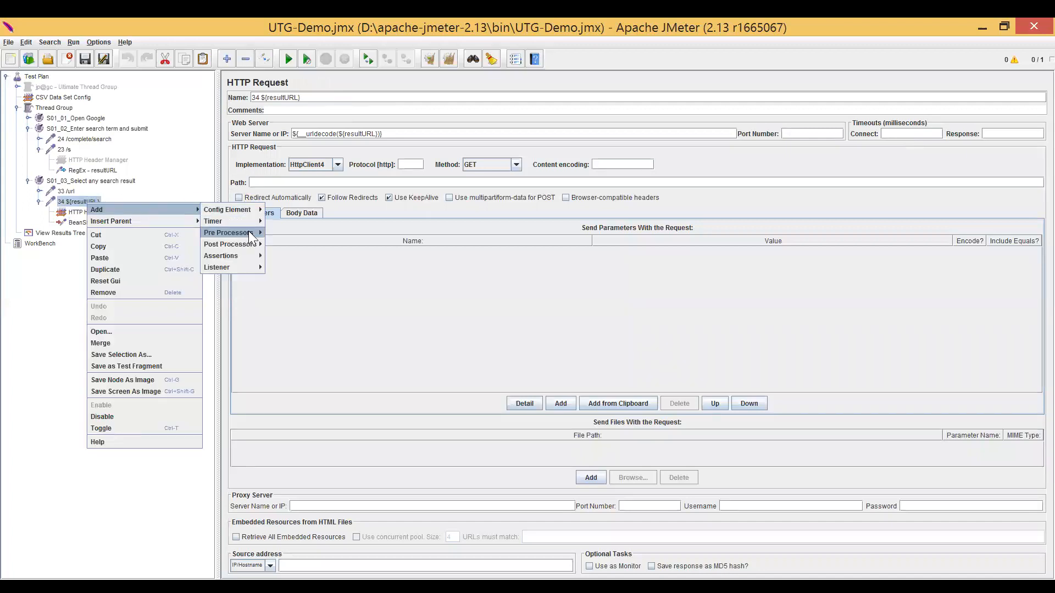
mouse_move(250, 233)
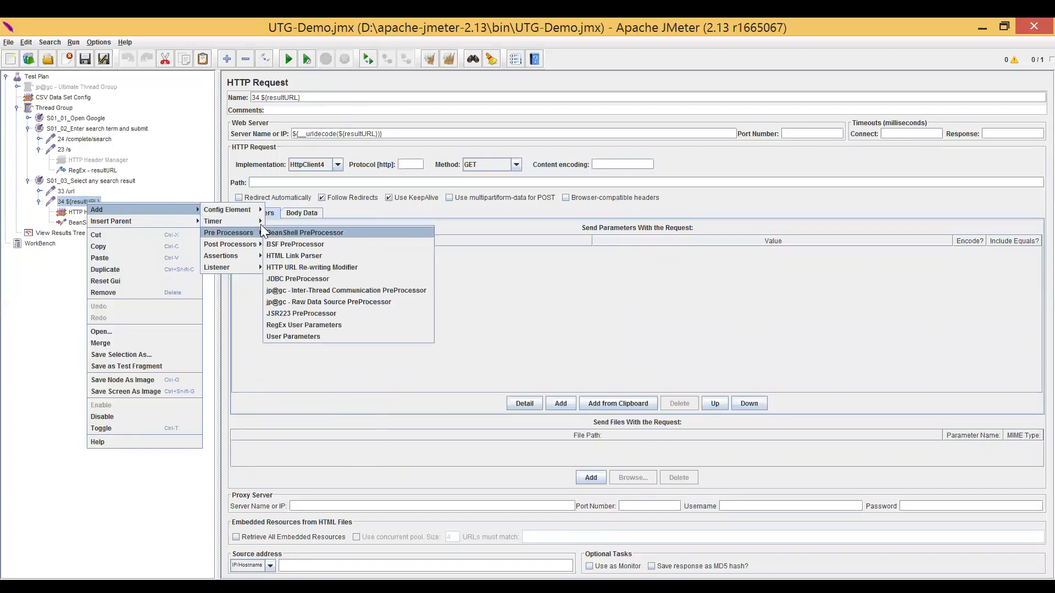
left_click(66, 200)
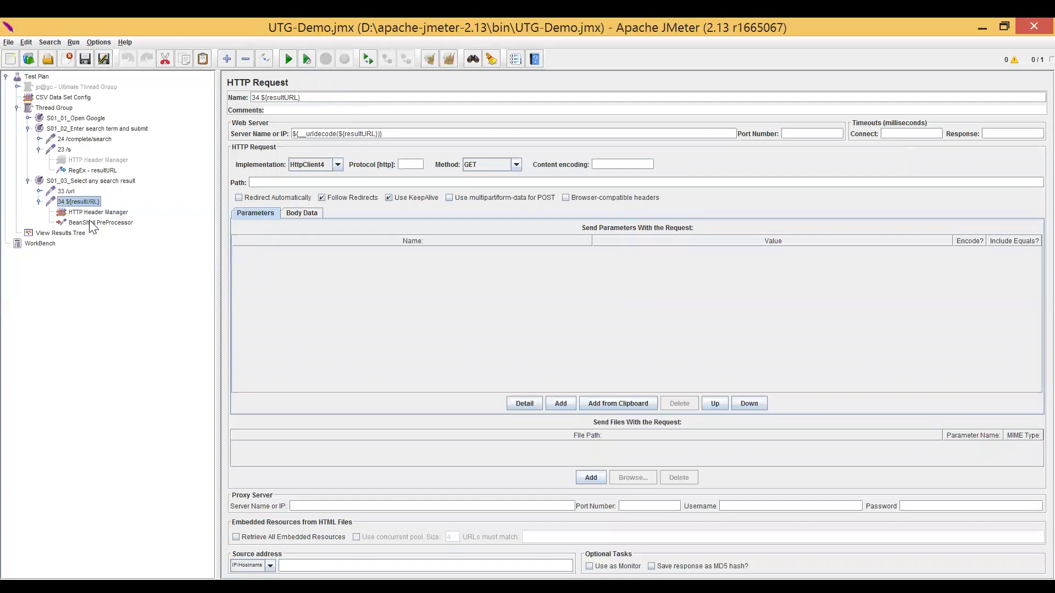
Review the BeanShell PreProcessor script, focusing on the slash replacement and the value stored back into resultURL.
left_click(91, 222)
left_click_drag(250, 217, 354, 244)
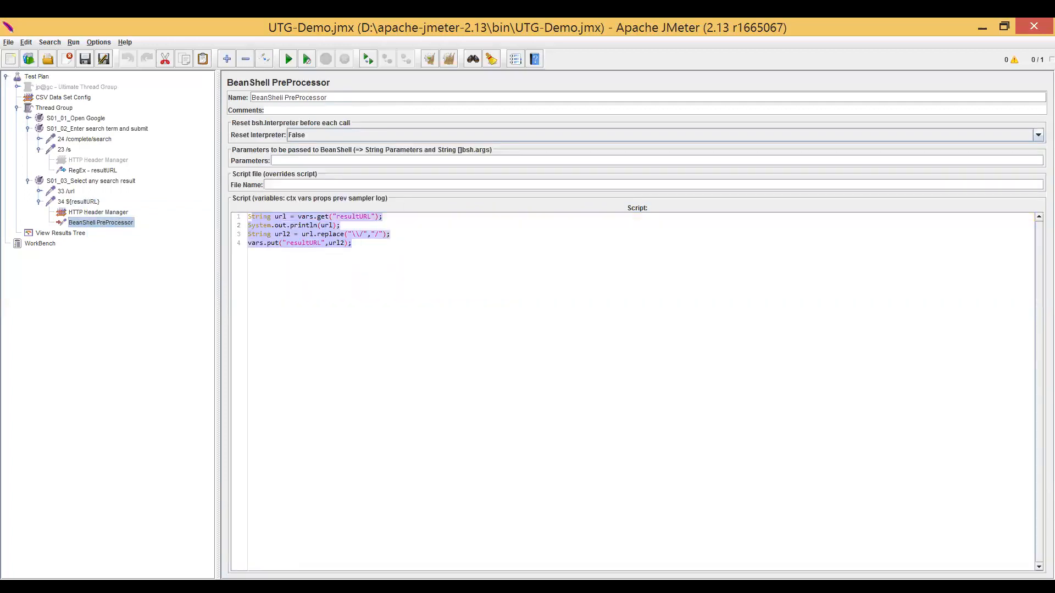
left_click(324, 234)
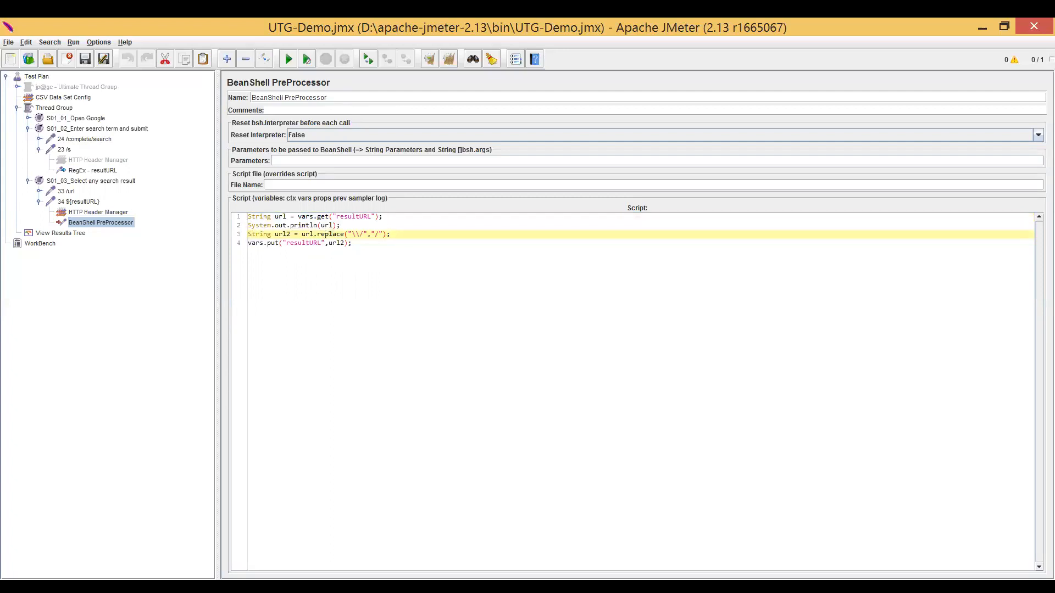
left_click_drag(347, 234, 391, 234)
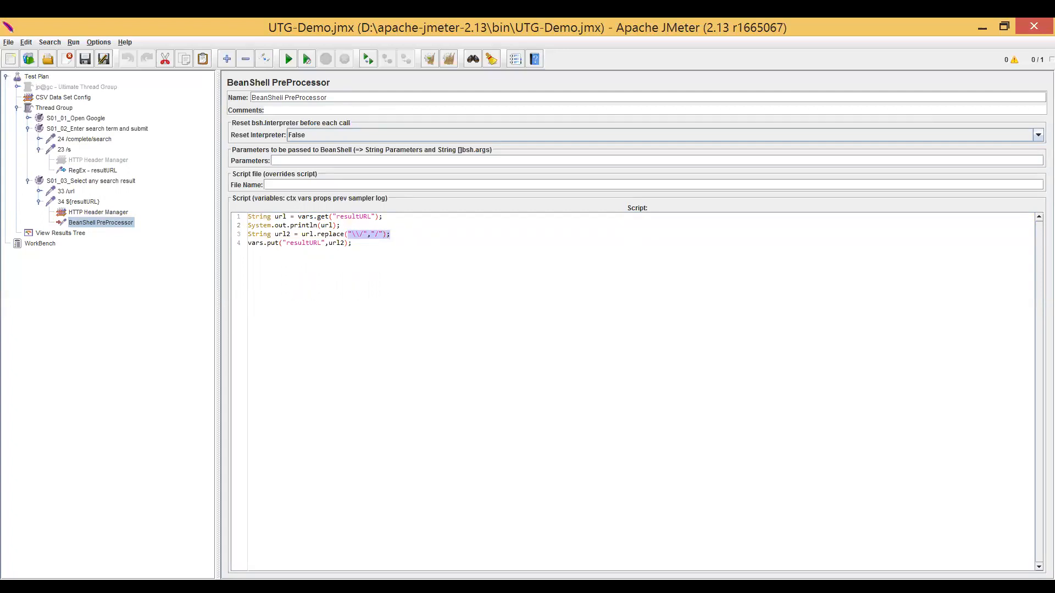
left_click(303, 243)
double_click(304, 243)
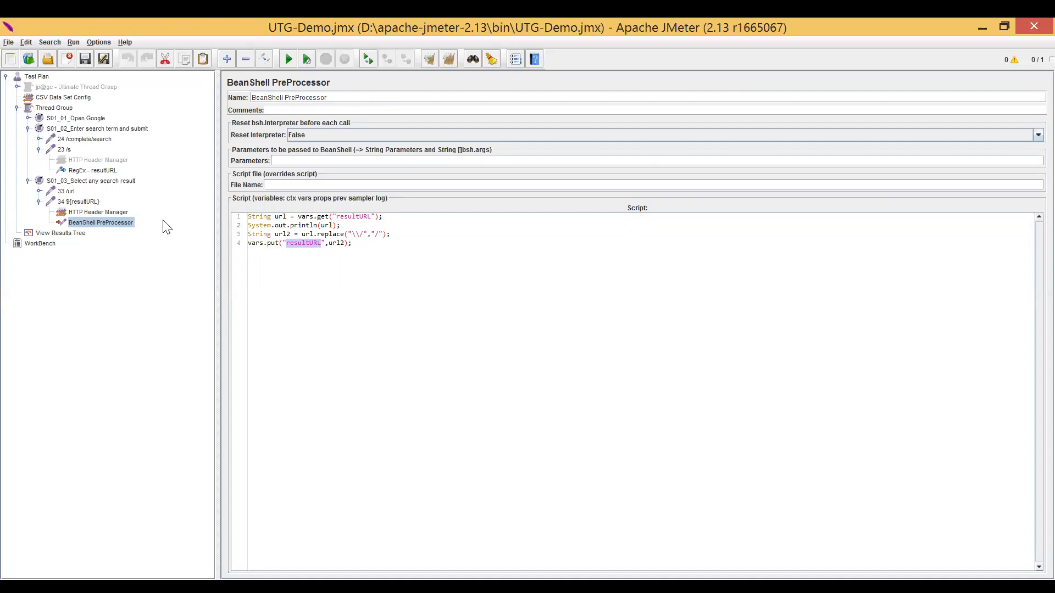
Review the __urldecode function wrapped around ${resultURL} in the 34 request's server name.
left_click(87, 203)
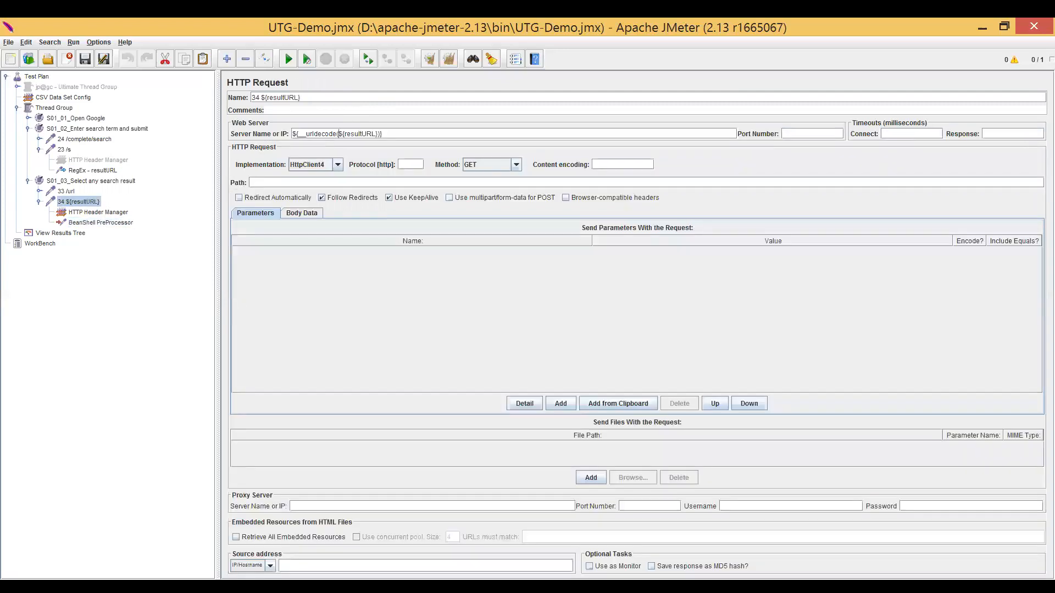
left_click_drag(293, 133, 397, 143)
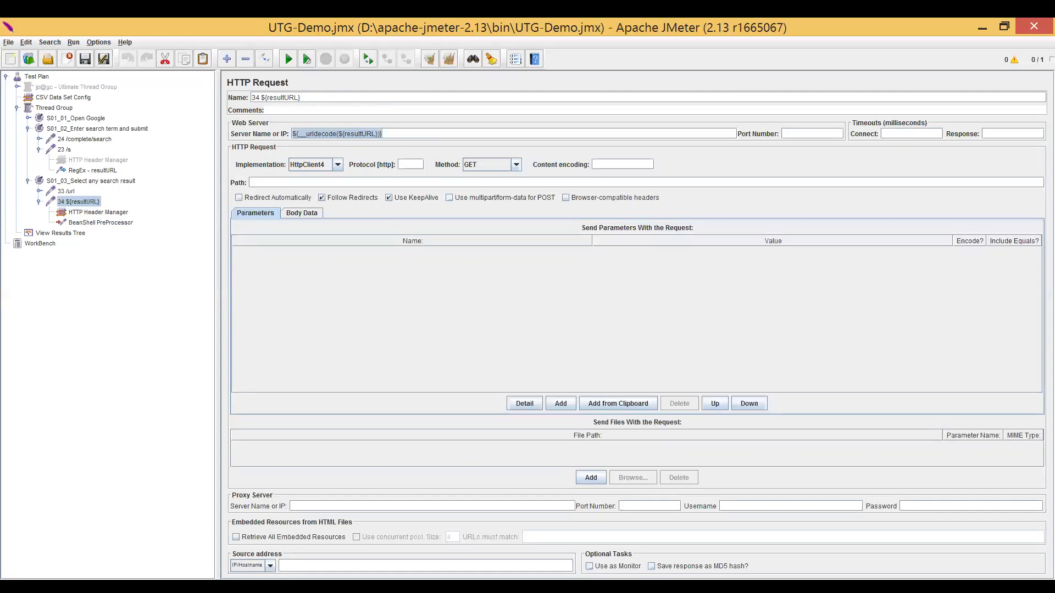
double_click(321, 134)
Expand the last S01_03 result and examine the URL requested by its 34 sample in Text view.
left_click(85, 237)
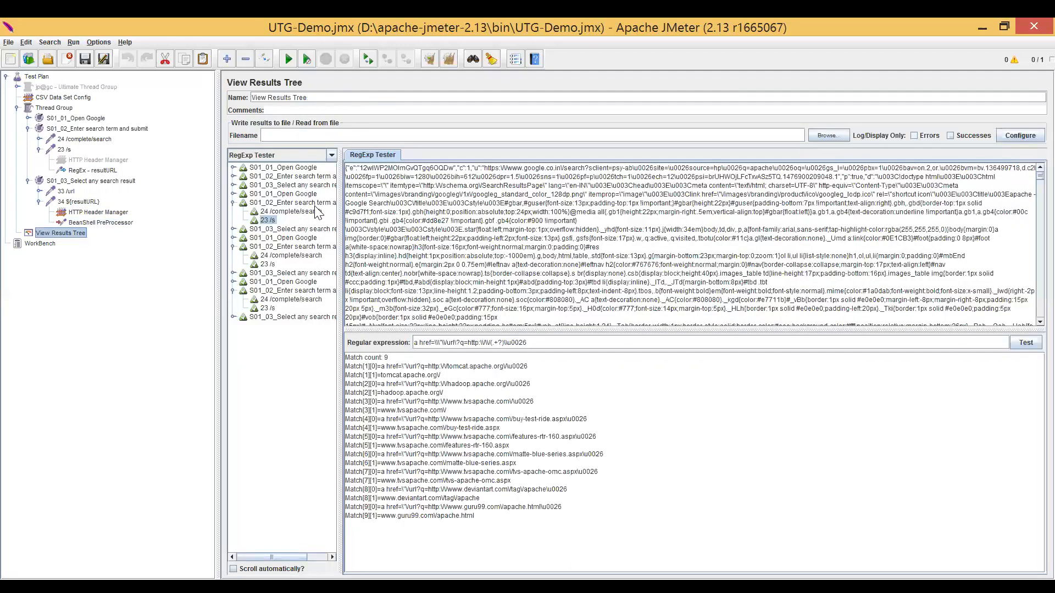
double_click(273, 318)
left_click(288, 335)
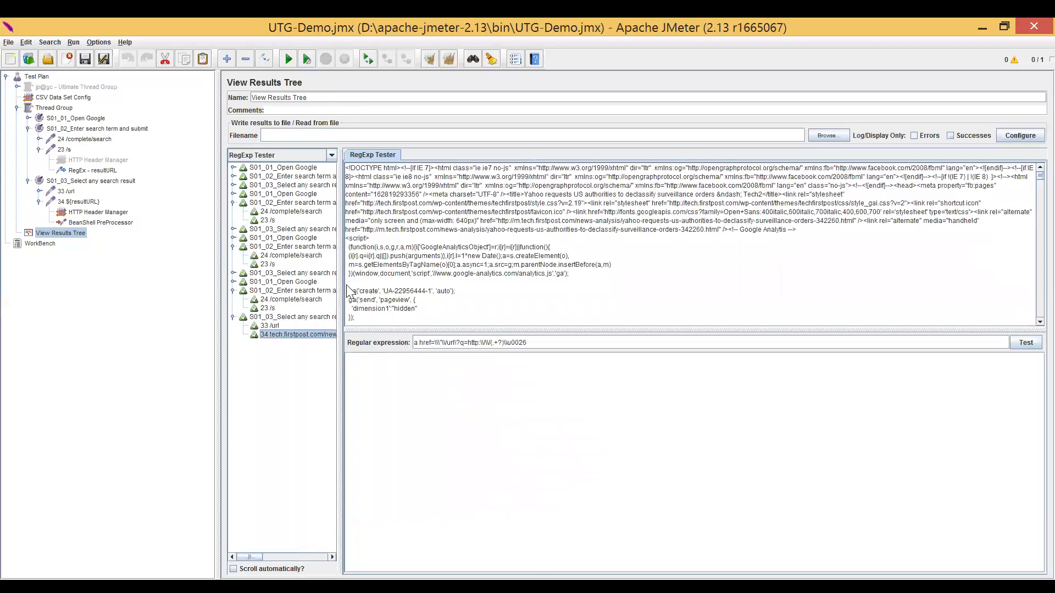
left_click(300, 155)
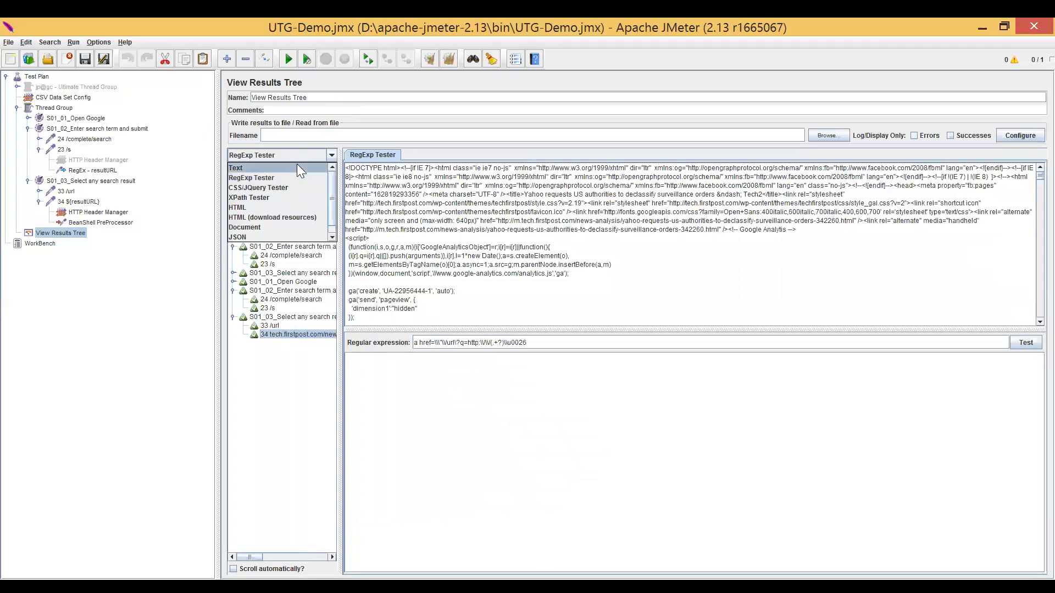
left_click(297, 168)
left_click(427, 155)
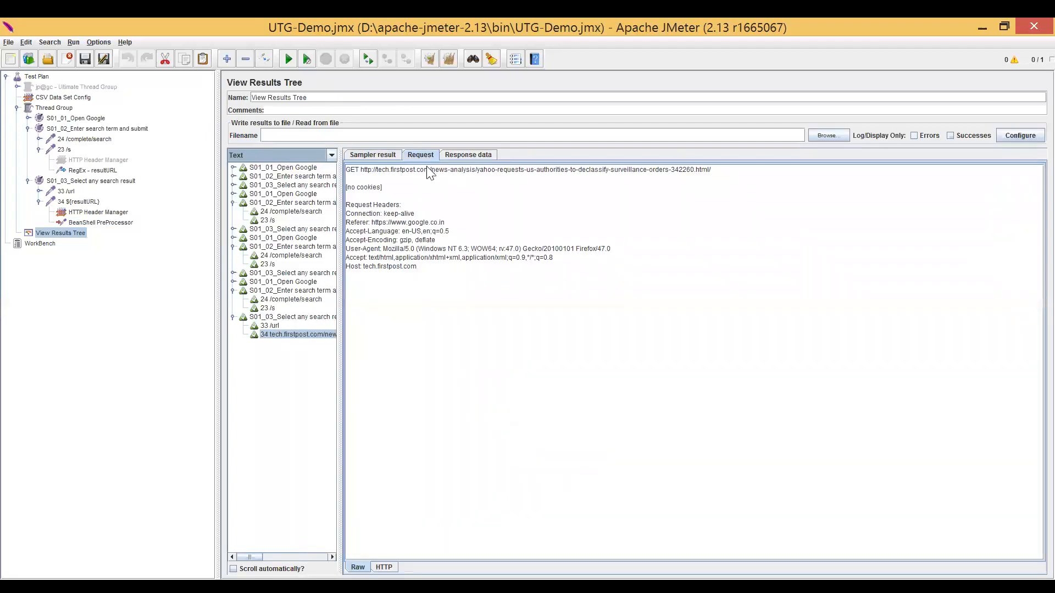
left_click_drag(362, 171, 718, 176)
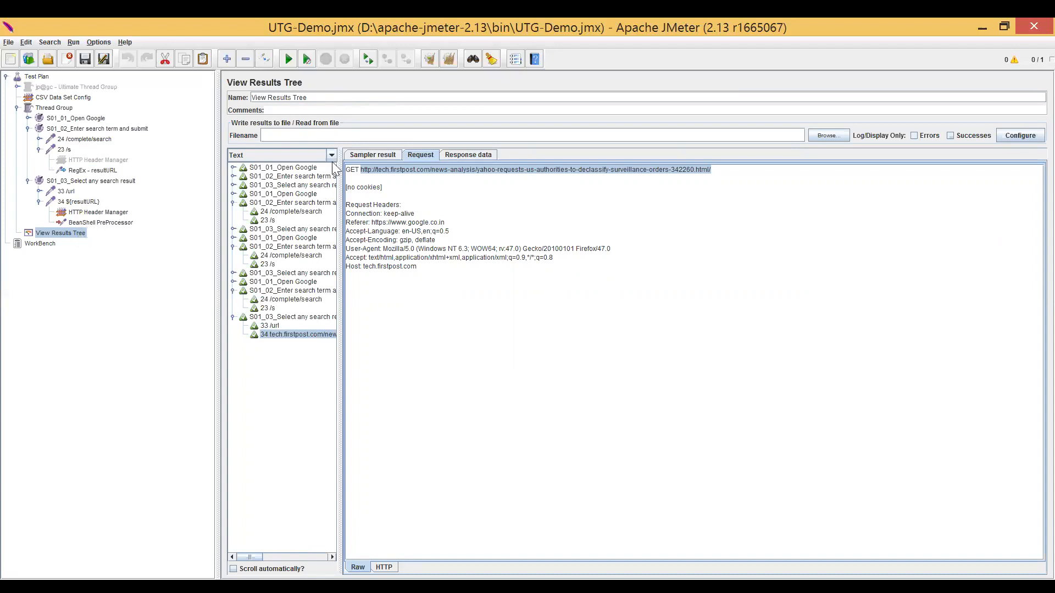
Return to RegExp Tester, paste the copied resultURL regular expression, and test it on the second iteration's 23 /s response.
left_click(312, 155)
left_click(289, 178)
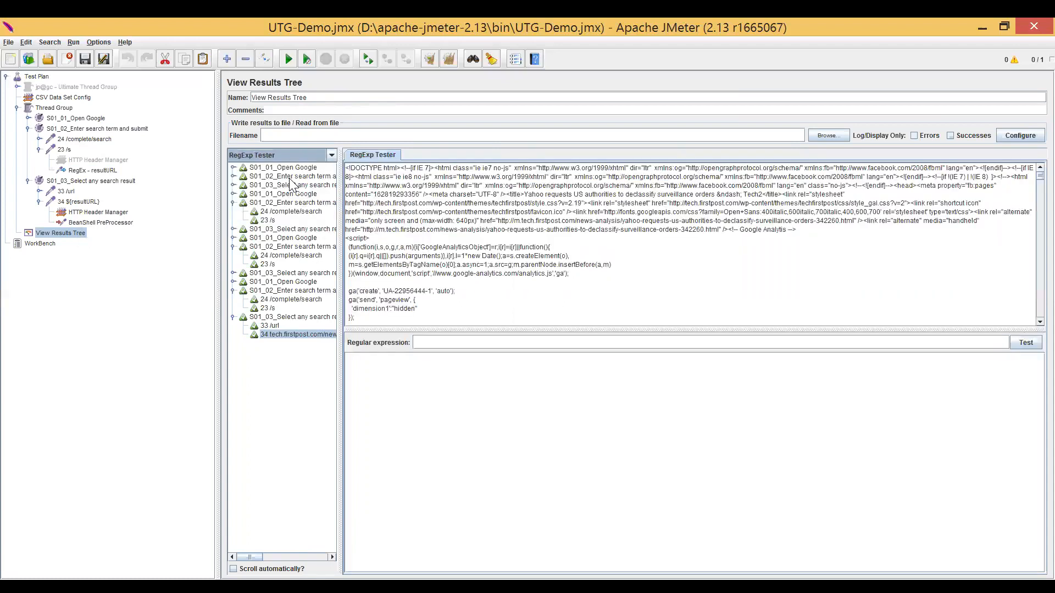
left_click(464, 343)
type("a href=\\\\\\\"\\/url\\?q=http:\\/\\/(.+?)\\\\u0026")
left_click(1019, 343)
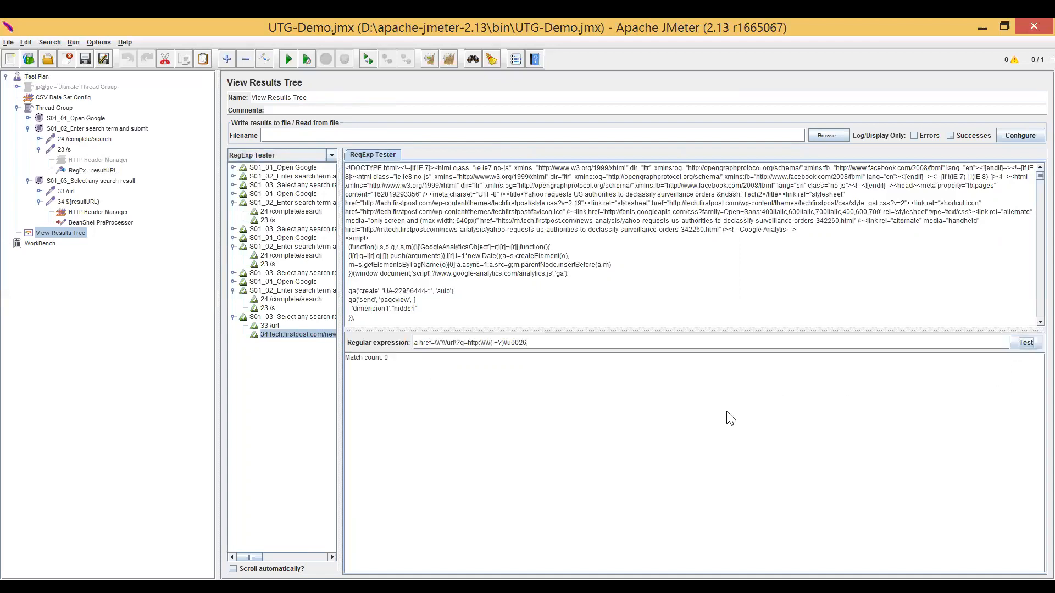
left_click(271, 221)
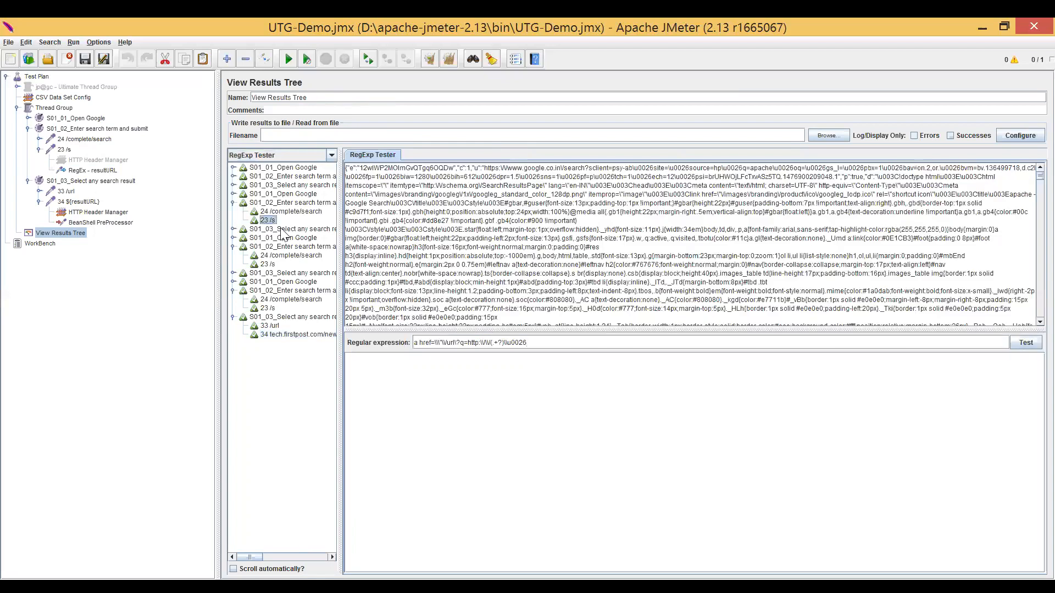
left_click(1026, 343)
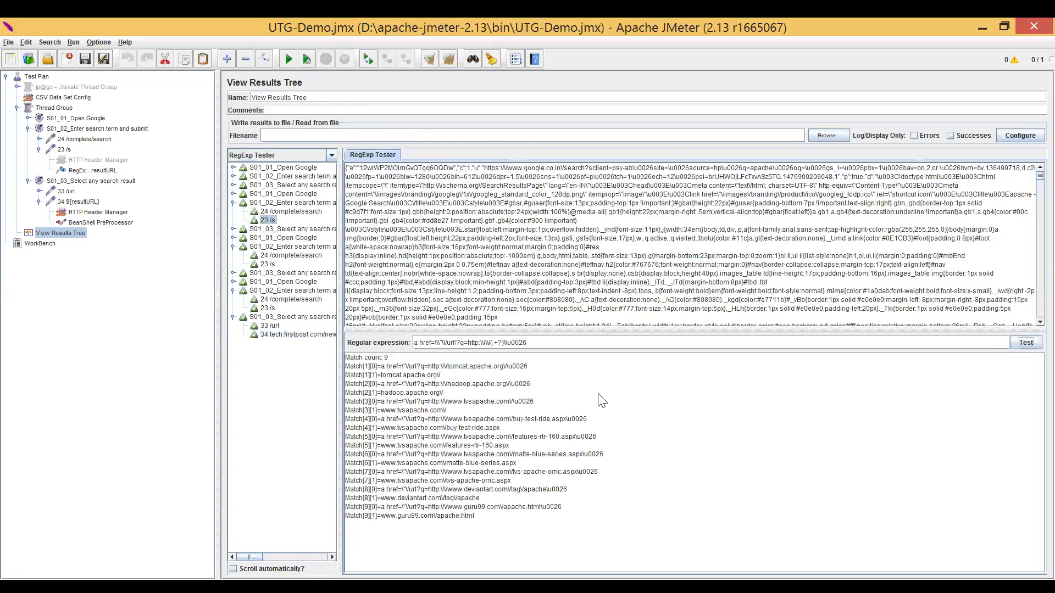
Compare the regular expression and its capture group with the first full match and its captured URL.
left_click_drag(527, 343, 412, 344)
left_click_drag(381, 365, 527, 365)
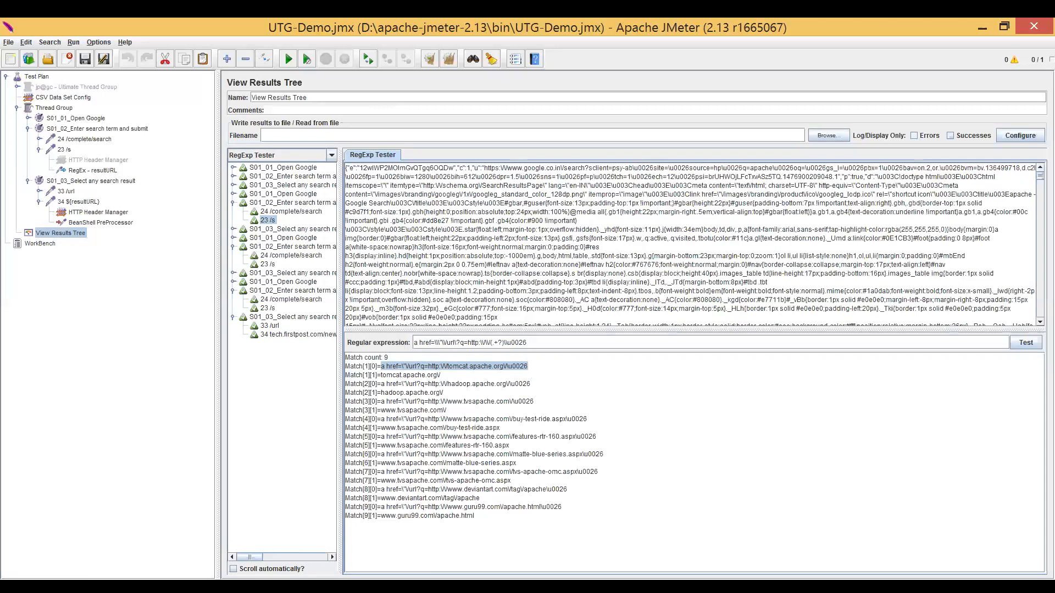
left_click_drag(490, 343, 503, 343)
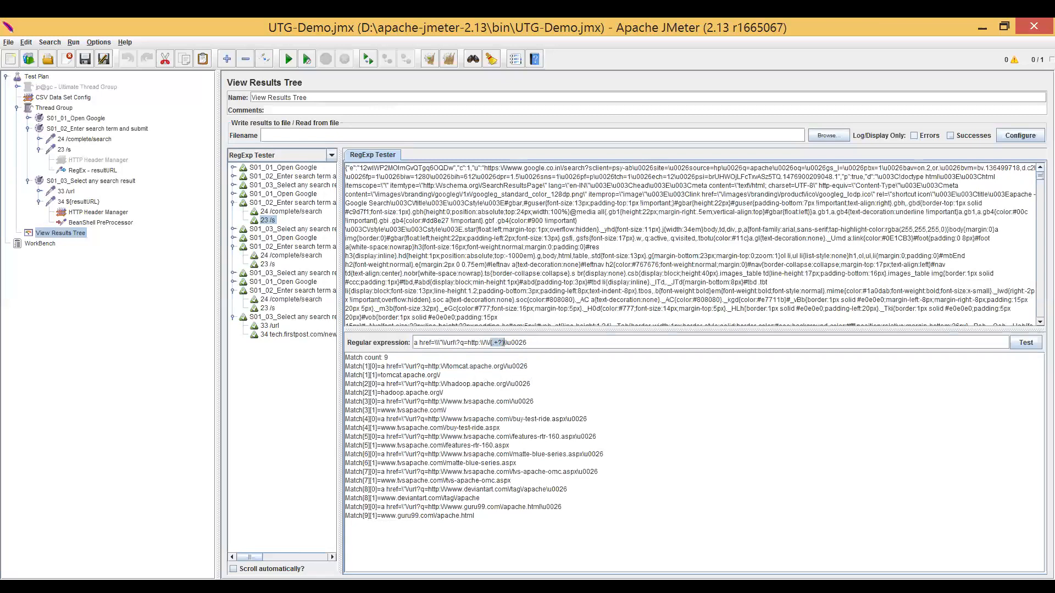
left_click_drag(381, 374, 443, 380)
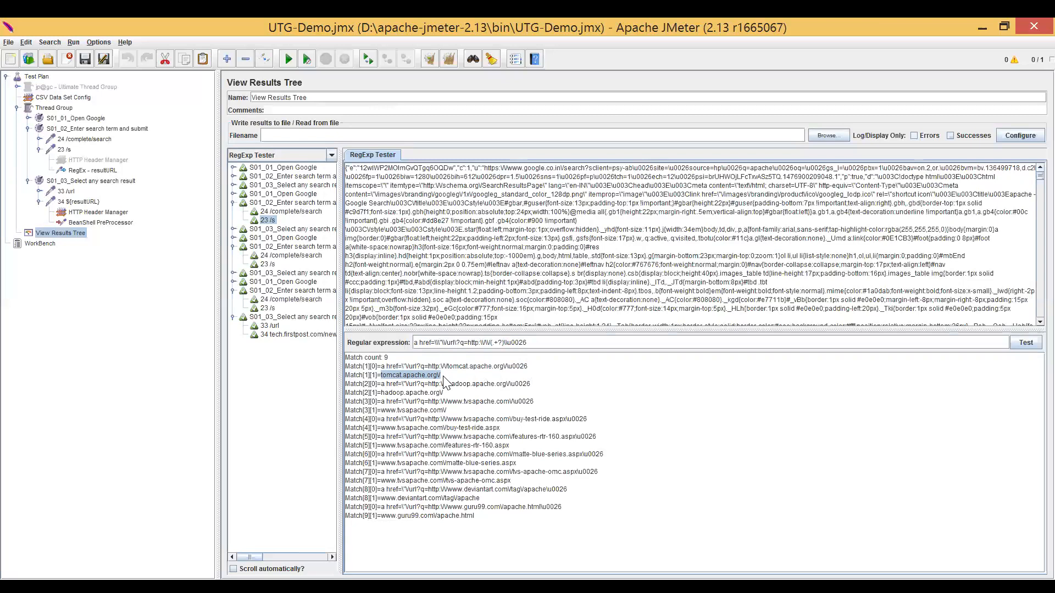
Append a second capture group (.+?) to the tested regular expression, test it, and retest with h as its closing boundary.
left_click(528, 343)
type(".+?)")
key("shift+Left")
key("shift+Left")
key("shift+Left")
key("shift+Left")
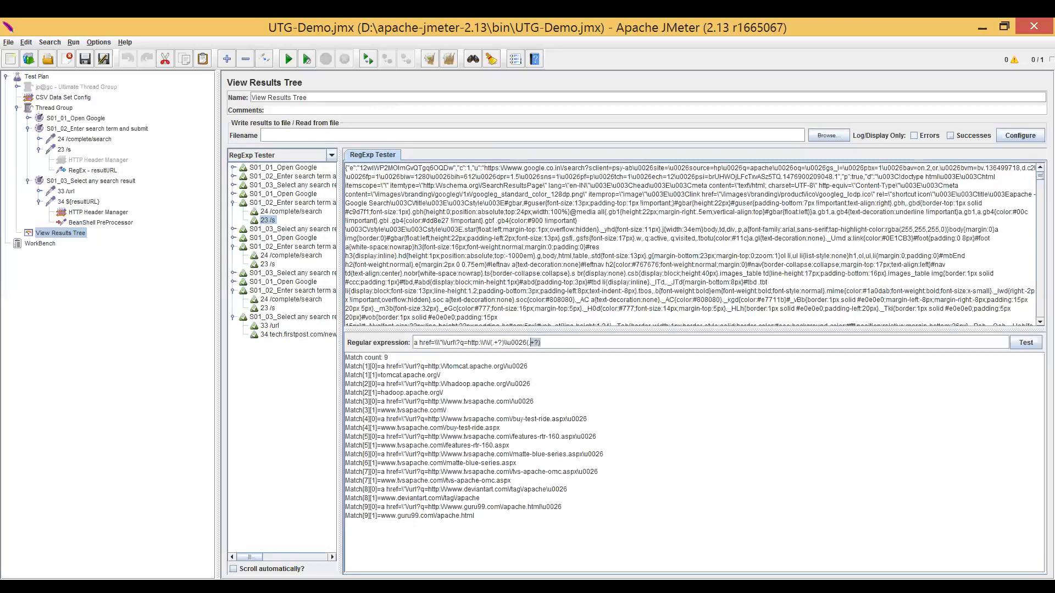
left_click(1016, 345)
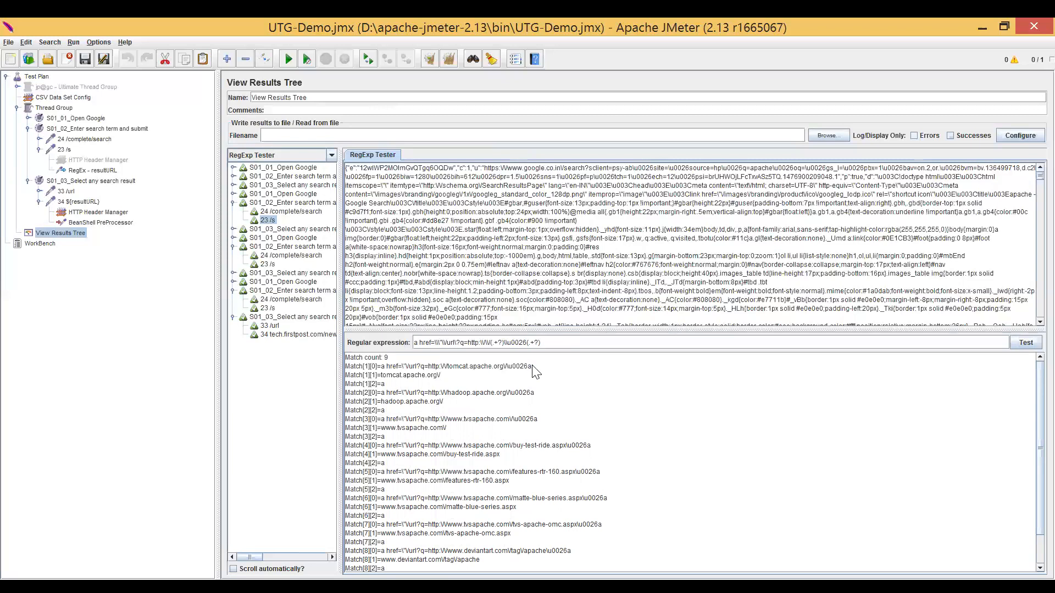
type("h")
left_click(1027, 343)
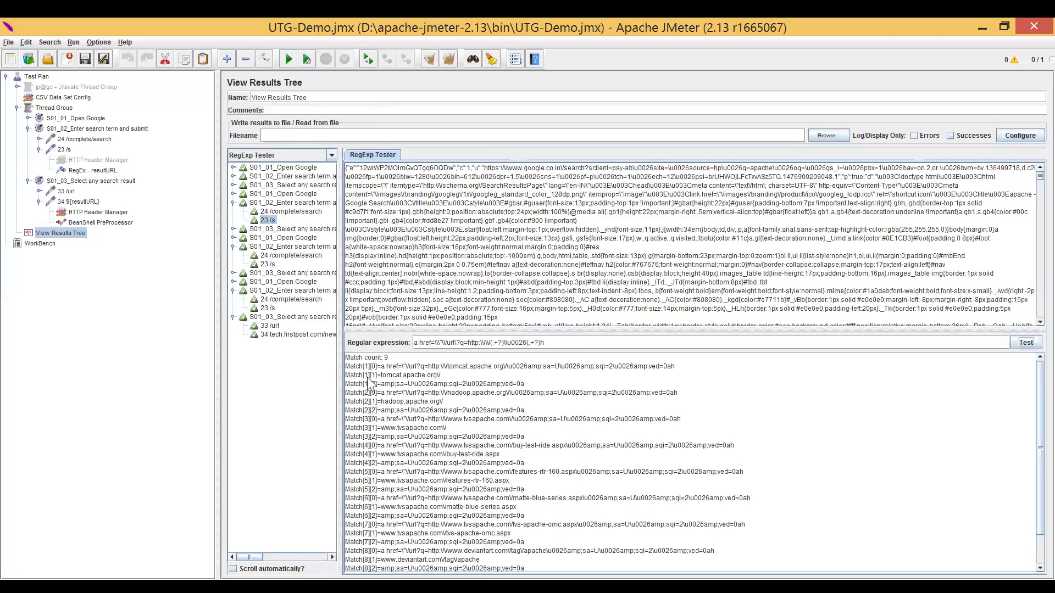
Remove the second capture group and its h boundary so the regular expression ends at \\u0026, and retest it.
left_click_drag(362, 384, 378, 384)
left_click_drag(492, 342, 541, 343)
left_click(545, 342)
key("BackSpace")
key("BackSpace")
key("BackSpace")
key("BackSpace")
key("BackSpace")
left_click(1015, 344)
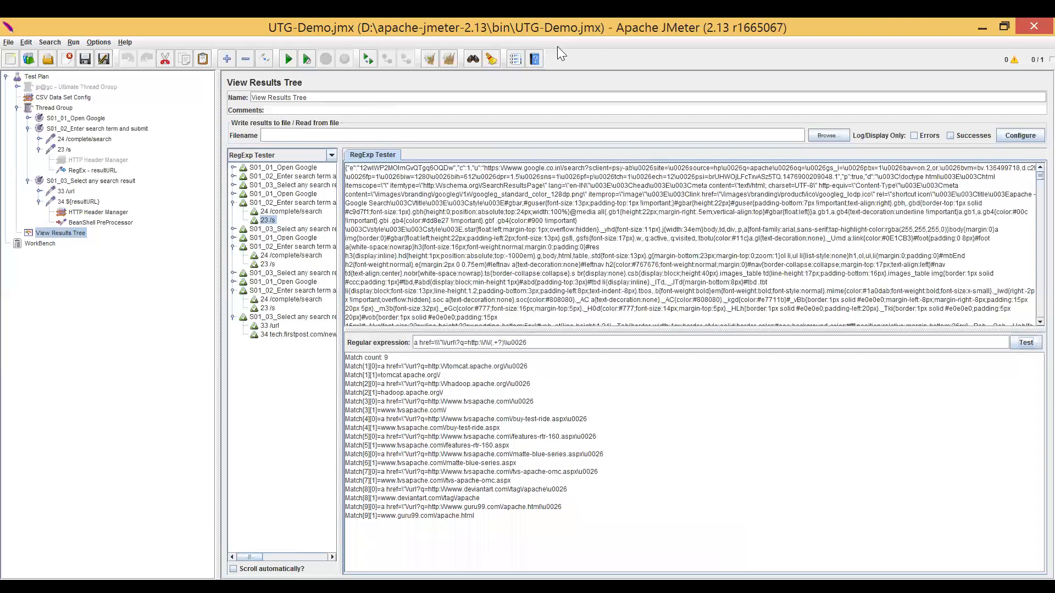
Switch to the JMeter-2 PowerPoint presentation and review the Assertions & Listeners slide.
key("alt+Tab")
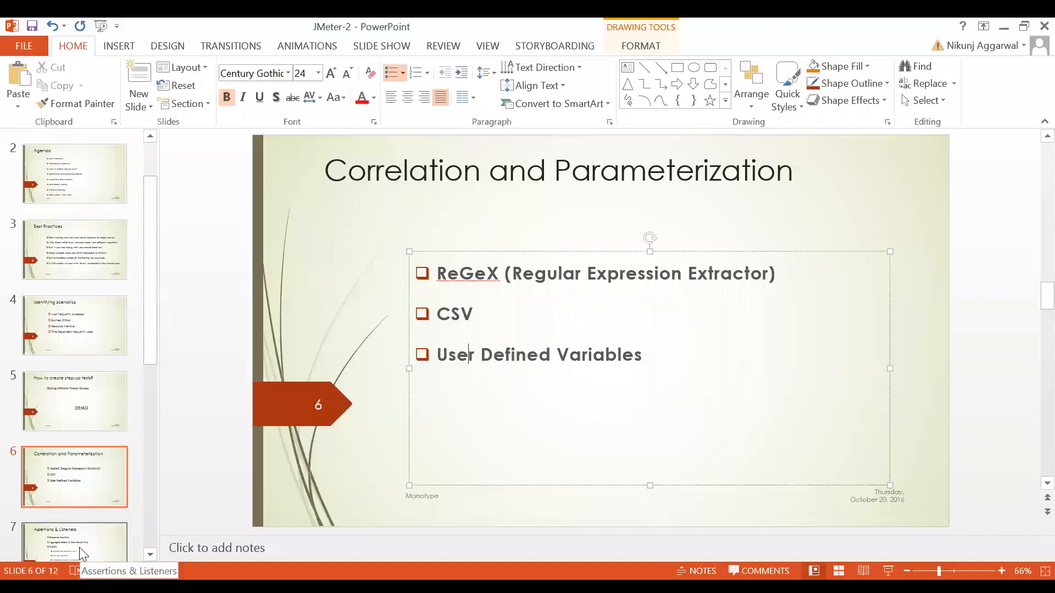
left_click(79, 547)
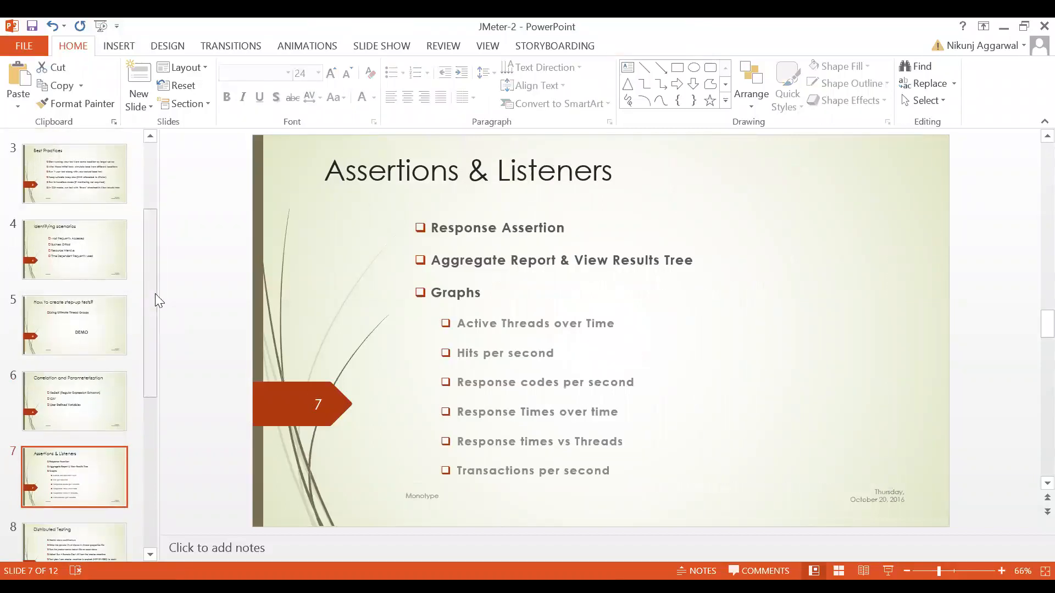
scroll(153, 299, "down", 2)
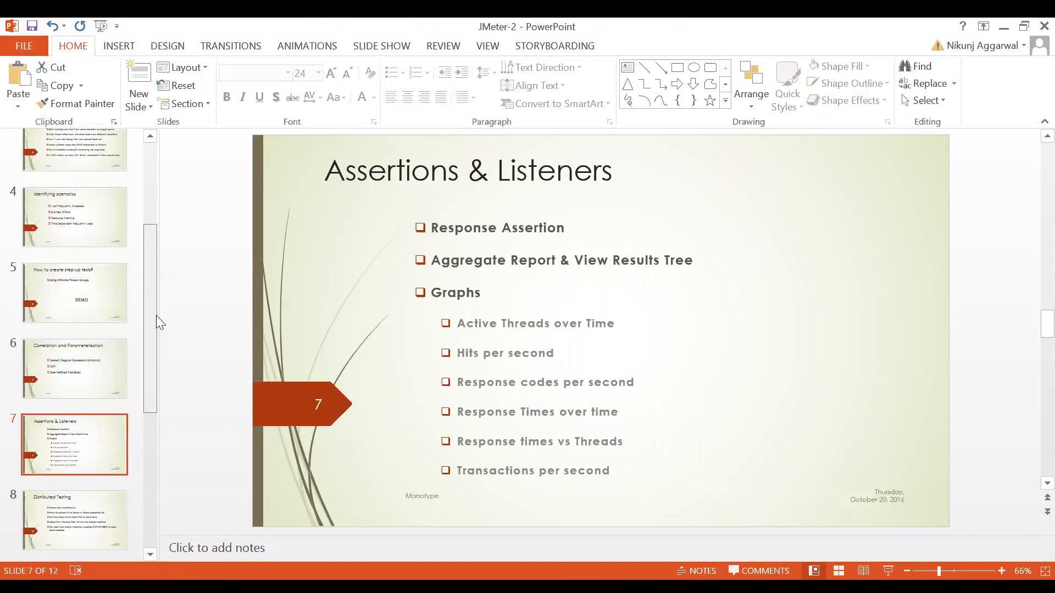
scroll(157, 321, "down", 2)
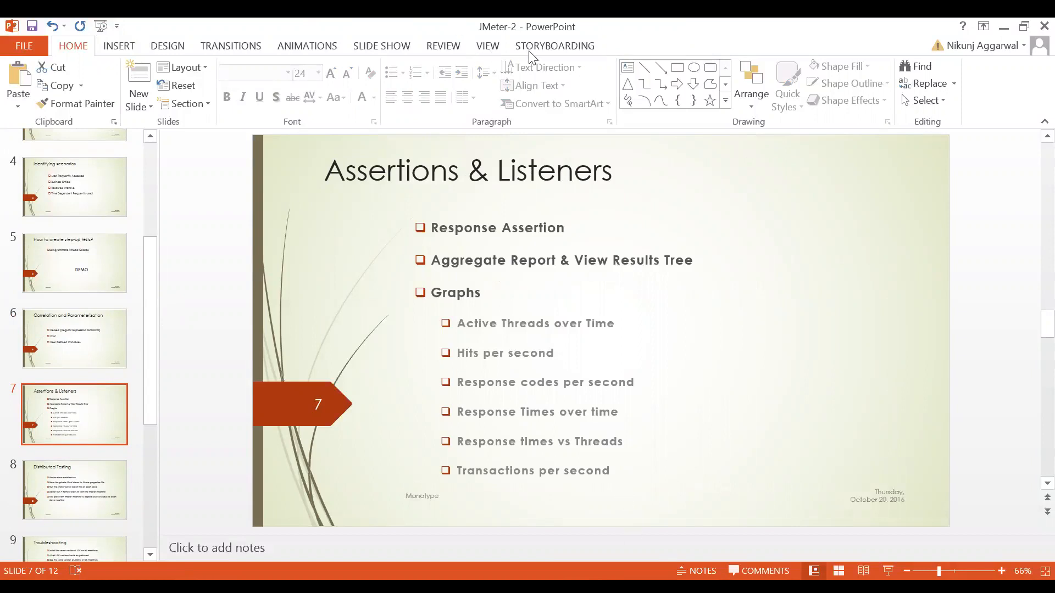
Return to JMeter and display the second iteration's 23 /s result in Text view.
key("alt+Tab")
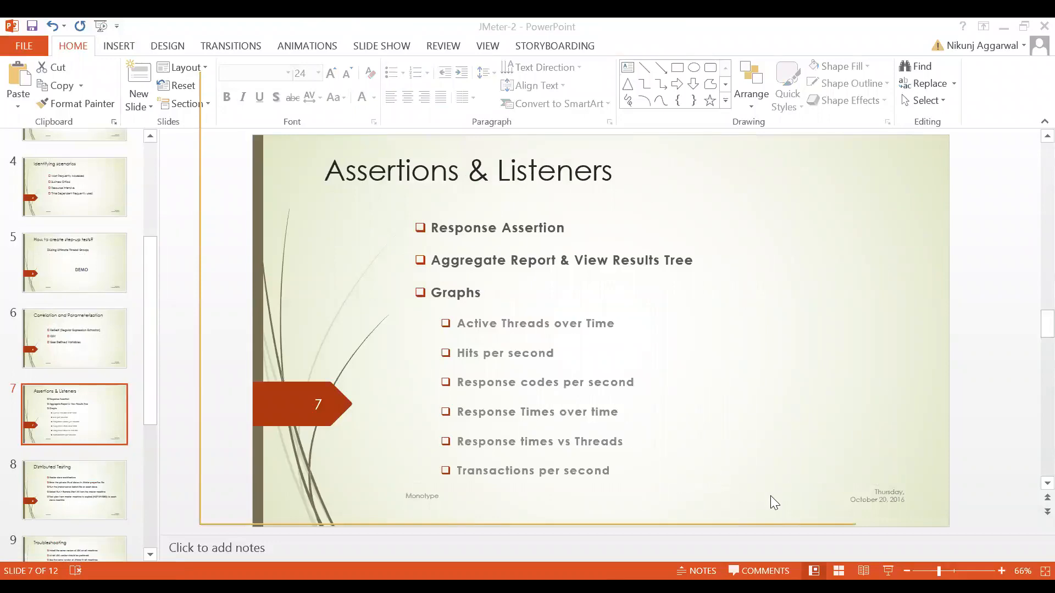
key("alt+Tab")
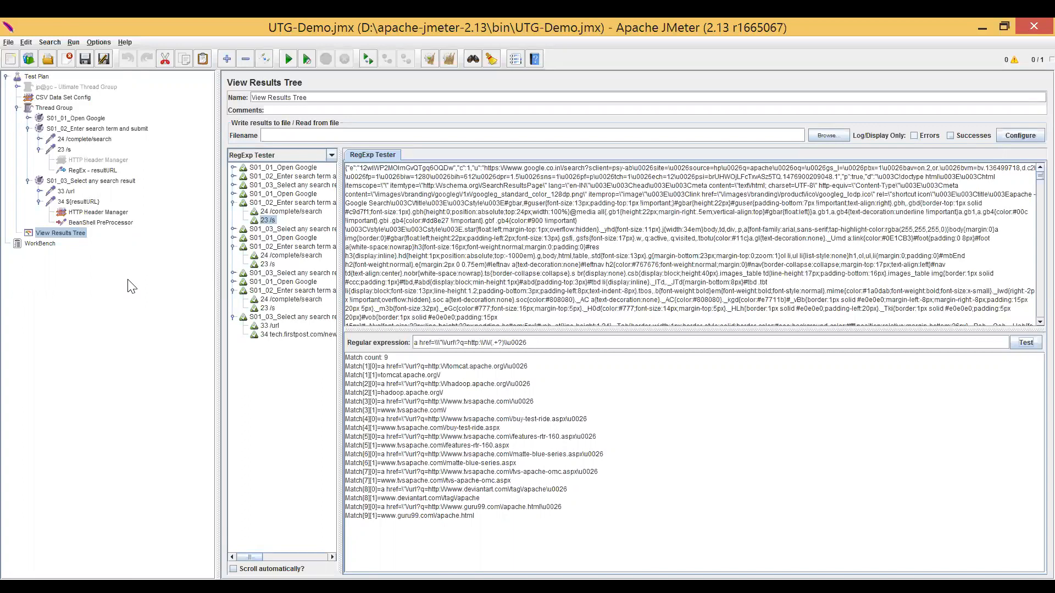
left_click(269, 221)
left_click(280, 156)
left_click(268, 168)
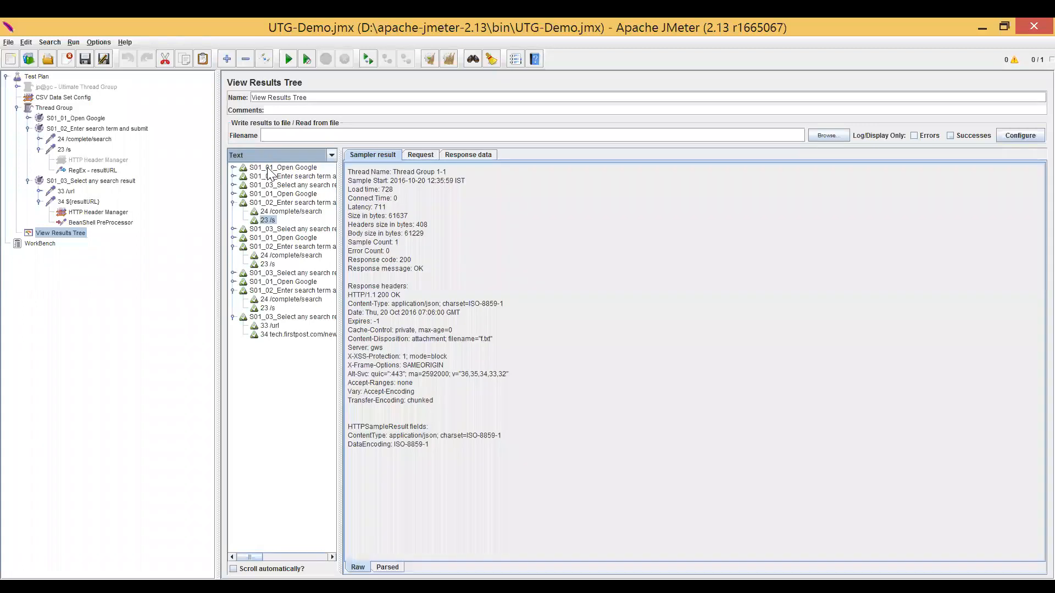
Check the 23 /s request's settings, and open the response data of its second-iteration result in View Results Tree.
left_click(65, 150)
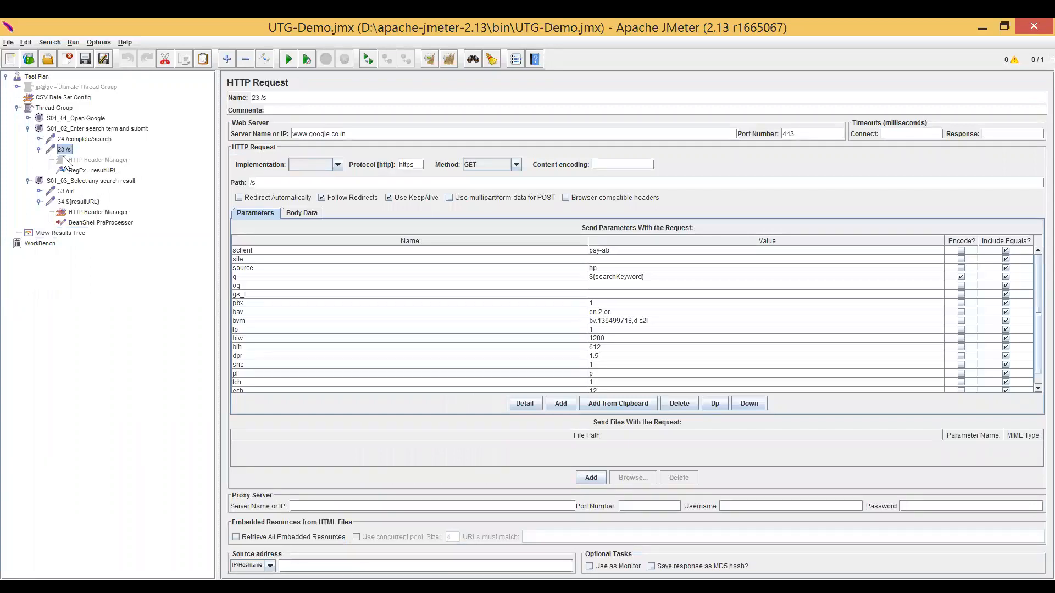
left_click(71, 226)
left_click(71, 231)
left_click(284, 221)
left_click(487, 154)
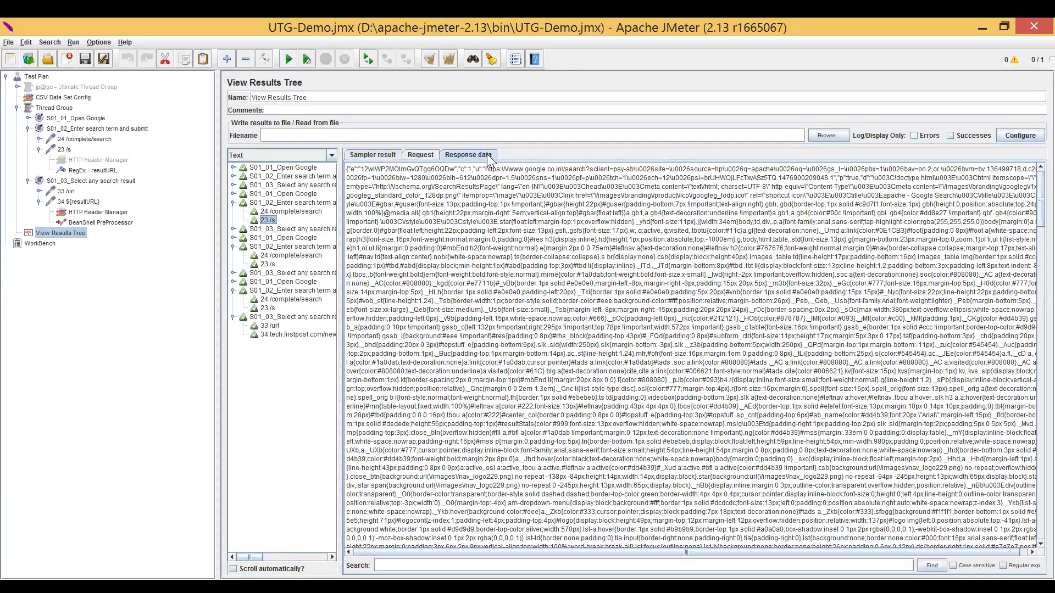
Search the 23 /s response data for http and select the search term.
left_click(378, 565)
type("href")
key("BackSpace")
key("BackSpace")
type("ttp")
key("Return")
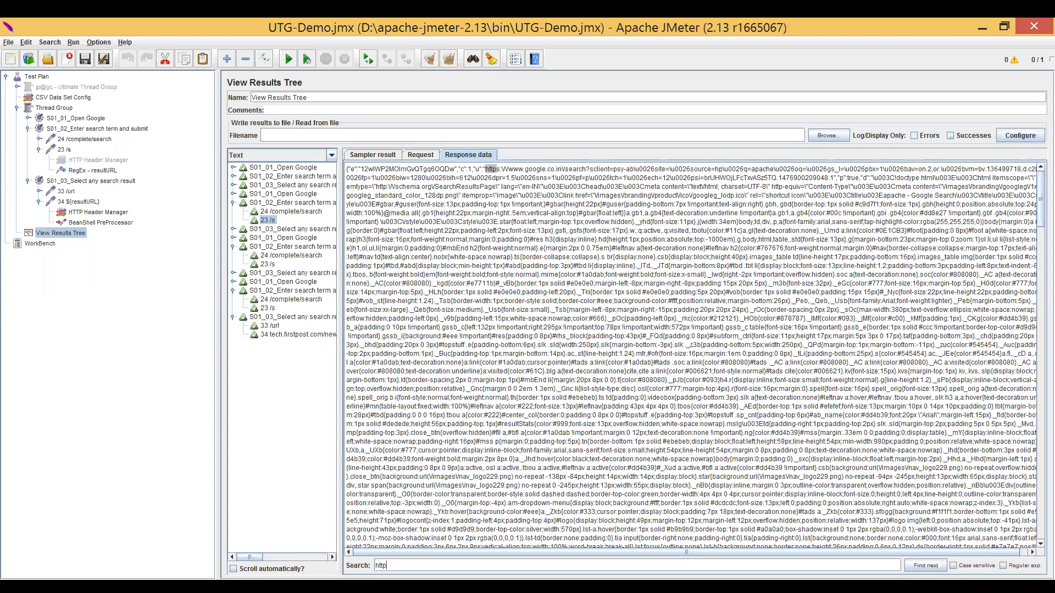
key("ctrl+a")
Add a Response Assertion to the 23 /s request.
left_click(65, 150)
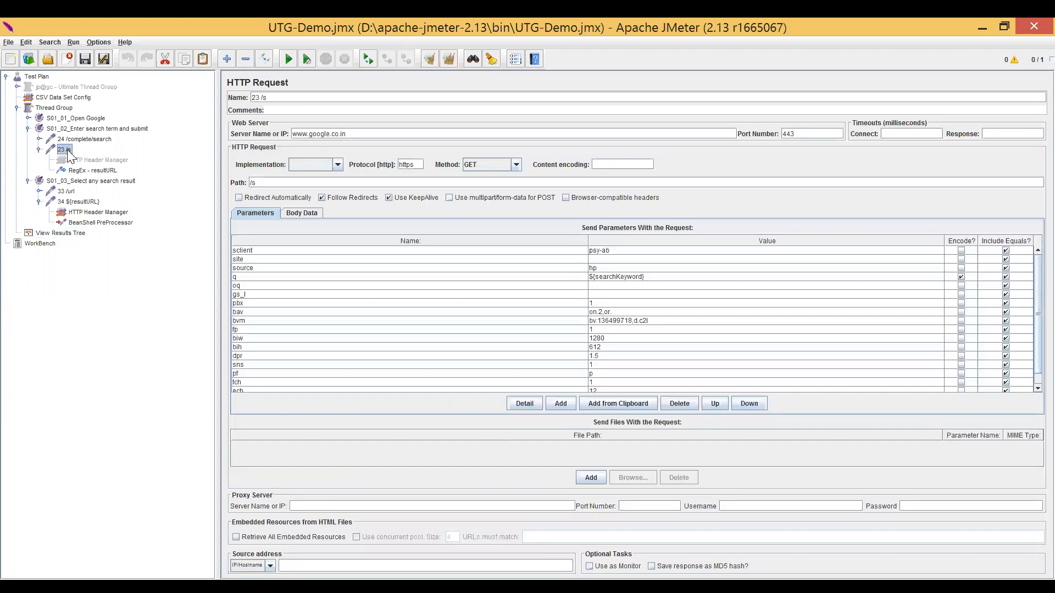
right_click(69, 152)
mouse_move(104, 157)
mouse_move(214, 158)
mouse_move(222, 203)
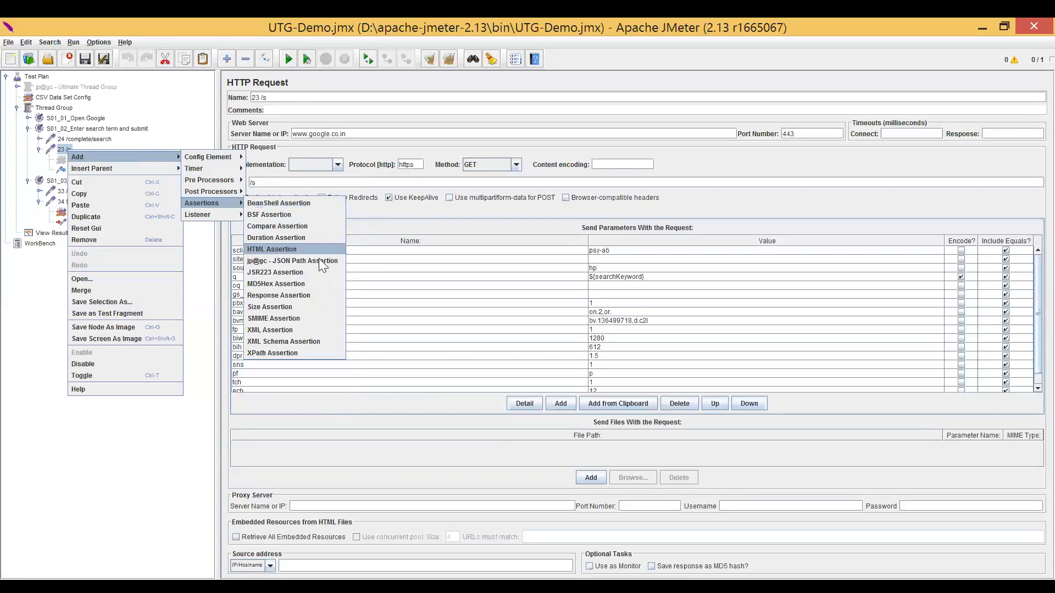
left_click(317, 295)
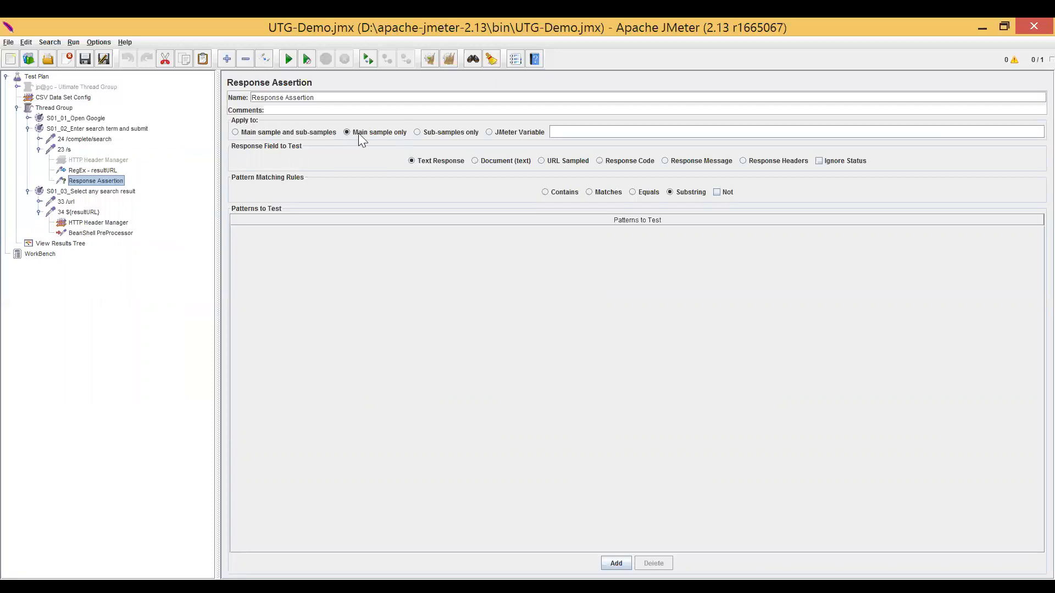
Set the Response Assertion to test the Text Response with the Contains rule and add http as its pattern.
left_click(412, 161)
left_click(542, 194)
left_click(616, 563)
double_click(366, 237)
type("http")
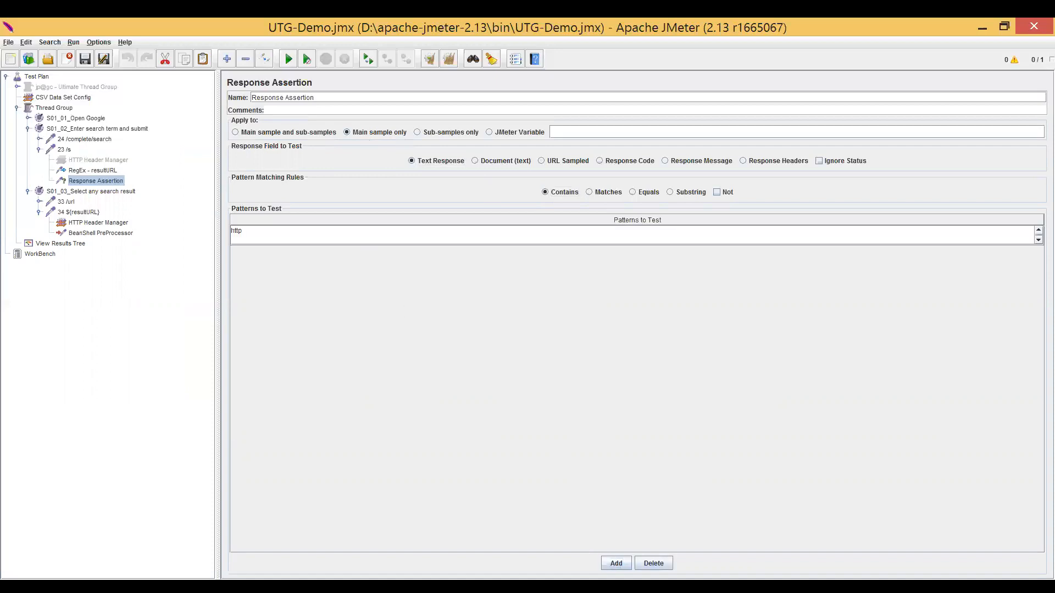
key("Return")
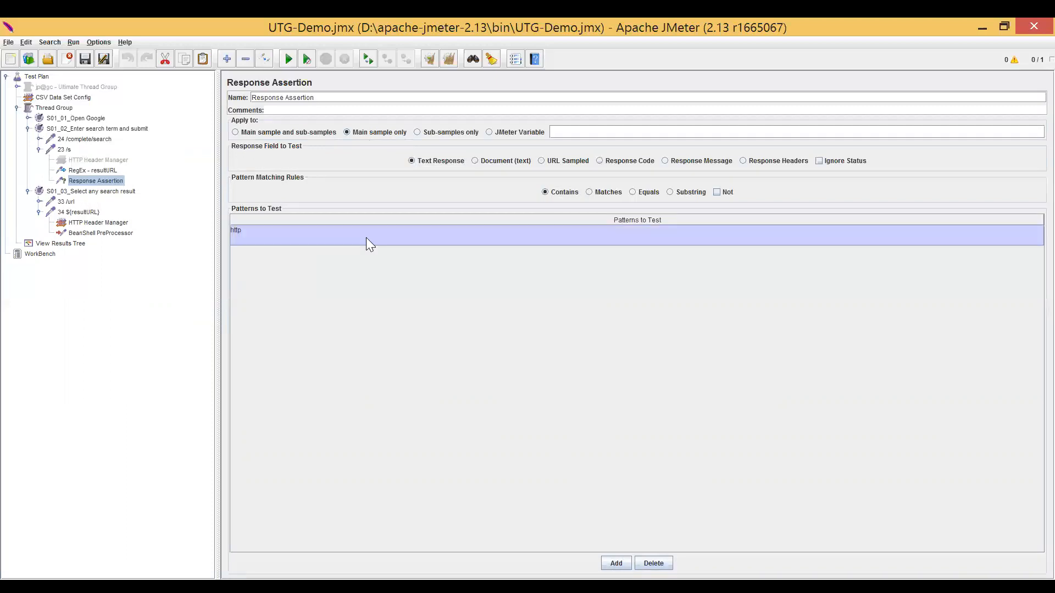
left_click(367, 236)
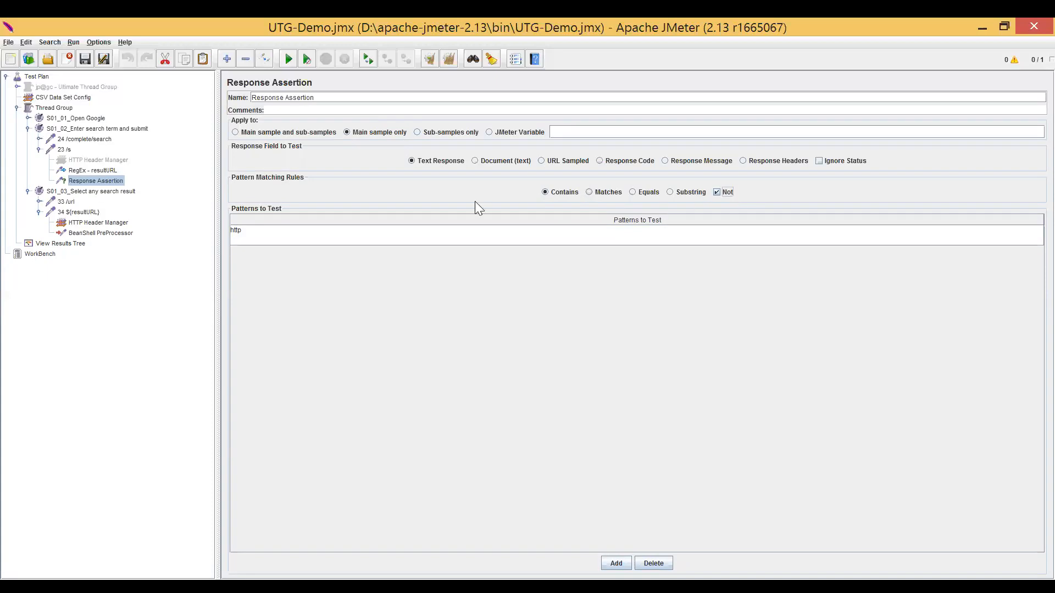
Set the Thread Group's number of threads to 1.
left_click(57, 243)
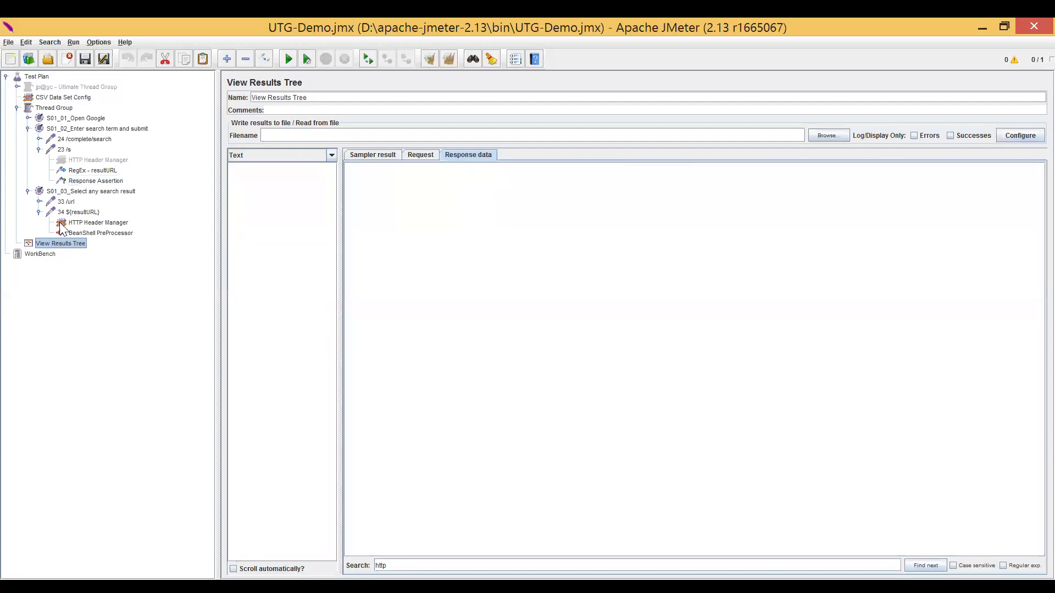
left_click(50, 108)
left_click(322, 165)
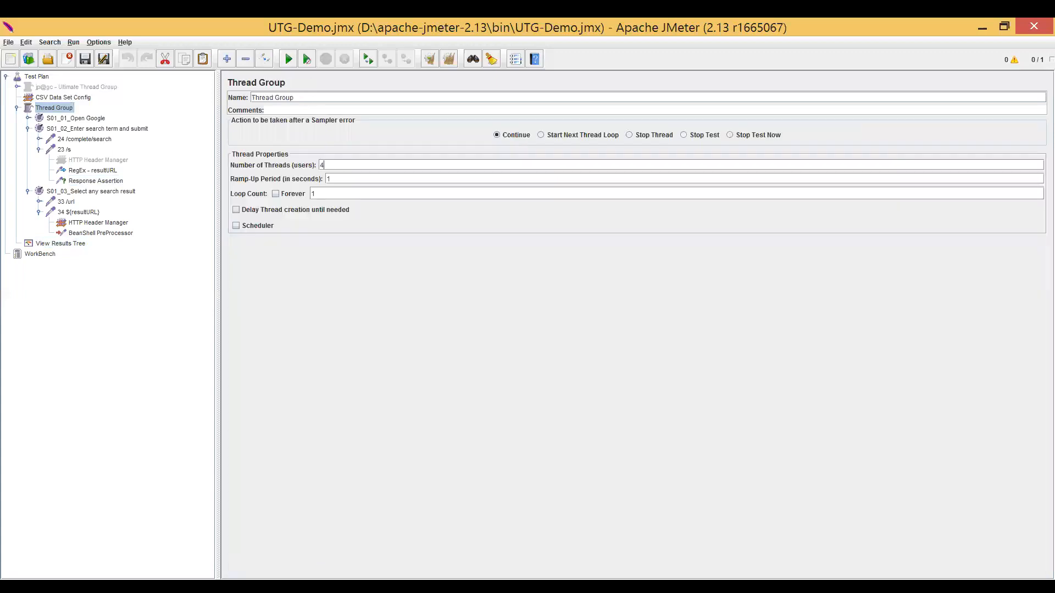
key("BackSpace")
type("1")
Run the test with View Results Tree open and widen its list of results.
left_click(78, 245)
key("ctrl+r")
left_click_drag(340, 197, 418, 207)
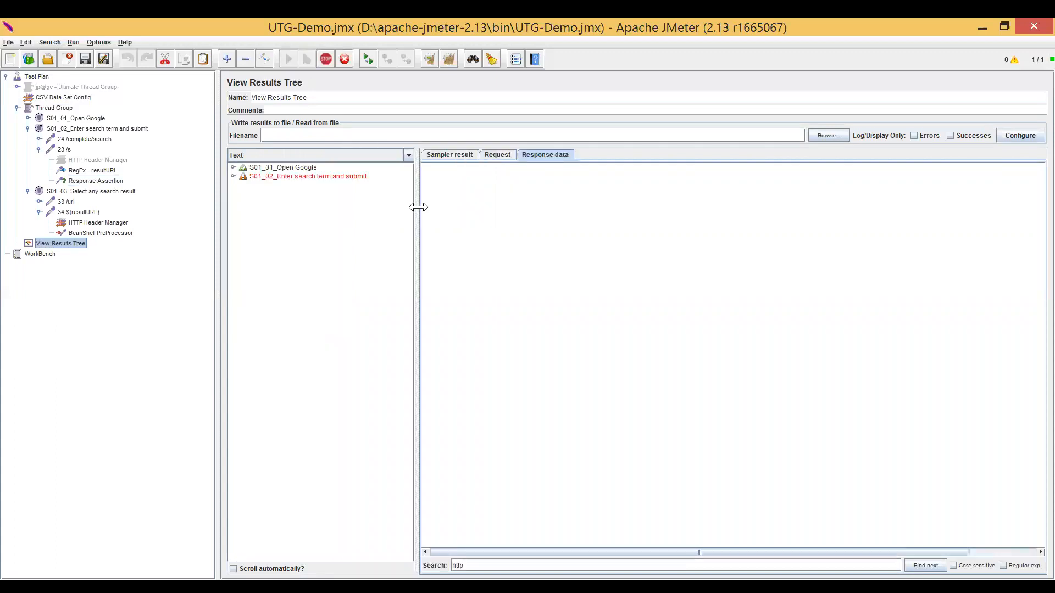
Expand S01_02_Enter search term and submit down to the 23 /s request and read its Response Assertion failure message.
left_click(233, 176)
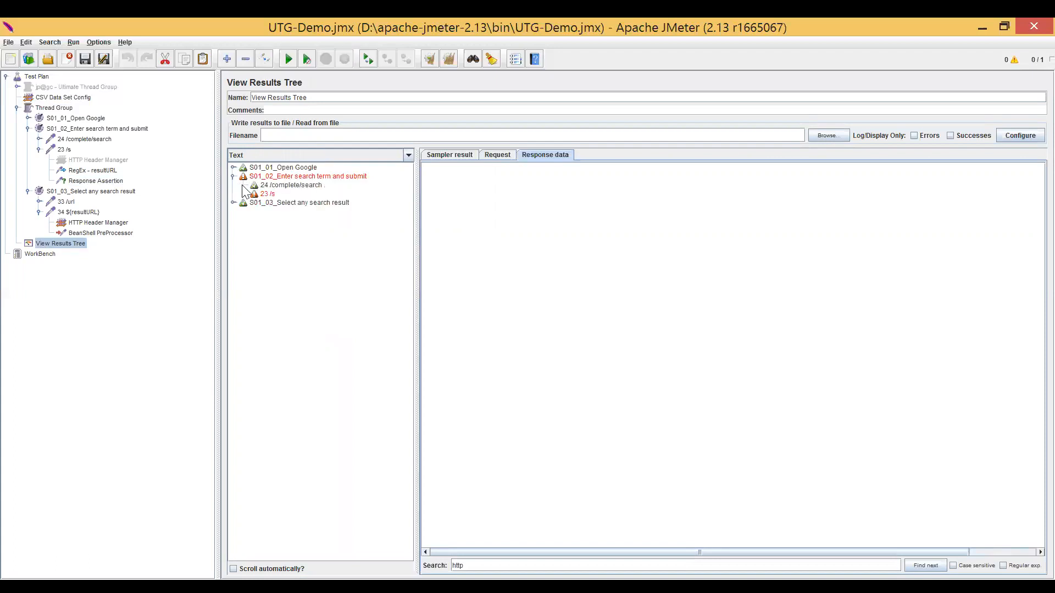
left_click(252, 196)
left_click(245, 193)
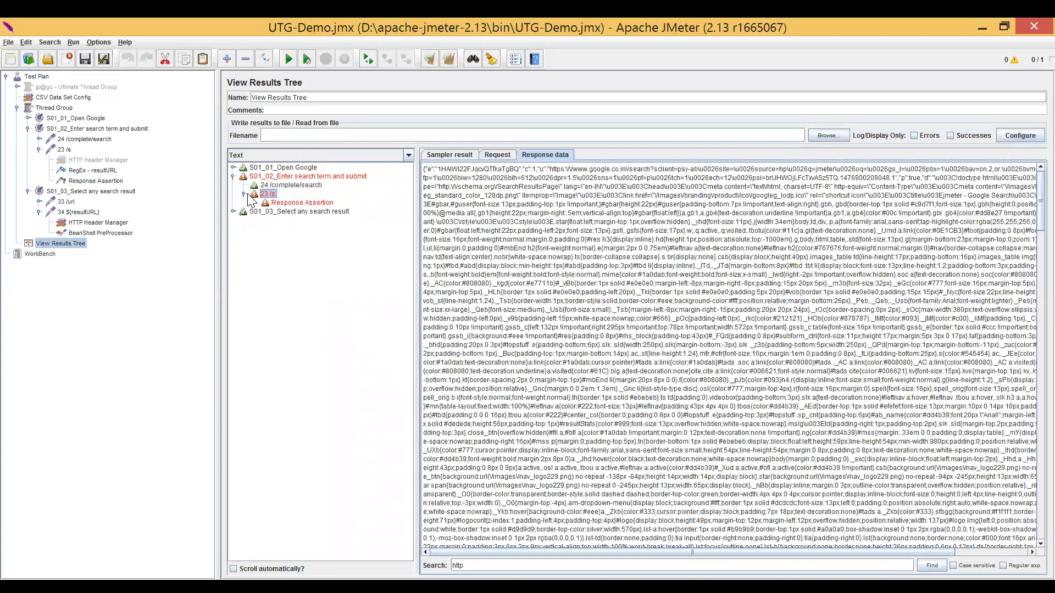
left_click(283, 204)
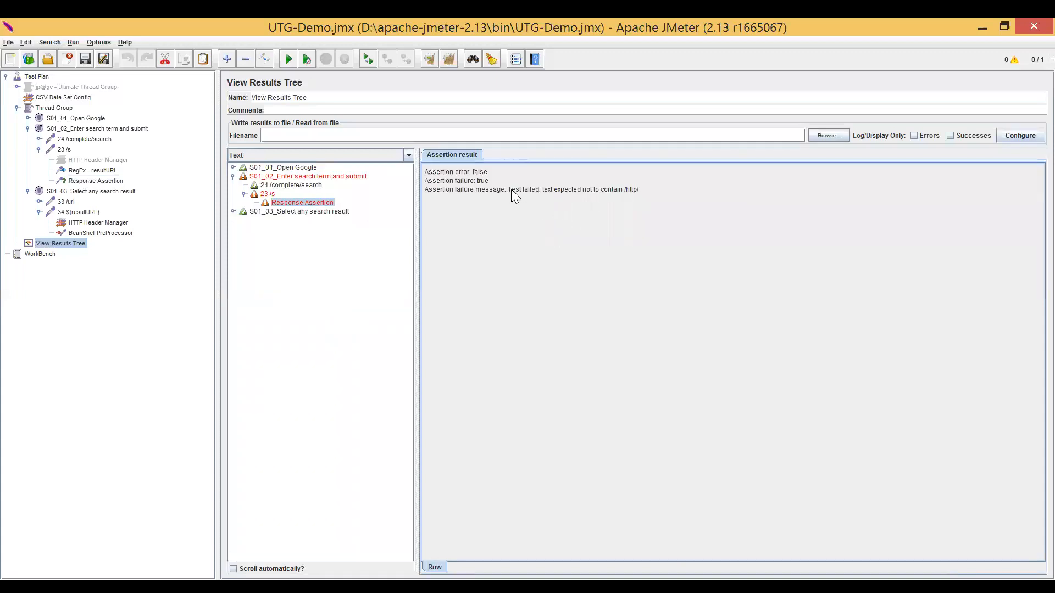
left_click_drag(578, 191, 599, 191)
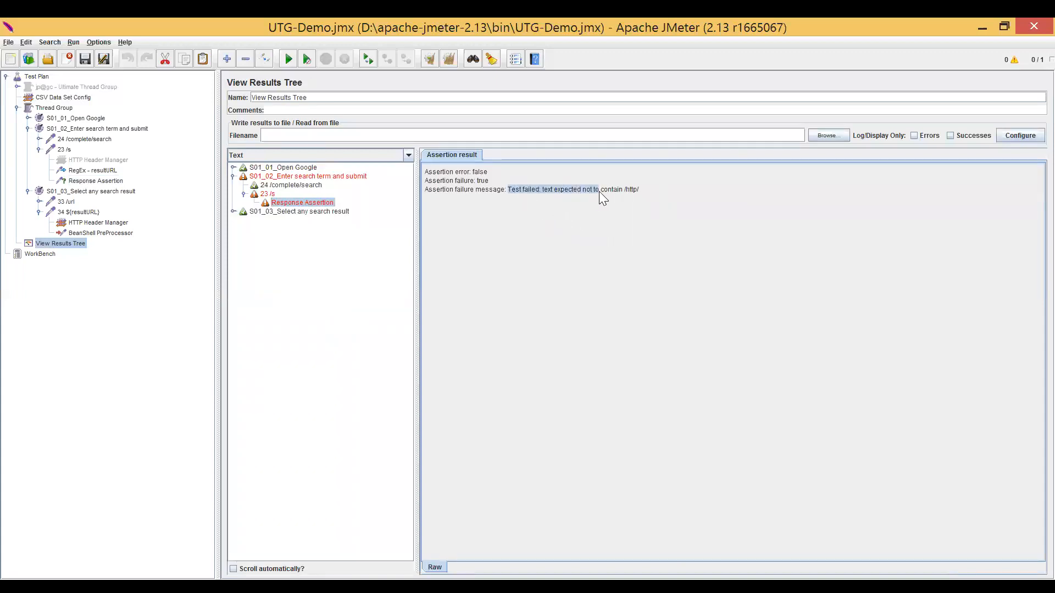
left_click(631, 189)
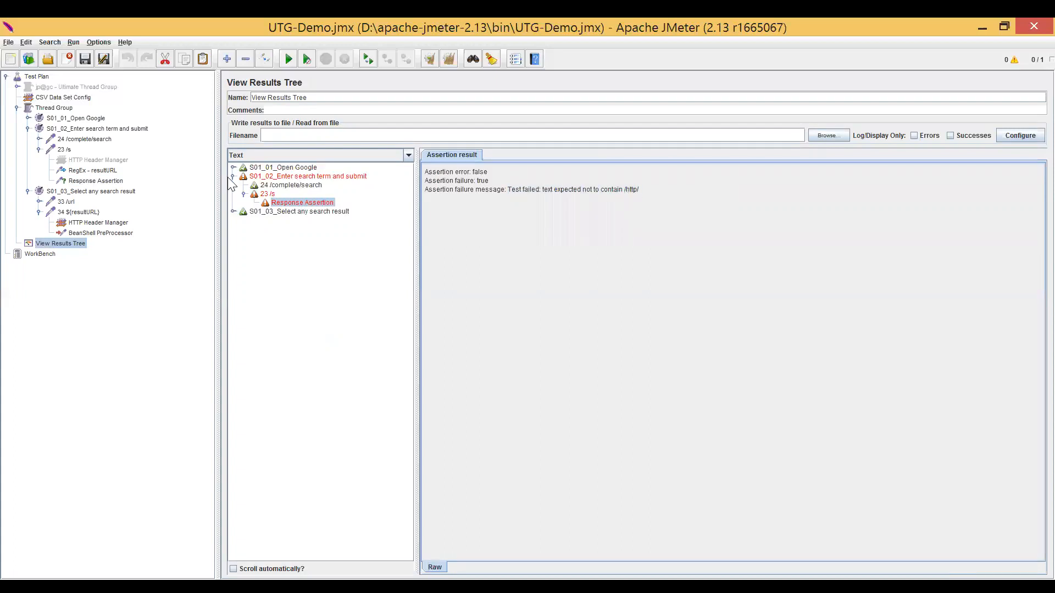
Add more pattern rows to the Response Assertion and fill two of them with https and href.
left_click(94, 181)
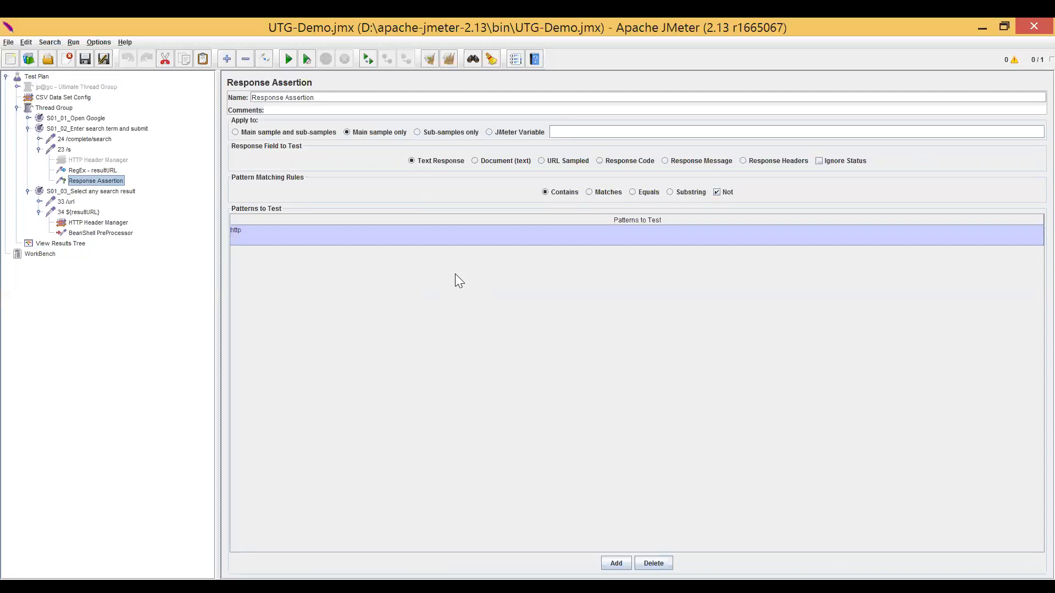
left_click(431, 227)
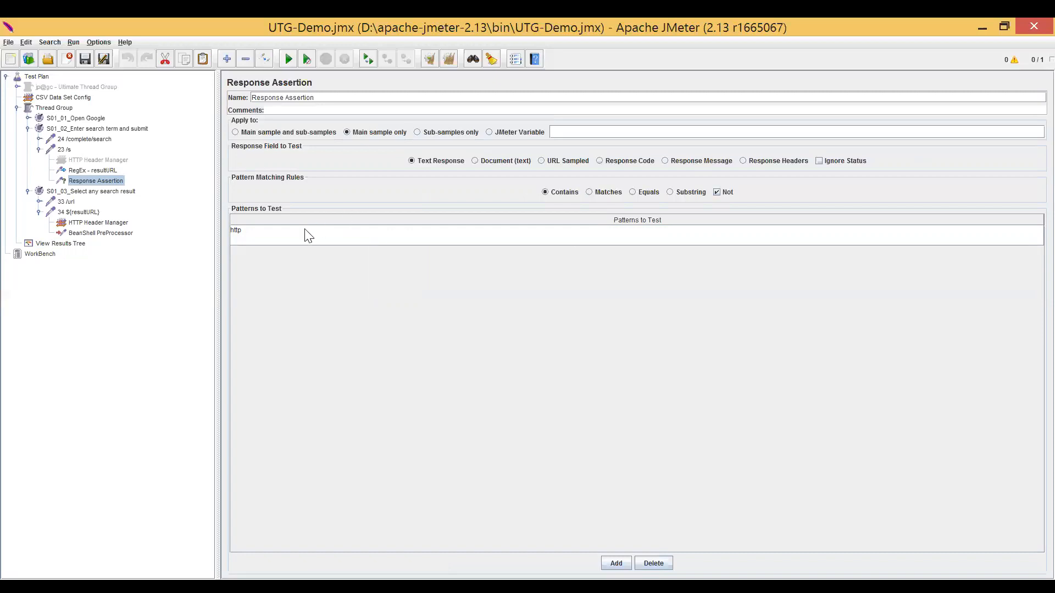
left_click(616, 564)
left_click(616, 563)
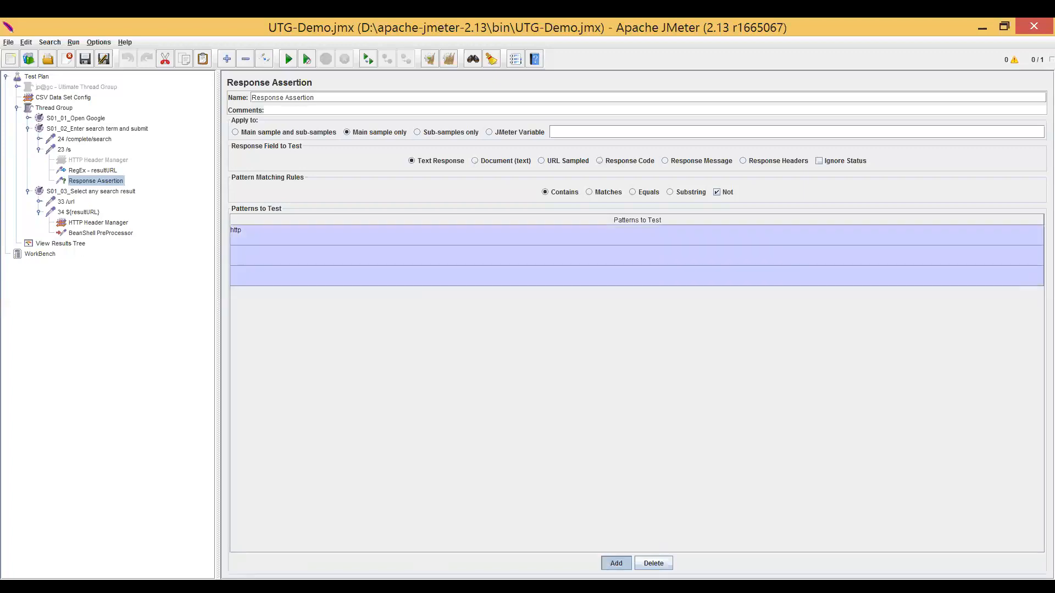
left_click(616, 563)
left_click(615, 563)
left_click(616, 563)
double_click(251, 255)
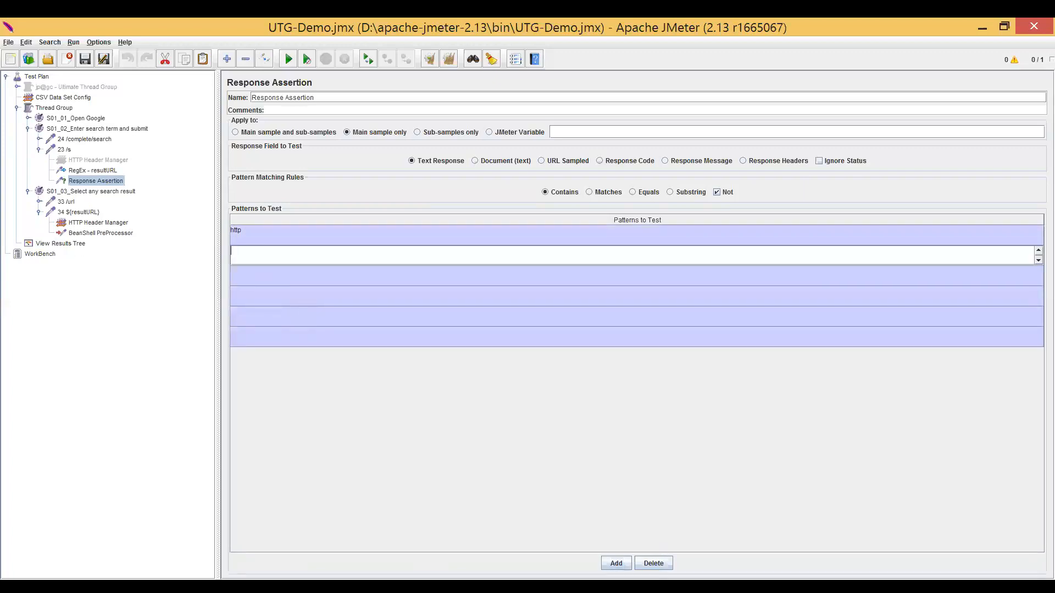
type("https")
double_click(261, 277)
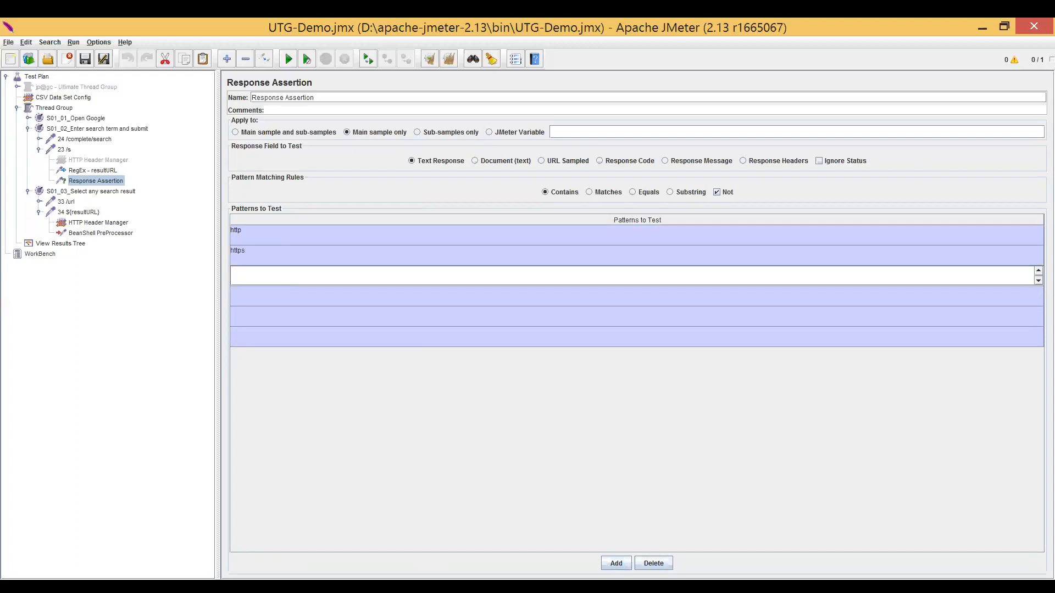
type("href")
double_click(262, 300)
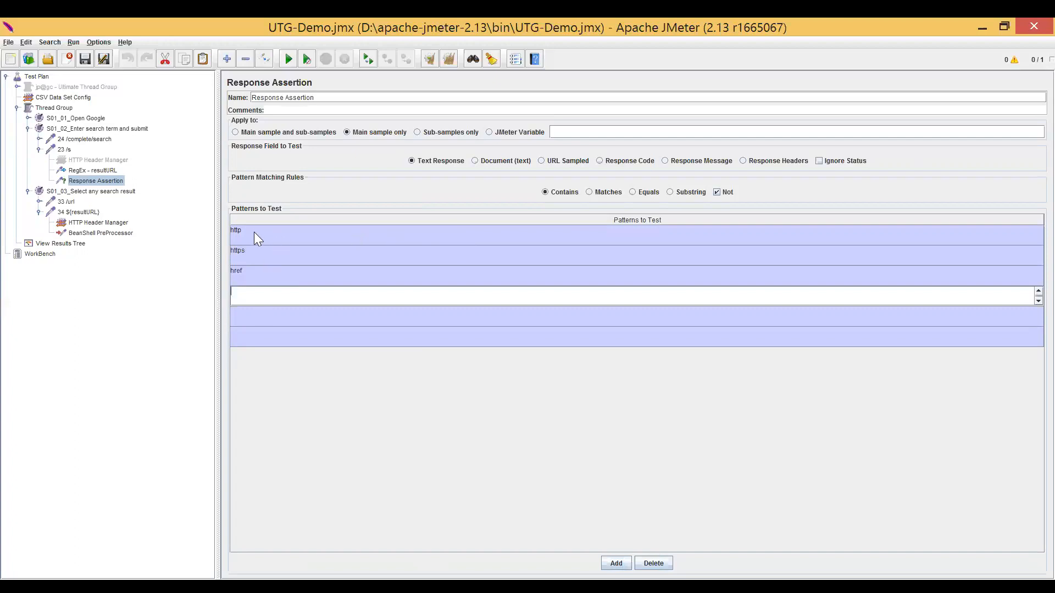
Turn off the Response Assertion's Not option and go through its http, https and href patterns.
left_click(717, 192)
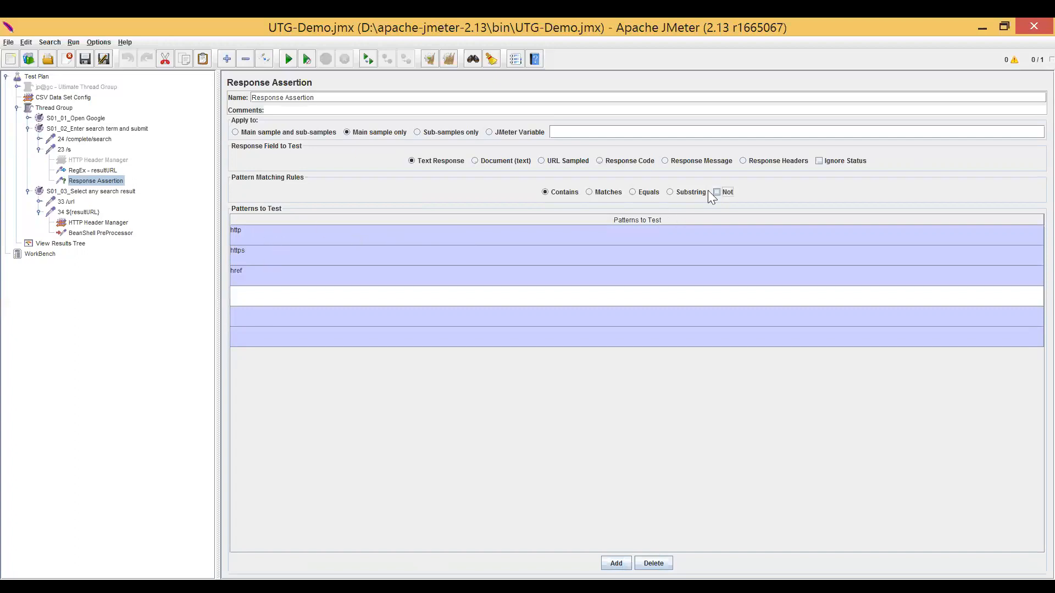
left_click(242, 236)
left_click(262, 258)
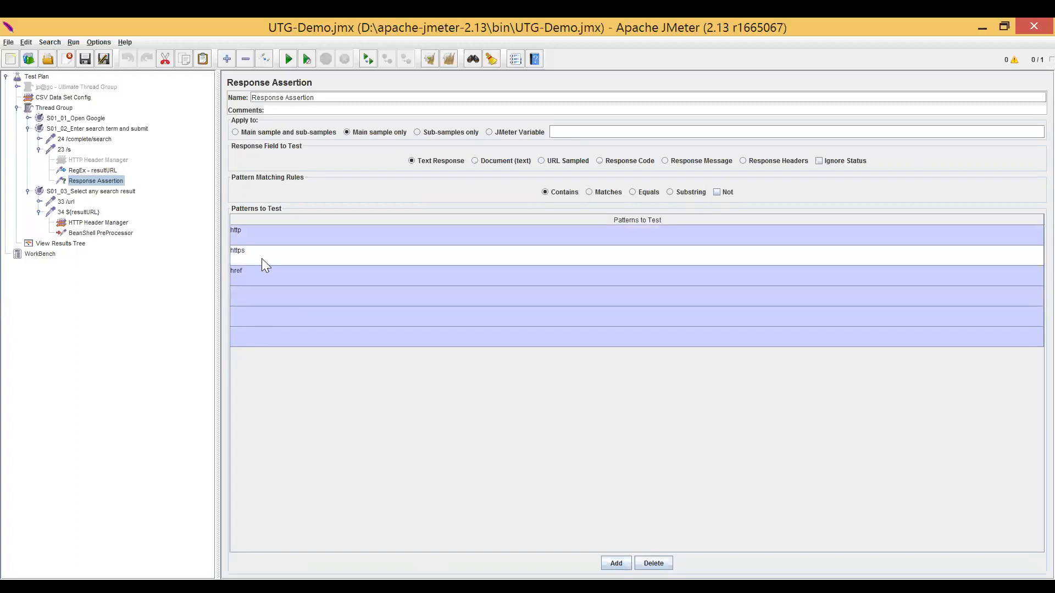
left_click(254, 277)
Try Response Headers and Text Response as the field to test, and set the Response Assertion to Response Code.
left_click(600, 160)
left_click(744, 160)
left_click(410, 160)
left_click(601, 163)
Open the sampler result of 24 /complete/search in View Results Tree and examine the status line in its response headers.
left_click(76, 245)
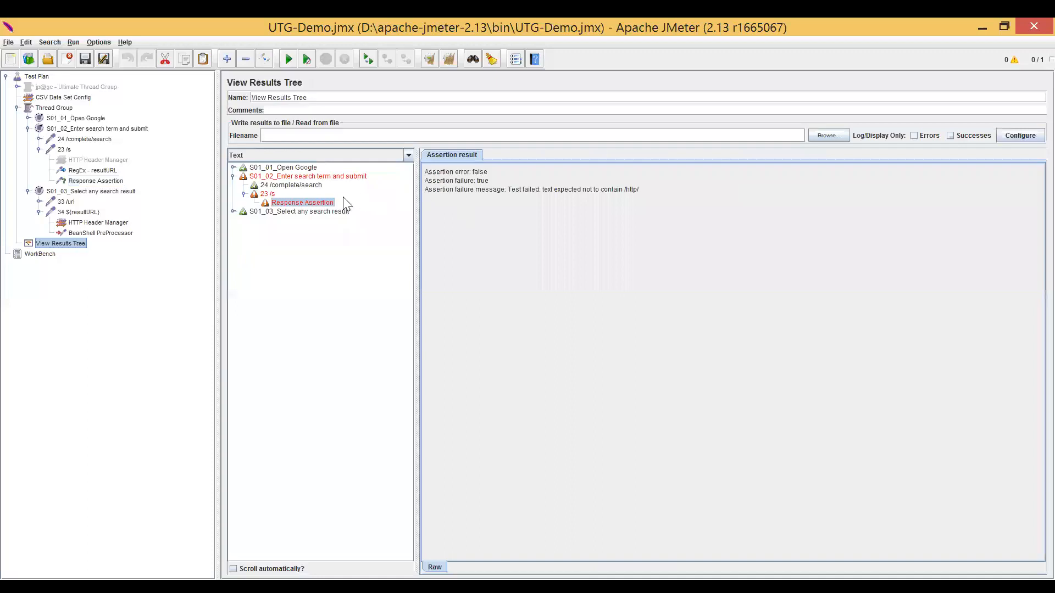
left_click(291, 185)
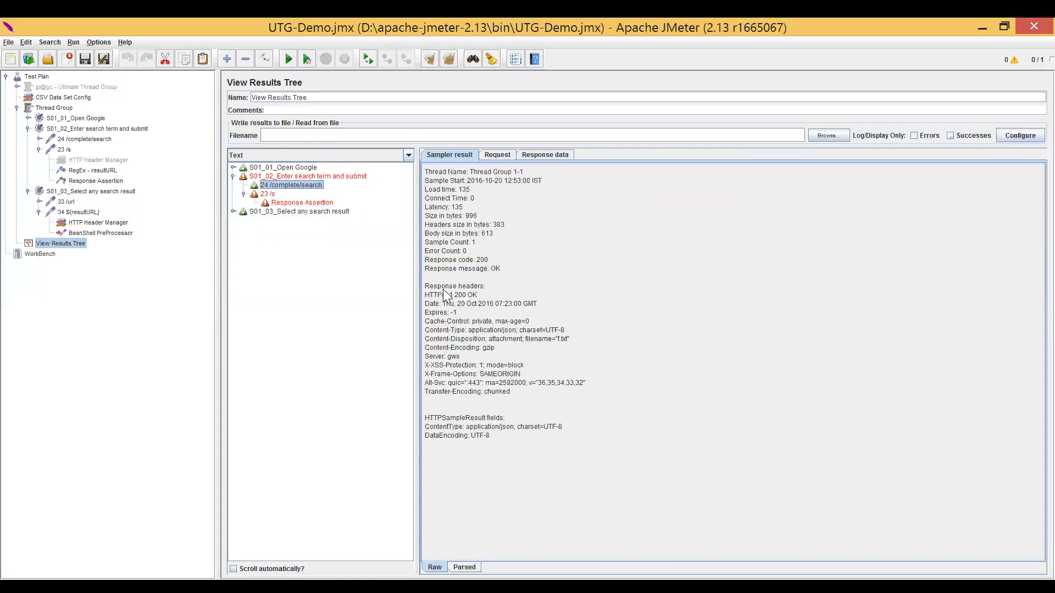
left_click_drag(426, 286, 480, 297)
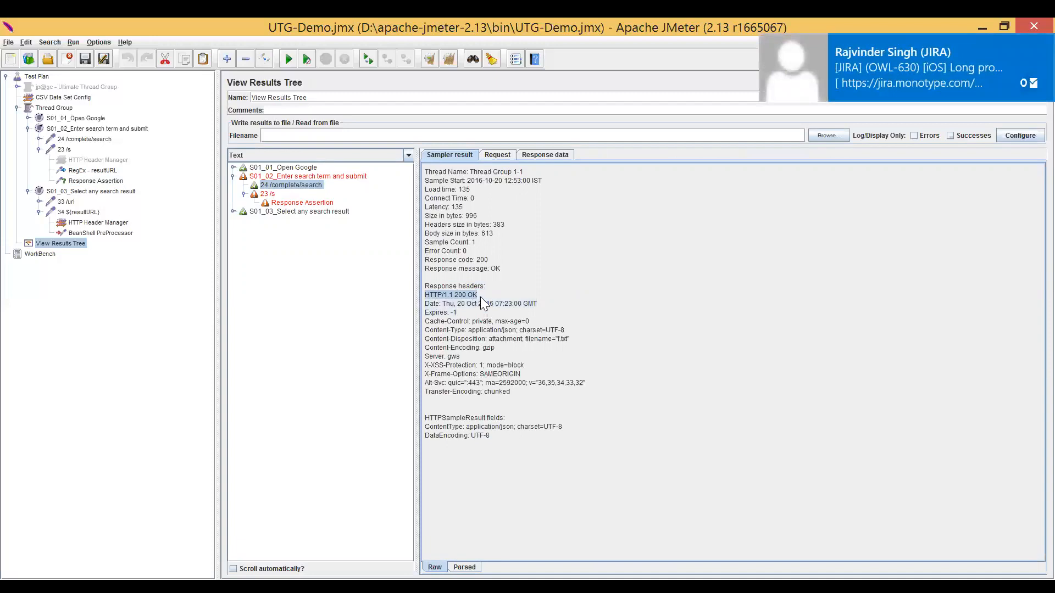
left_click(479, 295)
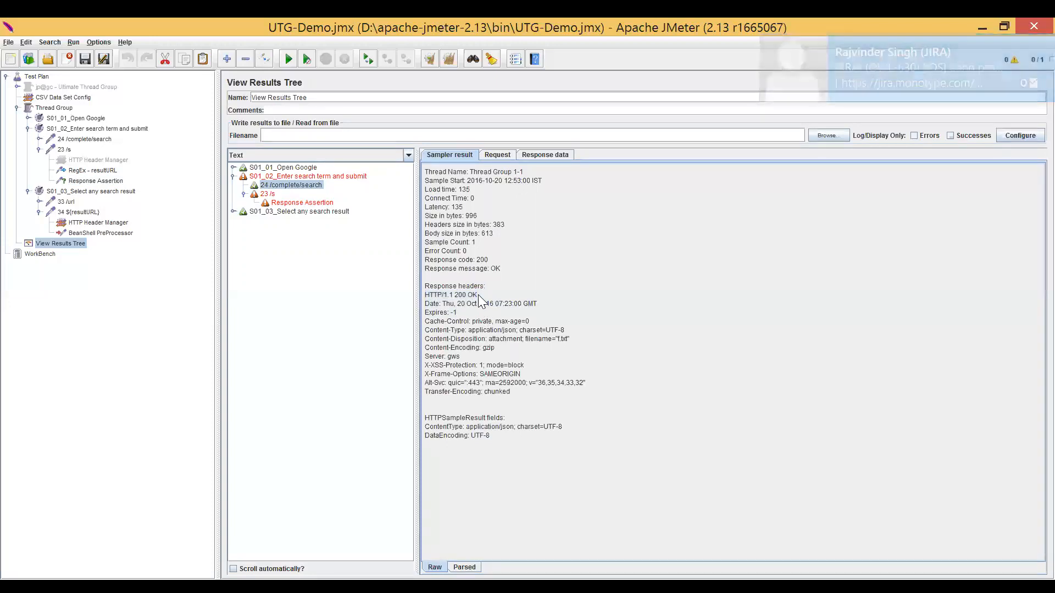
left_click_drag(459, 296, 427, 298)
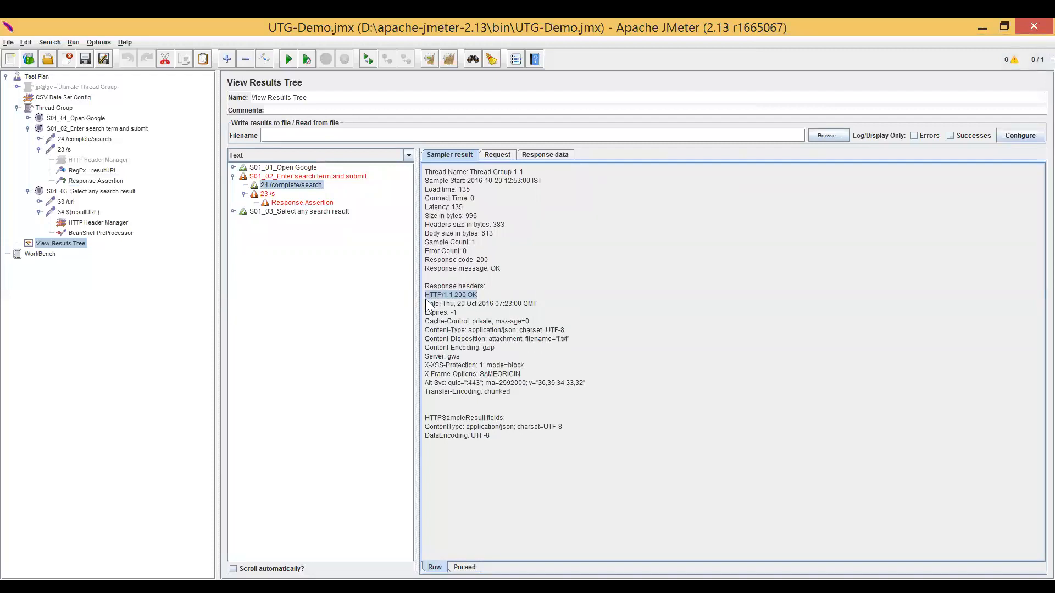
left_click(431, 309)
Review the Response Assertion settings, and view the request and response data of the 24 /complete/search result.
left_click(95, 182)
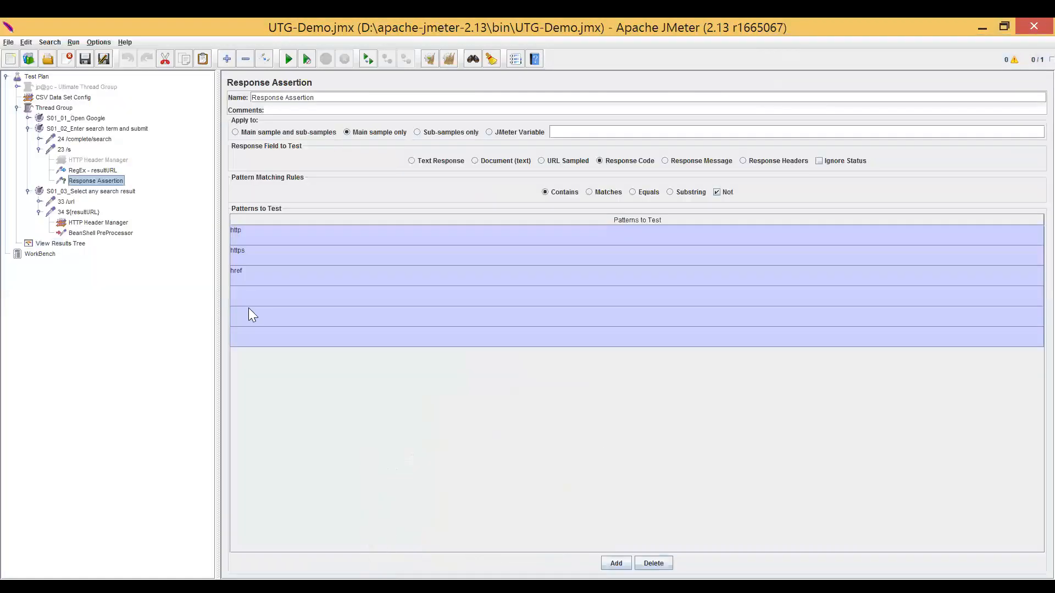
left_click(71, 243)
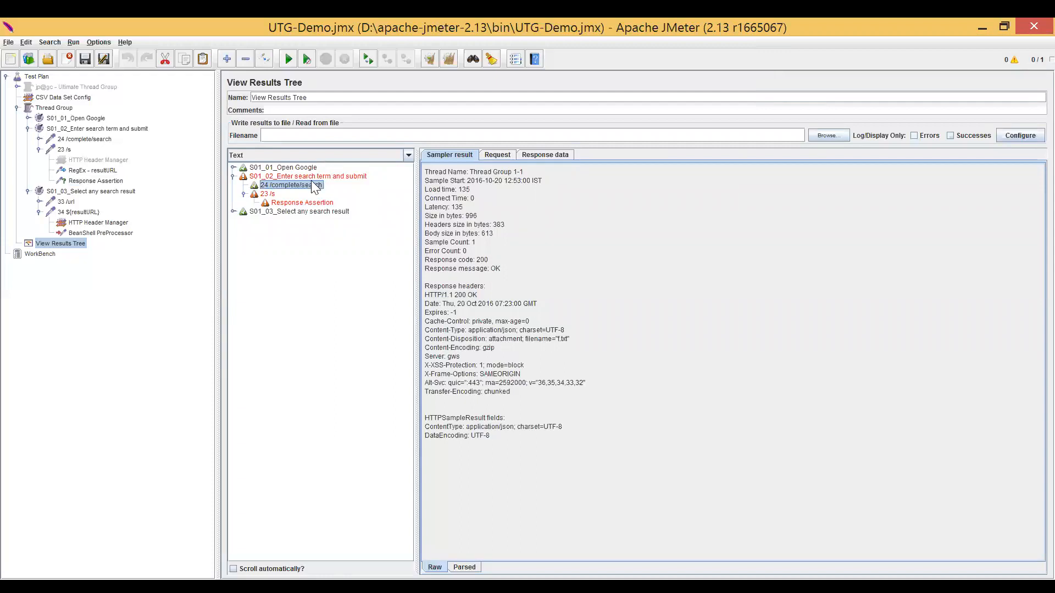
left_click(503, 154)
left_click(556, 155)
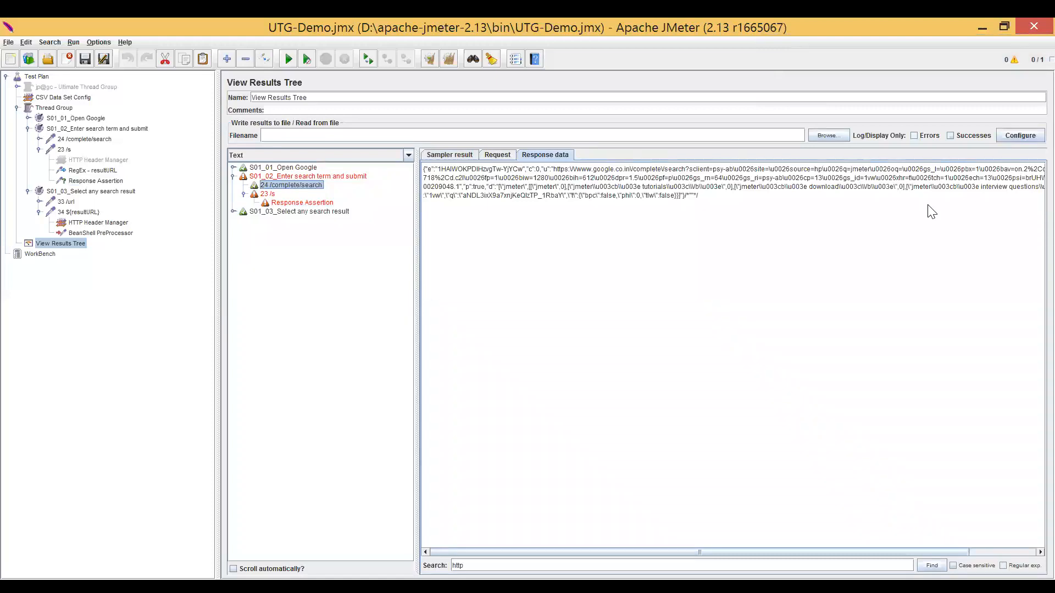
Limit View Results Tree to errors only, clear the existing results and rerun the test.
left_click(913, 135)
left_click(300, 176)
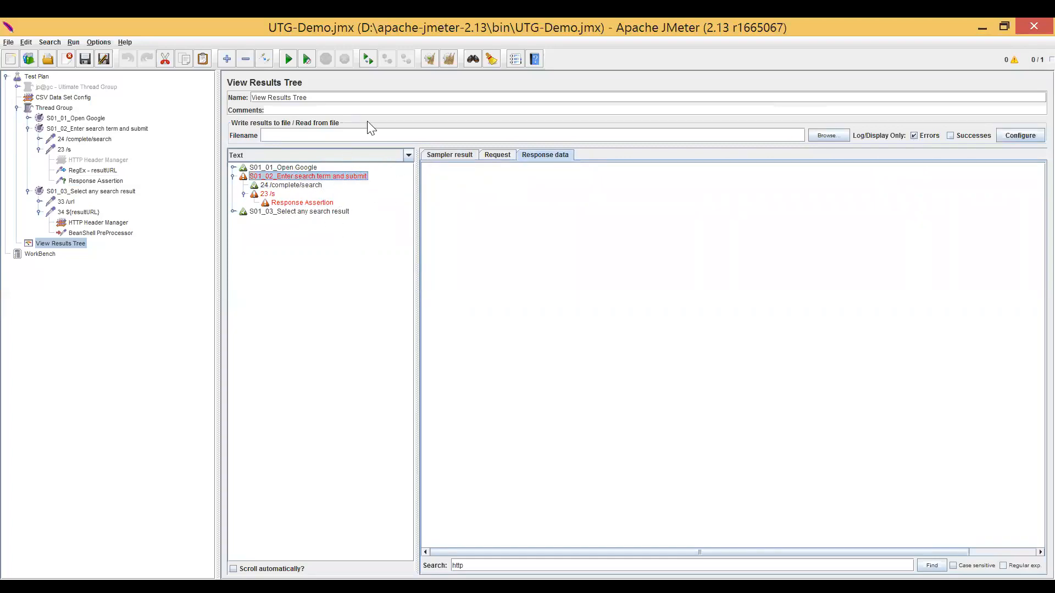
left_click(307, 167)
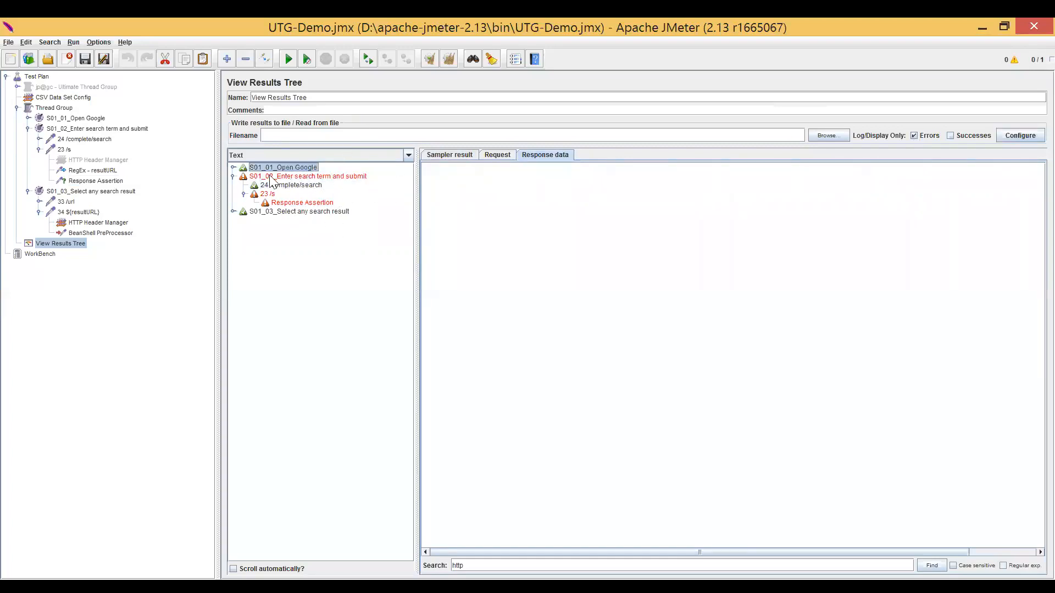
left_click(280, 212)
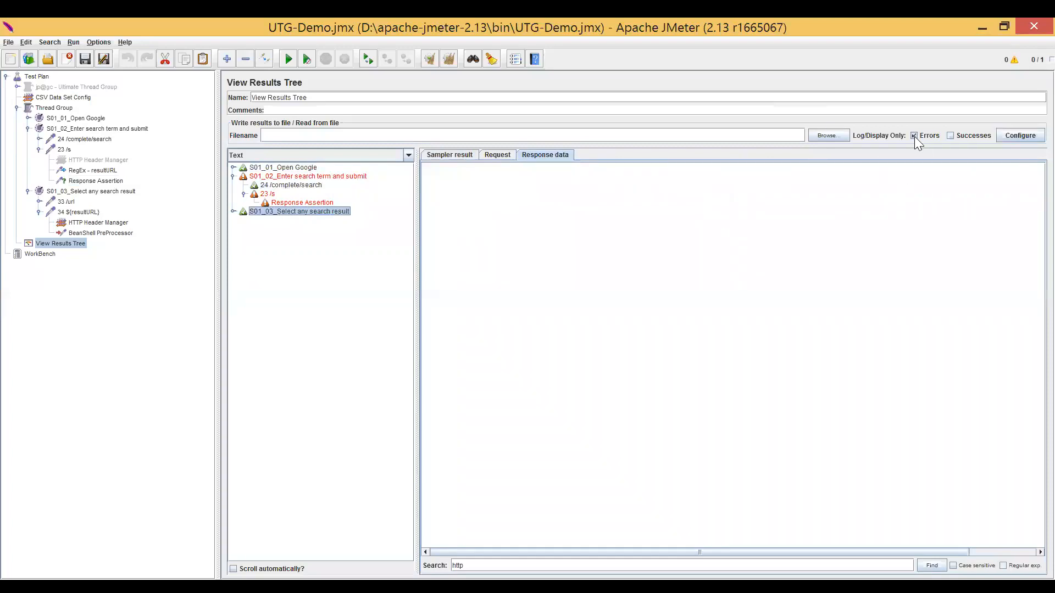
left_click(63, 243)
key("ctrl+e")
key("ctrl+r")
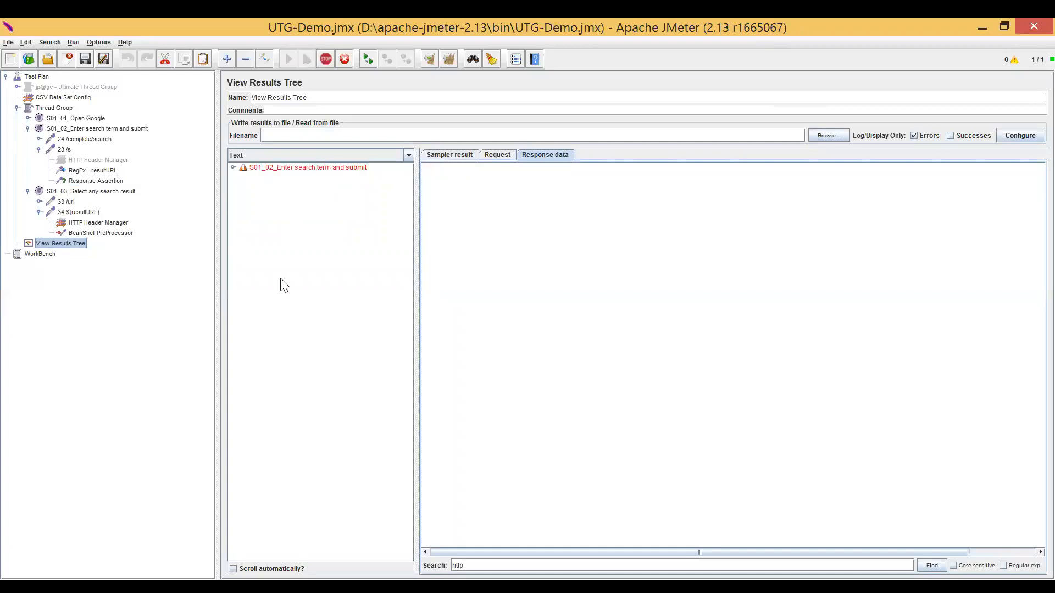
Expand the S01_02_Enter search term and submit result and compare its 24 /complete/search and 23 /s response data.
left_click(316, 168)
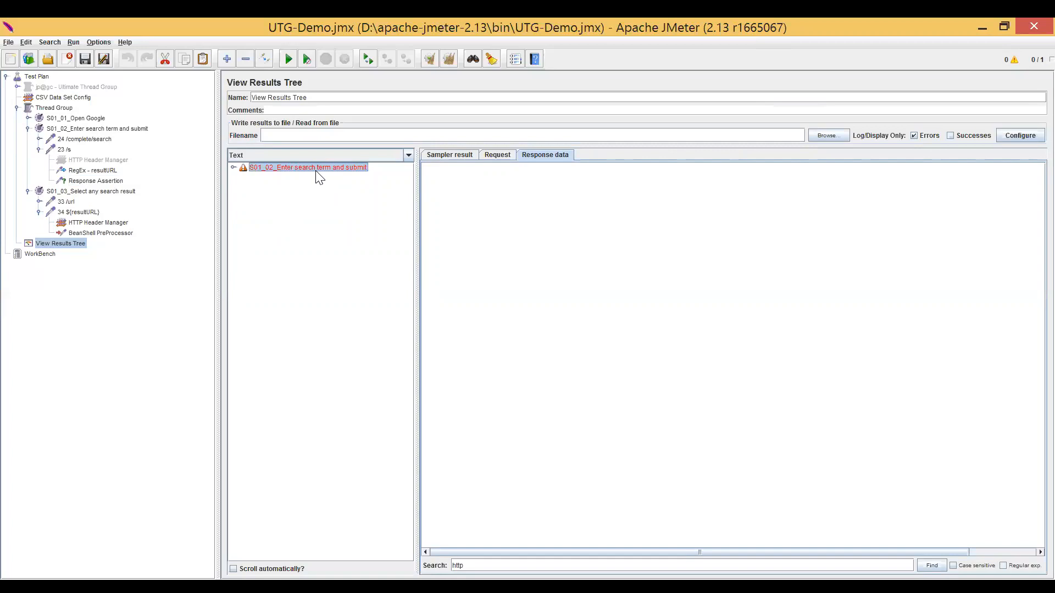
double_click(317, 171)
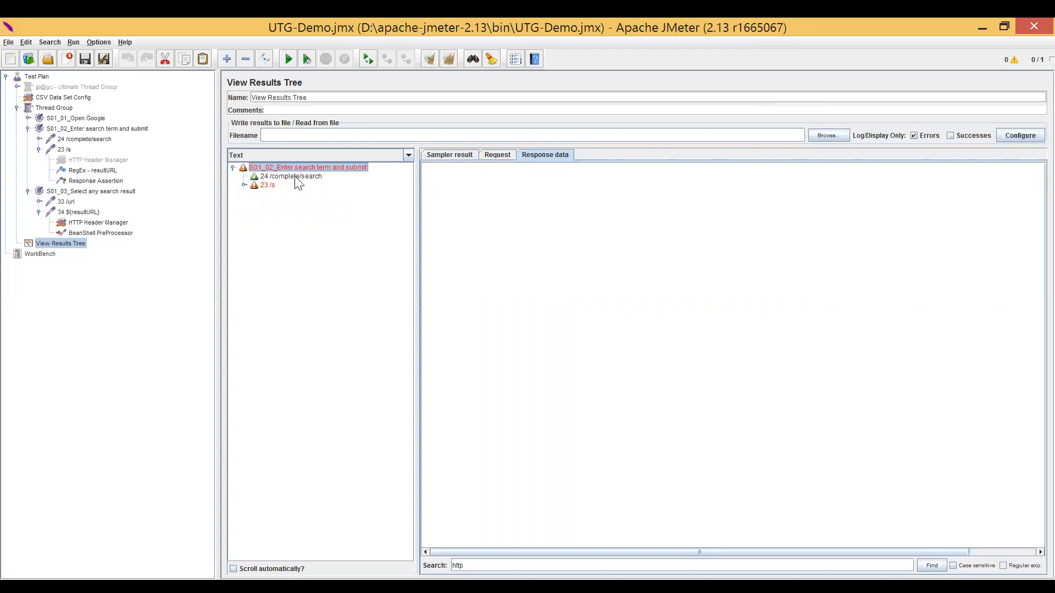
left_click(268, 186)
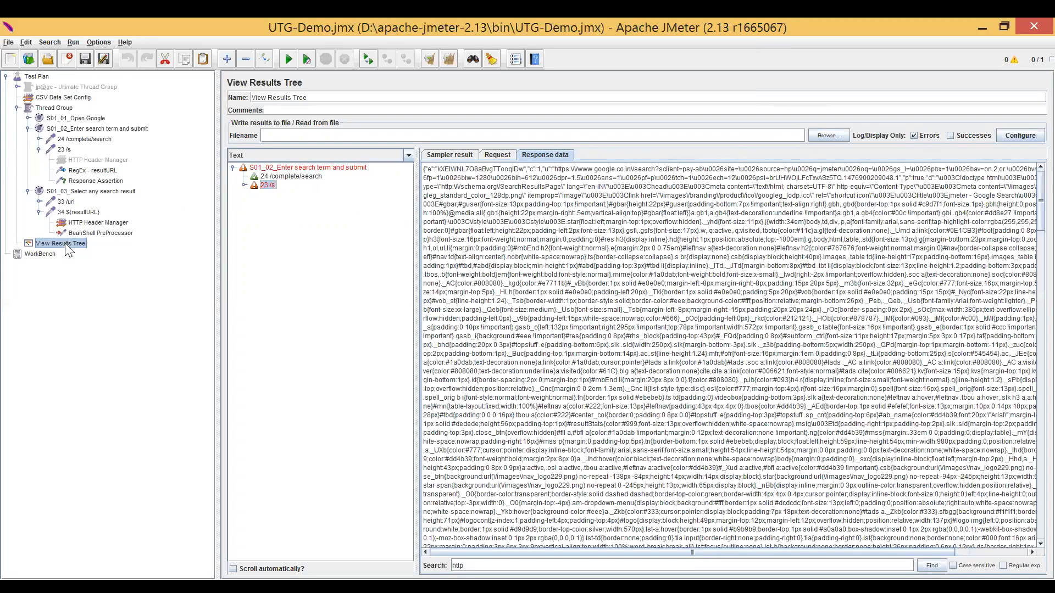
left_click(300, 176)
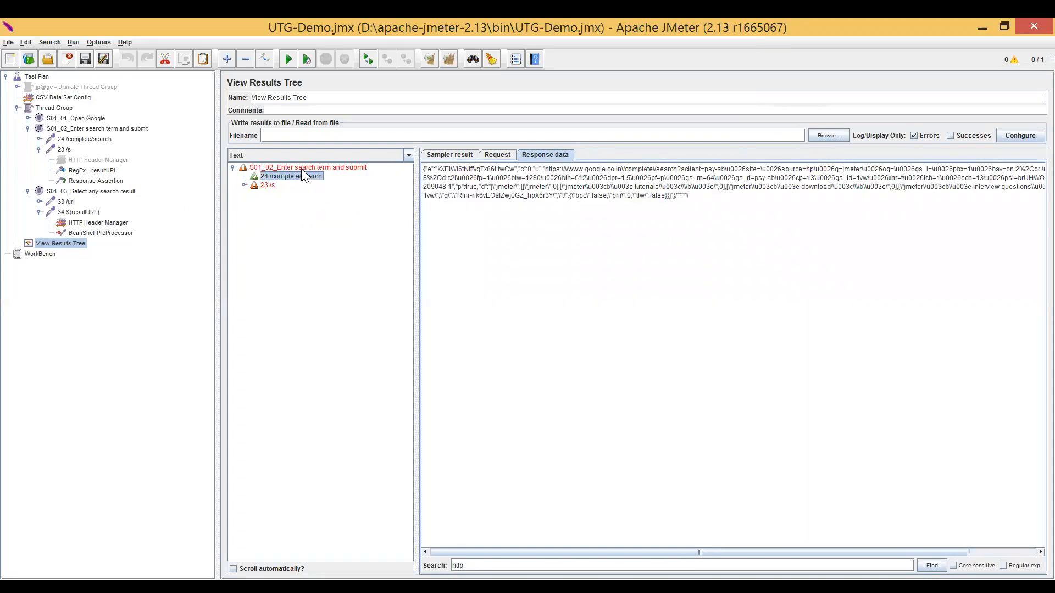
left_click(302, 168)
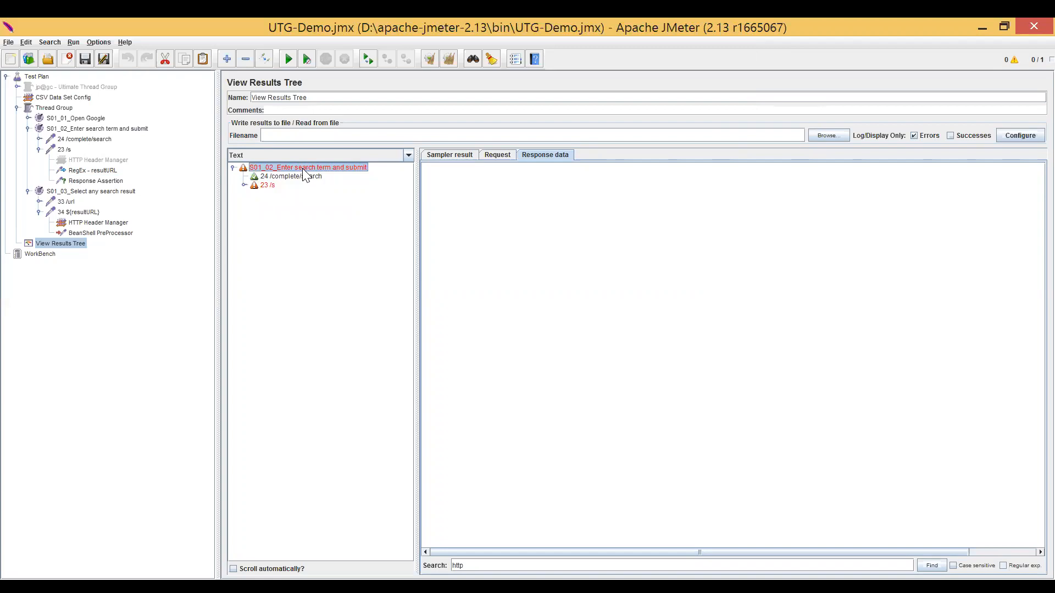
left_click(295, 177)
left_click(296, 167)
left_click(296, 176)
left_click(266, 186)
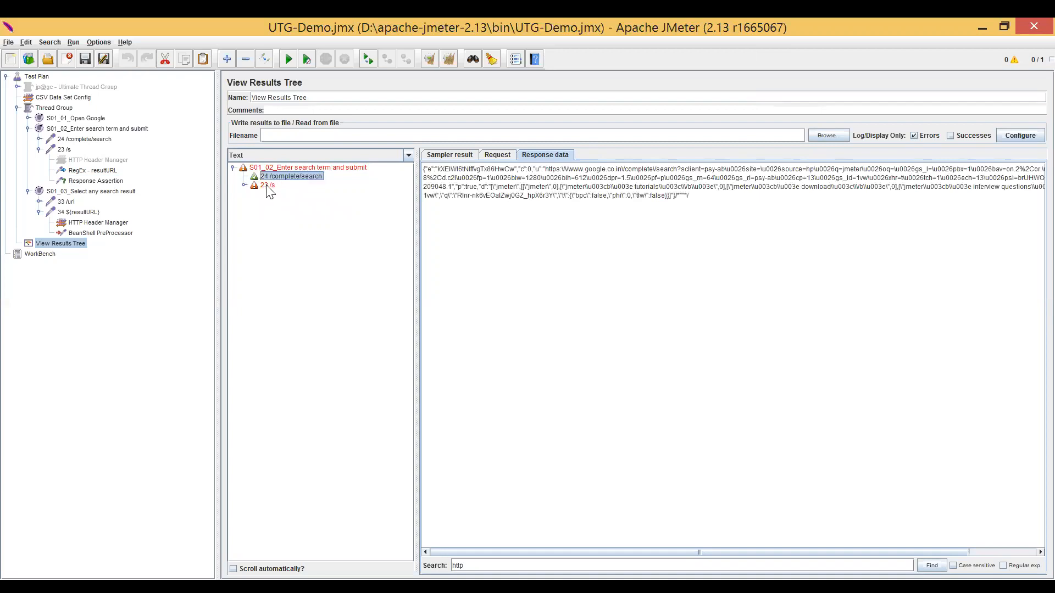
double_click(262, 171)
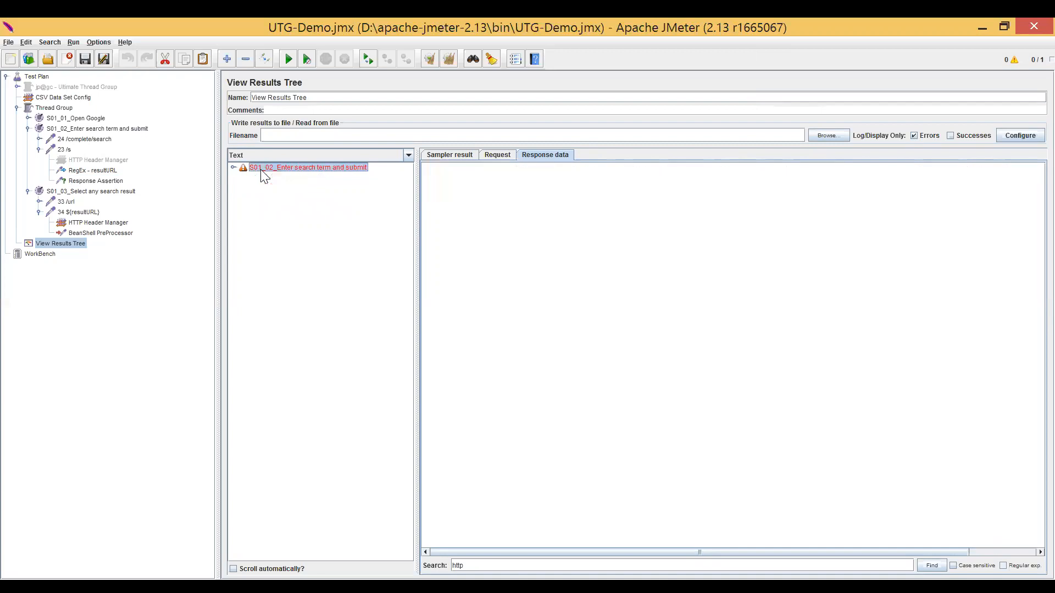
Add an Aggregate Report listener to the Thread Group.
left_click(61, 108)
right_click(60, 108)
mouse_move(115, 114)
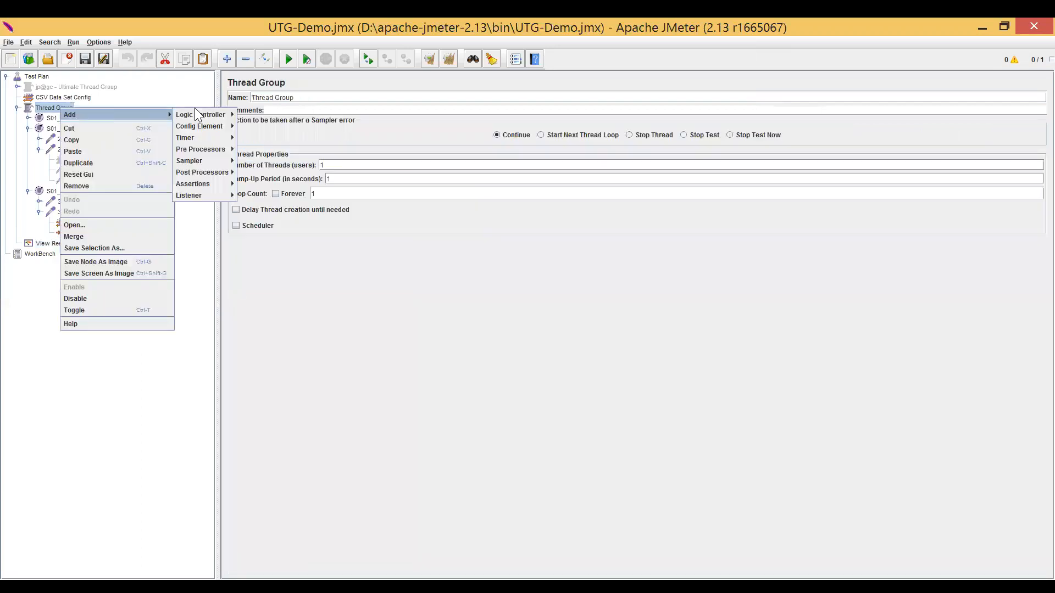
mouse_move(218, 195)
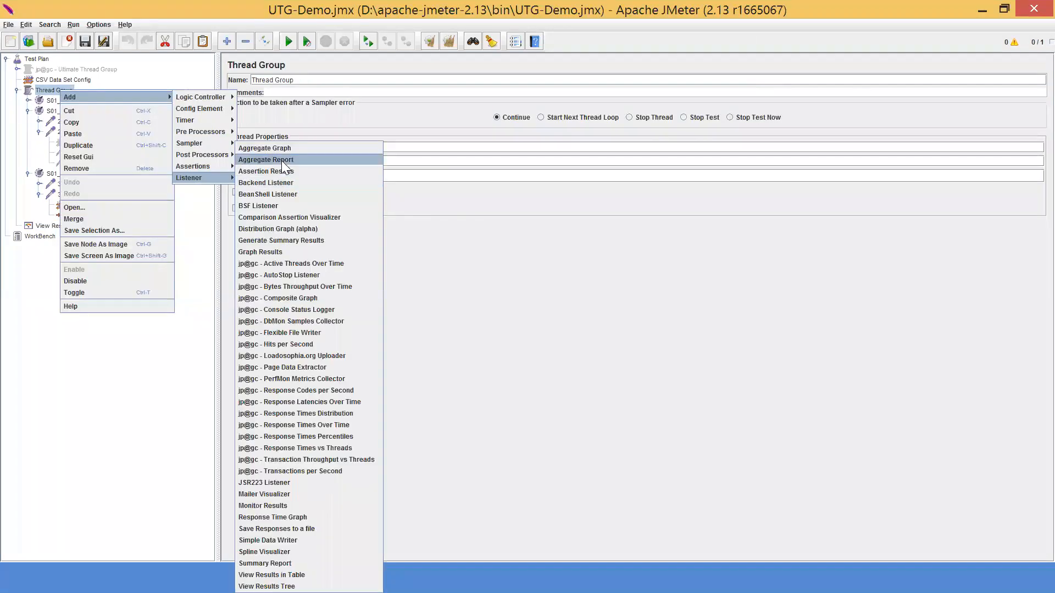
left_click(274, 160)
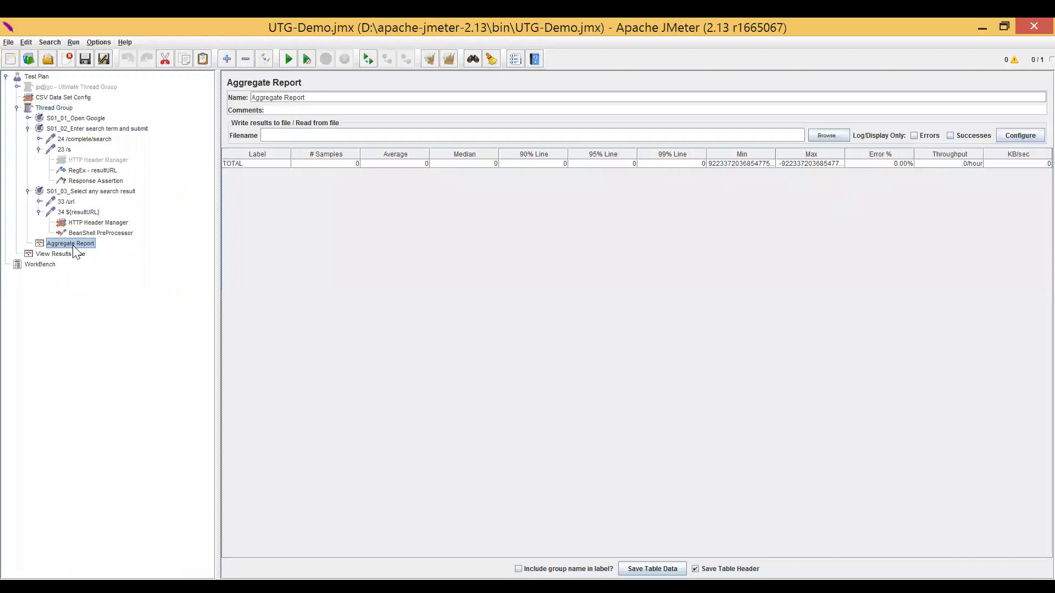
Run the test and examine the average and throughput of S01_01_Open Google in the Aggregate Report.
key("ctrl+r")
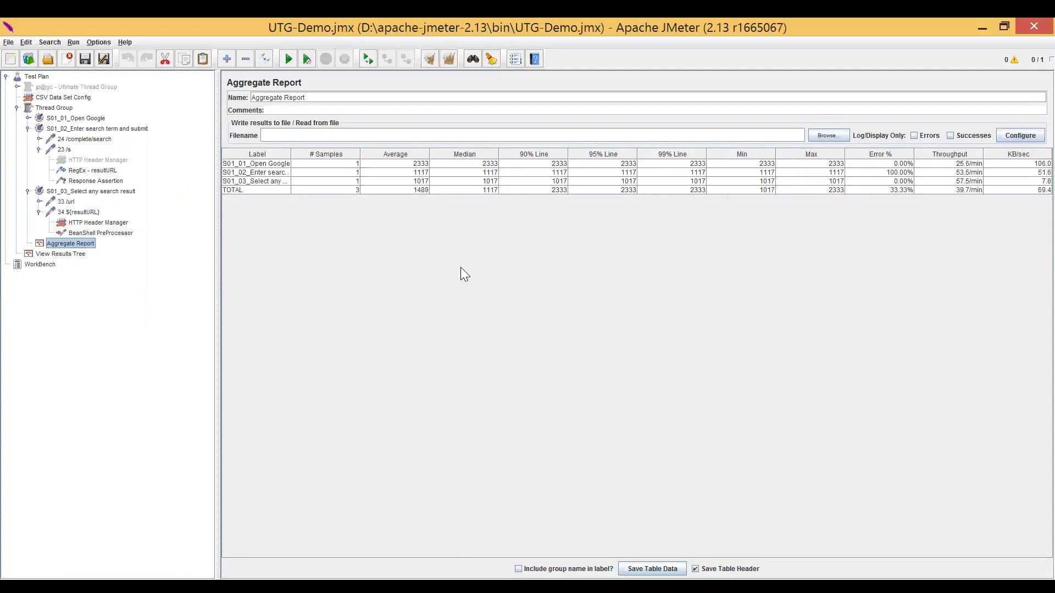
left_click(411, 163)
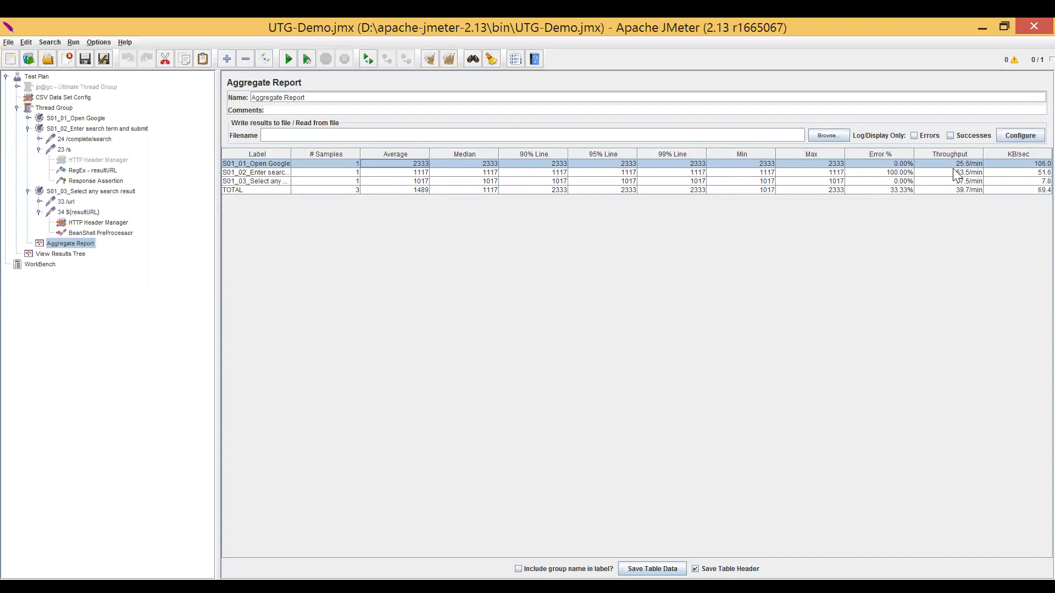
left_click(979, 164)
Add a jp@gc - Active Threads Over Time listener to the Thread Group.
right_click(53, 108)
mouse_move(140, 108)
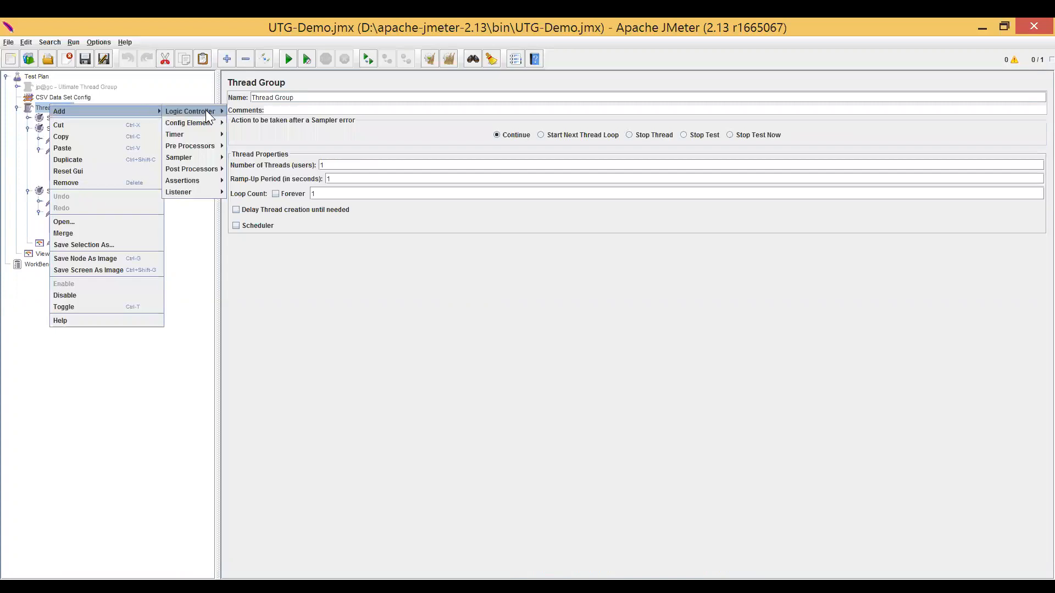
mouse_move(217, 193)
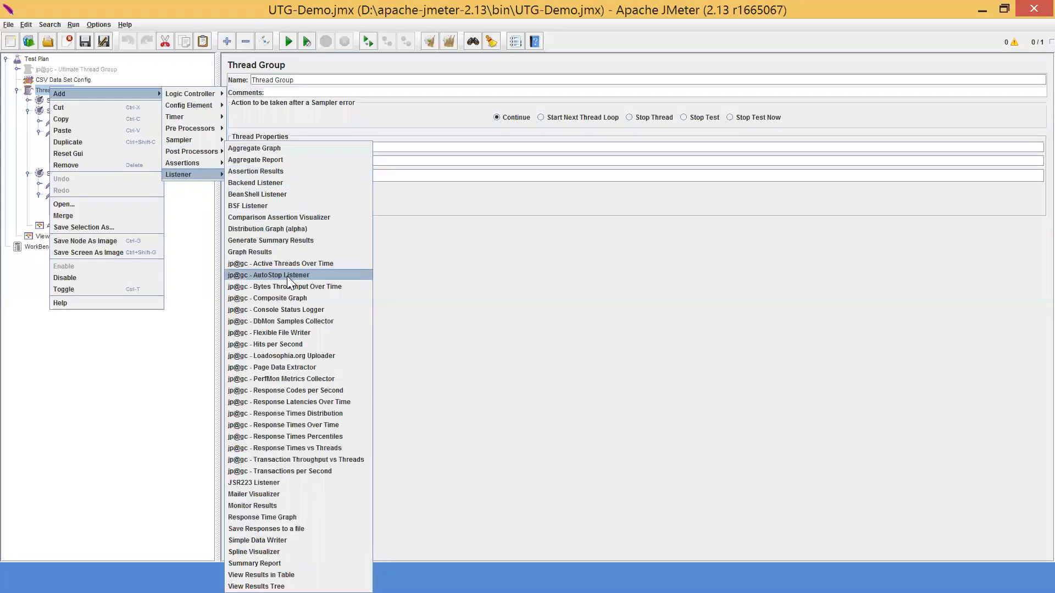
left_click(280, 264)
Add a jp@gc - Response Codes per Second listener to the Thread Group.
left_click(54, 91)
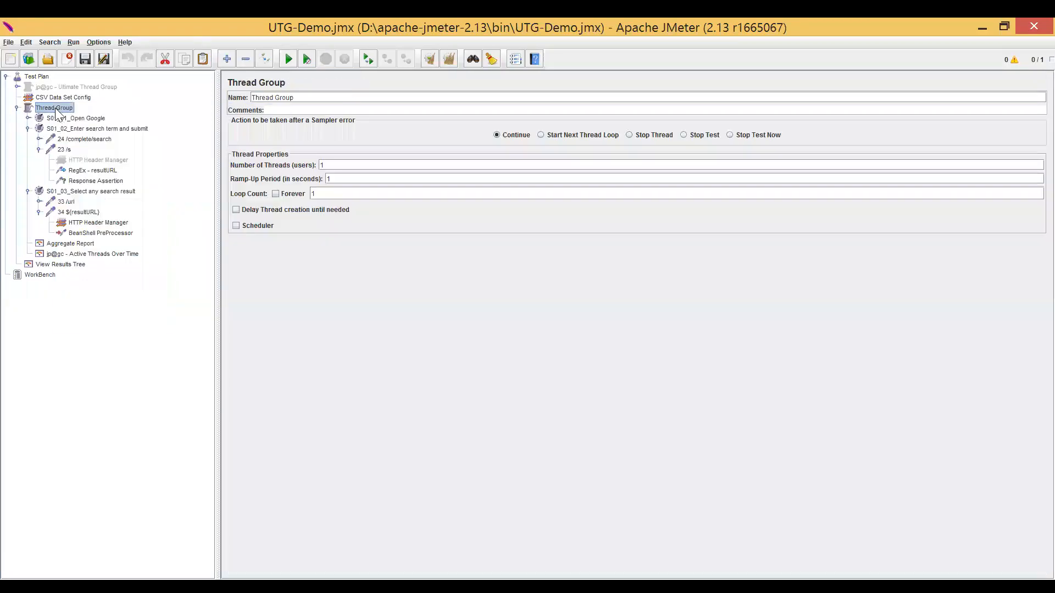
right_click(55, 91)
mouse_move(131, 97)
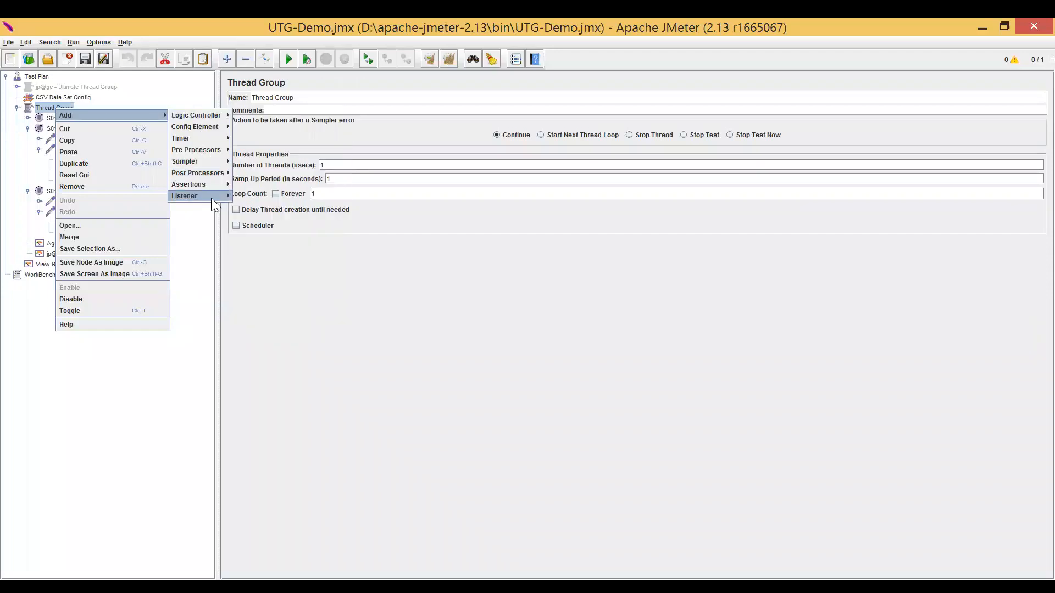
mouse_move(211, 197)
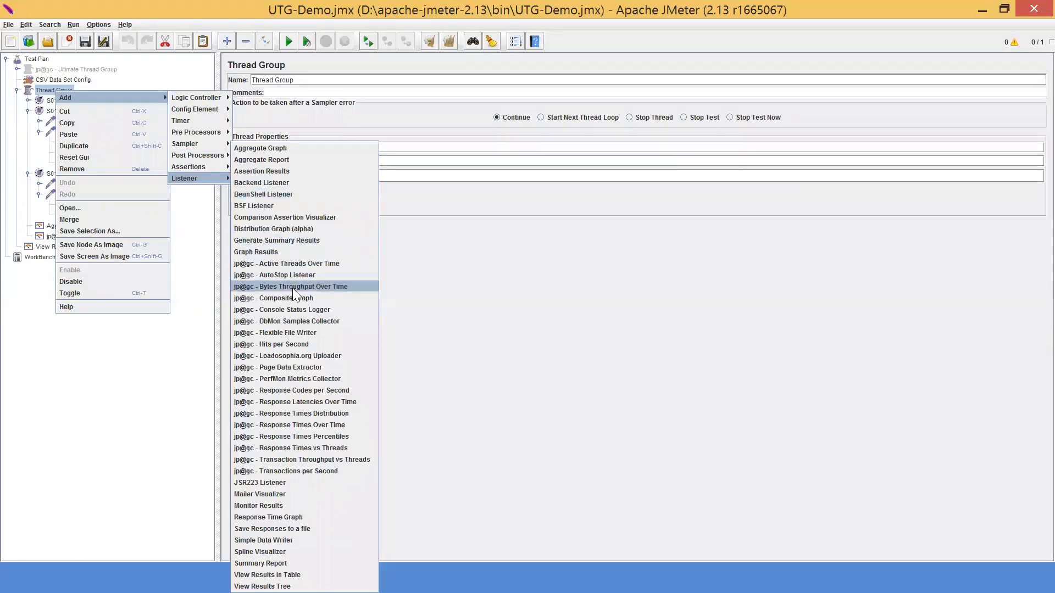
left_click(304, 389)
Add a jp@gc - Response Times Over Time listener to the Thread Group.
right_click(62, 89)
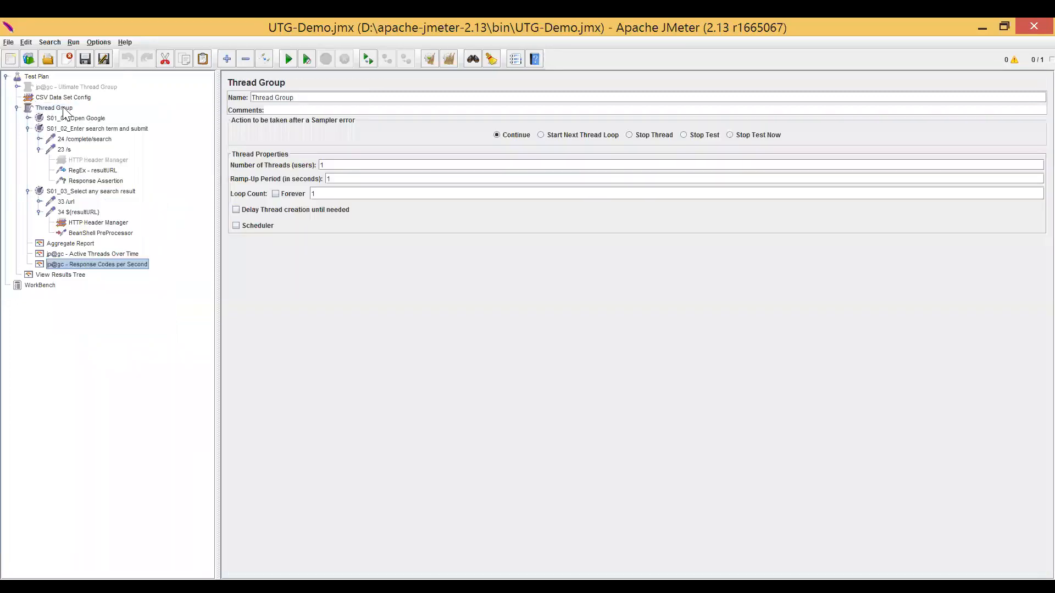
mouse_move(168, 100)
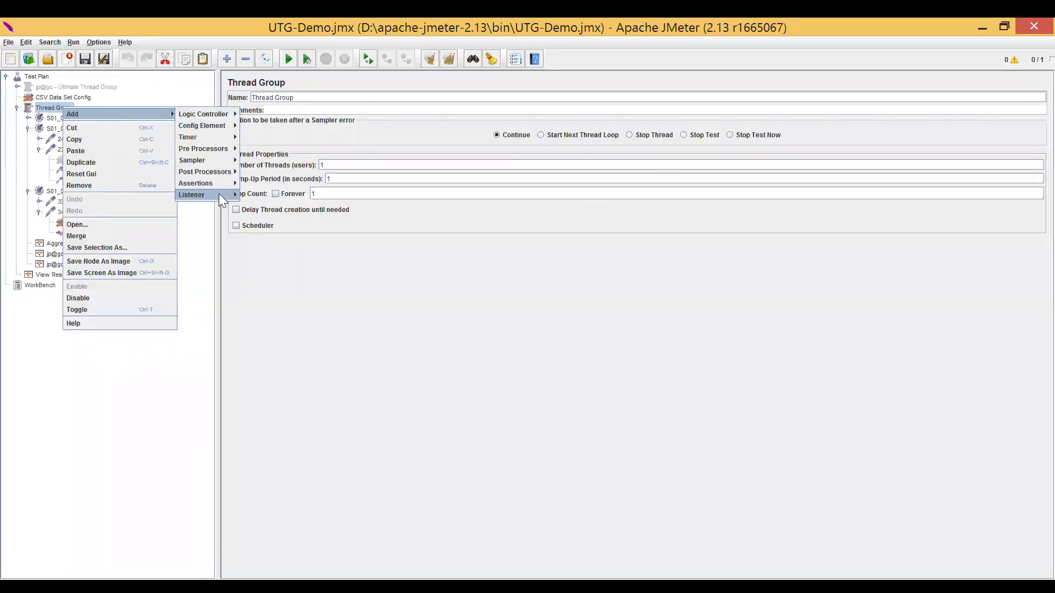
mouse_move(219, 193)
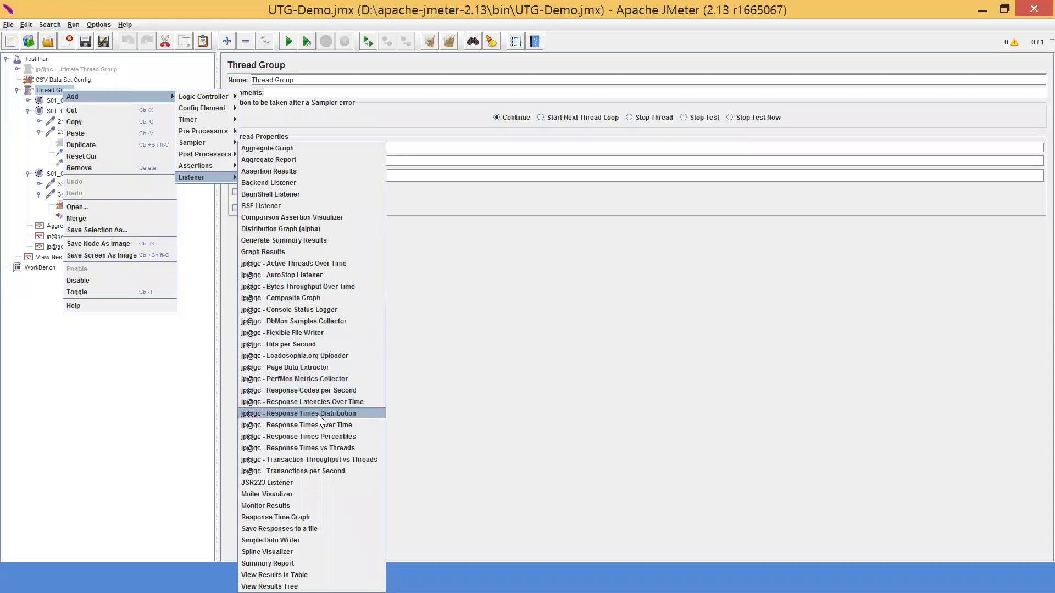
key("Return")
Add a jp@gc - Response Times vs Threads listener to the Thread Group.
left_click(55, 90)
right_click(61, 91)
mouse_move(112, 119)
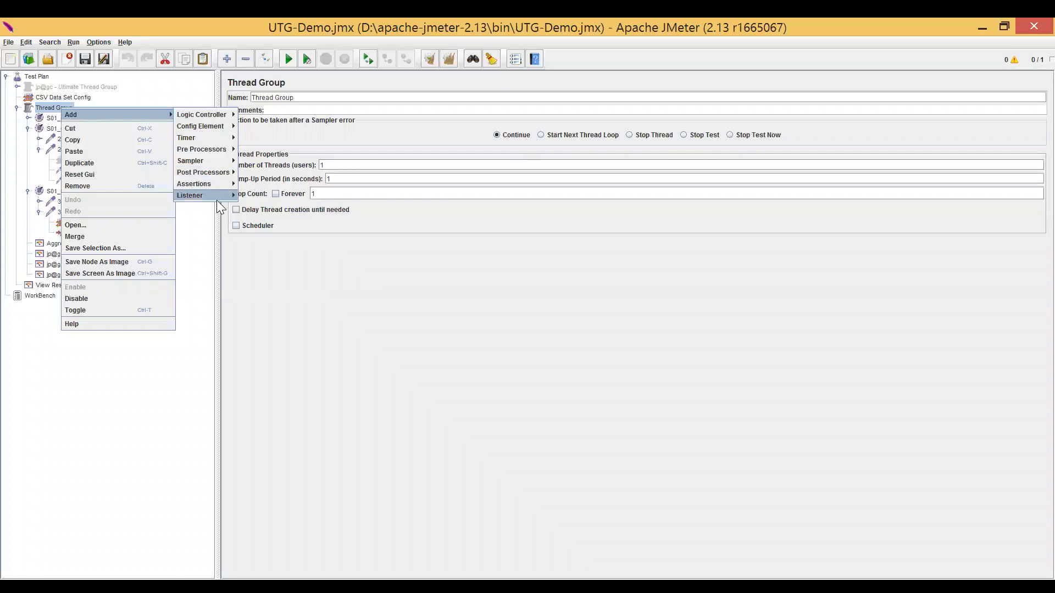
mouse_move(217, 196)
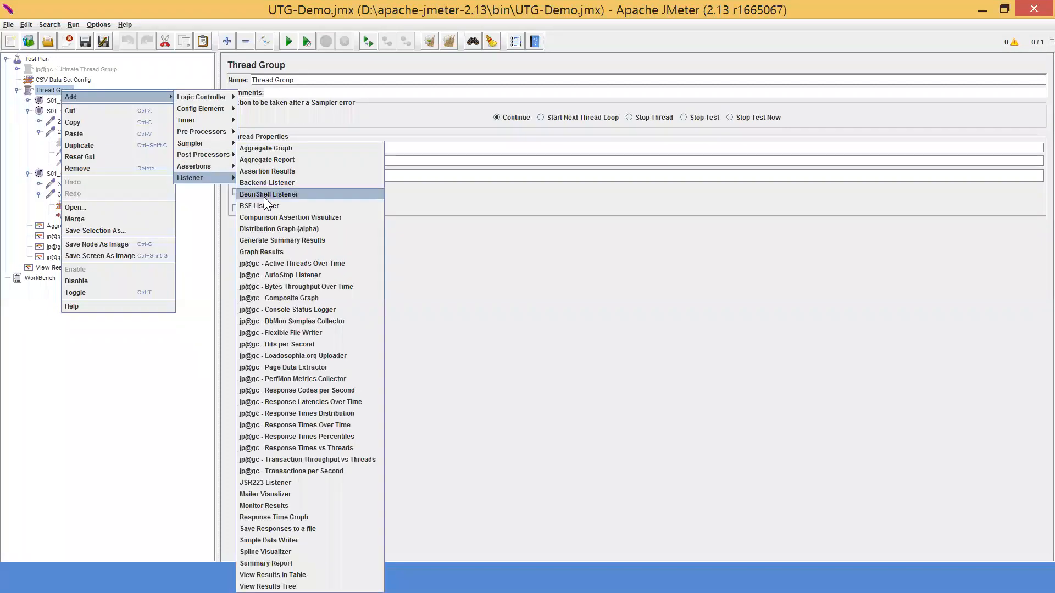
left_click(355, 451)
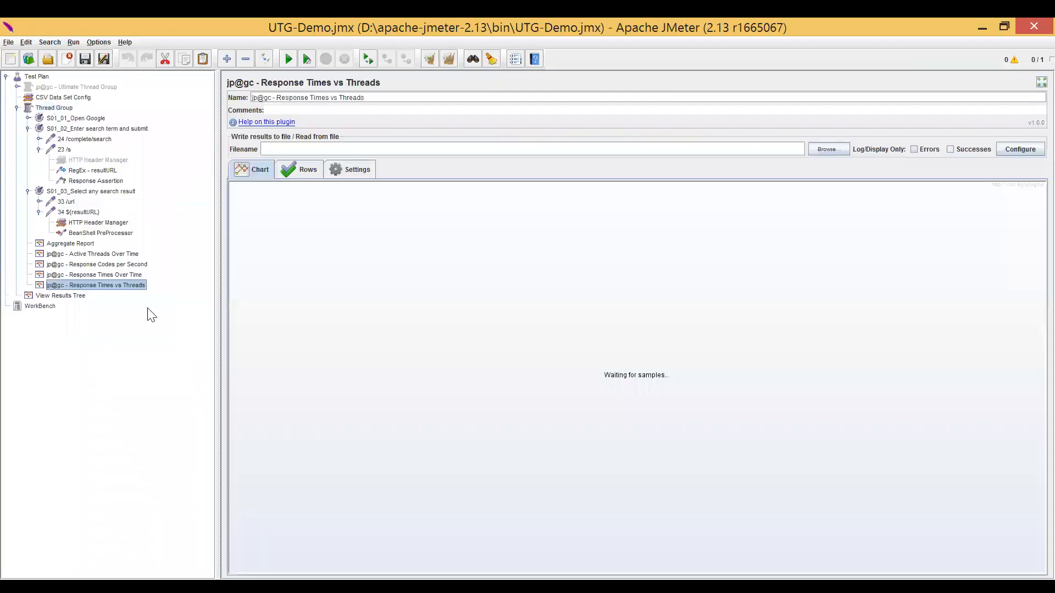
Configure the Thread Group with 10 users, a ramp-up period of 5 seconds and a loop count of 30.
left_click(55, 108)
left_click(340, 165)
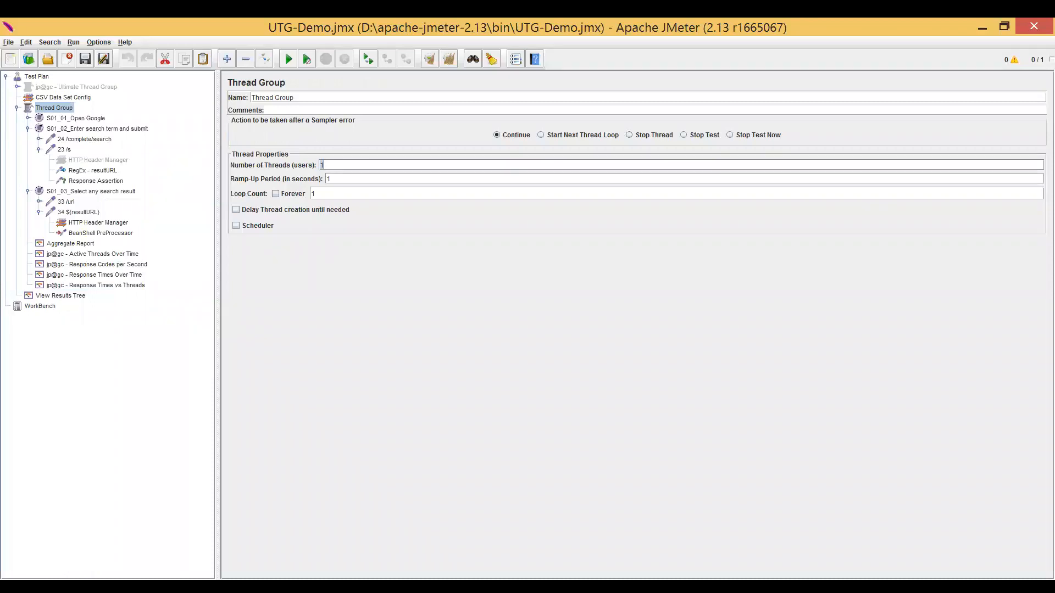
type("10")
key("Tab")
key("Tab")
key("BackSpace")
key("BackSpace")
type("30")
double_click(329, 179)
type("5")
double_click(316, 194)
Delete the Response Assertion from the 23 /s request and collapse the S01_02 and S01_03 transaction controllers.
left_click(96, 183)
key("Delete")
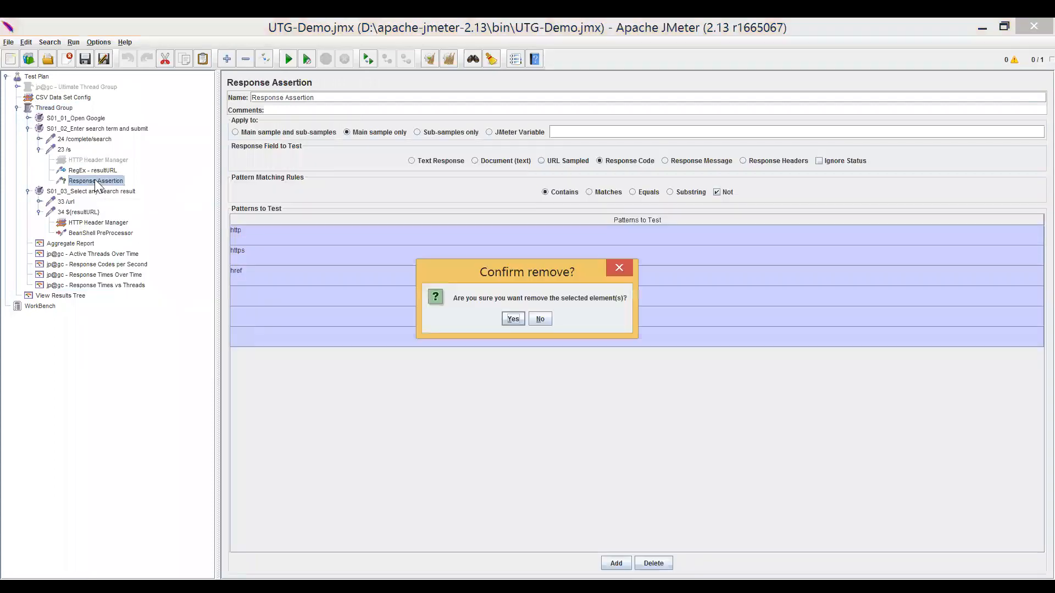
key("Return")
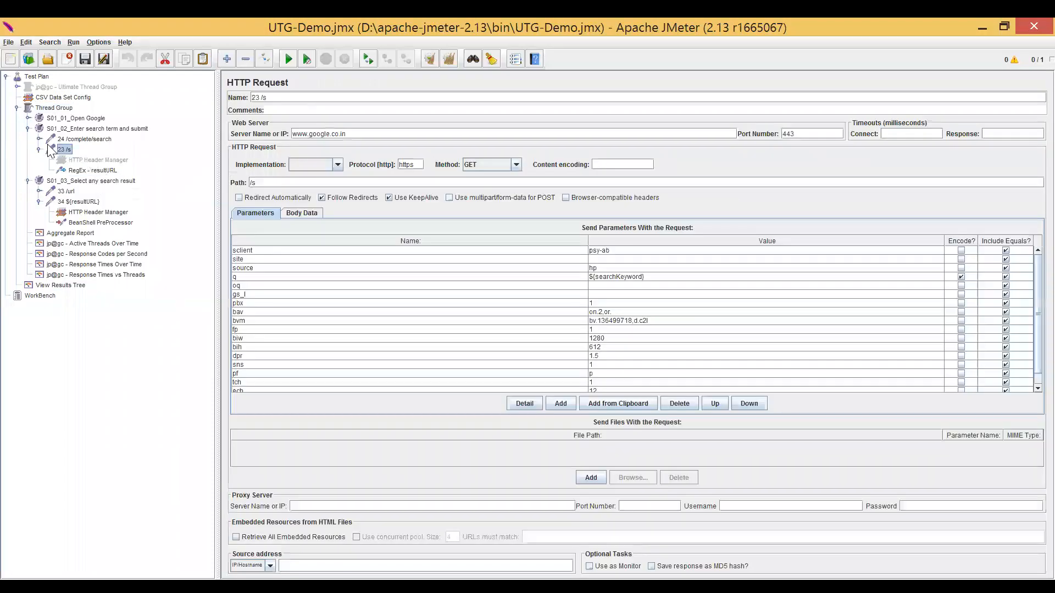
left_click(39, 149)
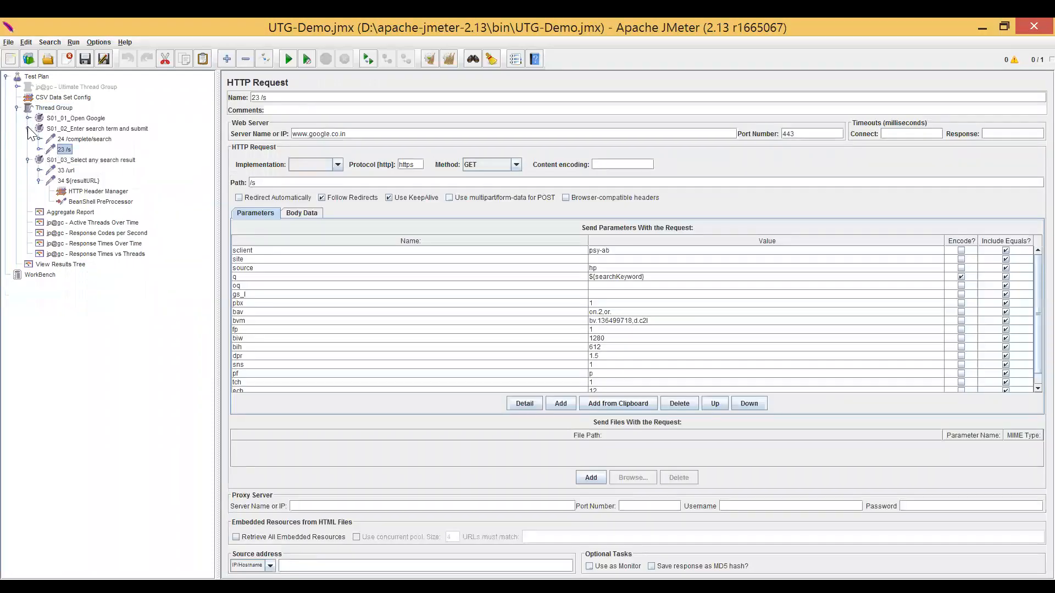
left_click(28, 128)
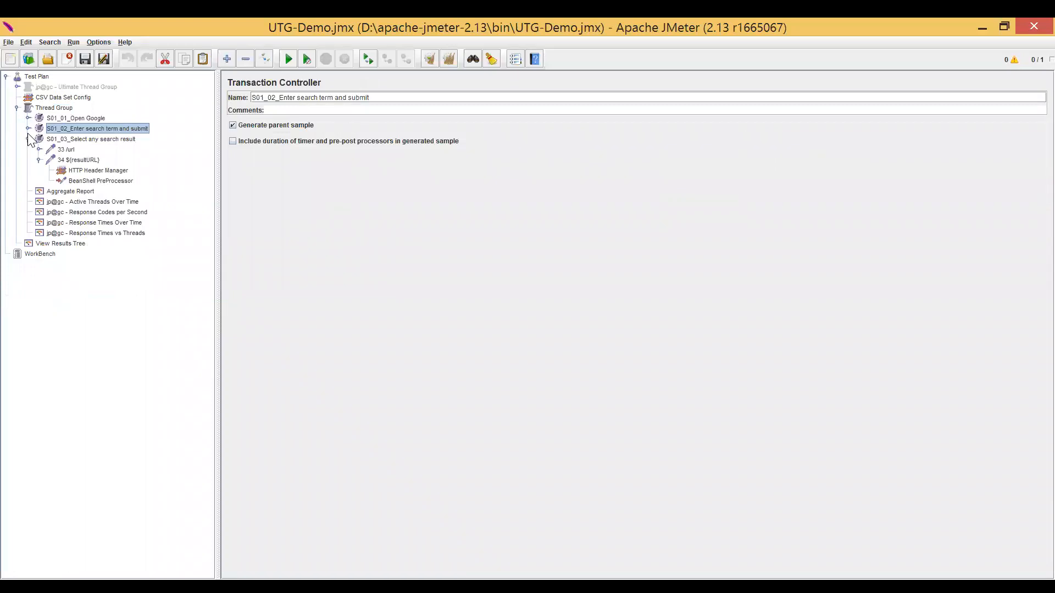
left_click(29, 138)
Remove the errors-only filter from View Results Tree and clear all existing results.
left_click(71, 150)
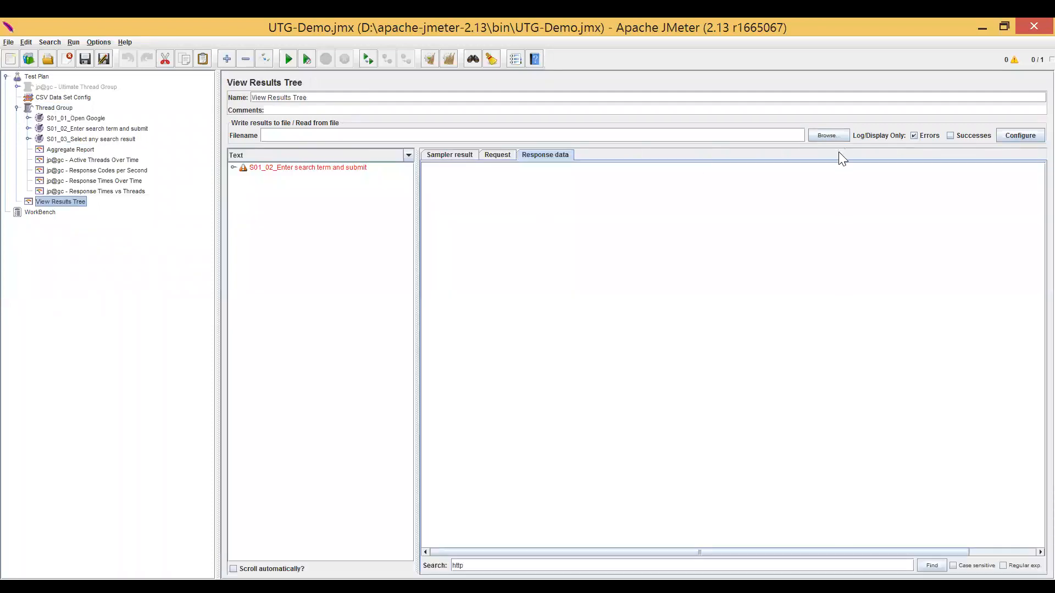
left_click(914, 136)
left_click(82, 201)
key("ctrl+e")
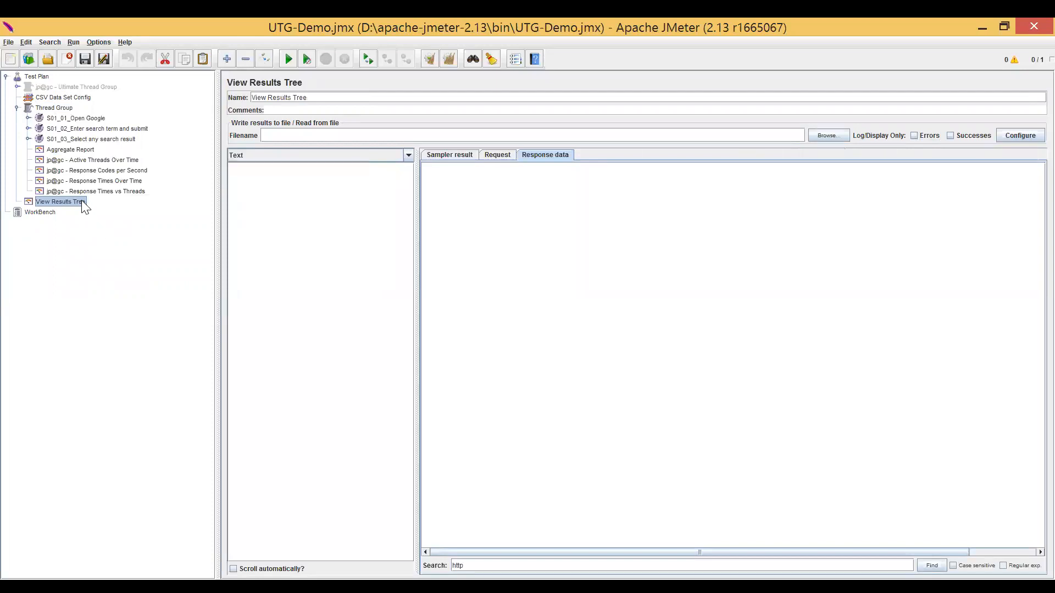
Look through the added jp@gc listeners and run the test with the Response Times vs Threads chart open.
left_click(107, 193)
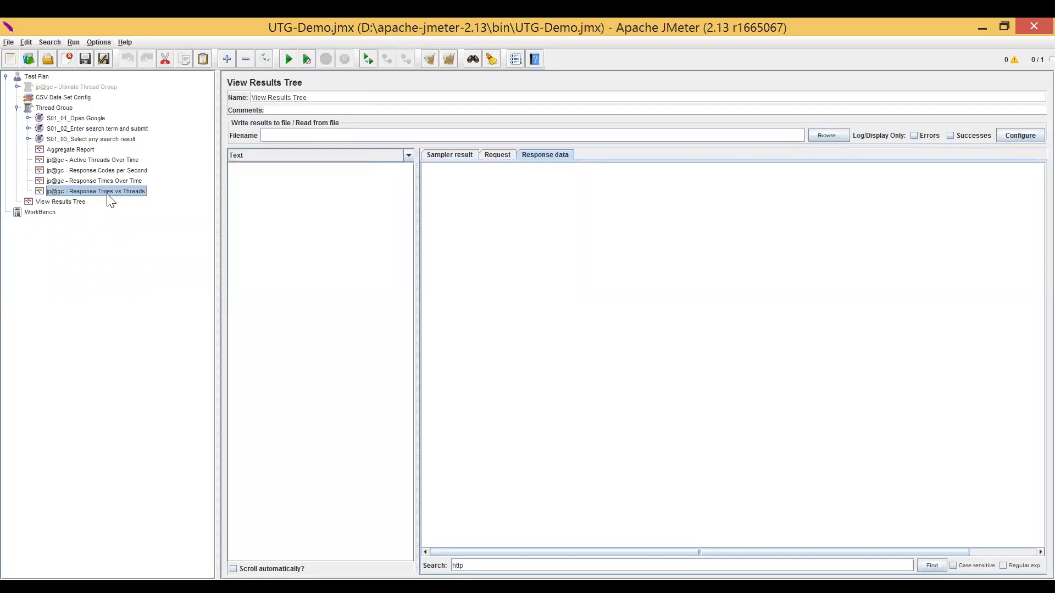
key("Up")
key("Up")
key("Up")
key("Down")
key("Down")
key("Down")
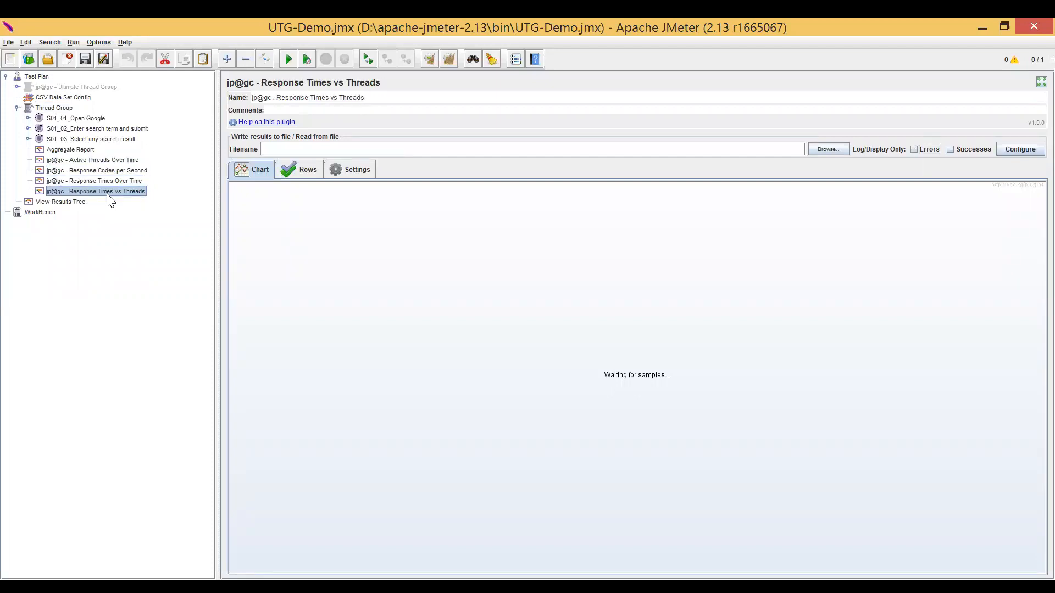
key("ctrl+r")
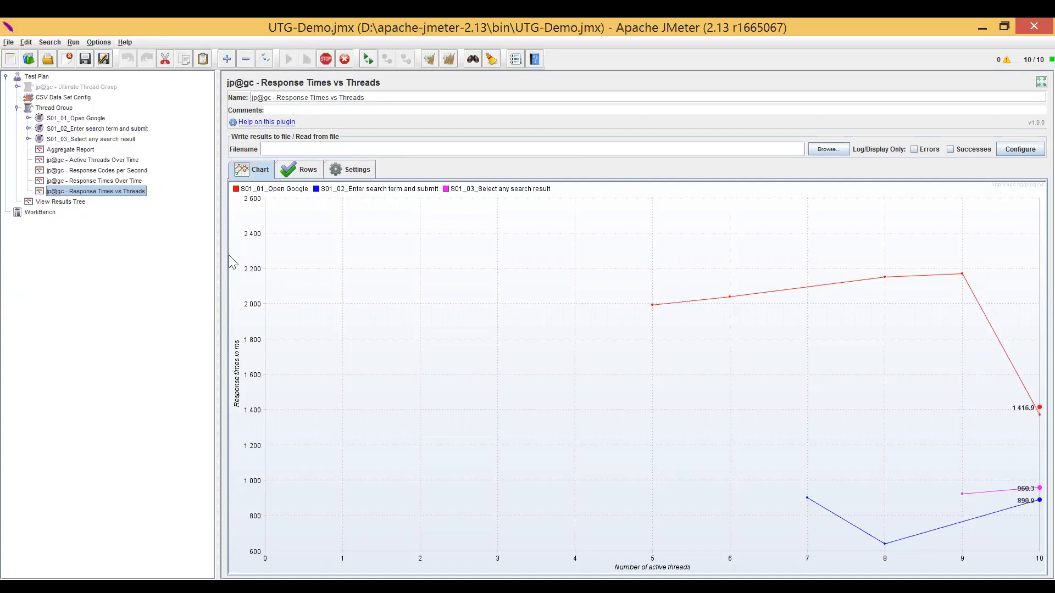
Limit the Response Times Over Time chart to the S01_03_Select any search result series and view it.
key("Up")
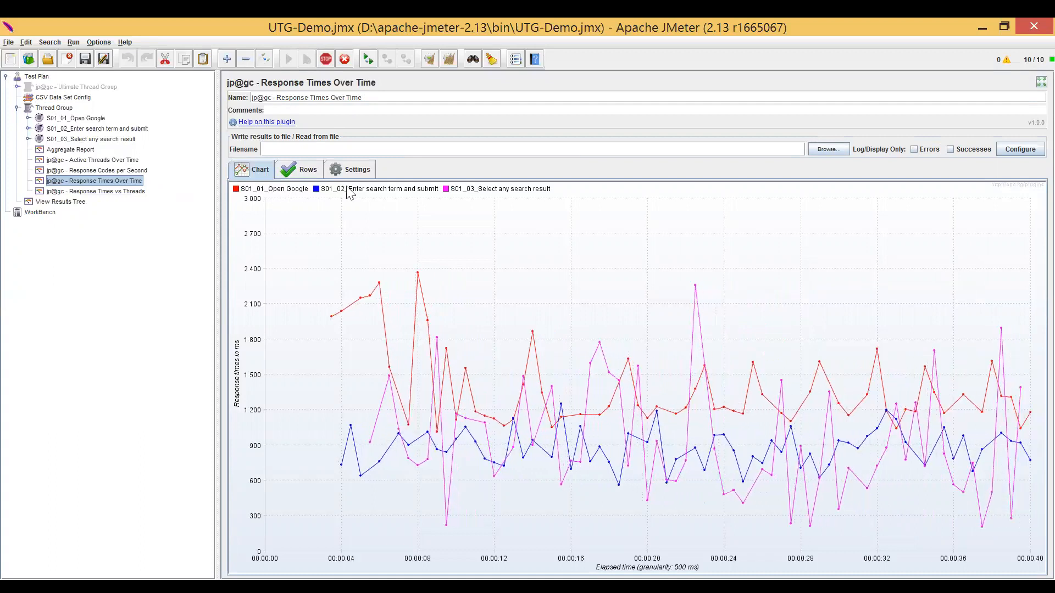
left_click(307, 173)
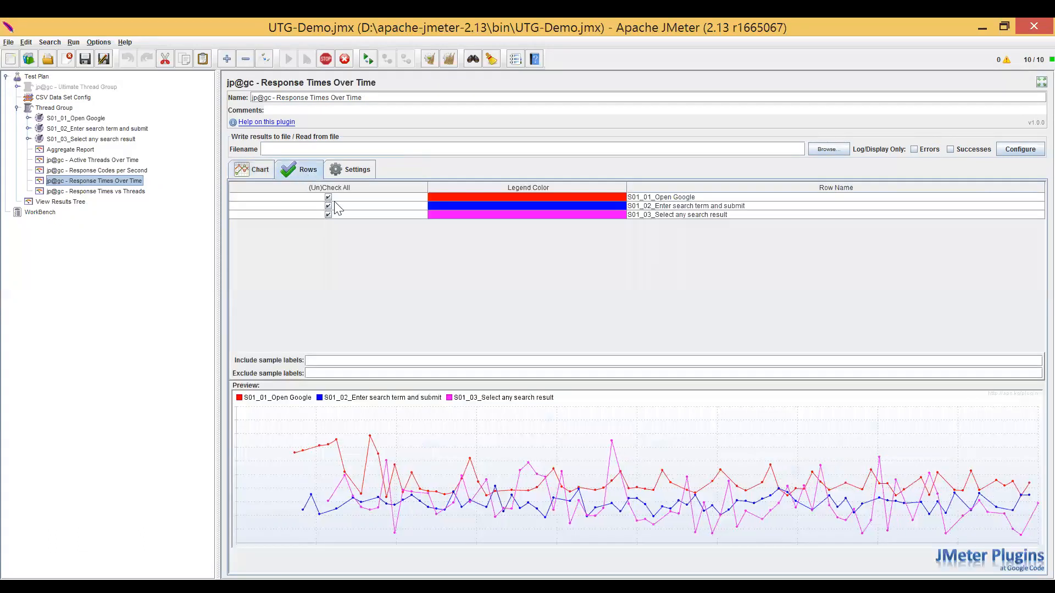
left_click(328, 198)
left_click(328, 206)
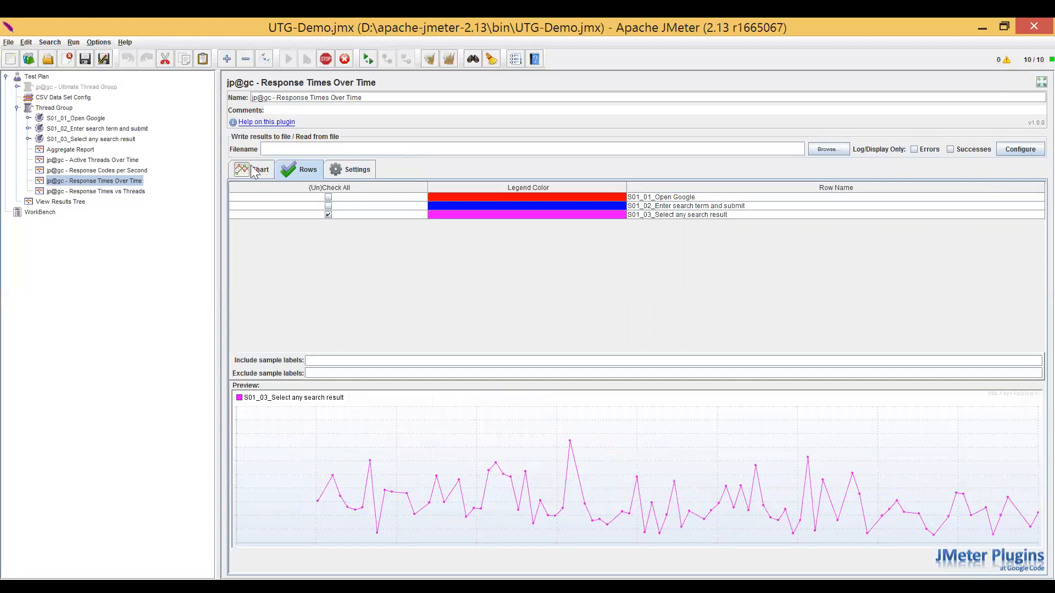
left_click(254, 170)
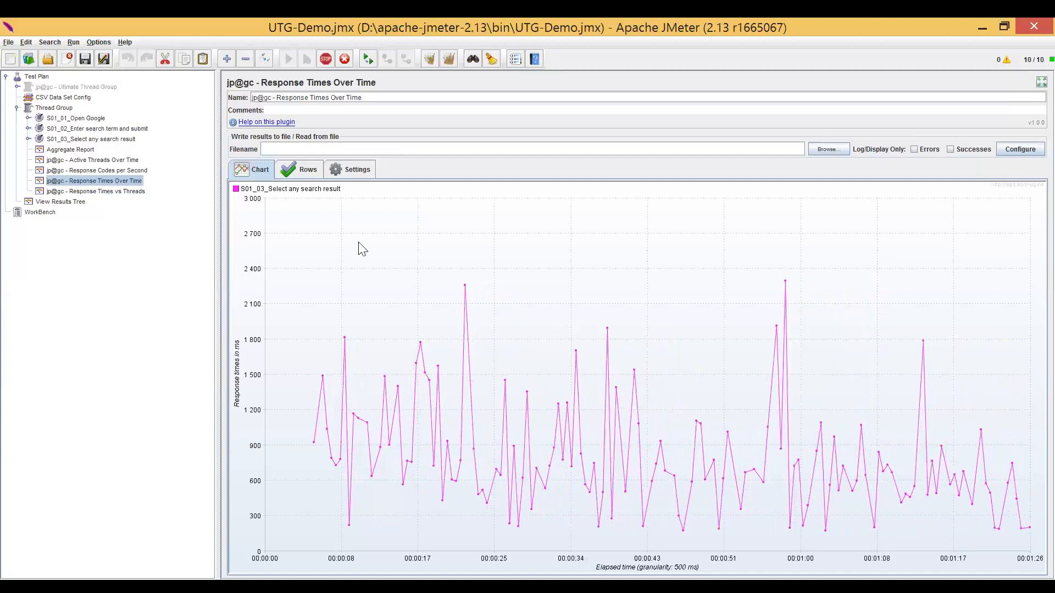
Hide the HTTP_200, HTTP_204, HTTP_301 and HTTP_302 series in Response Codes per Second and view the remaining error codes on the chart.
left_click(82, 170)
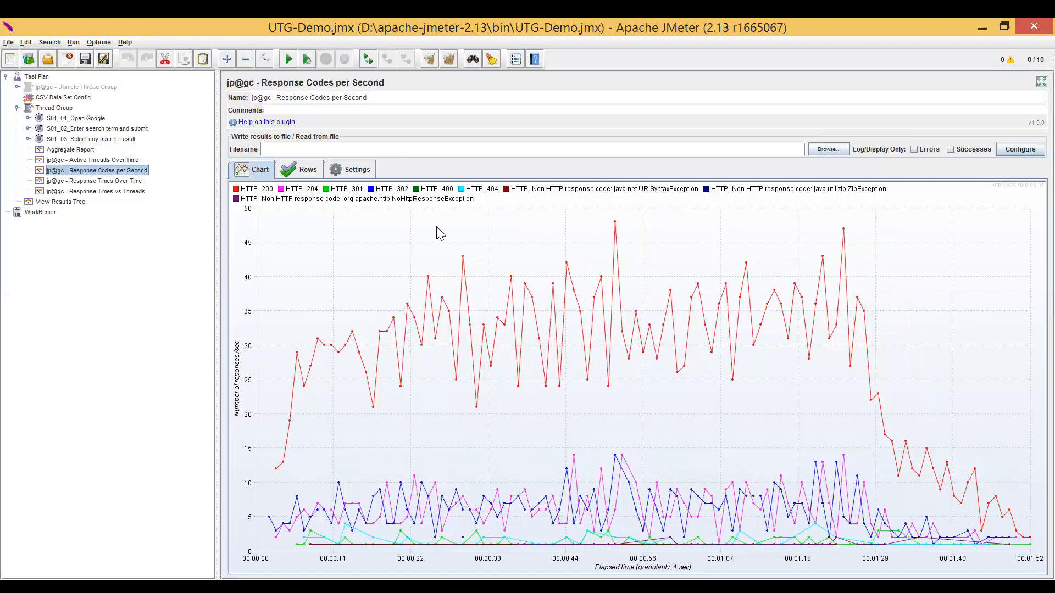
left_click(308, 170)
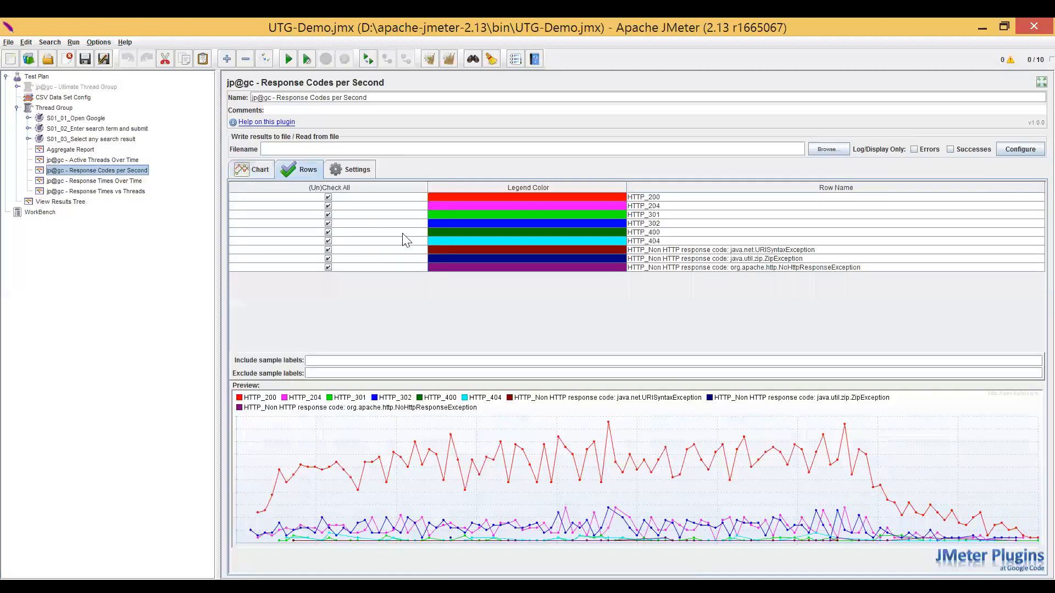
left_click(329, 198)
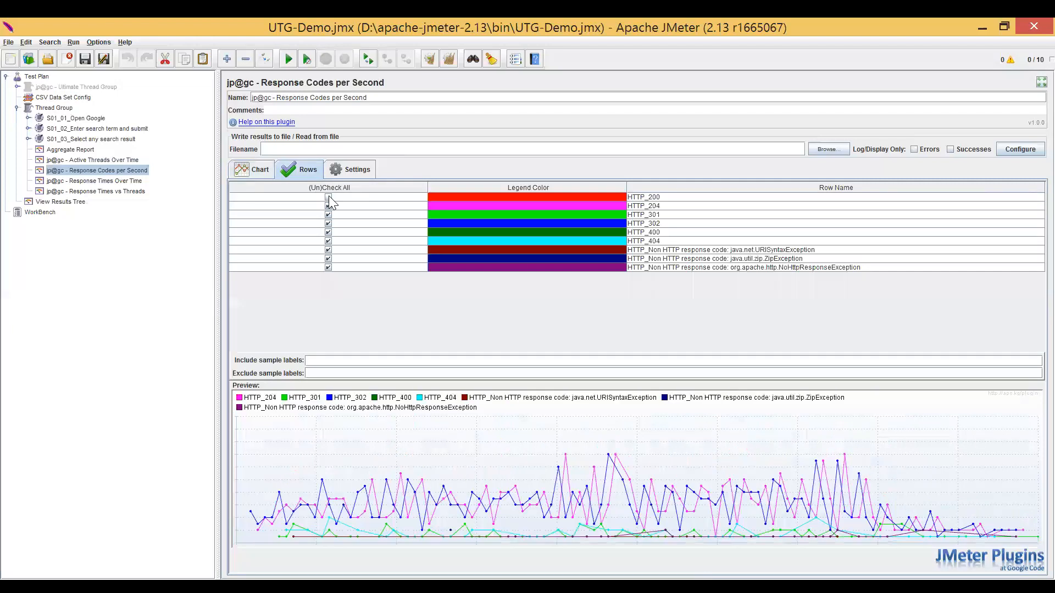
left_click(328, 206)
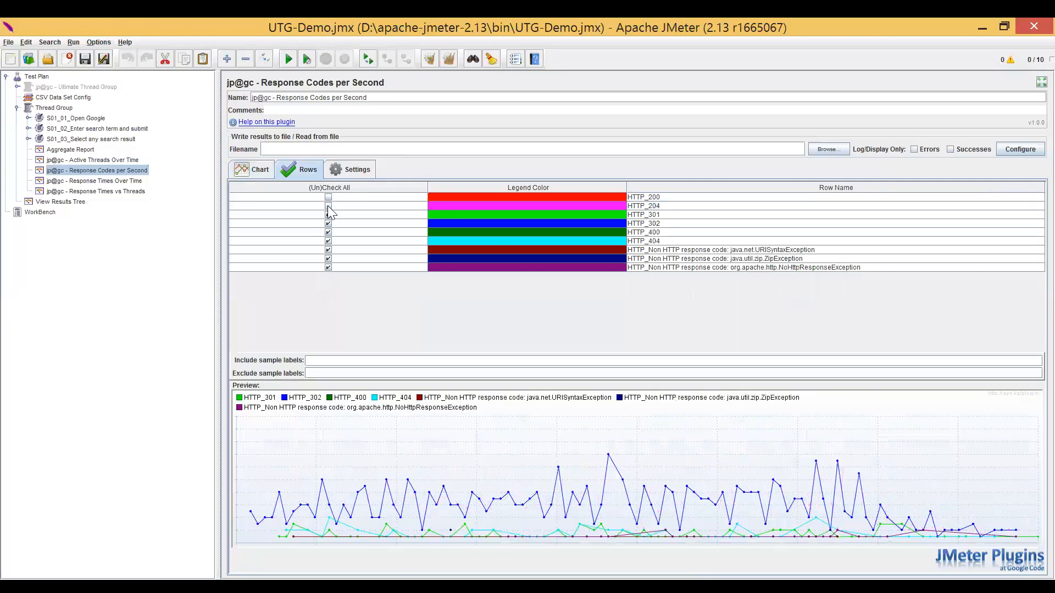
left_click(329, 215)
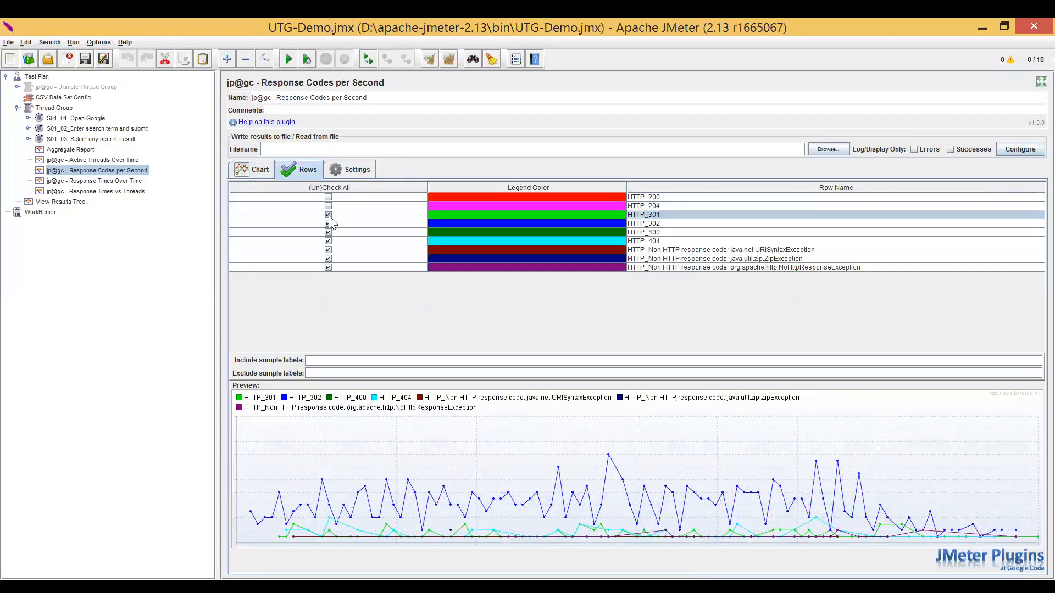
left_click(328, 223)
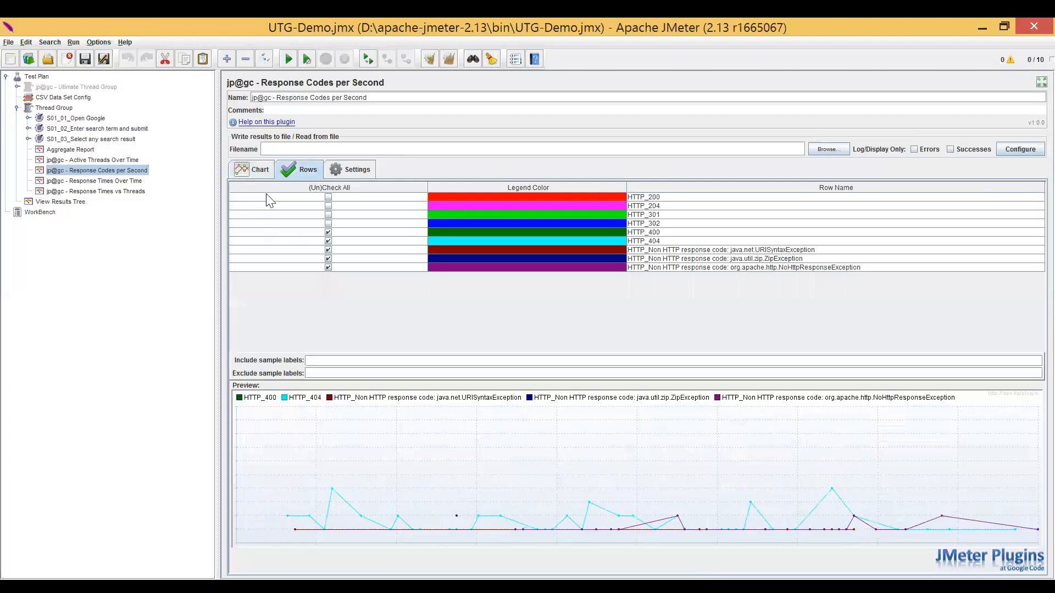
left_click(264, 171)
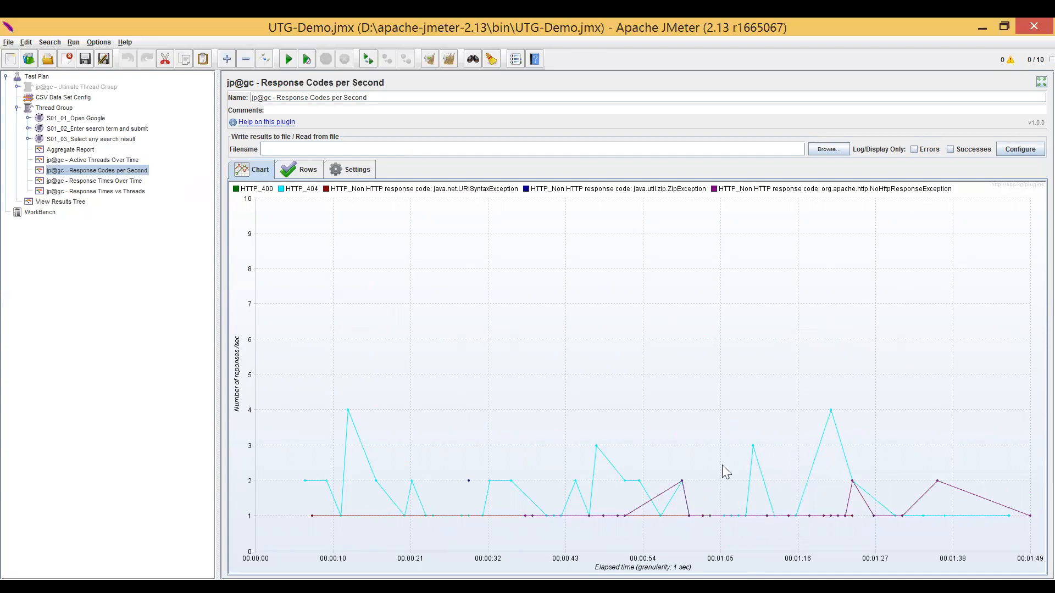
left_click(305, 173)
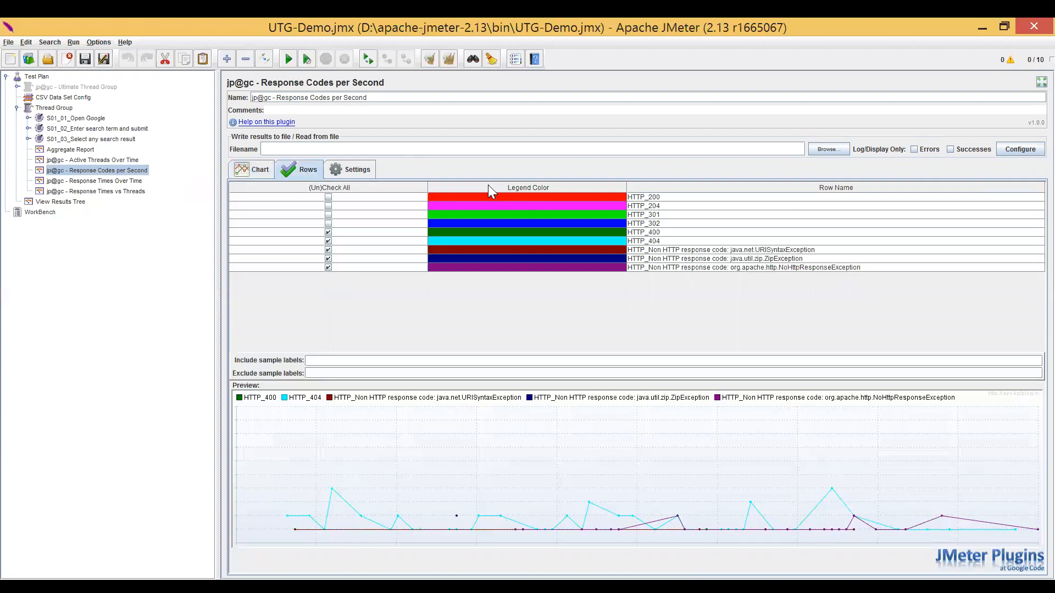
left_click(262, 172)
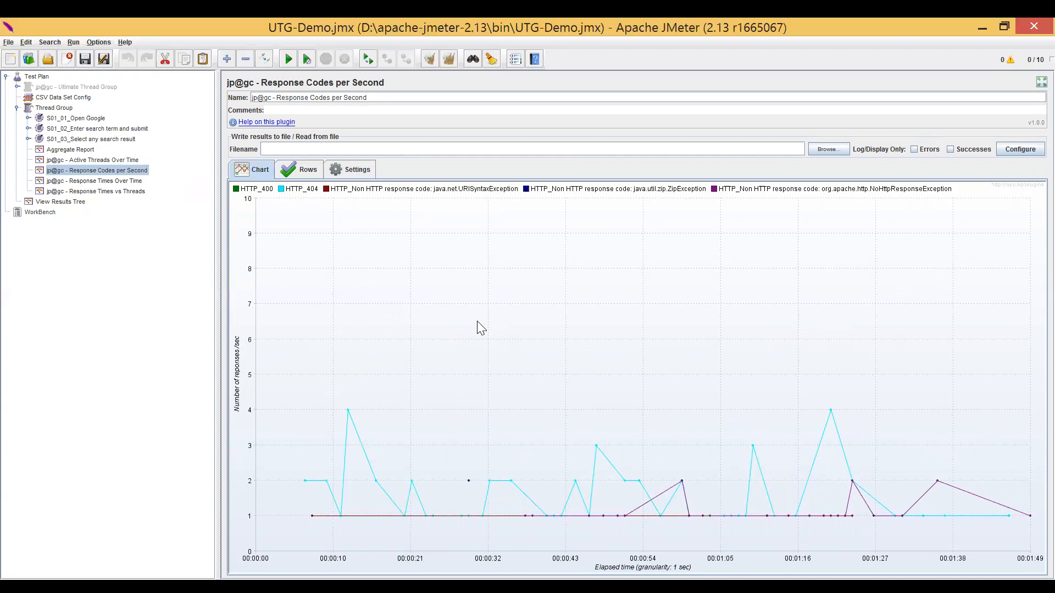
Review the Active Threads Over Time chart against the Thread Group settings, followed by the response code and response time charts.
left_click(120, 159)
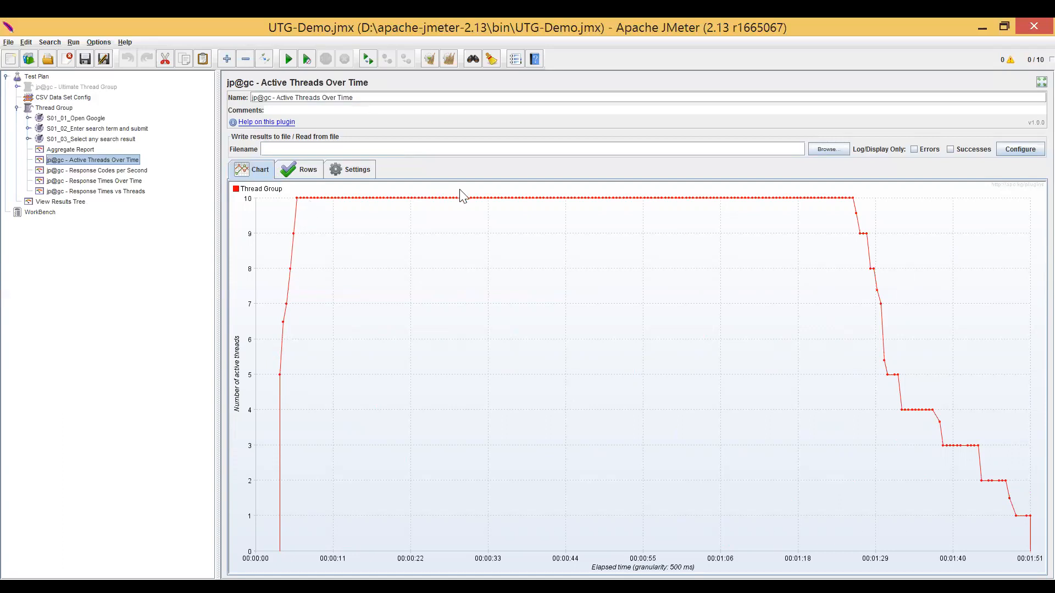
left_click(62, 108)
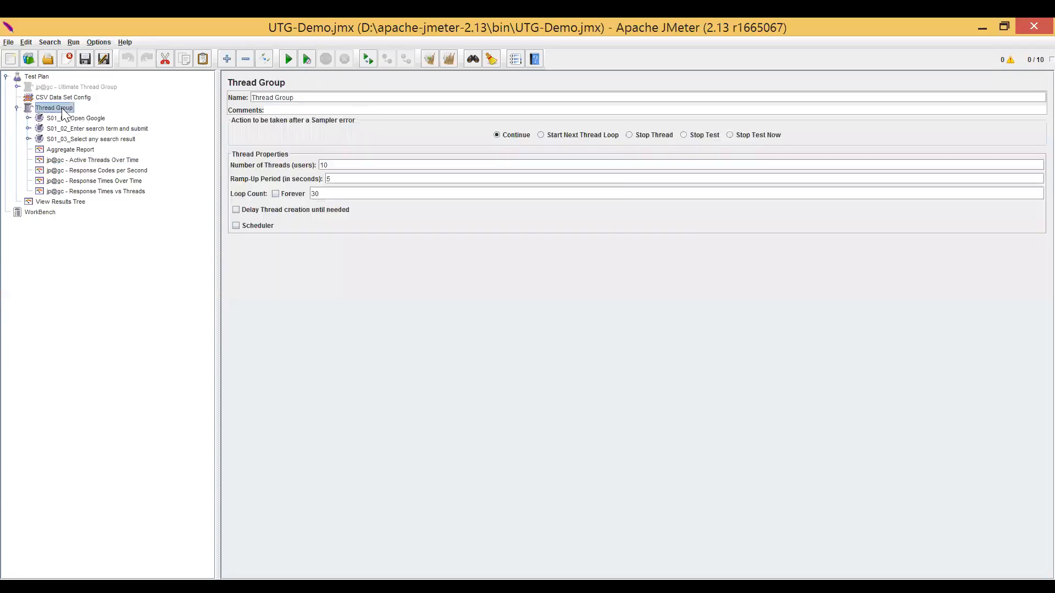
left_click(79, 202)
left_click(103, 160)
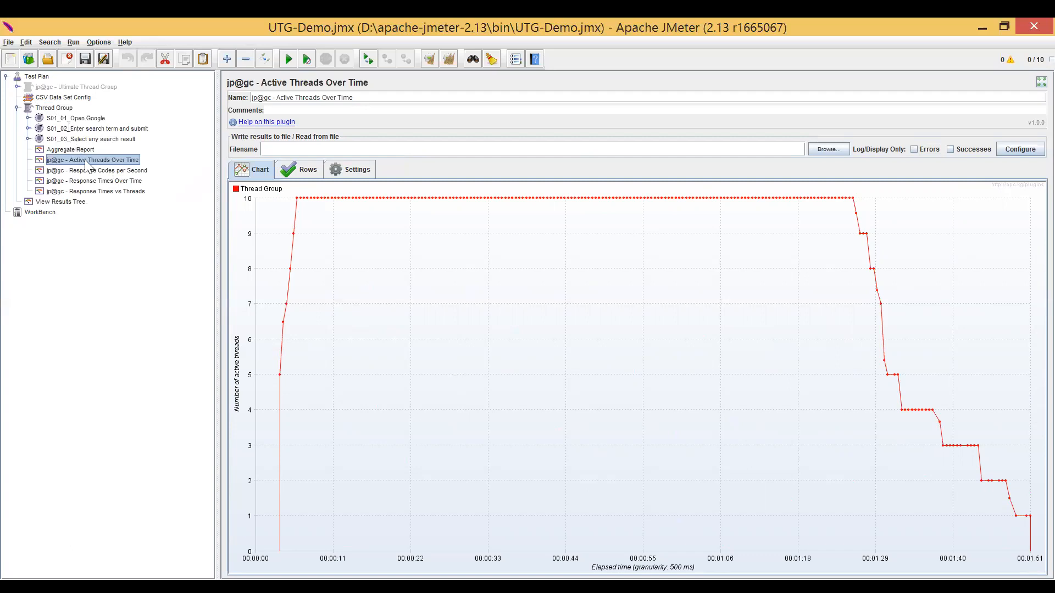
left_click(93, 171)
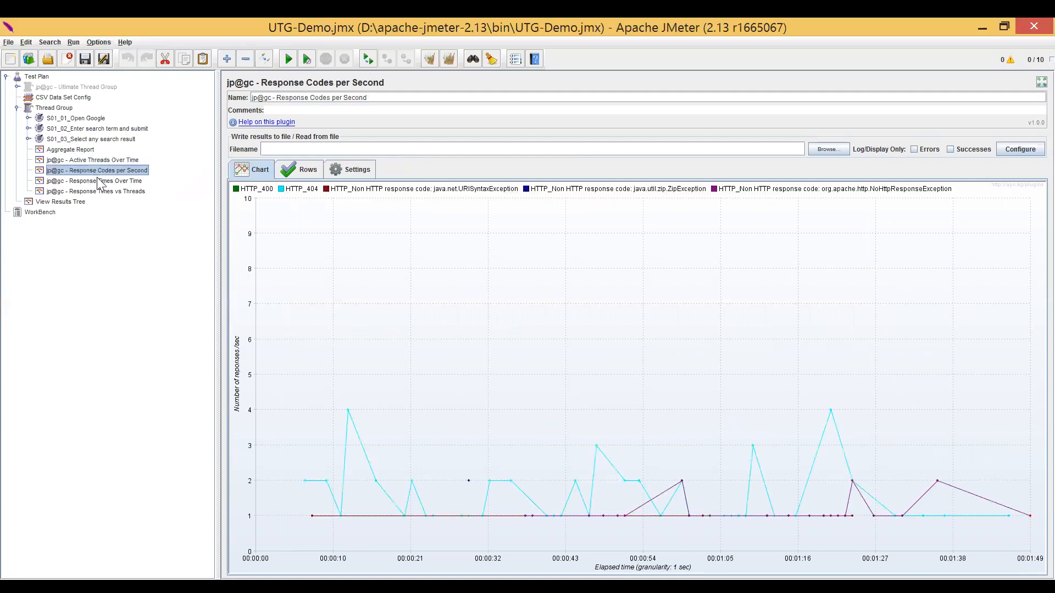
left_click(98, 180)
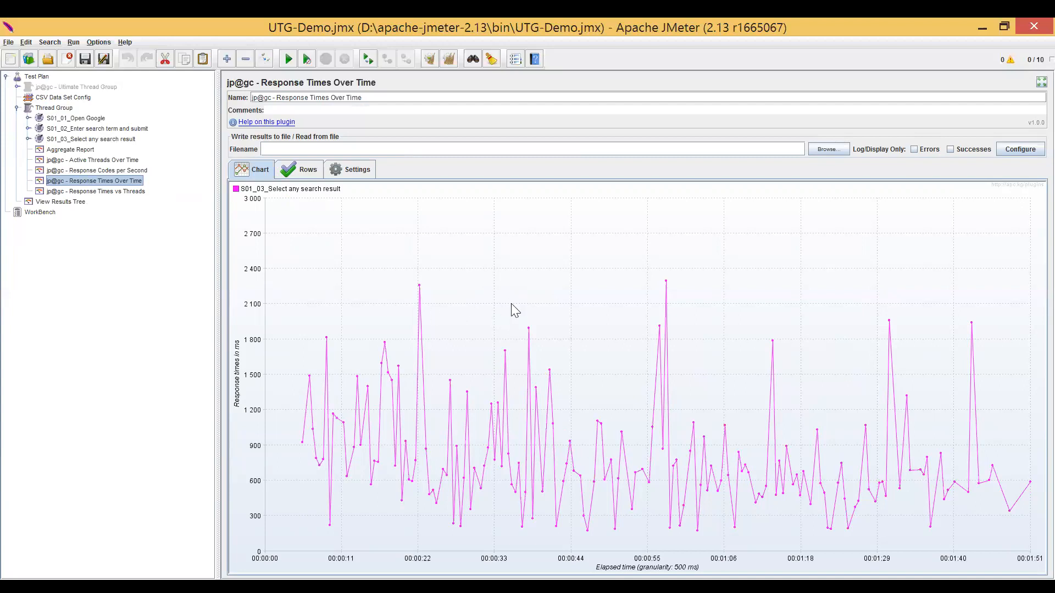
left_click(94, 191)
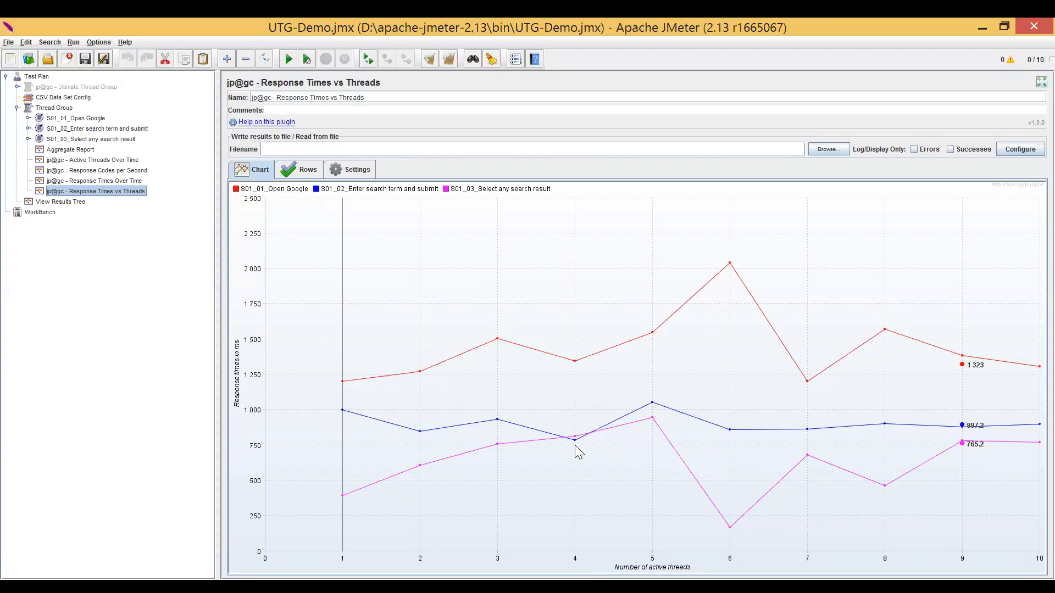
Compare the Active Threads Over Time chart with the Ultimate Thread Group schedule and the plain Thread Group settings.
left_click(133, 161)
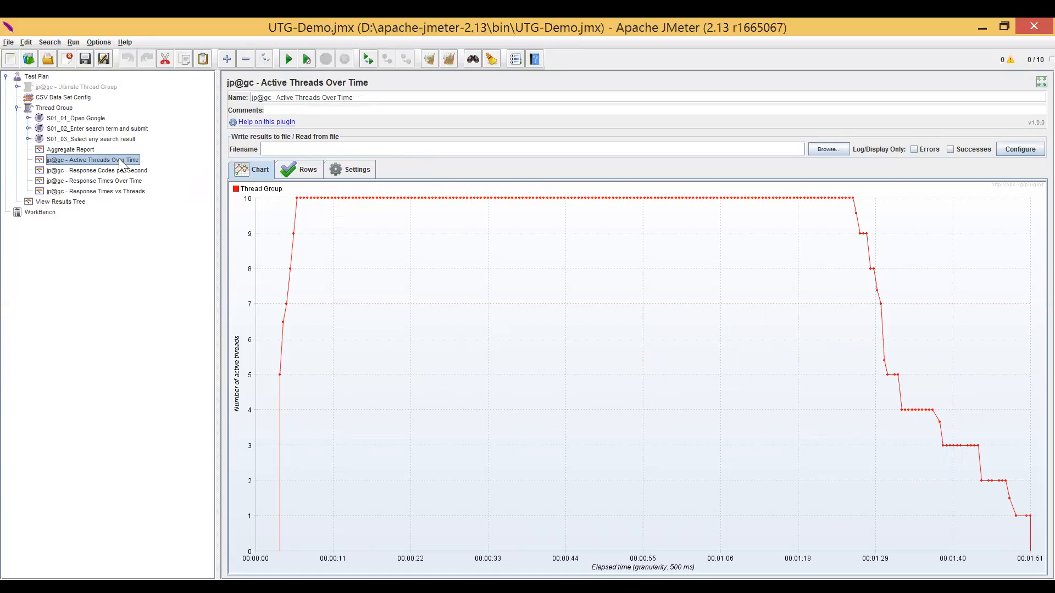
left_click(88, 87)
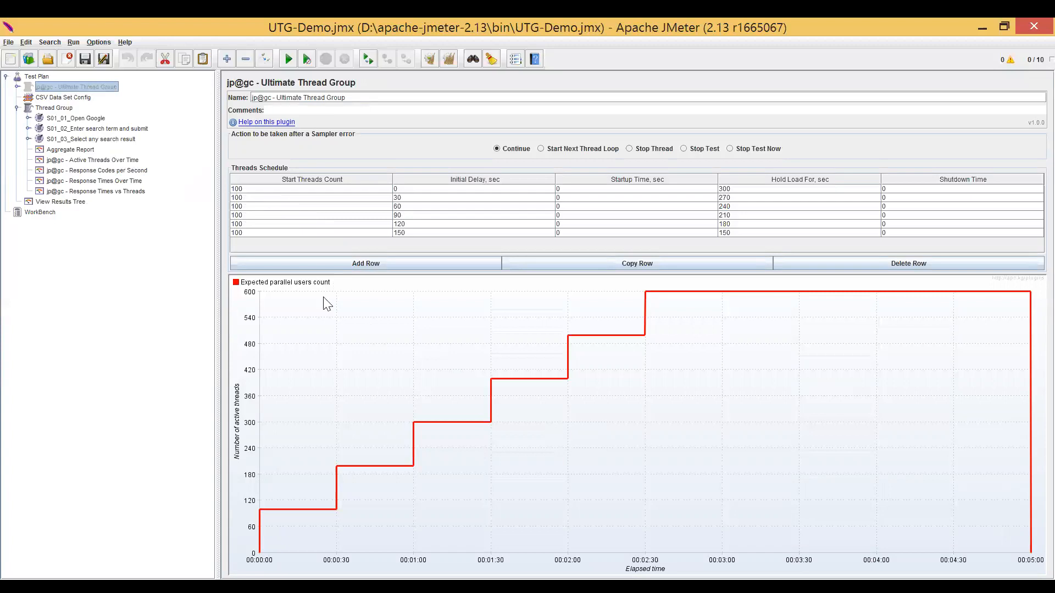
left_click(84, 160)
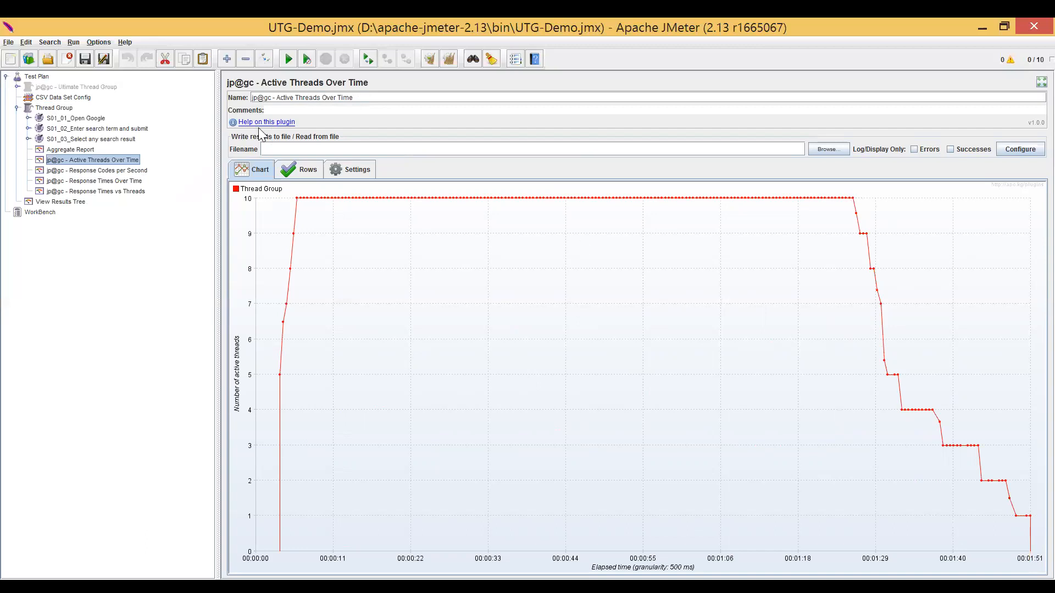
left_click(55, 107)
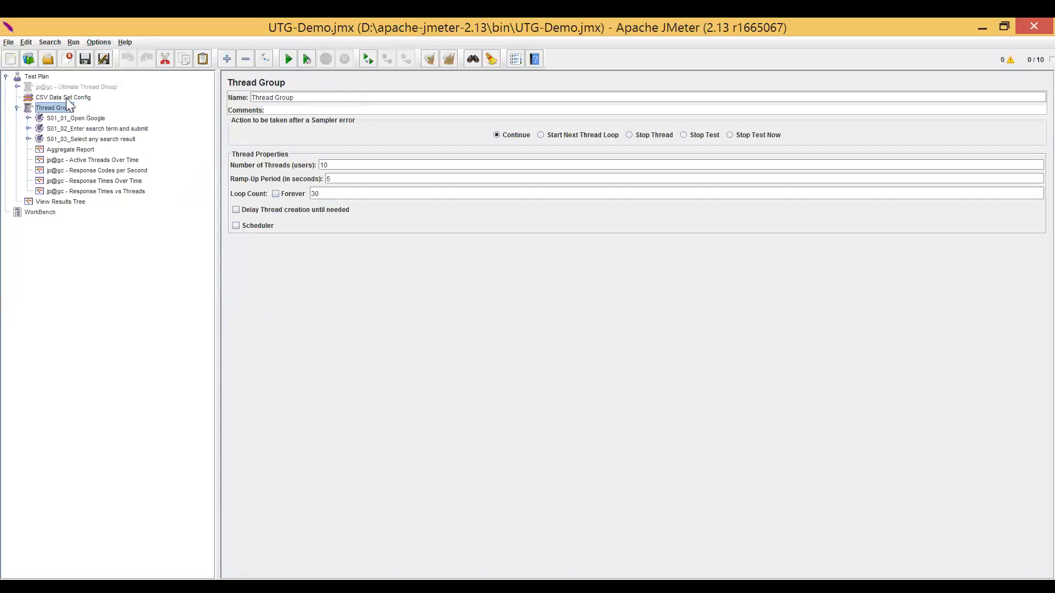
left_click(66, 98)
left_click(75, 88)
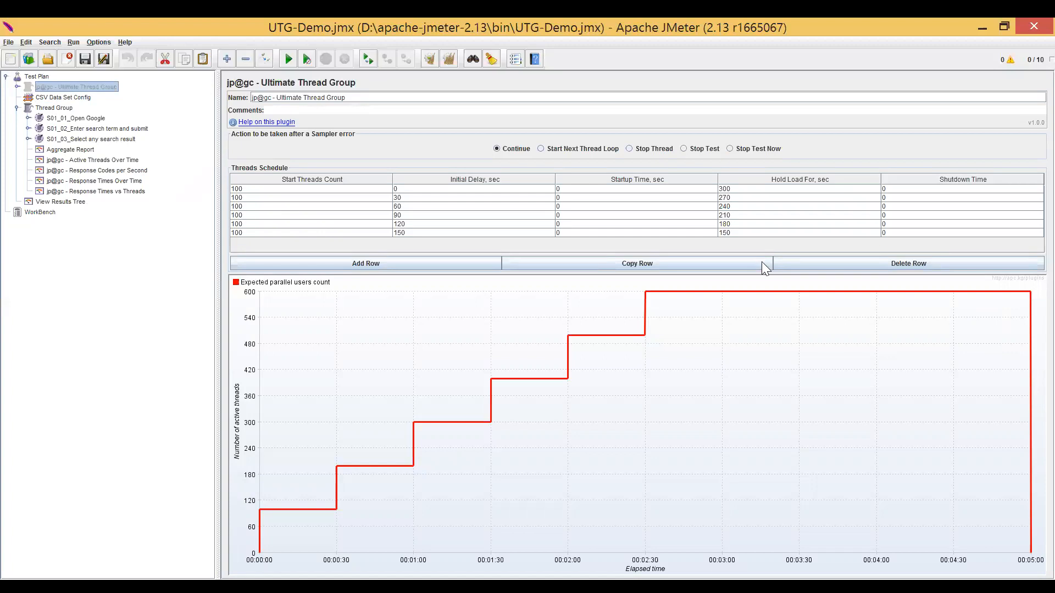
Go through the four jp@gc charts once more, from Active Threads Over Time to Response Times vs Threads, and return to Response Times Over Time.
left_click(97, 161)
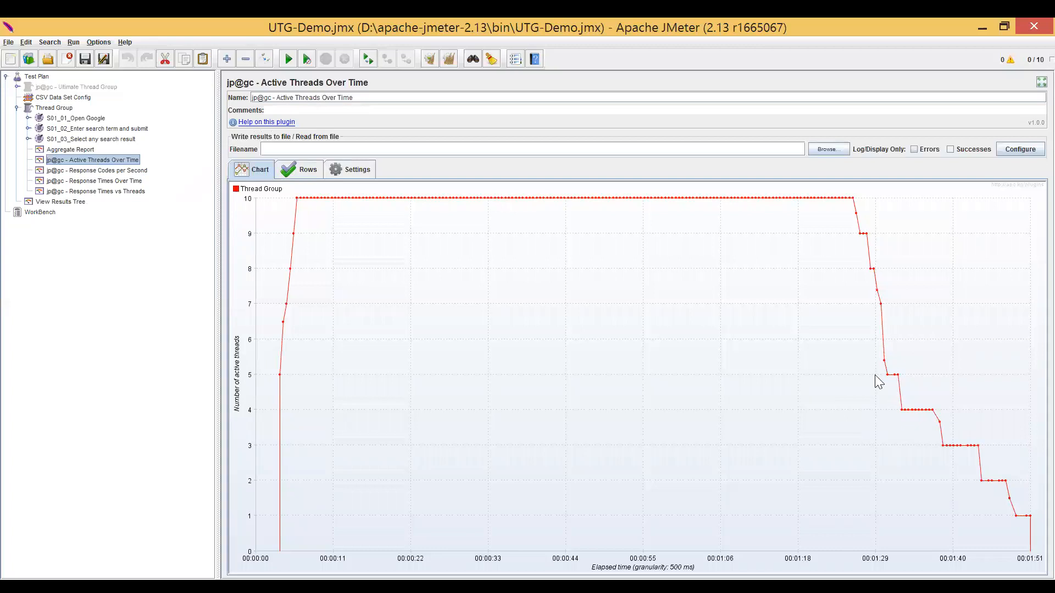
left_click(102, 171)
left_click(106, 181)
left_click(111, 192)
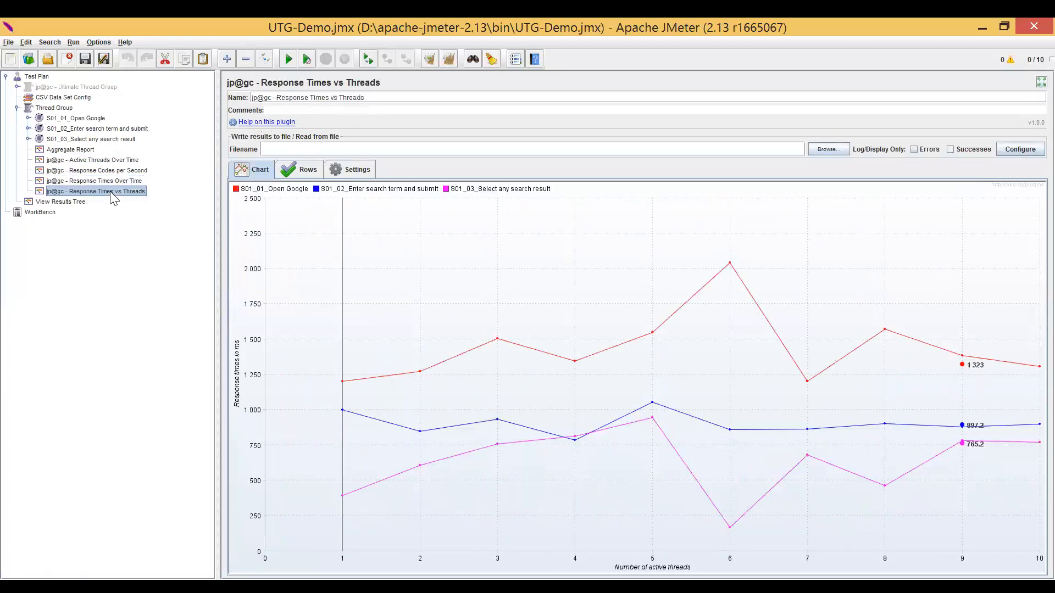
key("Up")
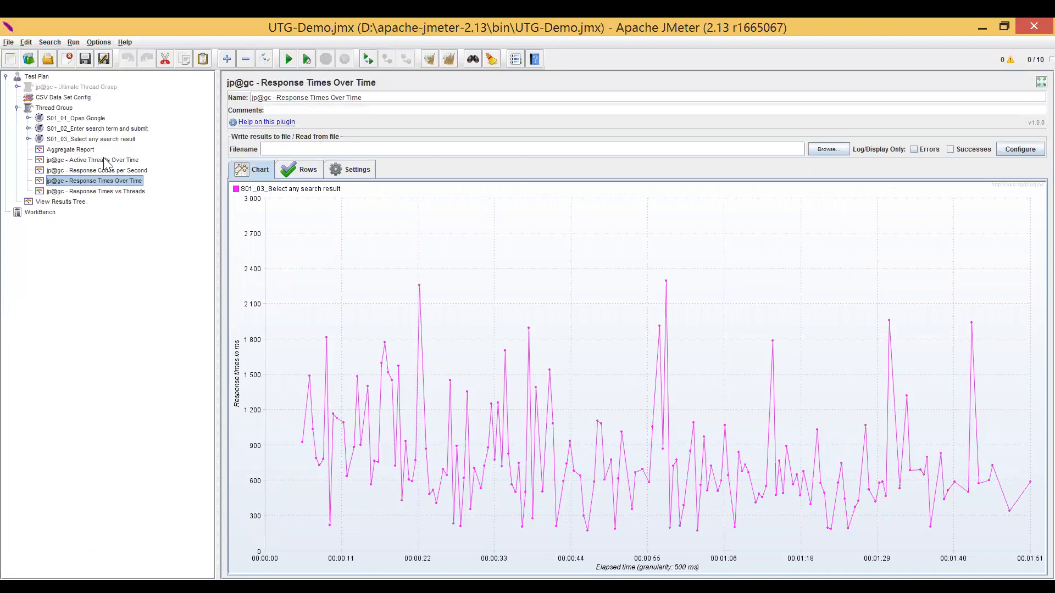
Browse the listener types available for the Thread Group and close the list without adding any.
right_click(55, 108)
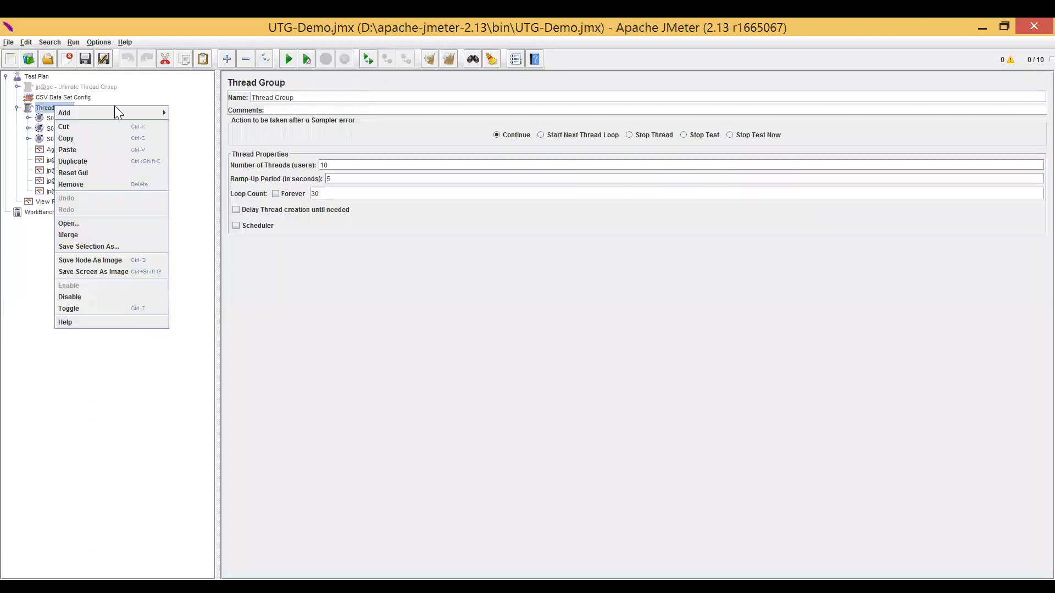
mouse_move(151, 113)
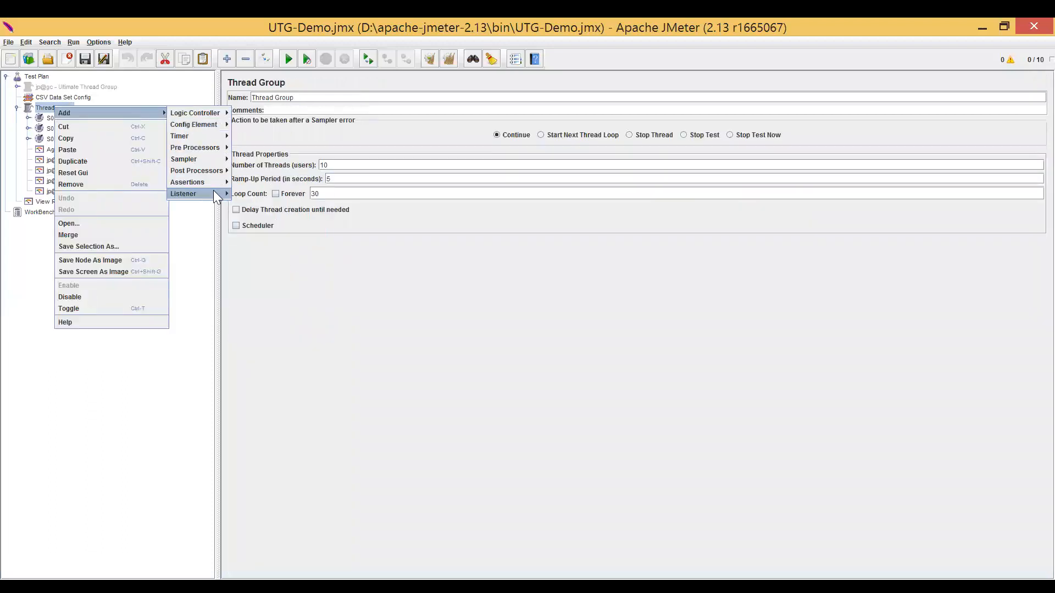
mouse_move(213, 192)
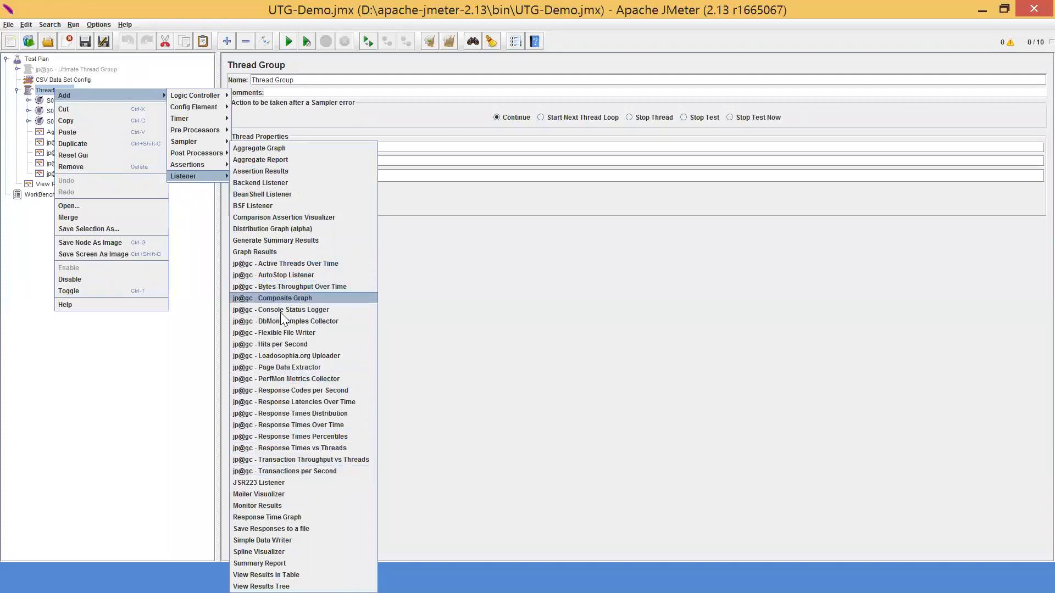
left_click(530, 345)
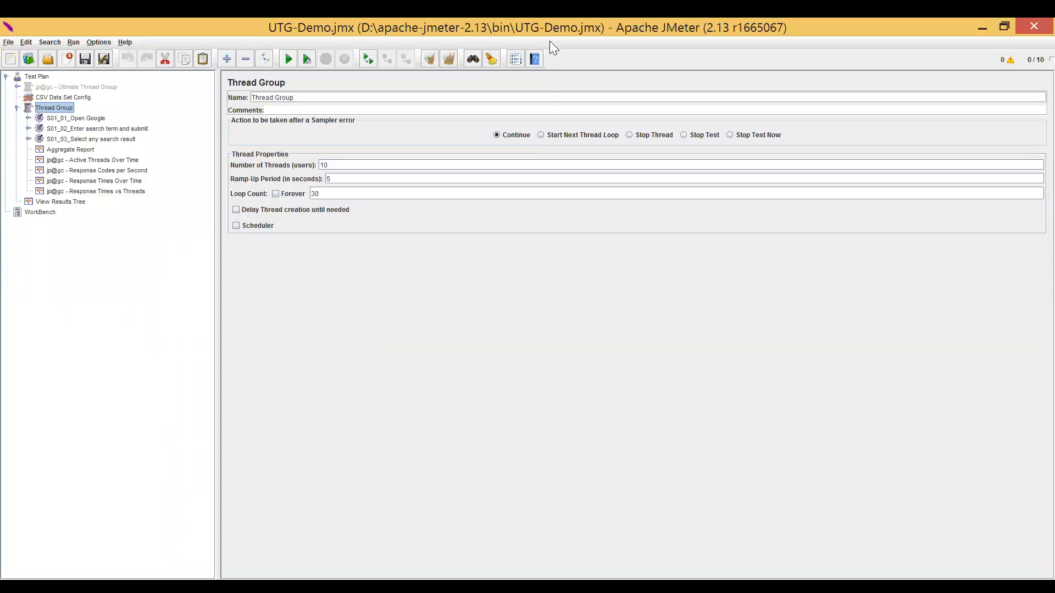
Switch to the JMeter-2 presentation in PowerPoint and show slide 8, Distributed Testing.
key("alt+Tab")
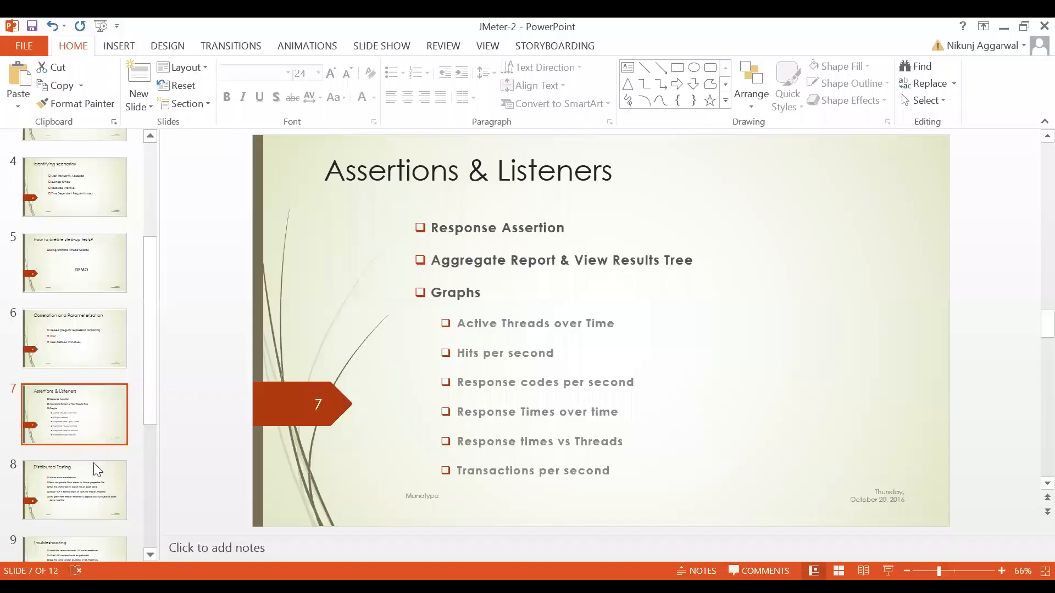
left_click(71, 465)
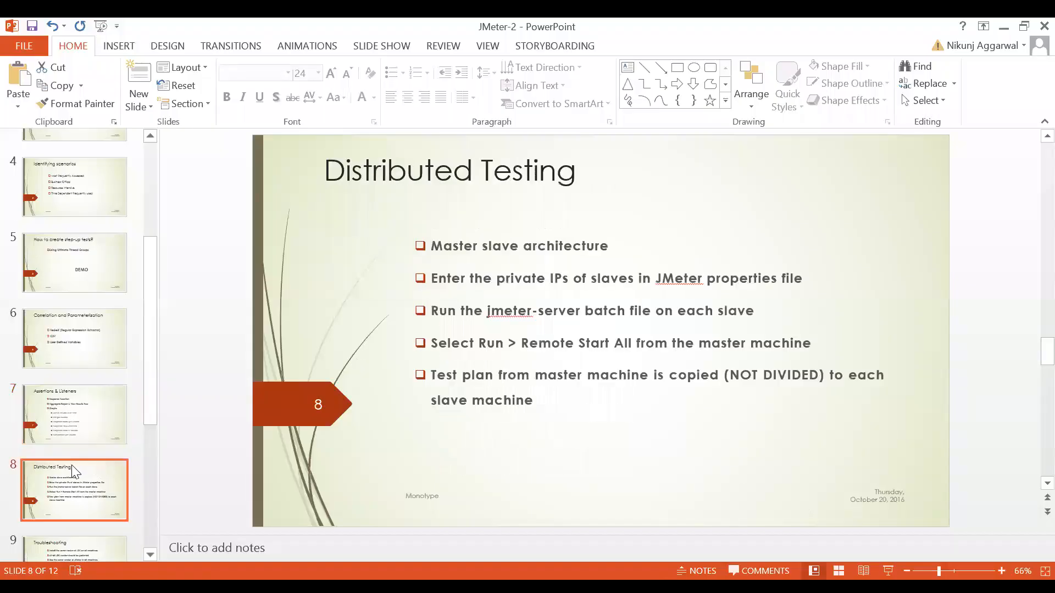
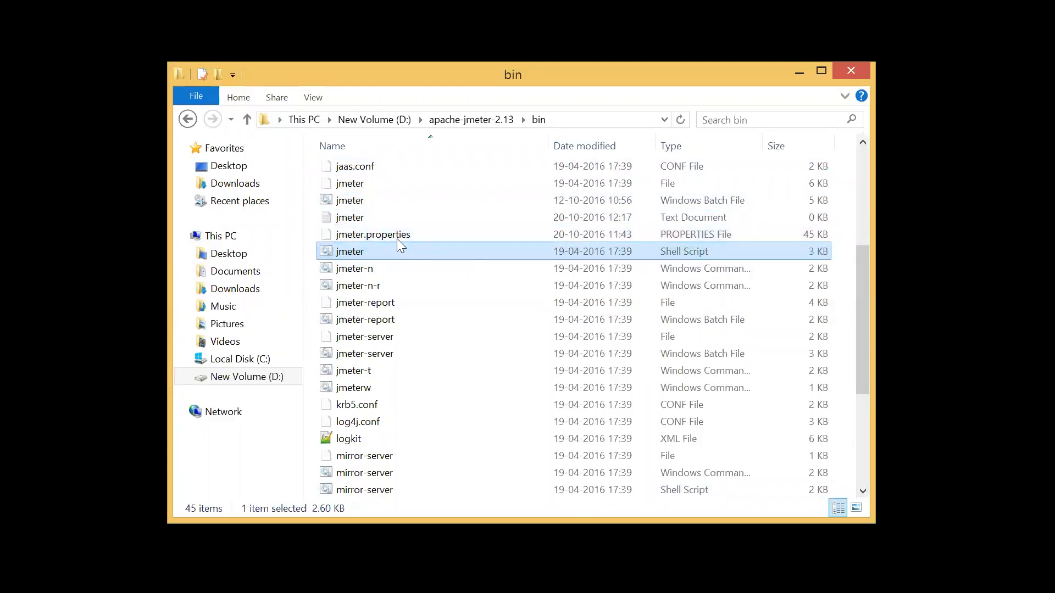
Open jmeter.properties from the bin folder in Notepad++ and find the remote_h entry.
left_click(397, 238)
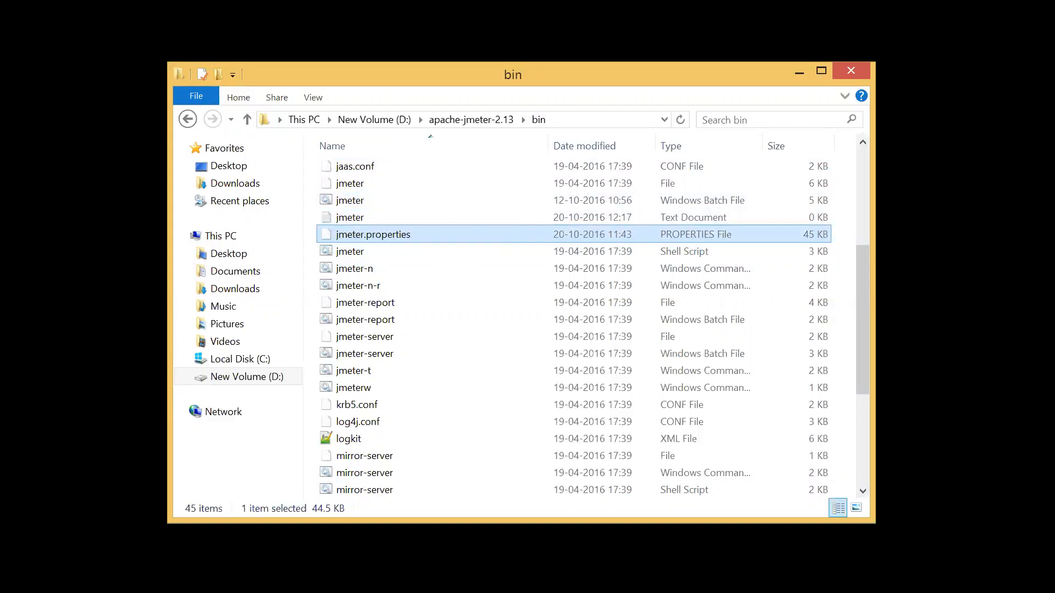
key("alt+Tab")
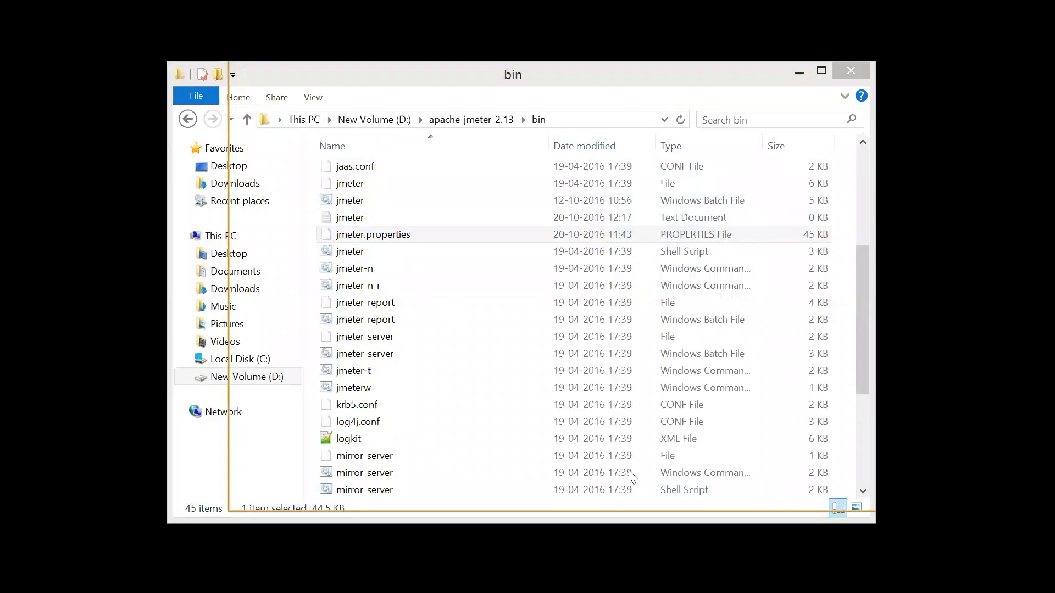
key("alt+Tab")
left_click(484, 229)
left_click_drag(452, 230, 407, 230)
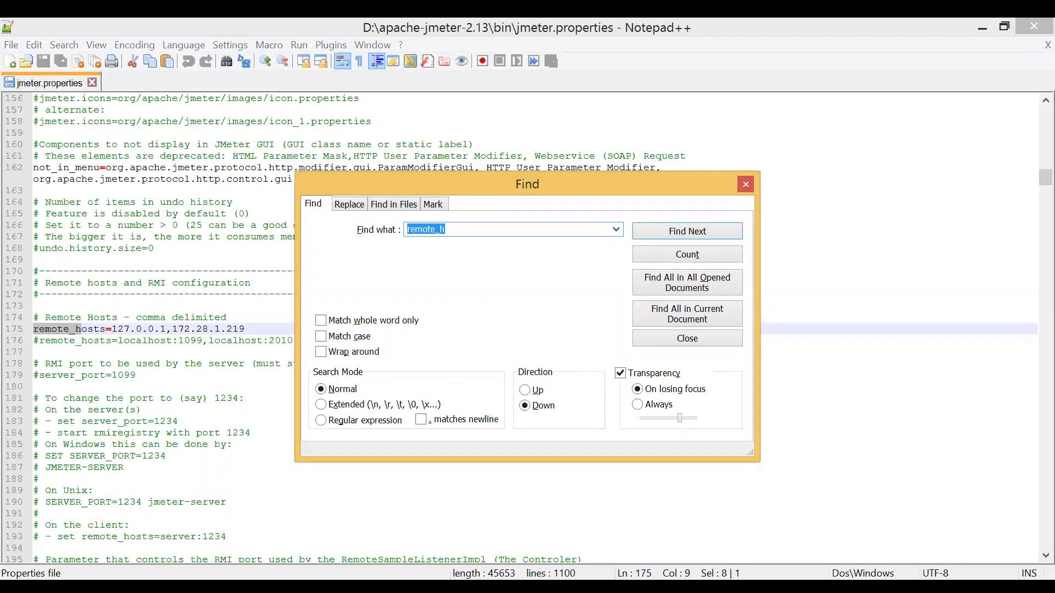
left_click(746, 185)
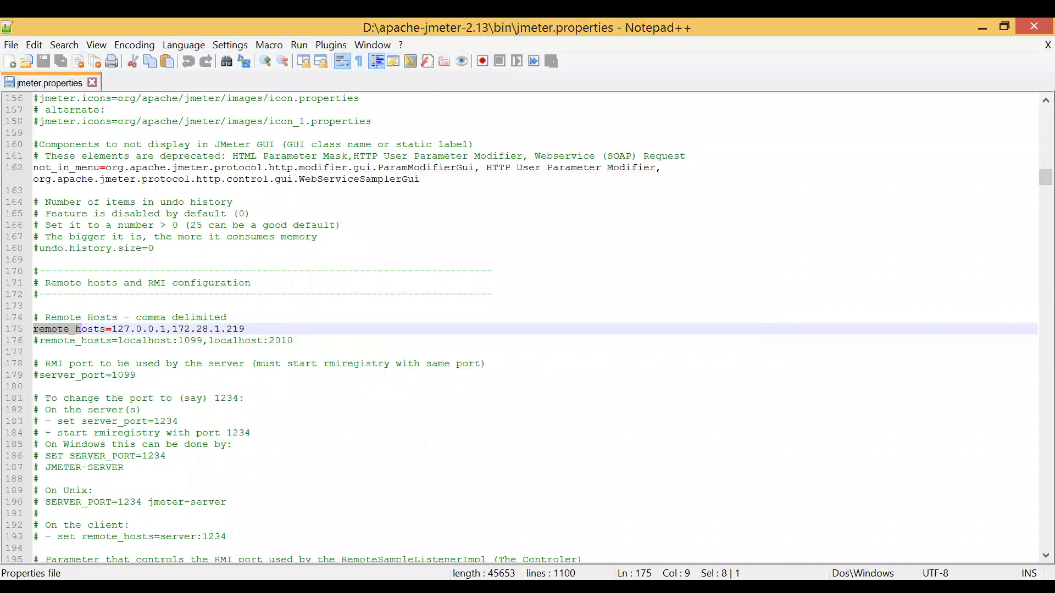
Remove 127.0.0.1 and its comma from remote_hosts, leaving only 172.28.1.219, and save jmeter.properties.
key("End")
left_click_drag(167, 329, 37, 333)
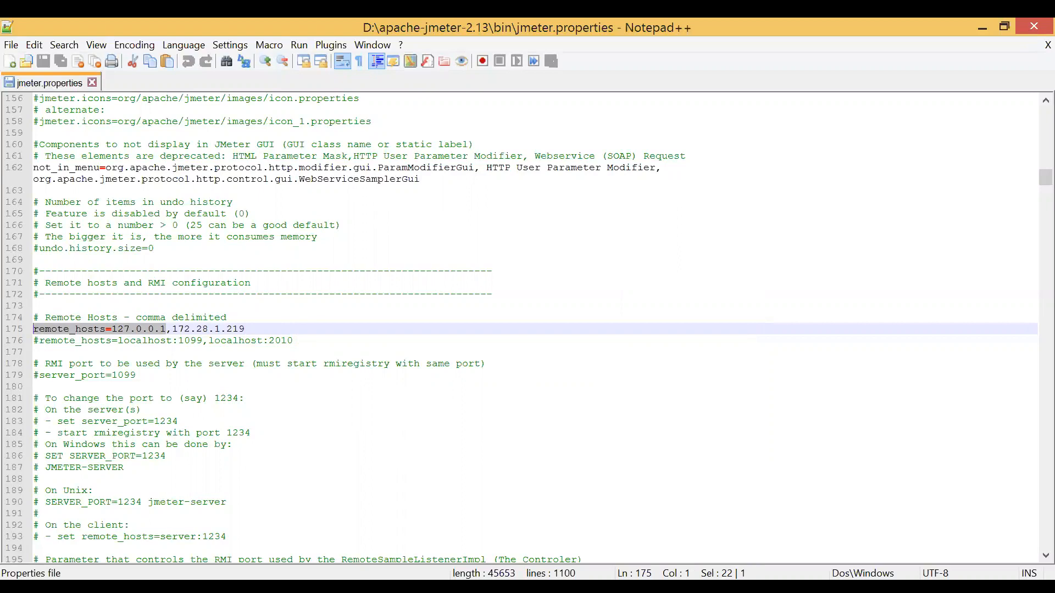
left_click(172, 330)
key("Left")
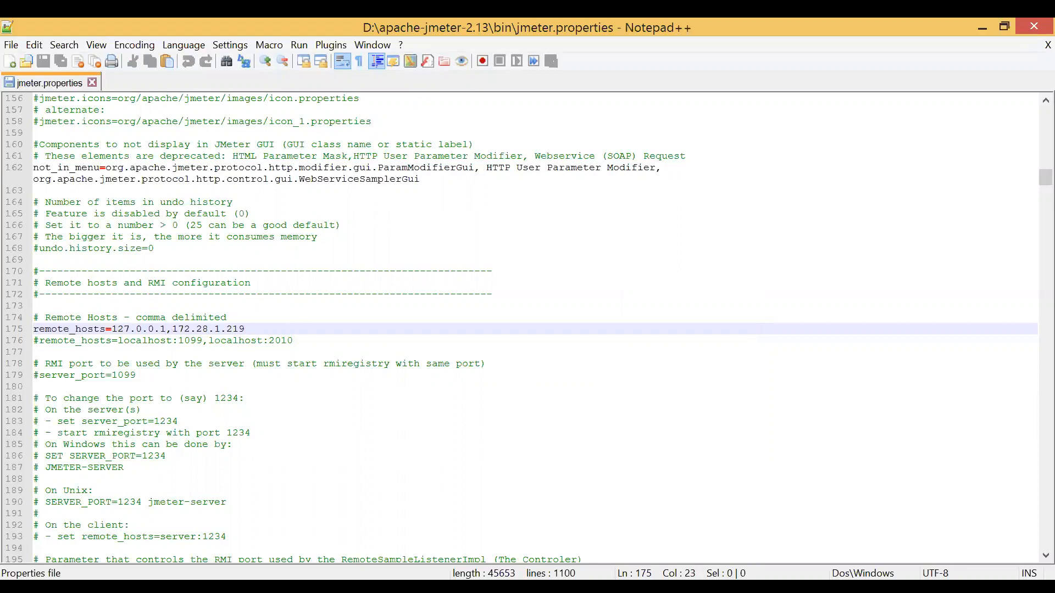
key("BackSpace")
key("BackSpace")
key("BackSpace")
key("BackSpace")
key("BackSpace")
key("BackSpace")
key("BackSpace")
key("BackSpace")
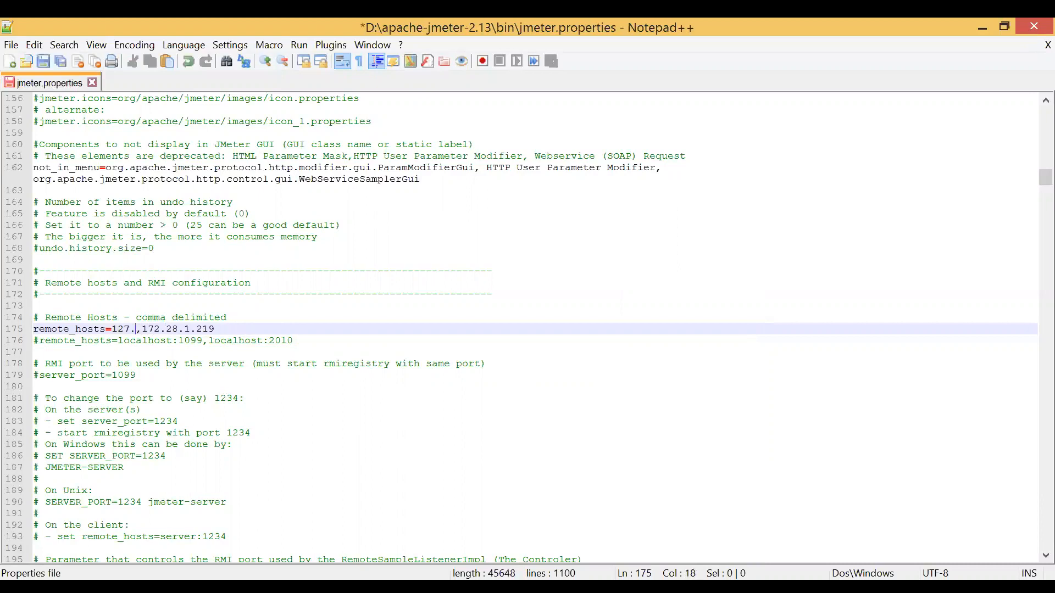
key("BackSpace")
key("Delete")
key("ctrl+s")
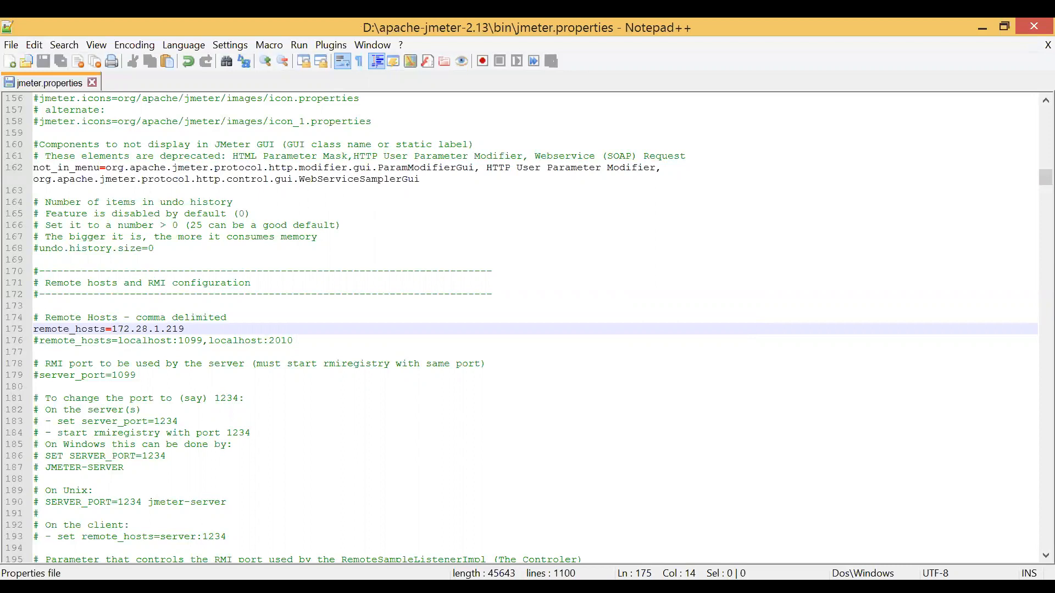
Highlight the 172.28.1.219 address in the remote_hosts line and review it.
left_click_drag(184, 328, 112, 329)
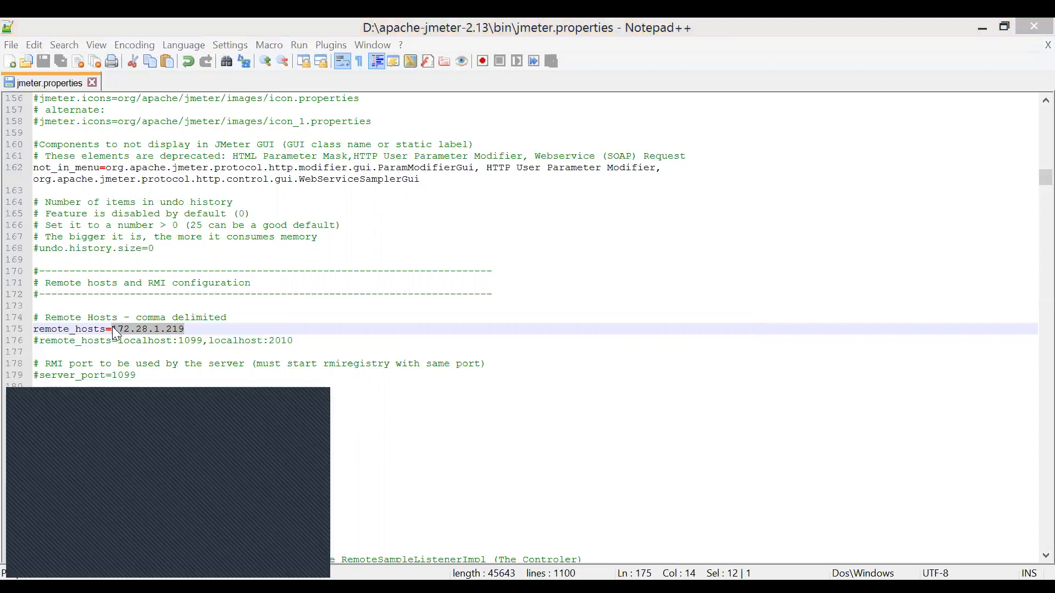
key("Return")
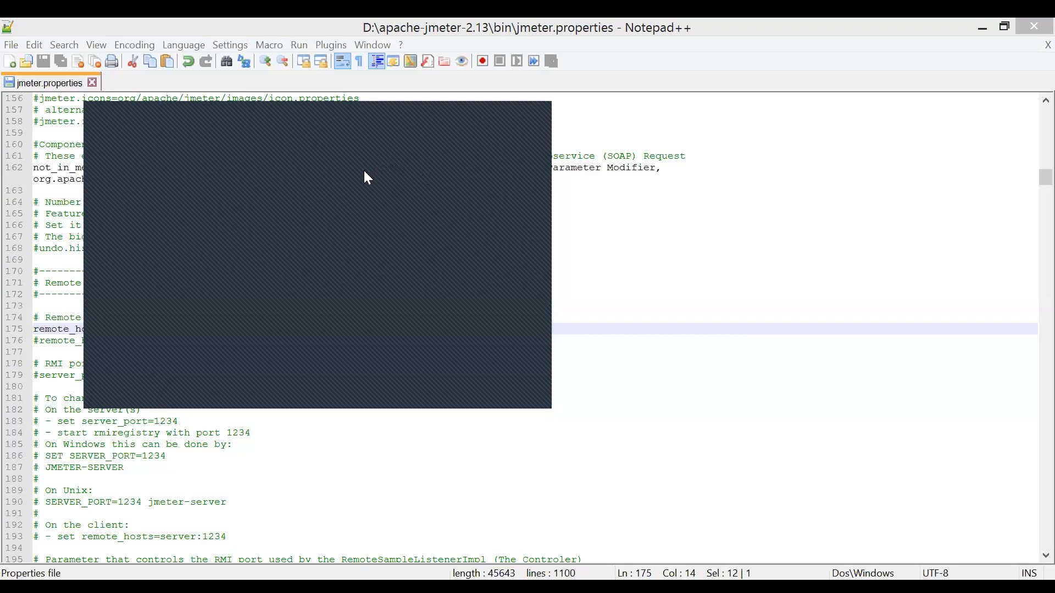
left_click_drag(398, 117, 442, 147)
left_click(565, 142)
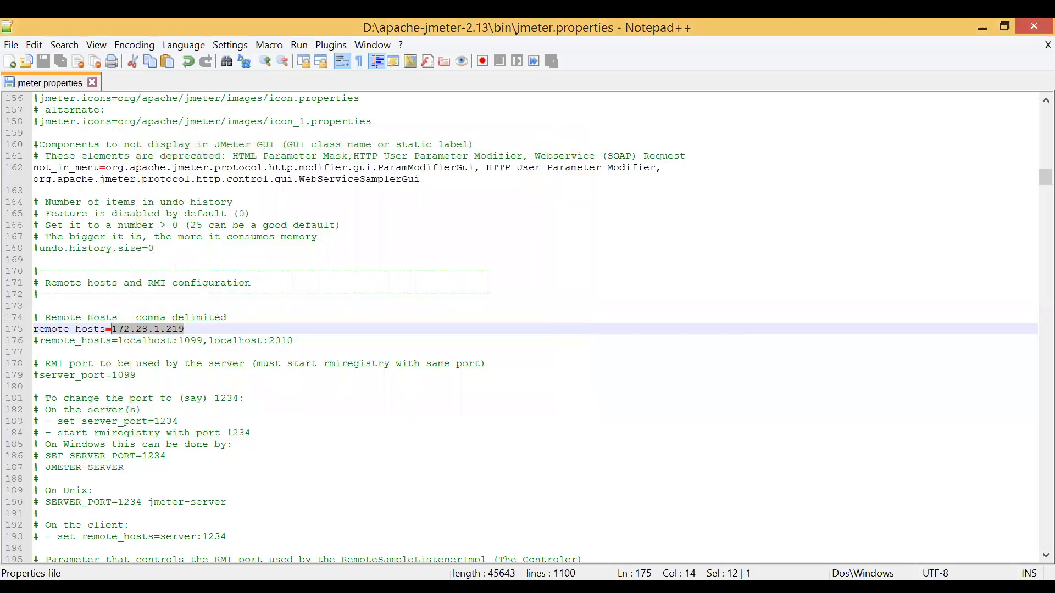
left_click(183, 329)
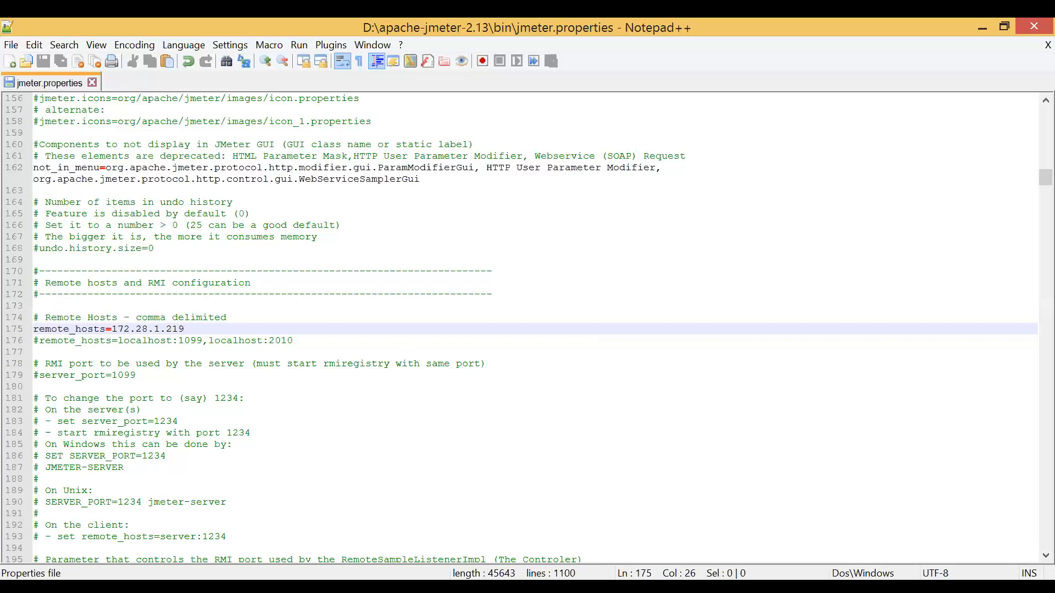
Close jmeter.properties and run the jmeter-server Windows batch file from the bin folder.
left_click(93, 80)
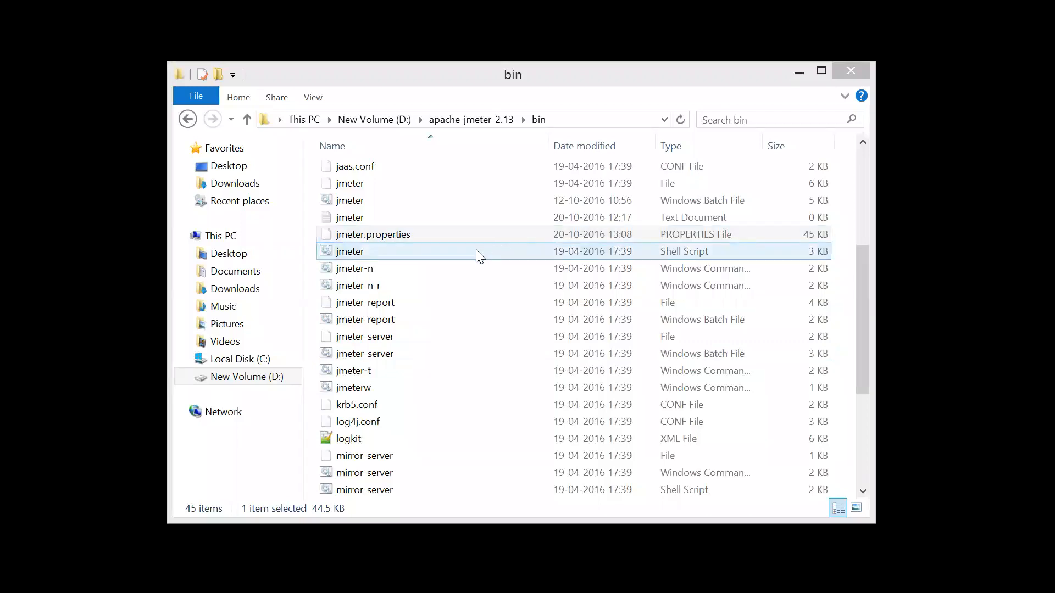
left_click(418, 270)
key("Down")
key("Down")
key("Down")
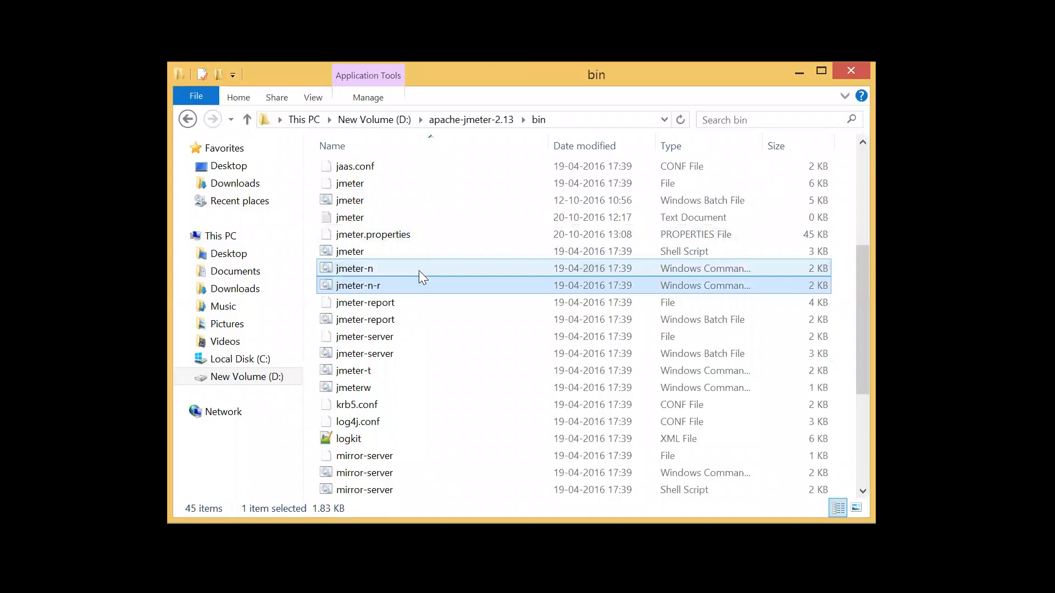
key("Down")
key("Down")
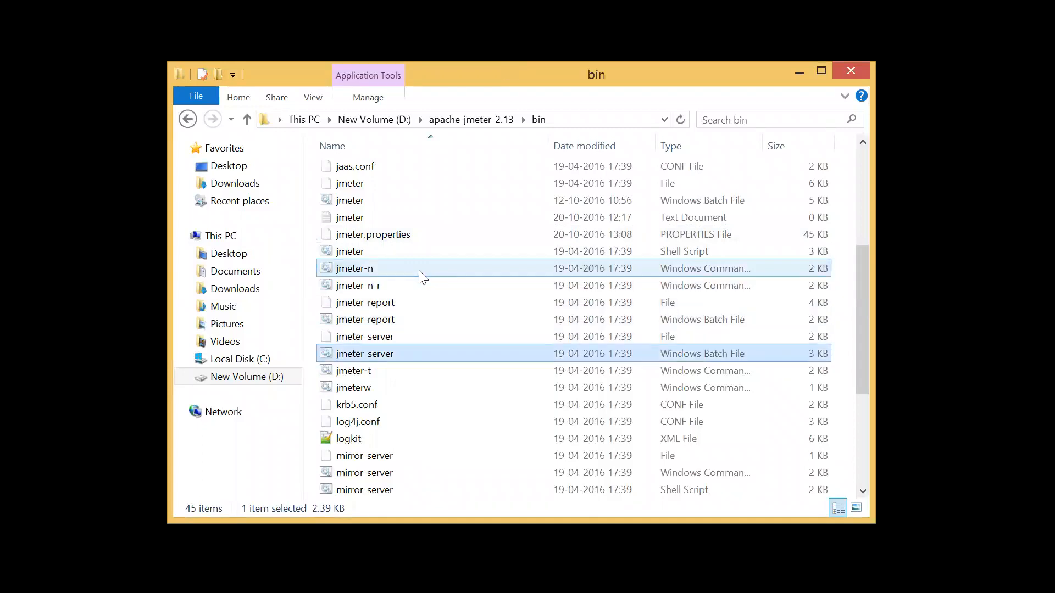
double_click(388, 357)
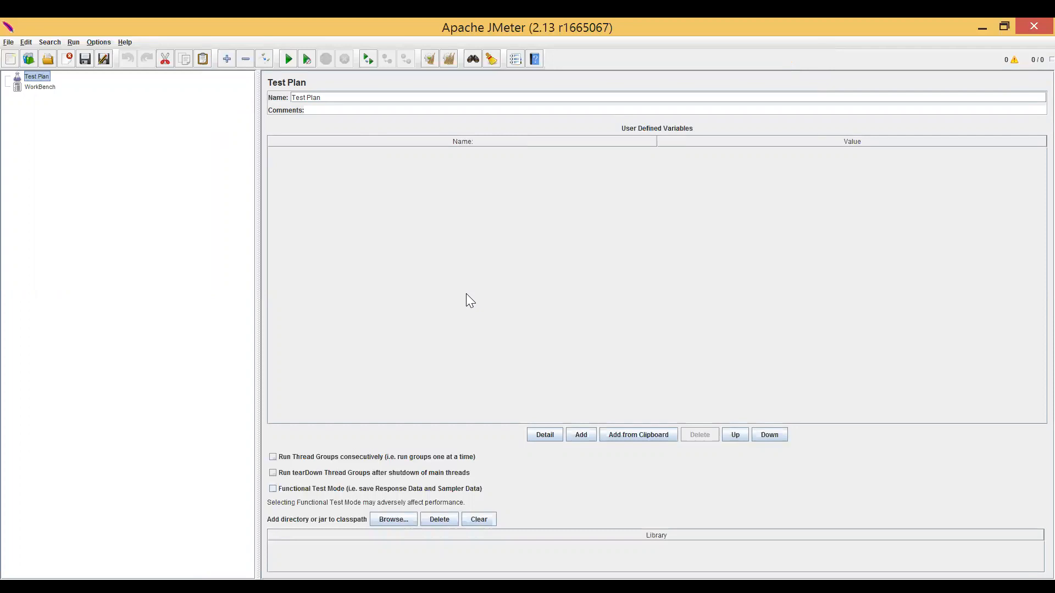
Check which hosts JMeter offers for a remote start without starting one.
left_click(73, 43)
mouse_move(149, 78)
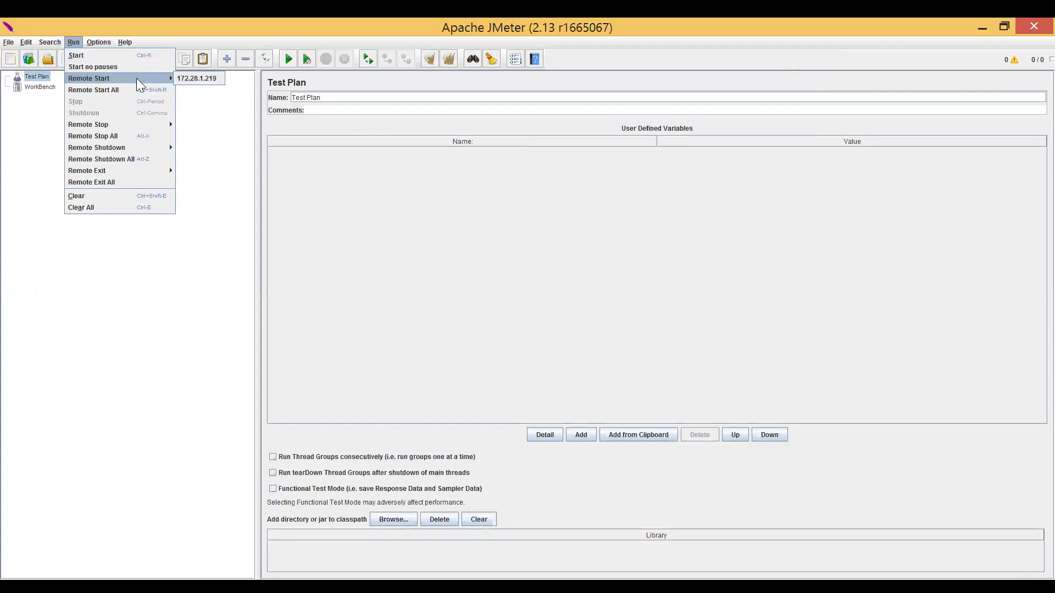
left_click(41, 80)
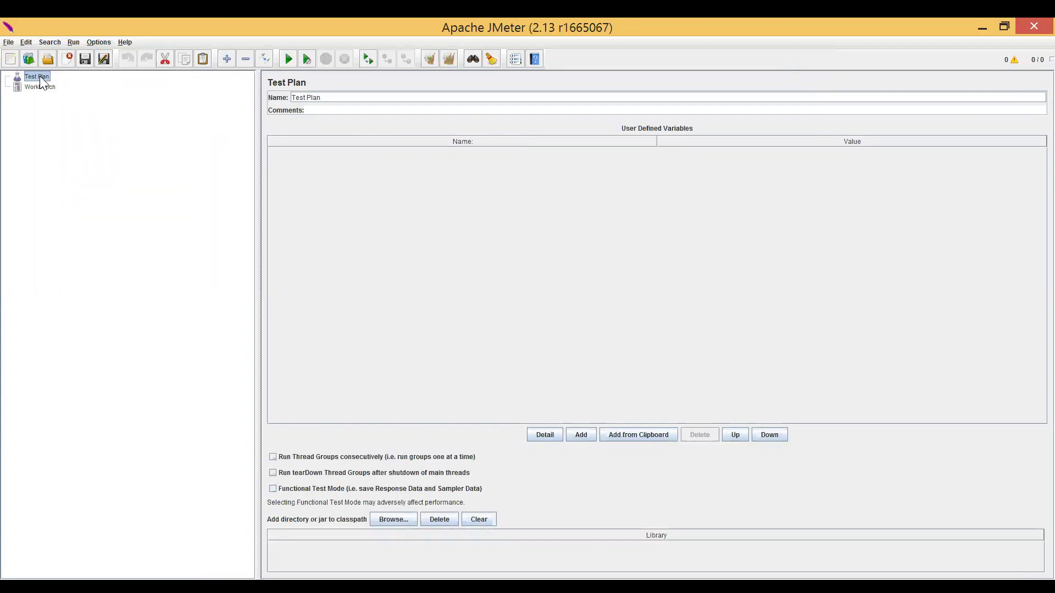
Open the UTG-Demo.jmx test plan and start it remotely on host 172.28.1.219.
left_click(47, 65)
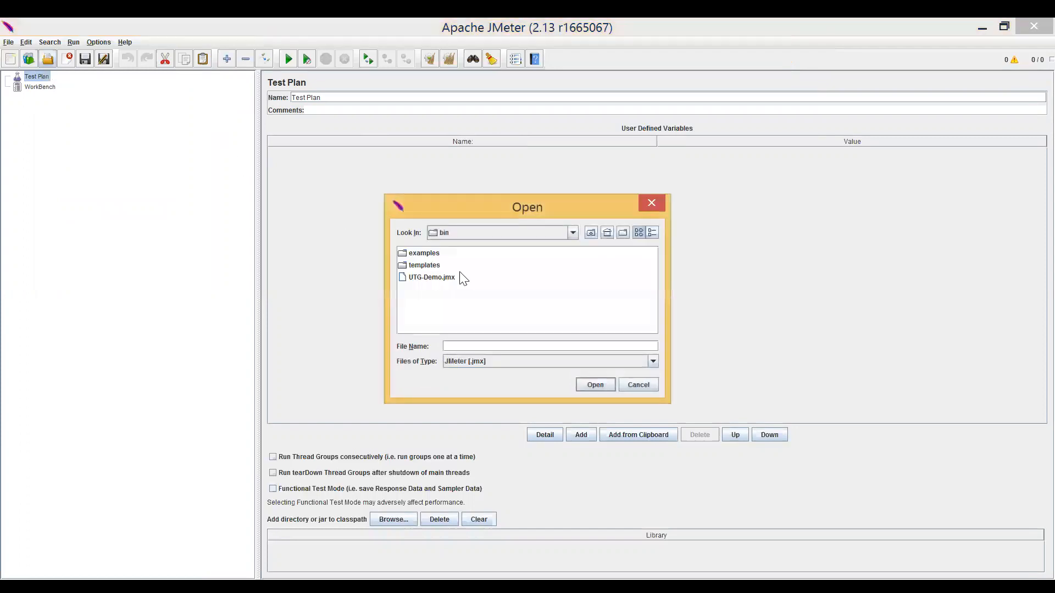
left_click(444, 278)
left_click(601, 386)
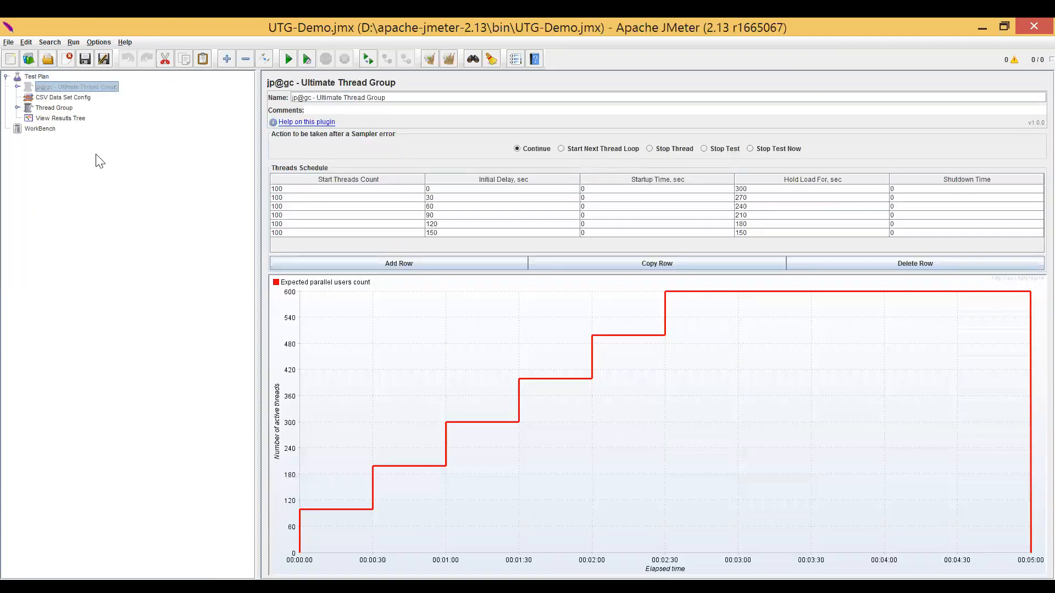
left_click(75, 42)
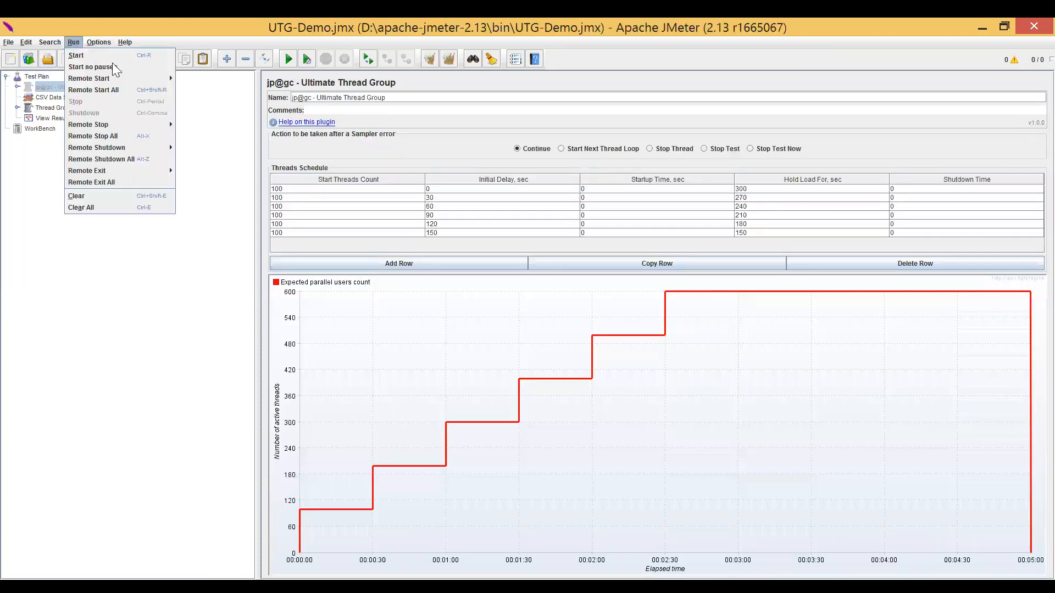
mouse_move(94, 83)
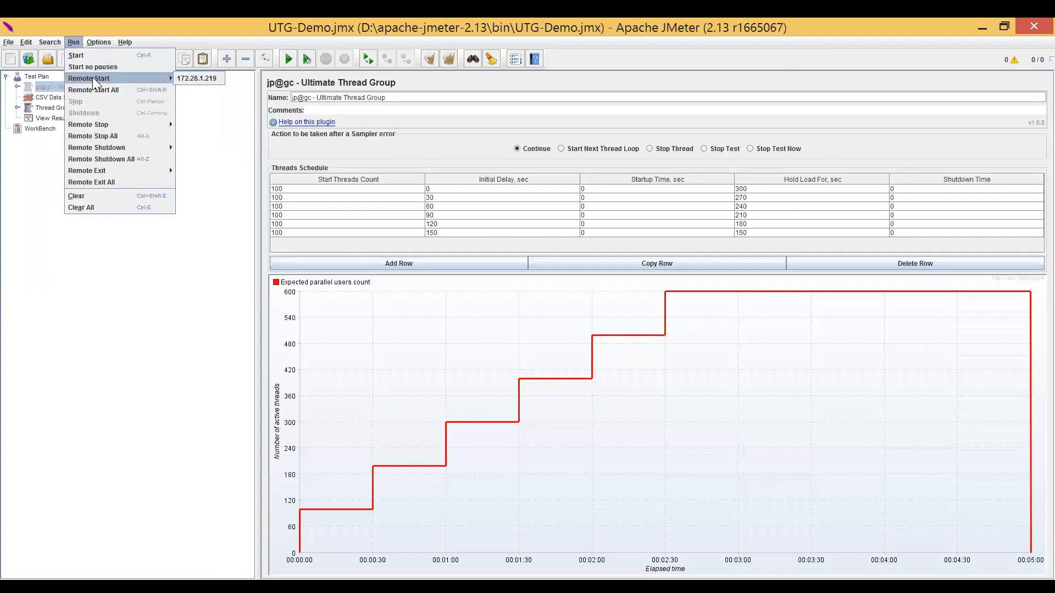
left_click(187, 79)
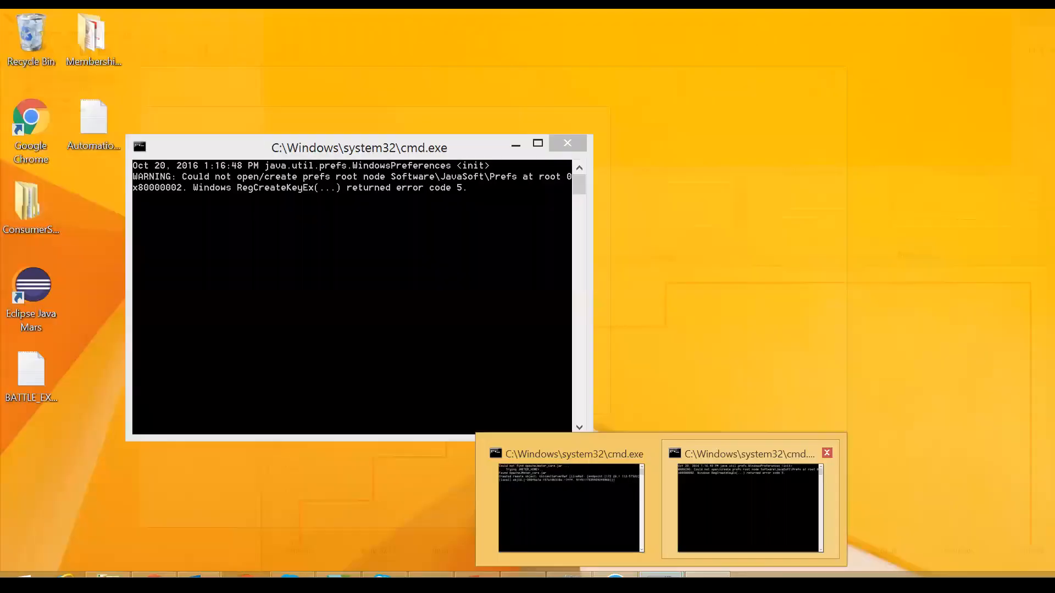
Close the command window that is running jmeter-server.
mouse_move(571, 501)
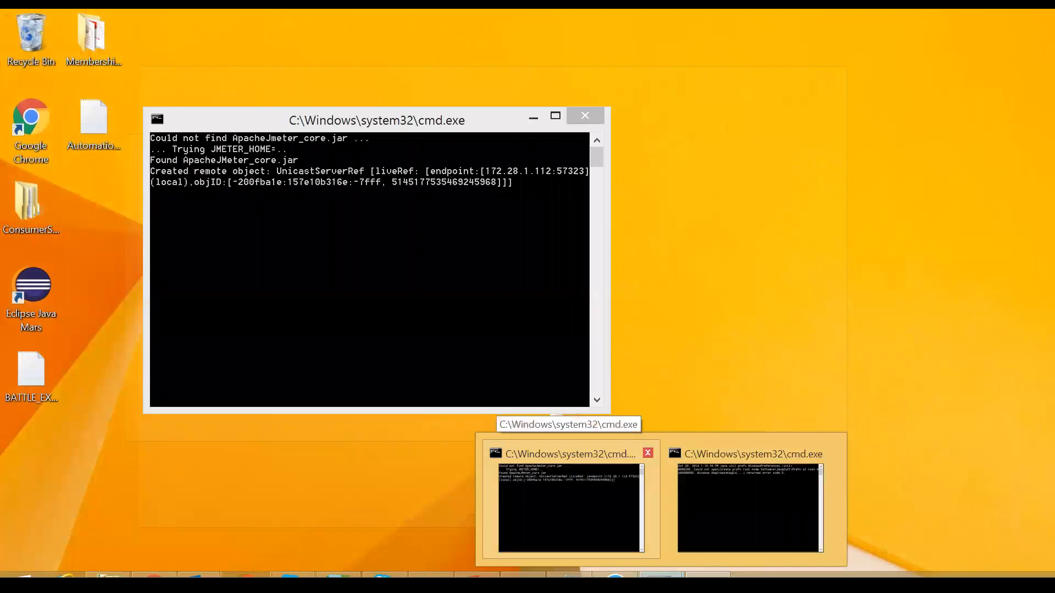
left_click(648, 453)
mouse_move(660, 456)
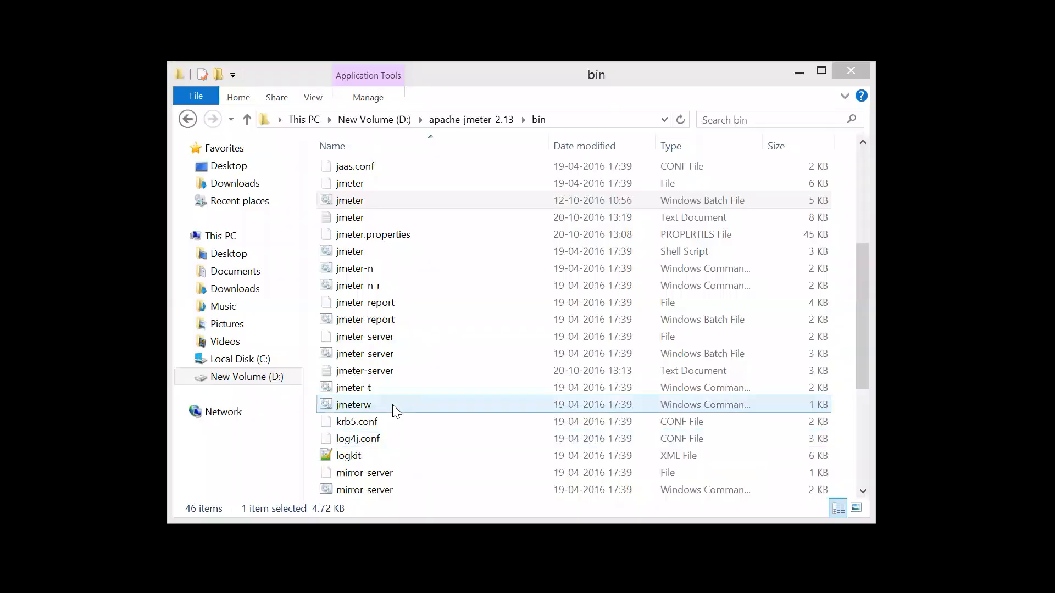
Open jmeter.properties from the bin folder in Notepad++ again.
left_click(393, 405)
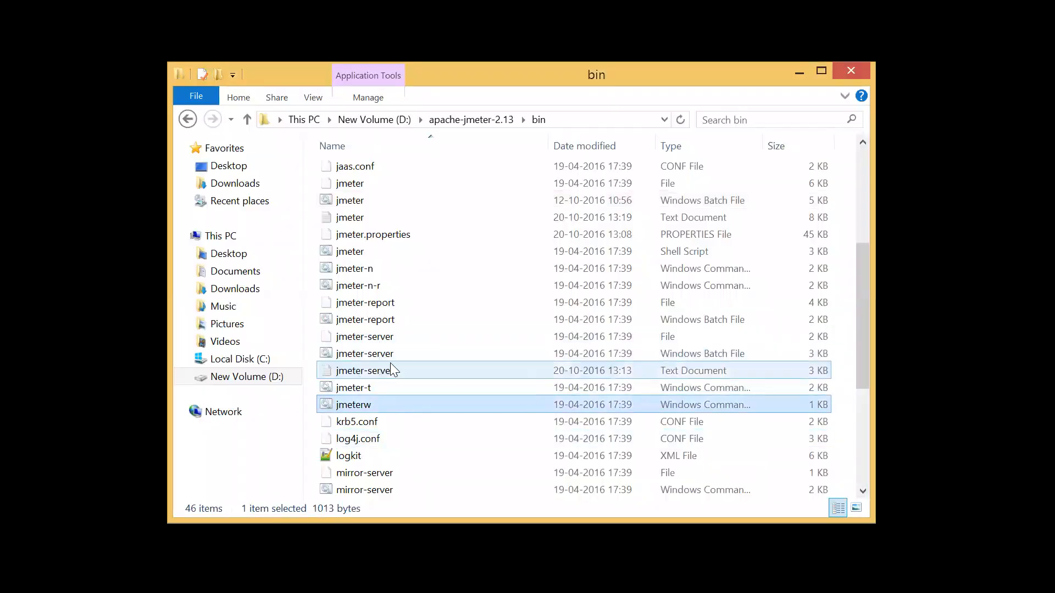
right_click(386, 237)
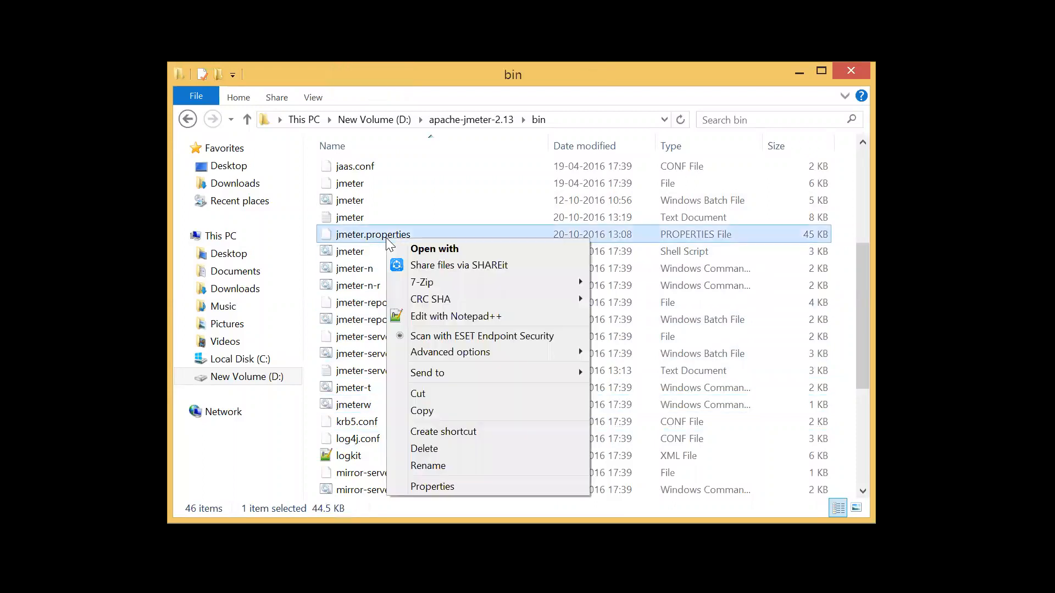
left_click(465, 316)
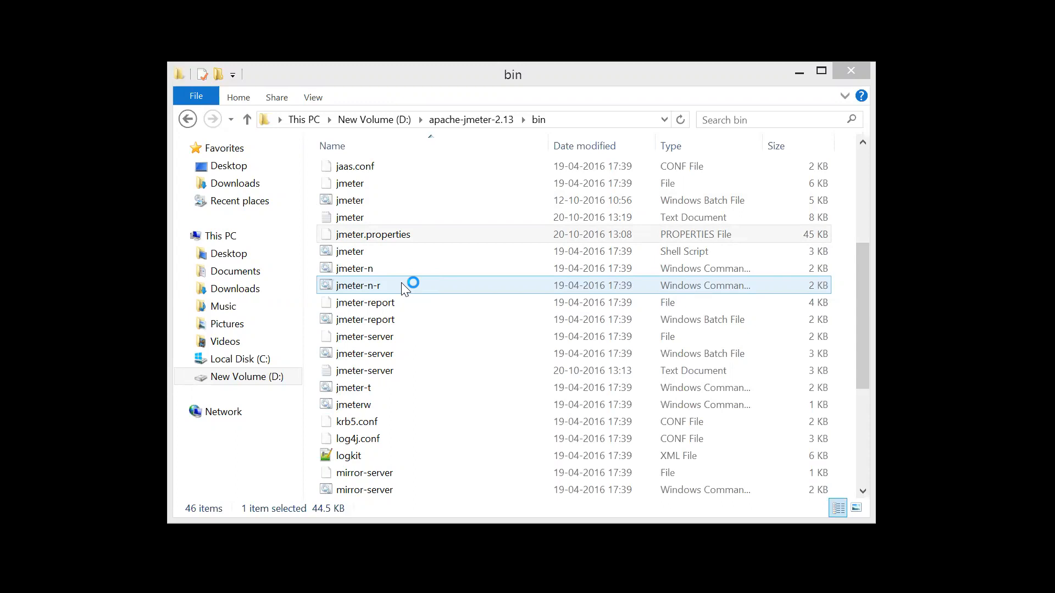
Launch JMeter from the jmeter Windows batch file in the bin folder.
left_click(378, 356)
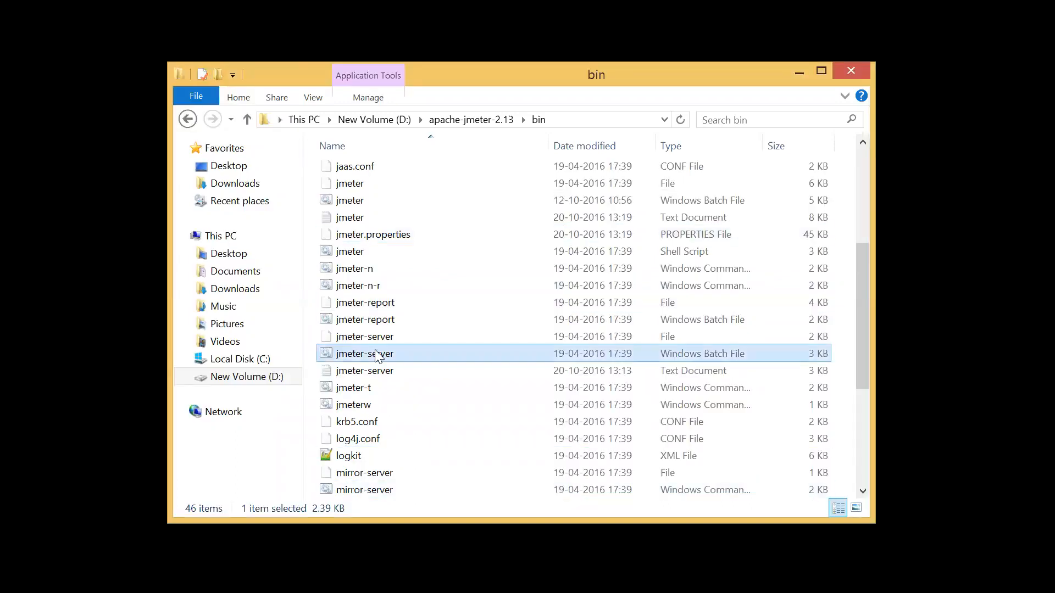
left_click(366, 254)
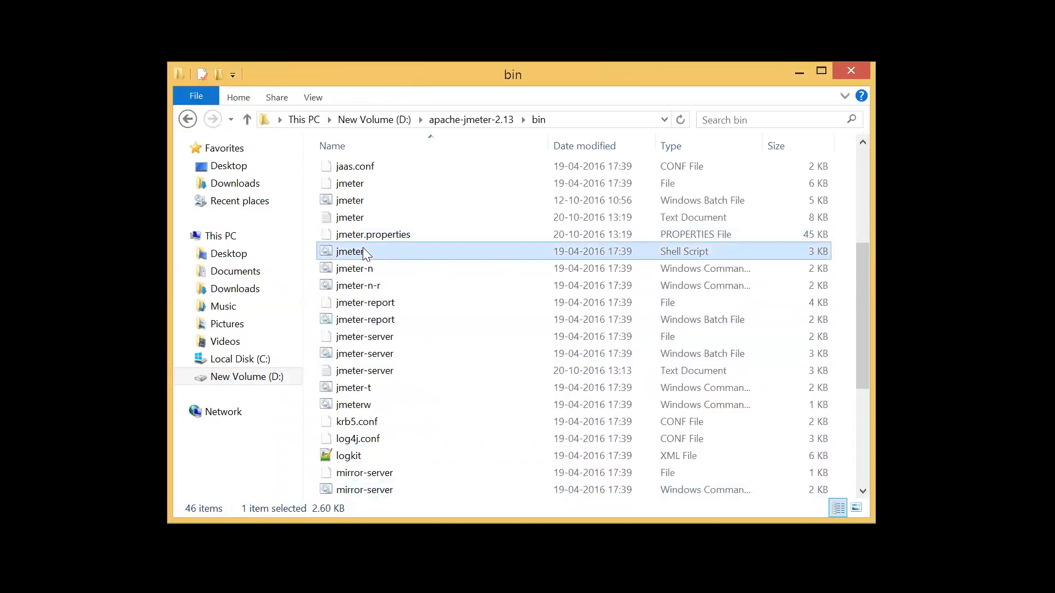
left_click(354, 202)
double_click(354, 202)
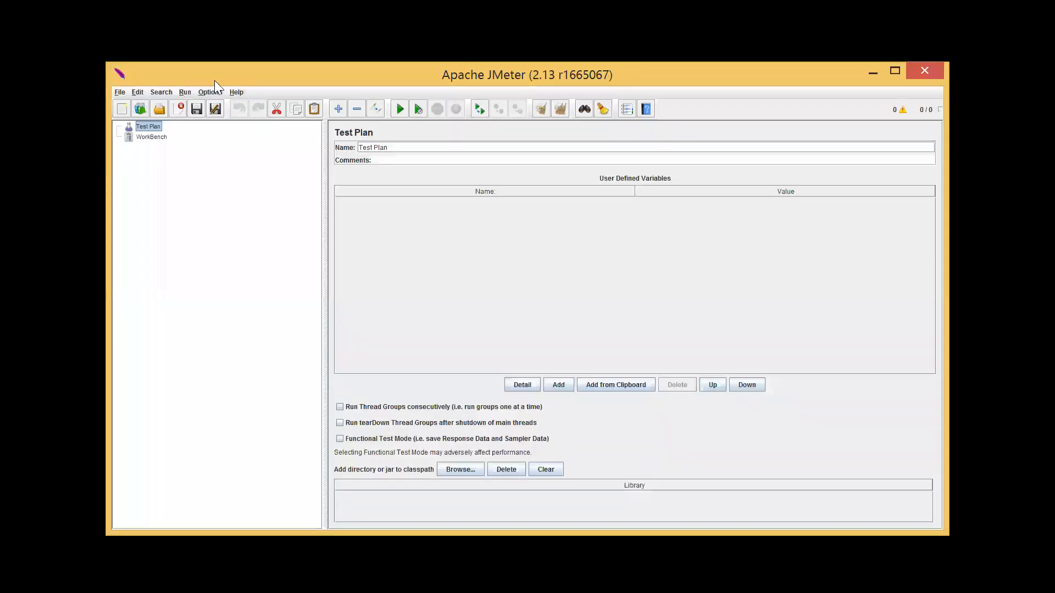
Maximize the JMeter window and open the UTG-Demo.jmx test plan from the bin folder.
double_click(271, 63)
left_click(48, 59)
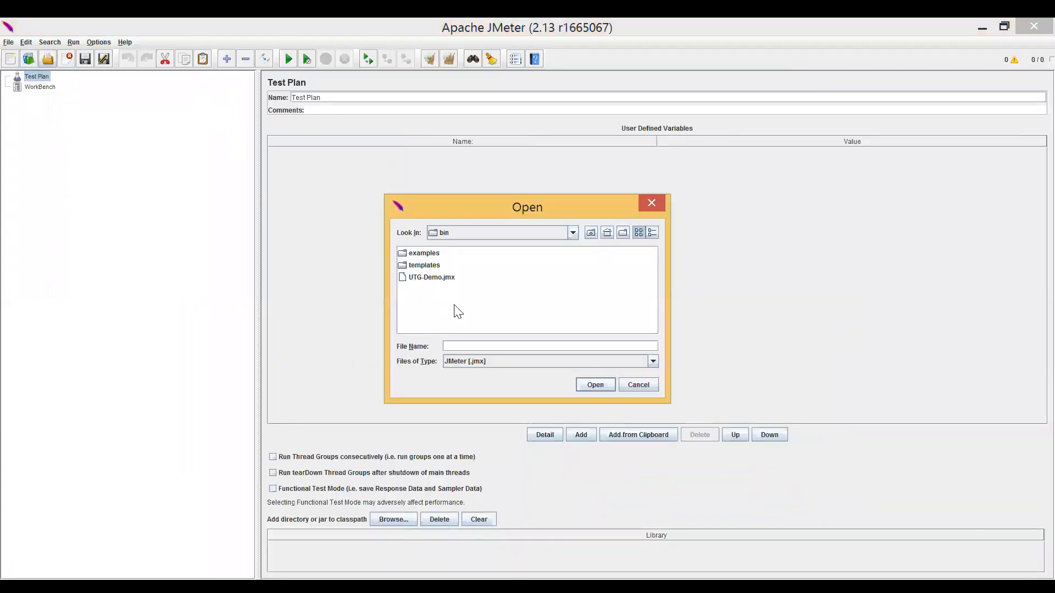
left_click(432, 277)
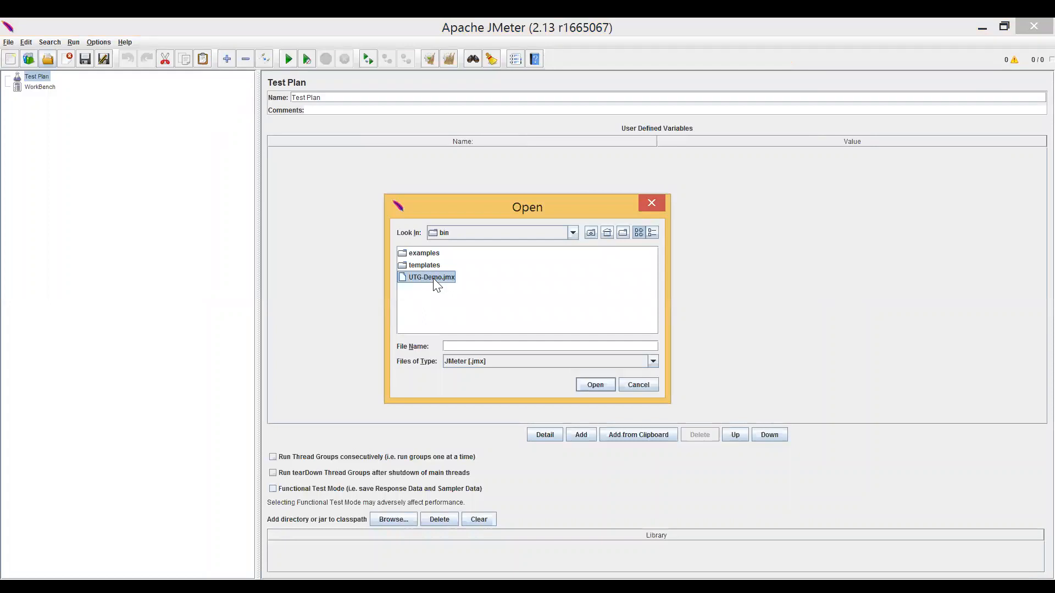
left_click(588, 384)
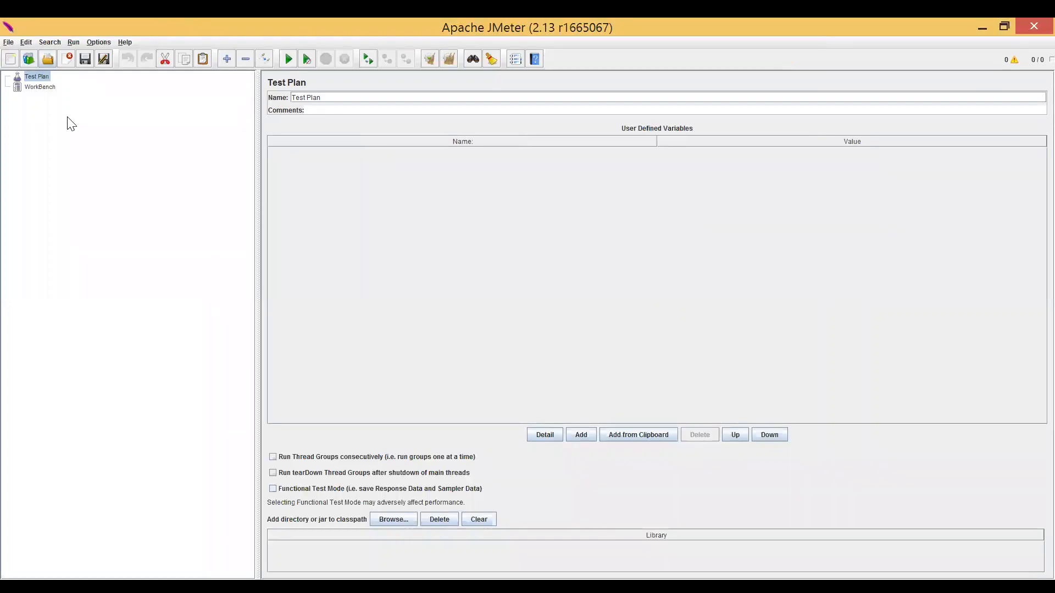
Try to start the test plan remotely on host 172.28.1.202 and dismiss the resulting dialog.
left_click(75, 43)
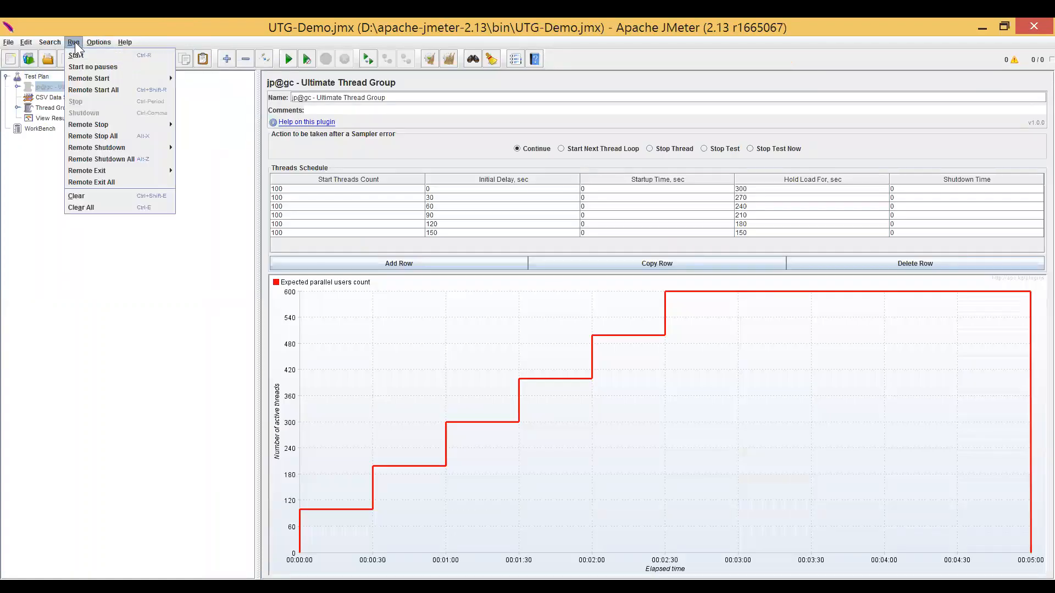
mouse_move(107, 77)
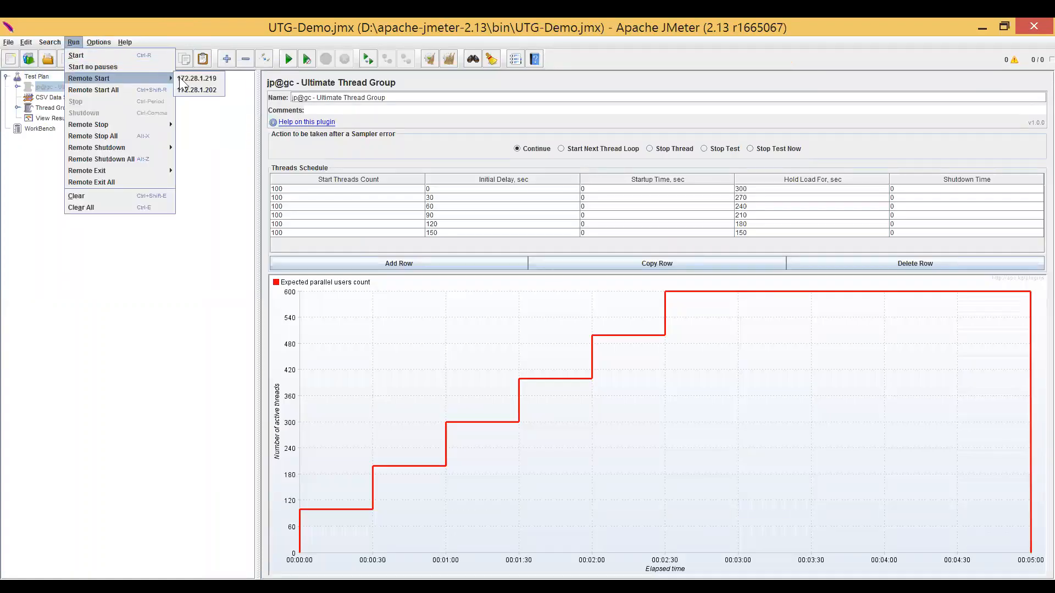
left_click(218, 90)
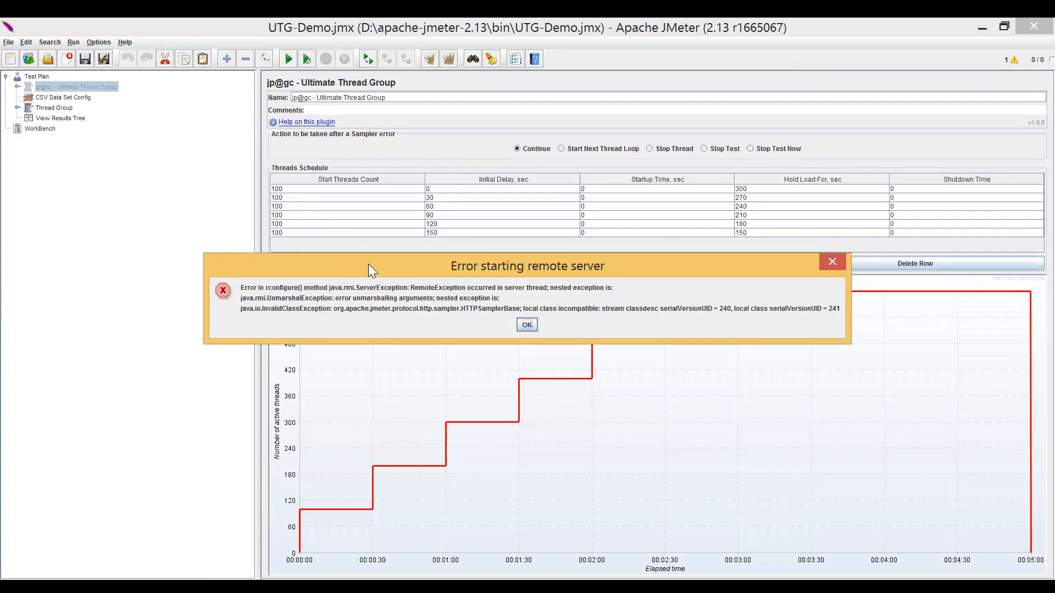
left_click_drag(368, 265, 339, 252)
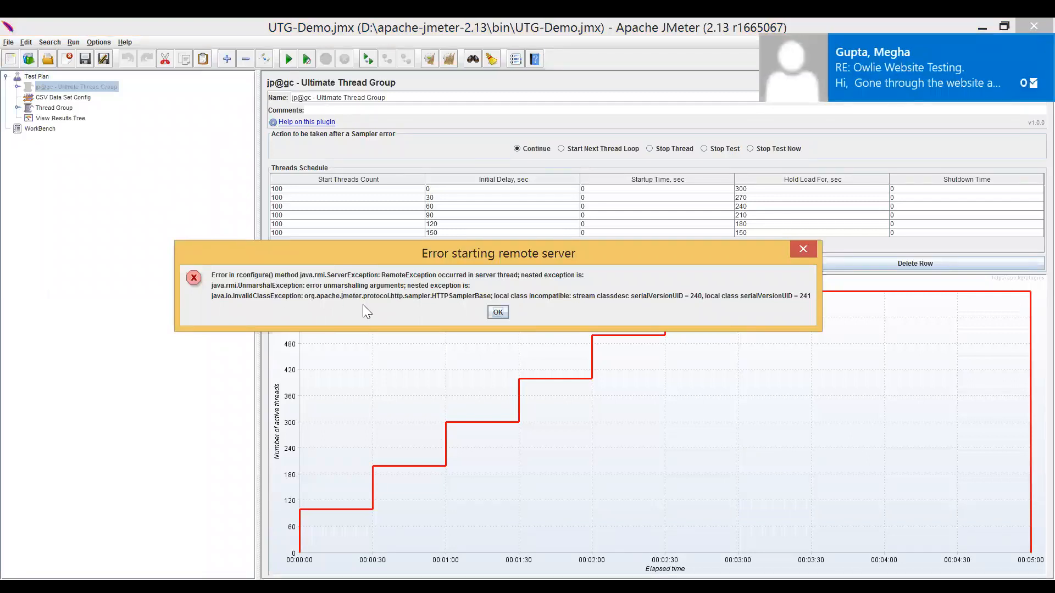
left_click(500, 312)
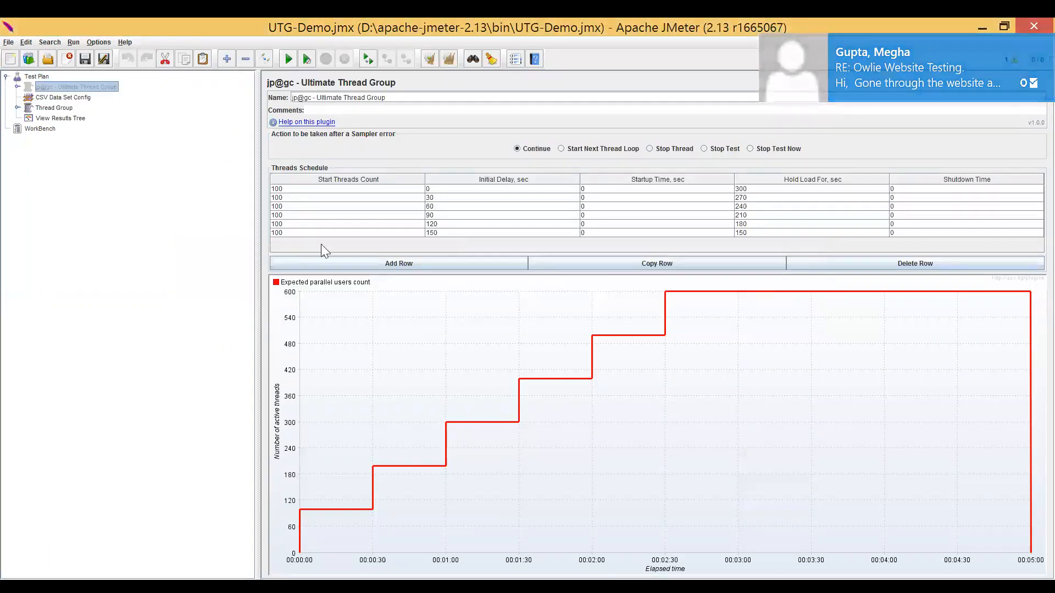
left_click(314, 225)
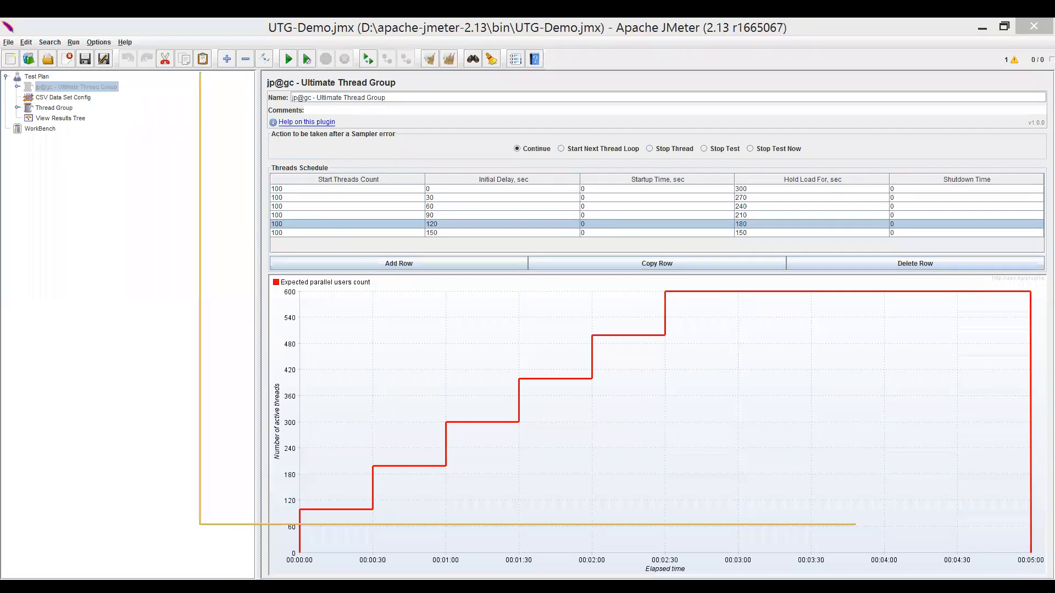
Switch to the JMeter-2 presentation in PowerPoint and run its slide show from the beginning through to the Assertions & Listeners slide.
key("alt+Tab")
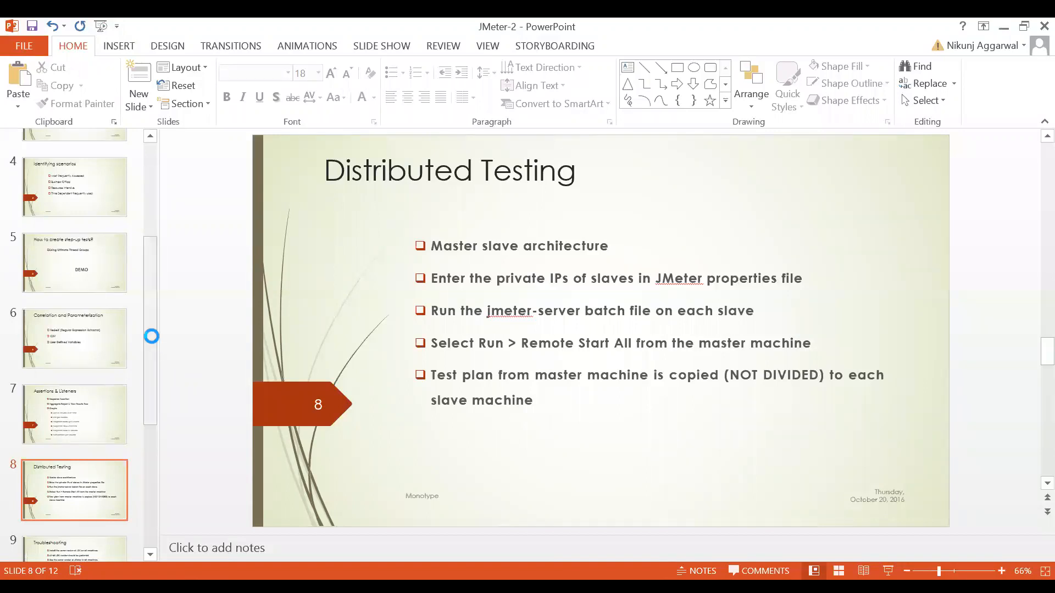
key("F5")
key("Right")
key("Right")
key("Right")
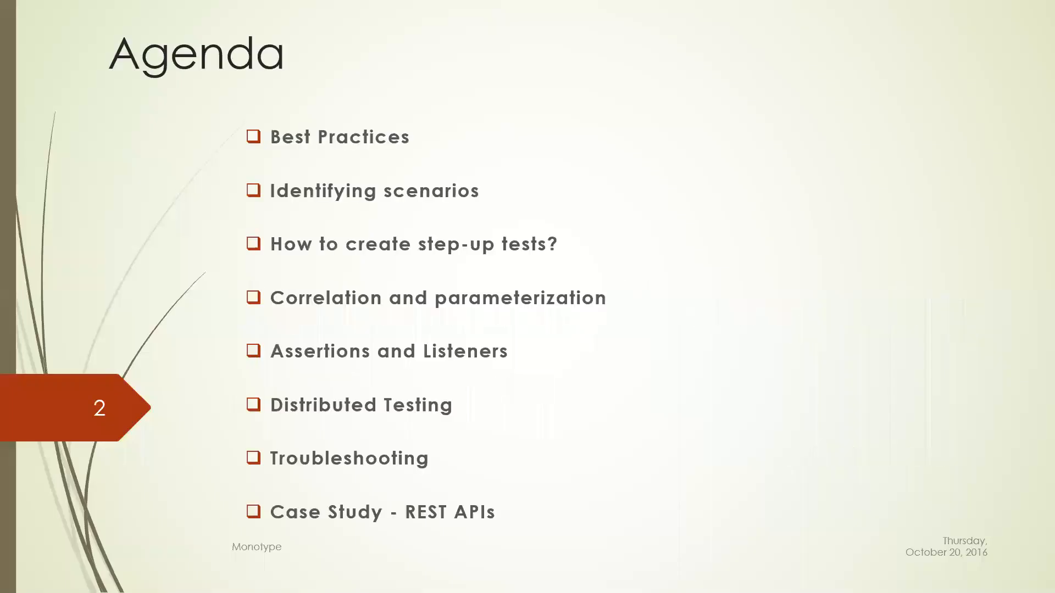
key("Right")
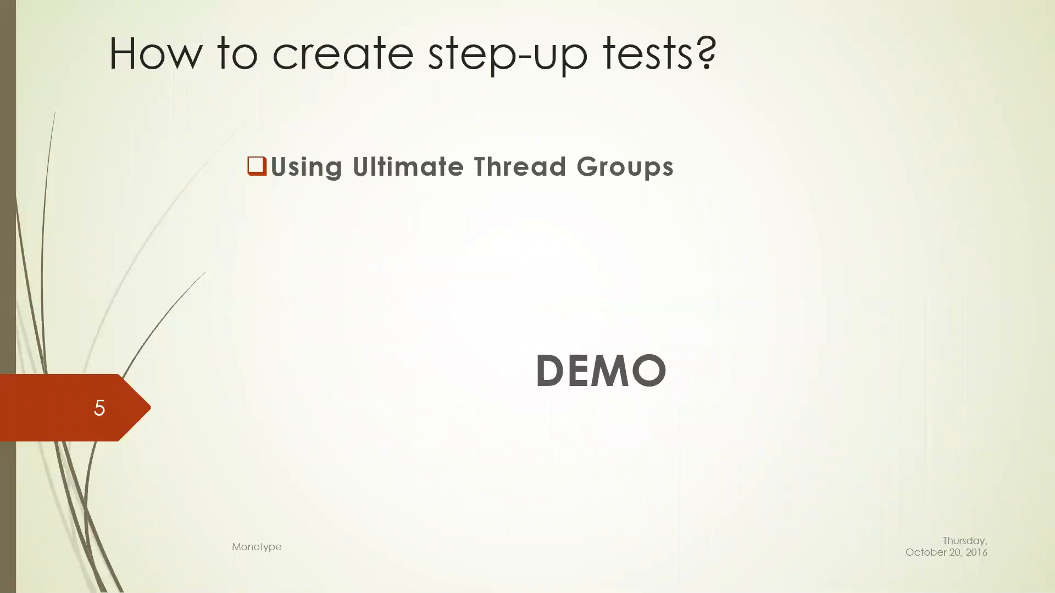
key("Right")
key("Right")
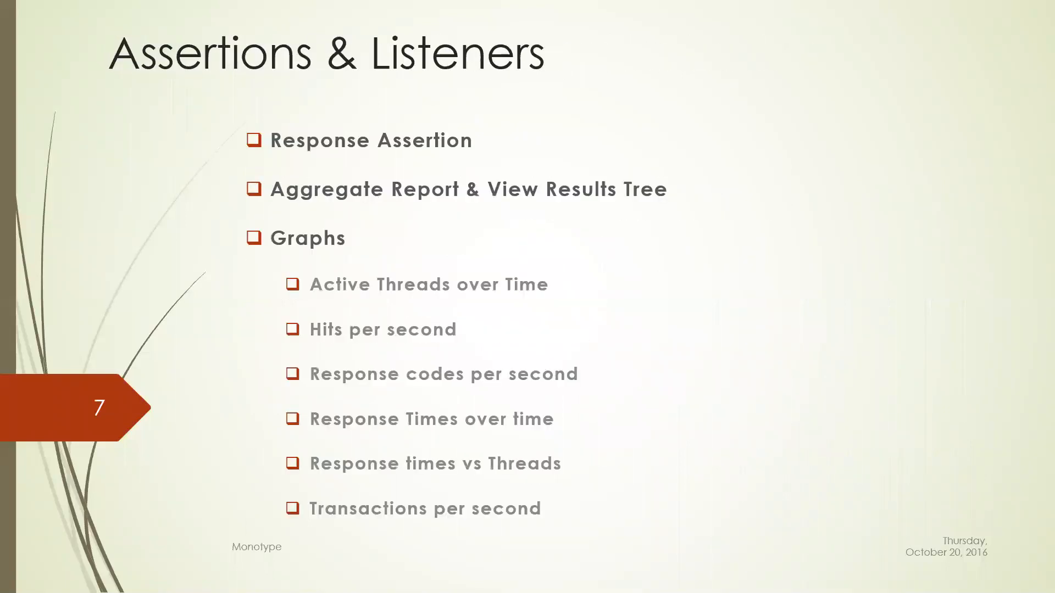
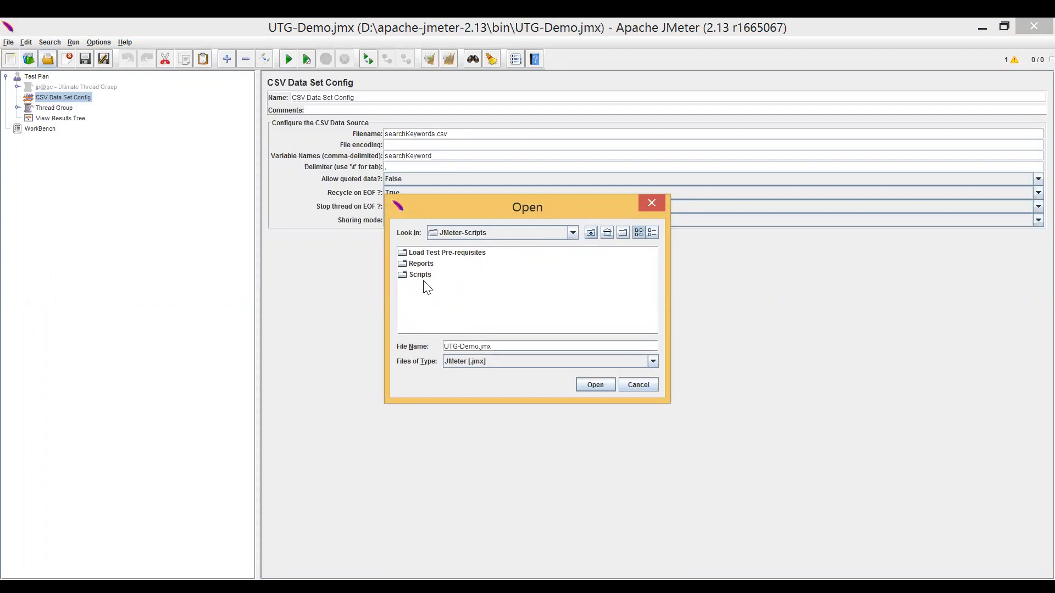
Open the events-api-functional_v2.jmx test plan from the Scripts/EventsAPIs/EventsApi_v2 folder.
double_click(423, 275)
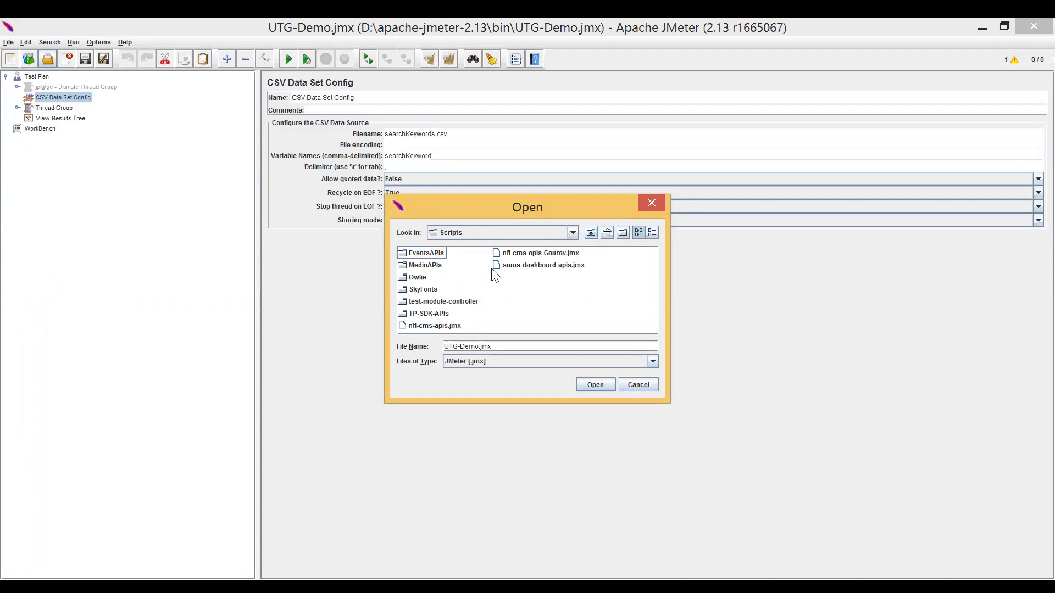
double_click(435, 254)
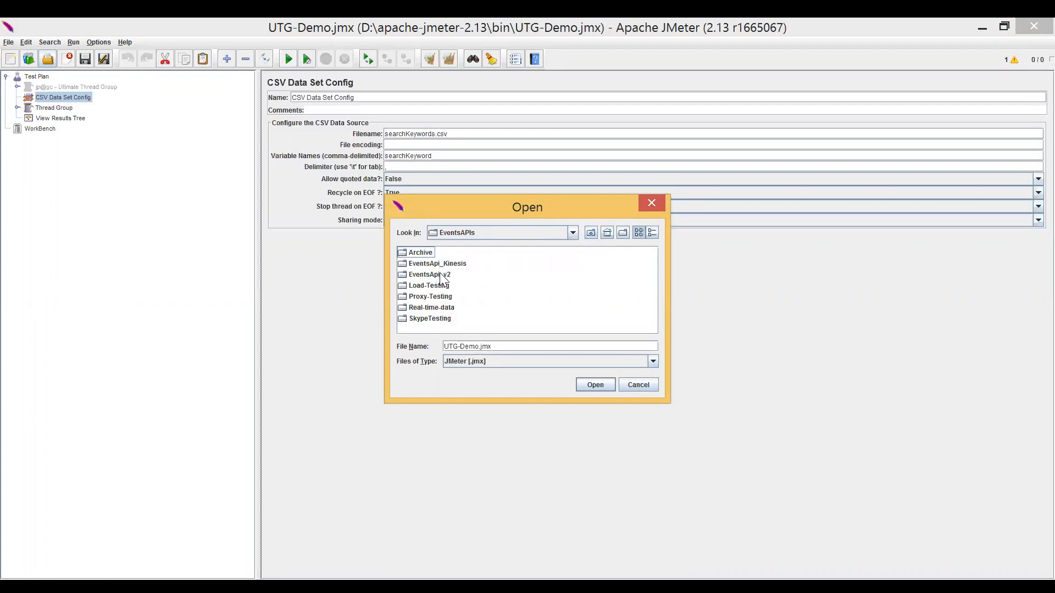
left_click(443, 276)
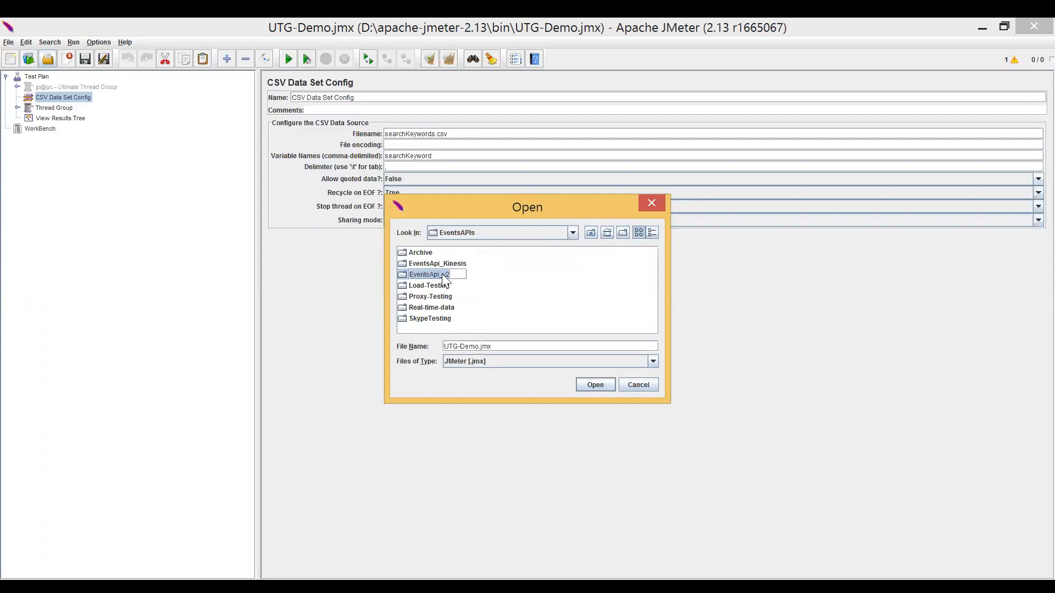
double_click(444, 277)
left_click(476, 258)
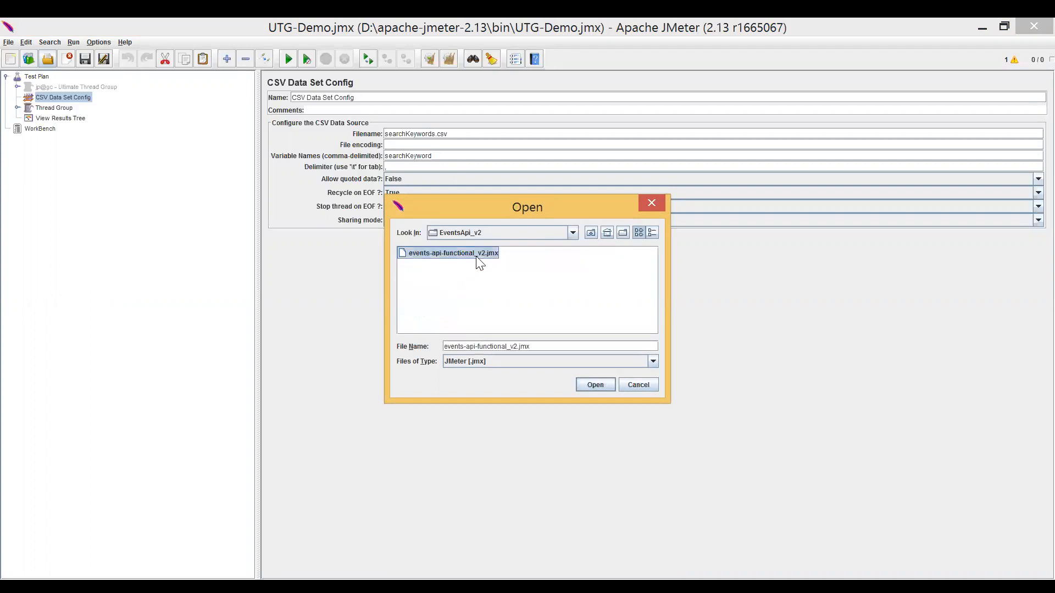
left_click(589, 387)
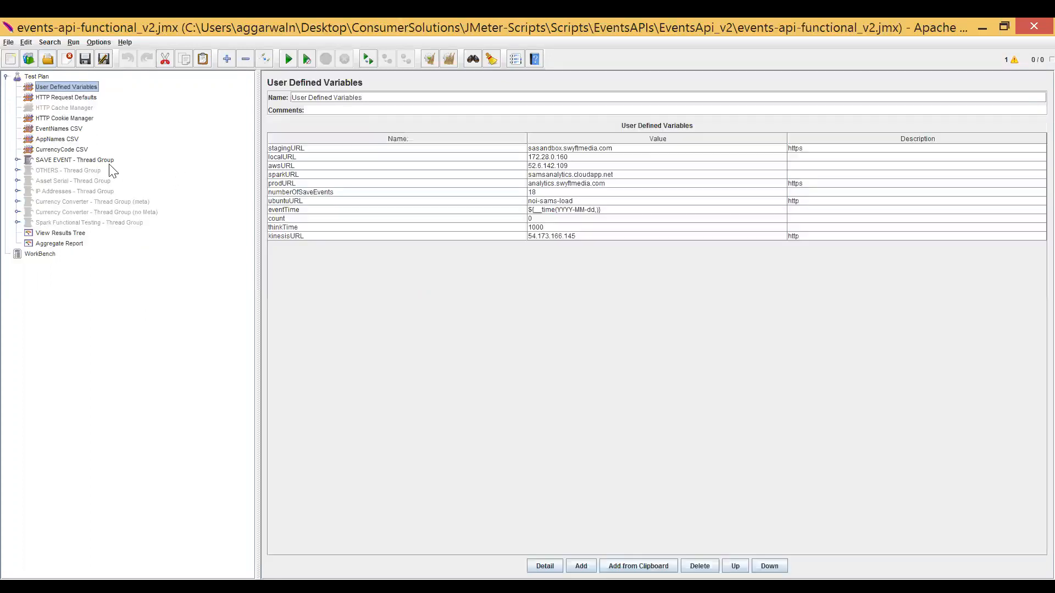
Enable the OTHERS and Asset Serial thread groups, and return to the User Defined Variables element.
left_click(77, 168)
key("shift+Down")
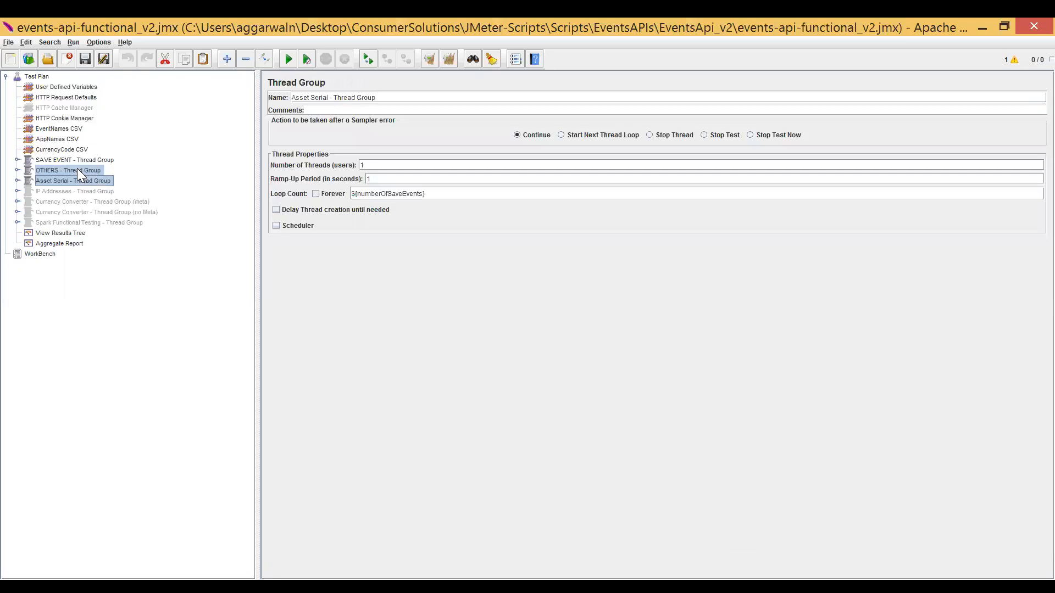
key("Up")
key("Up")
key("Up")
key("Up")
key("Up")
key("Up")
key("Up")
key("Up")
key("Up")
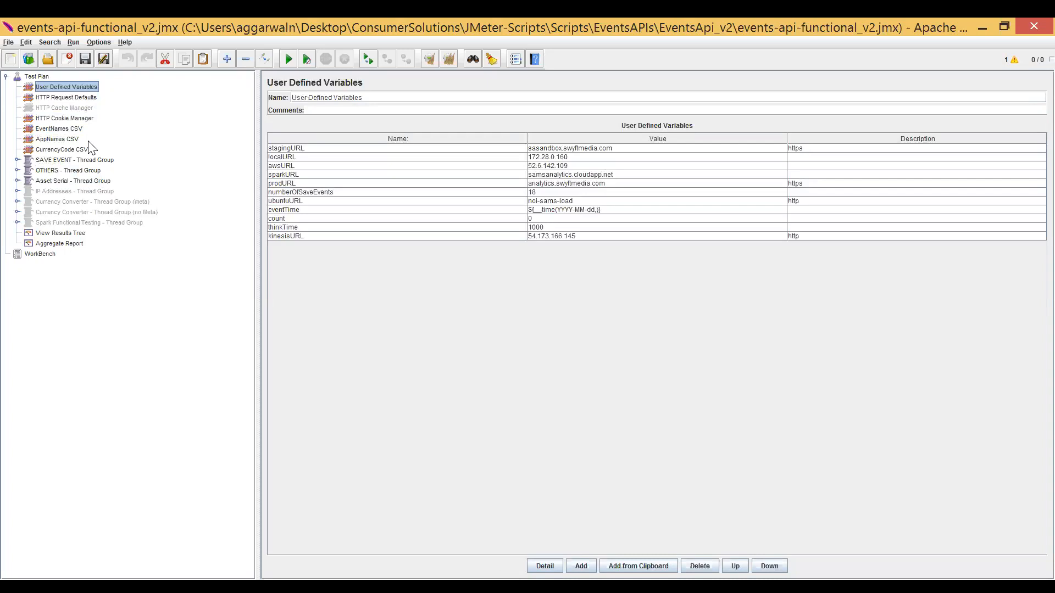
View the SAVE EVENT thread group and the first If Controller inside Save Event - GET, and collapse that controller group.
left_click(59, 161)
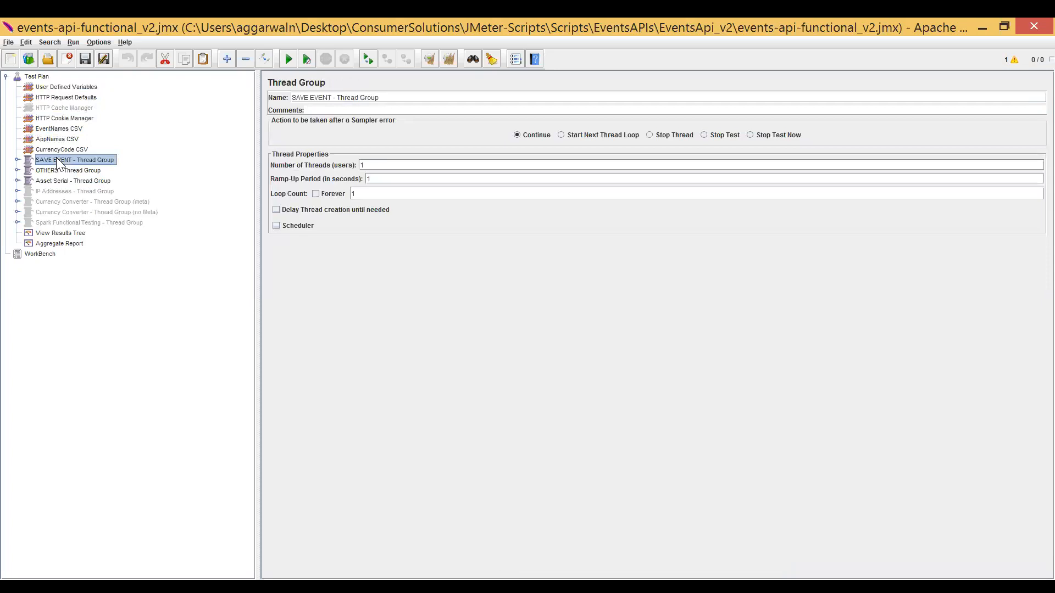
double_click(57, 160)
double_click(65, 171)
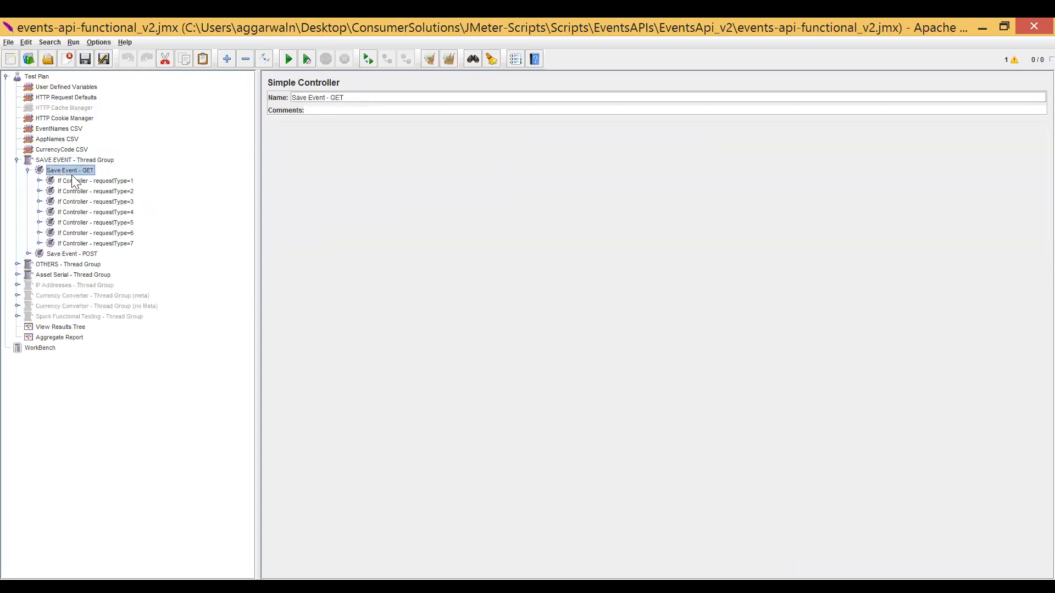
left_click(76, 181)
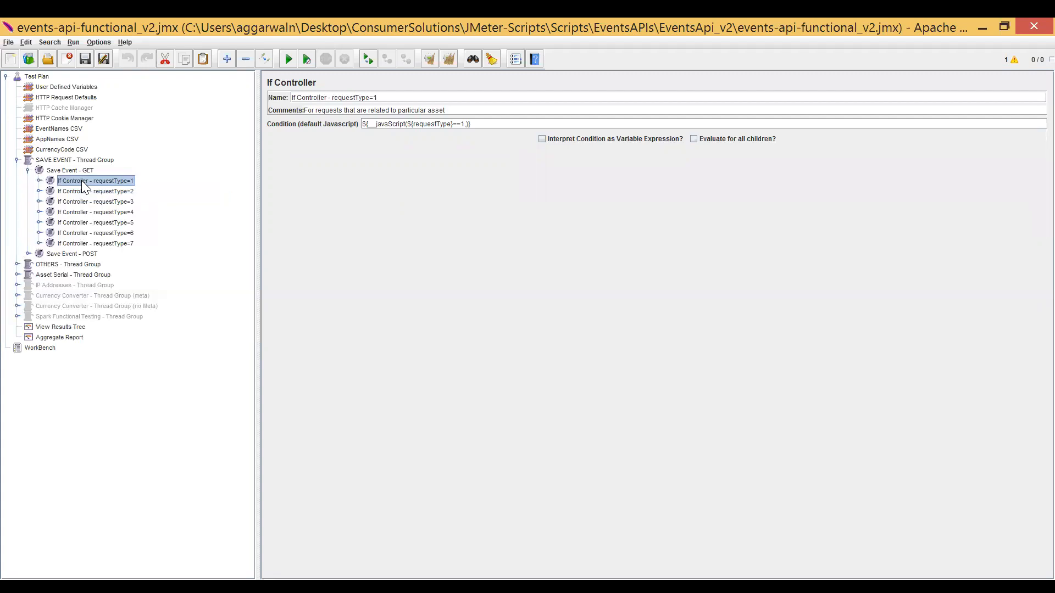
double_click(80, 173)
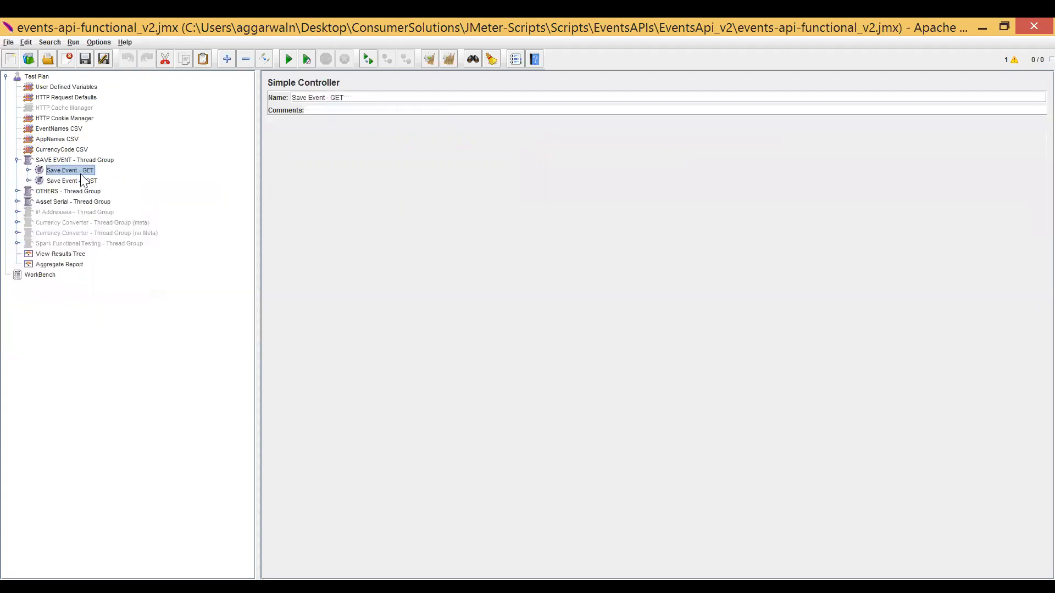
key("Down")
key("Left")
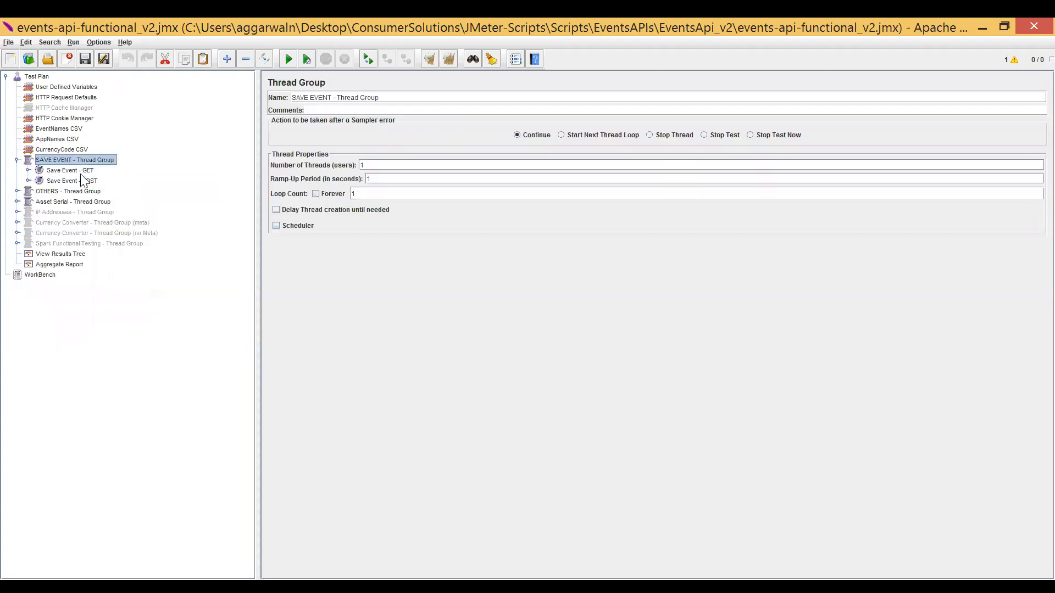
Expand the OTHERS thread group and its Event Name controller to show the event name requests.
key("Down")
key("Down")
key("Down")
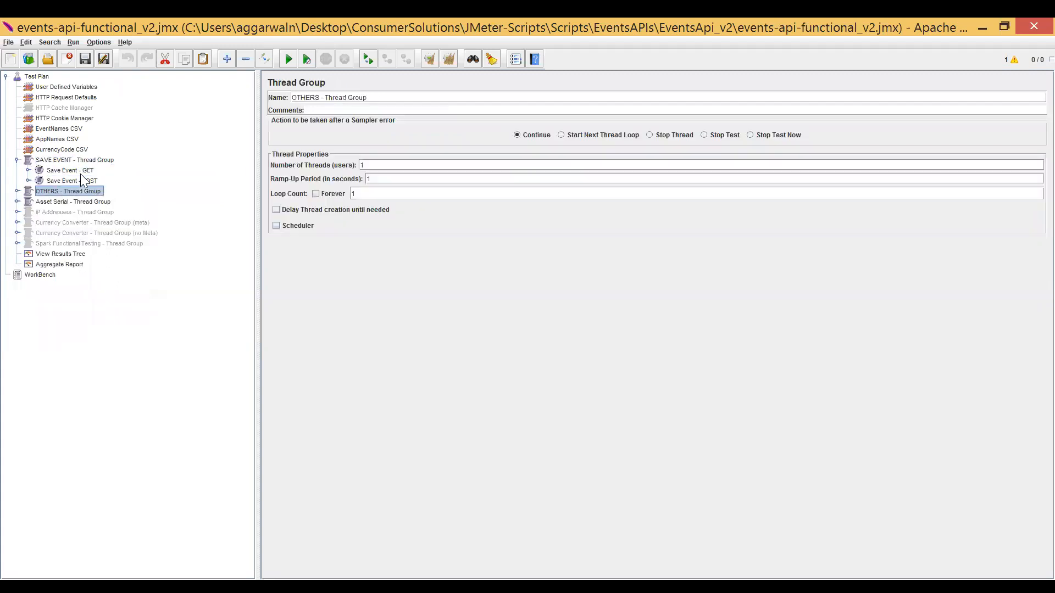
key("Right")
key("Down")
key("Right")
key("Down")
key("Down")
key("Down")
key("Up")
key("Up")
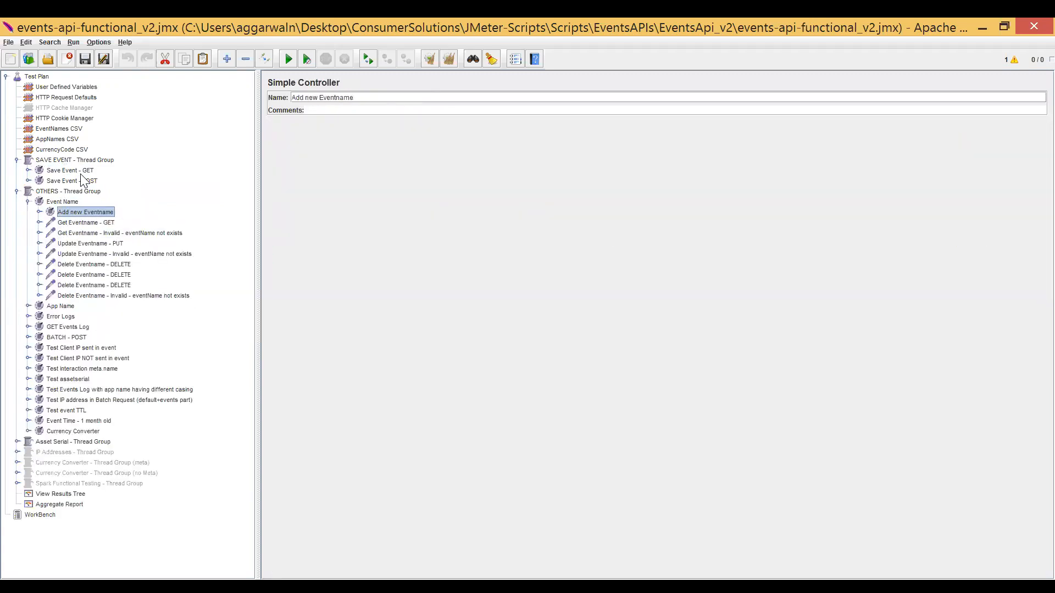
Review the get, update and delete event name requests inside the Event Name controller.
key("Down")
key("Down")
key("Down")
key("Down")
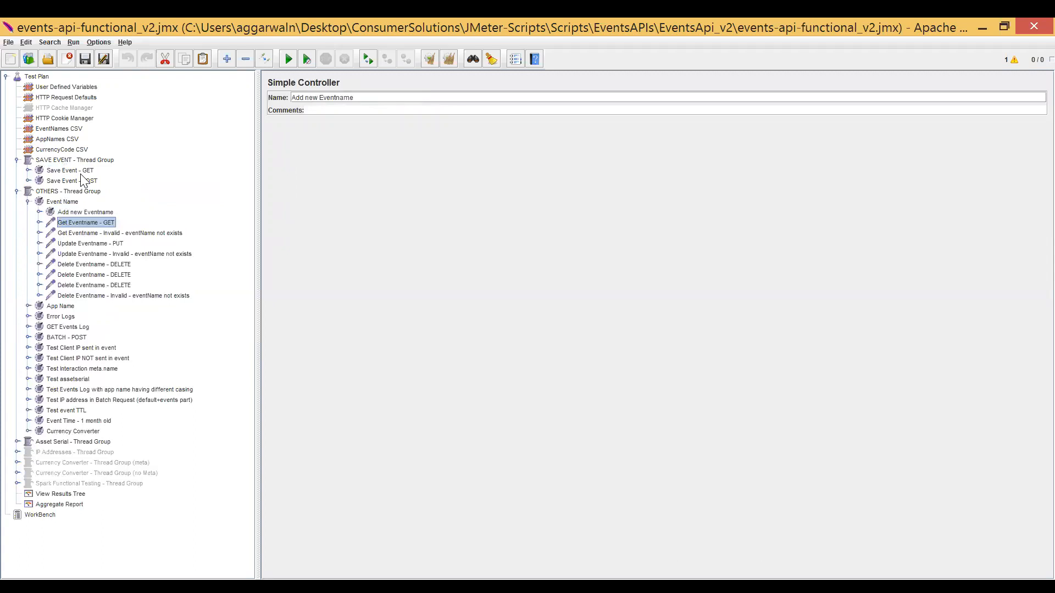
key("Down")
key("Down")
key("Down")
key("Down")
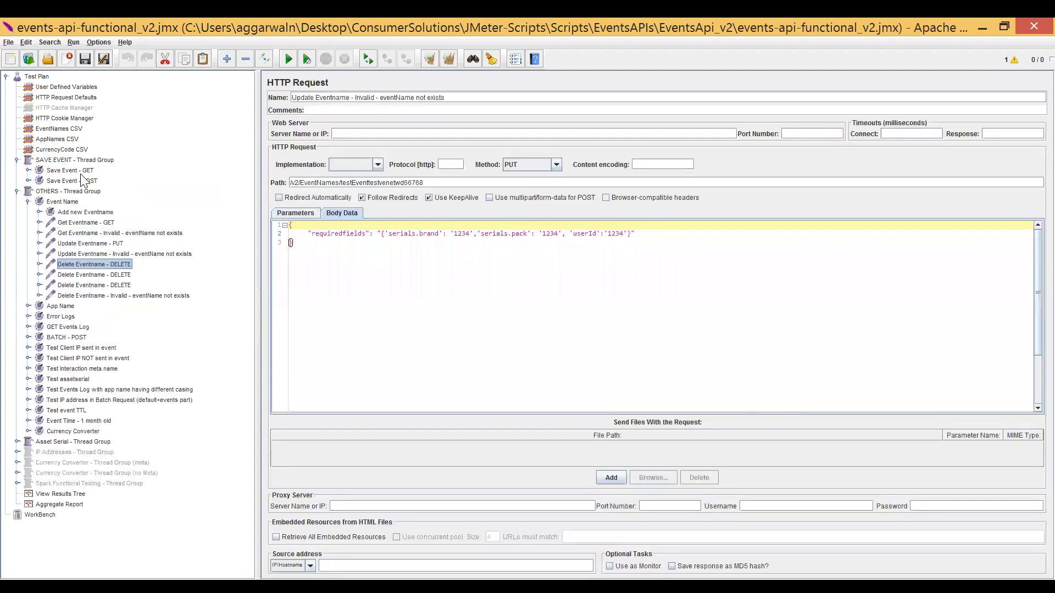
key("Up")
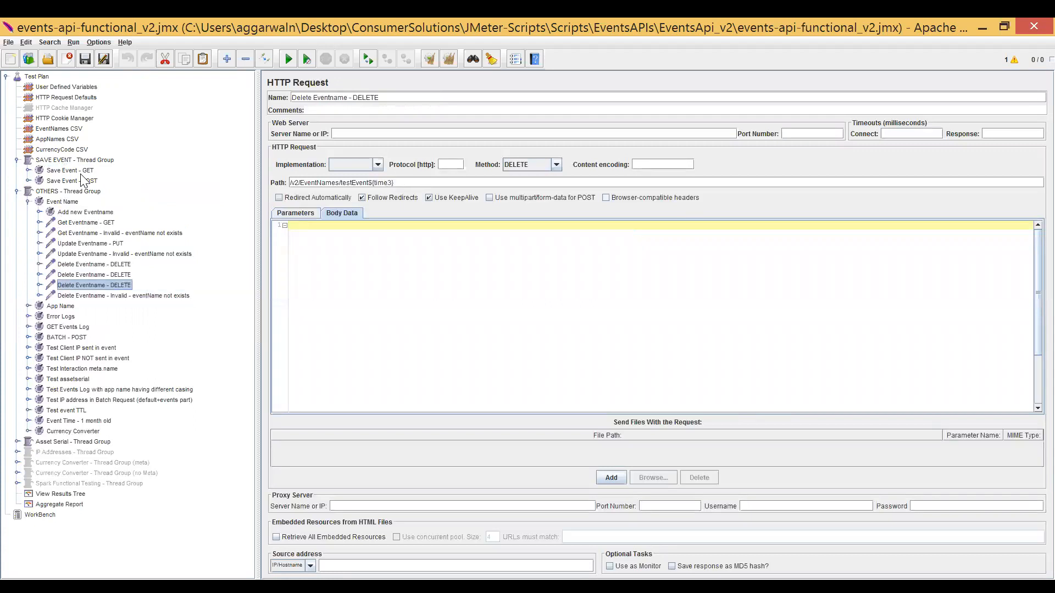
key("Up")
key("Up")
key("Up")
key("Up")
key("Up")
key("Up")
key("Up")
key("Up")
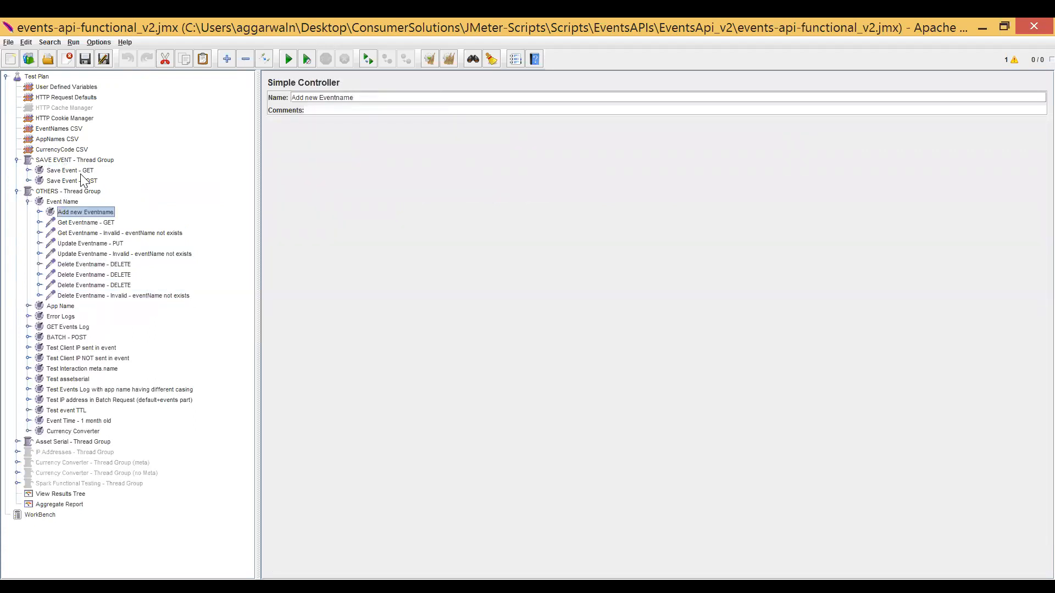
Collapse the Event Name controller and the OTHERS thread group, and return to the Save Event controllers.
key("Left")
key("Down")
key("Down")
key("Down")
key("Down")
key("Down")
key("Down")
key("Up")
key("Up")
key("Up")
key("Up")
key("Up")
key("Up")
key("Up")
key("Up")
key("Left")
key("Up")
key("Up")
key("Up")
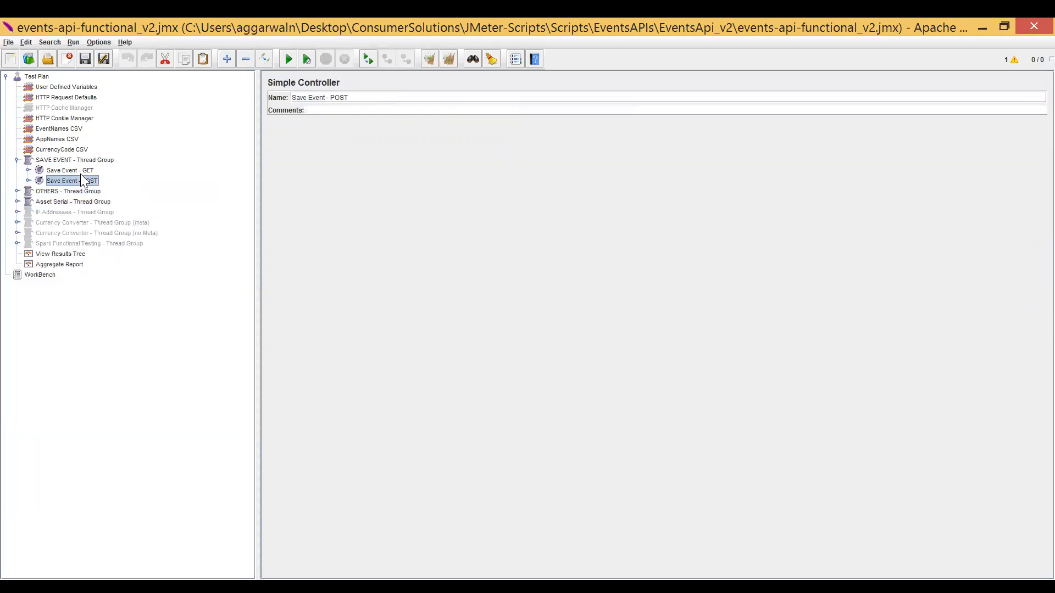
Expand Save Event - GET, compare the conditions of its requestType=1 and requestType=2 If Controllers, and expand the first one.
key("Down")
key("Right")
key("Down")
key("Down")
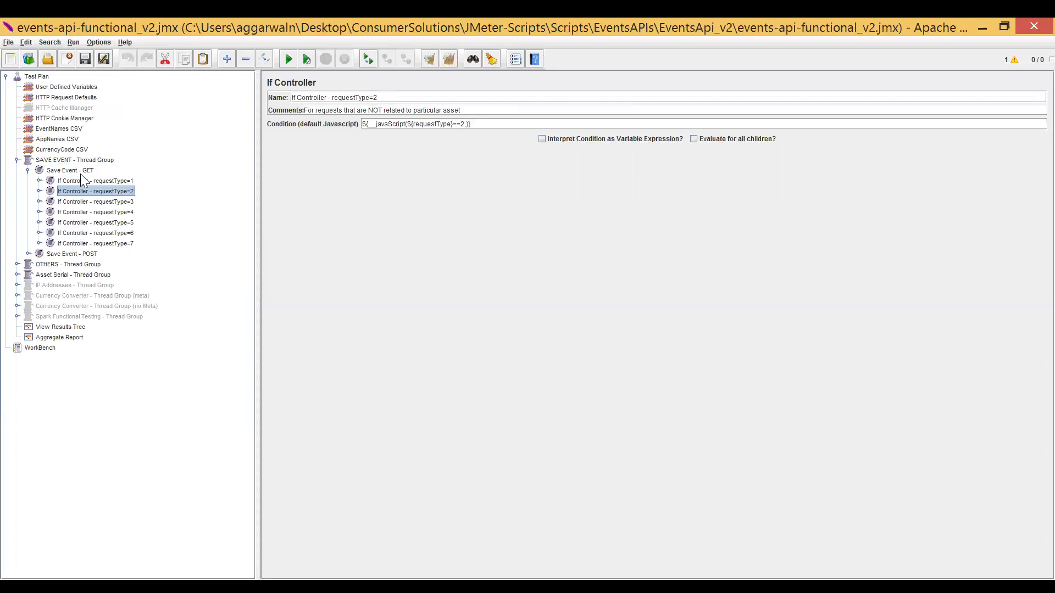
key("Up")
key("Up")
key("Down")
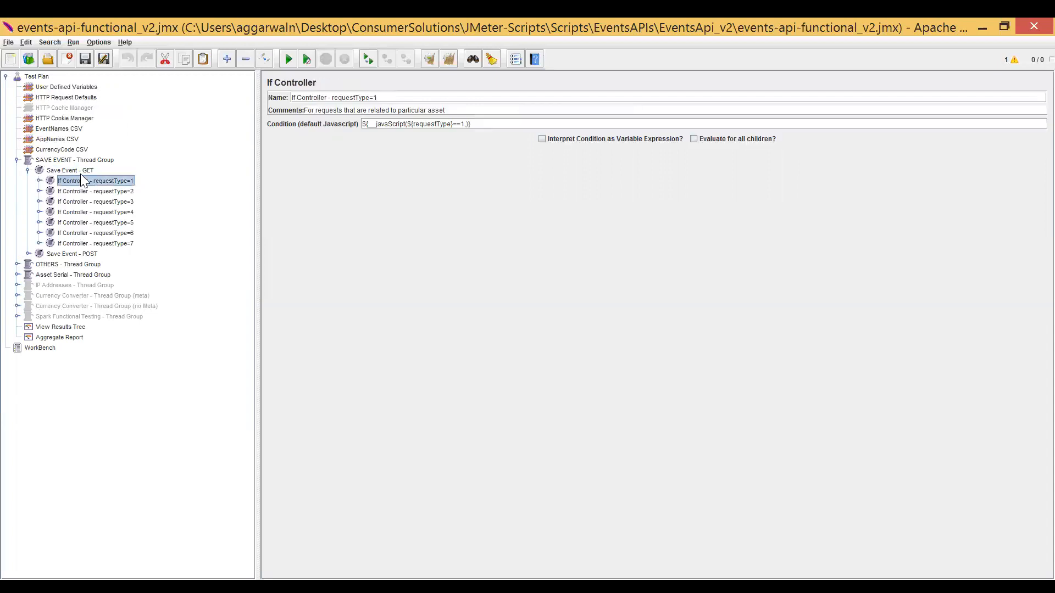
key("Right")
key("Down")
Show the EventNames CSV data set configuration and switch to another window to look up its eventNames.csv data file.
key("Up")
key("Up")
key("Up")
key("Up")
key("Up")
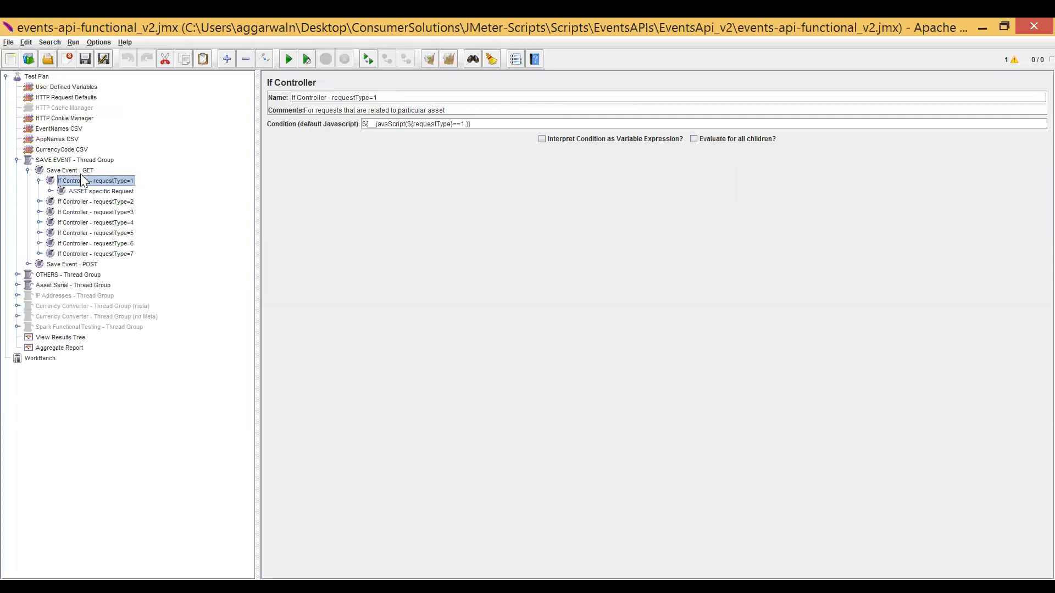
key("Up")
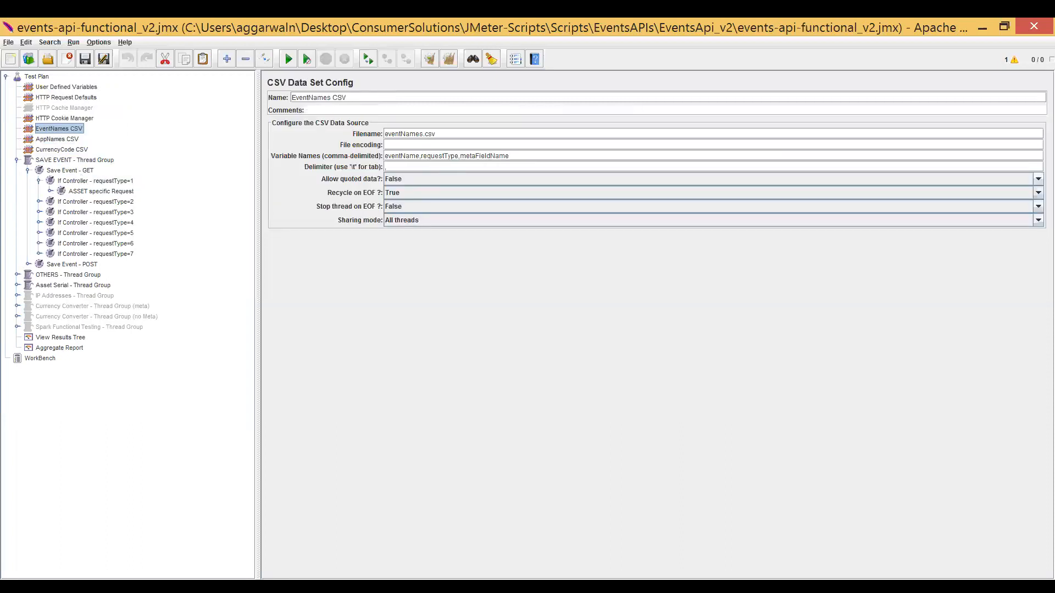
left_click(385, 587)
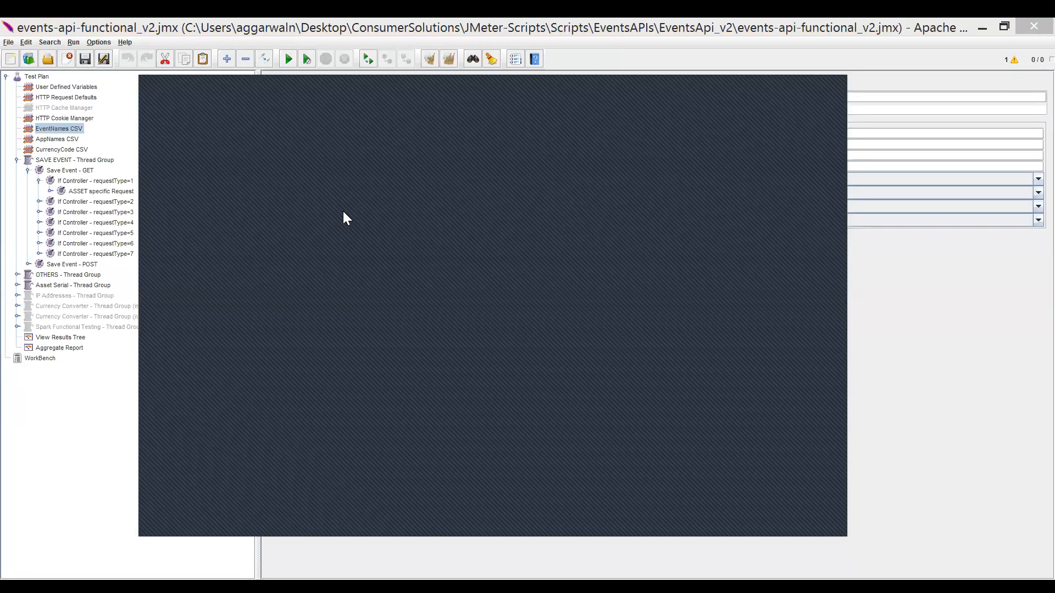
right_click(346, 234)
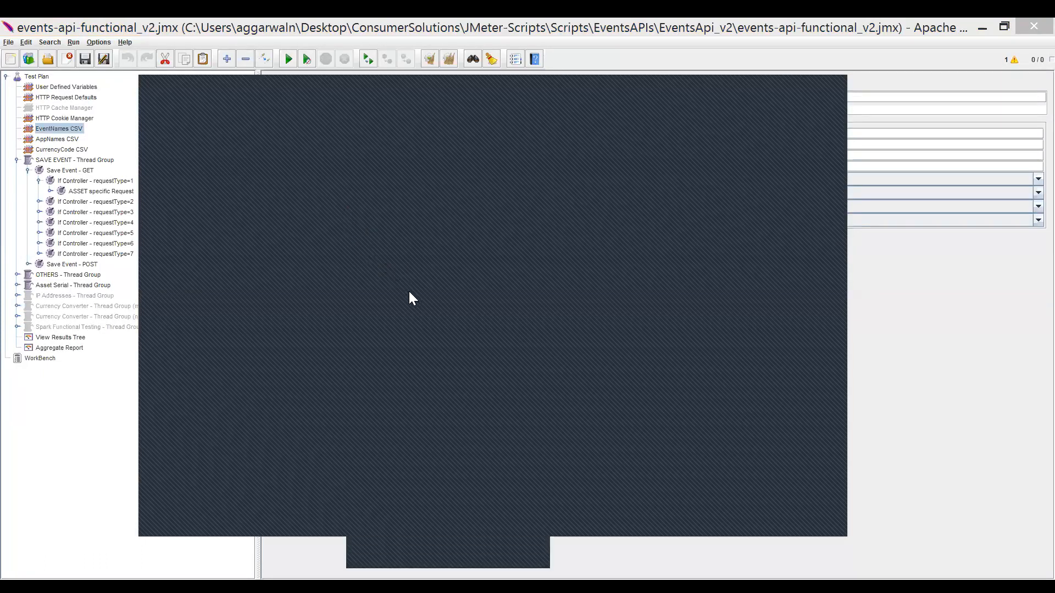
left_click(385, 346)
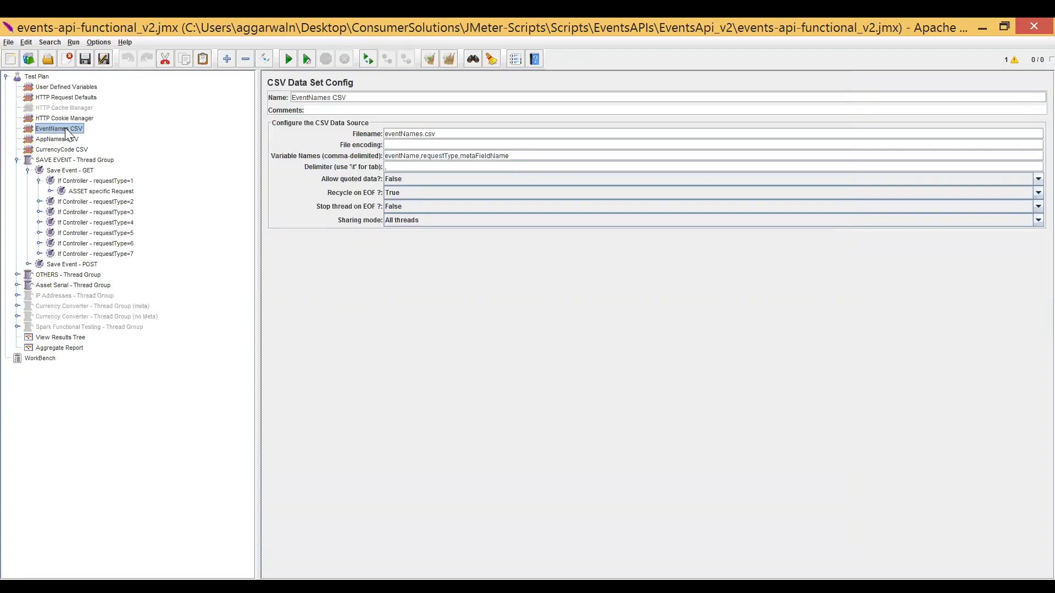
Return to Save Event - GET and show the settings of its requestType=1 If Controller with the child requests collapsed.
double_click(69, 171)
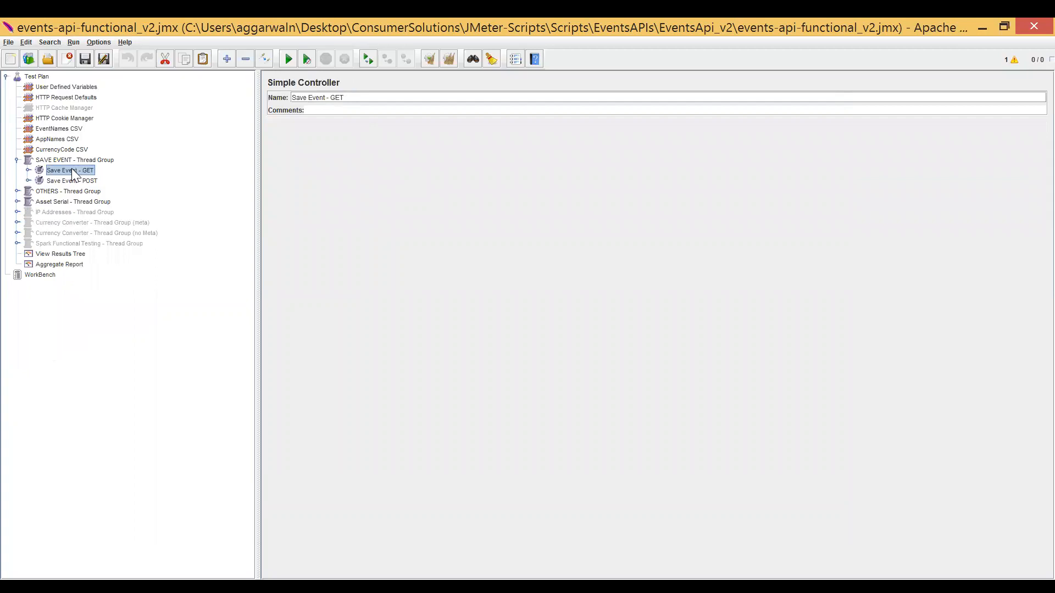
double_click(71, 171)
left_click(81, 180)
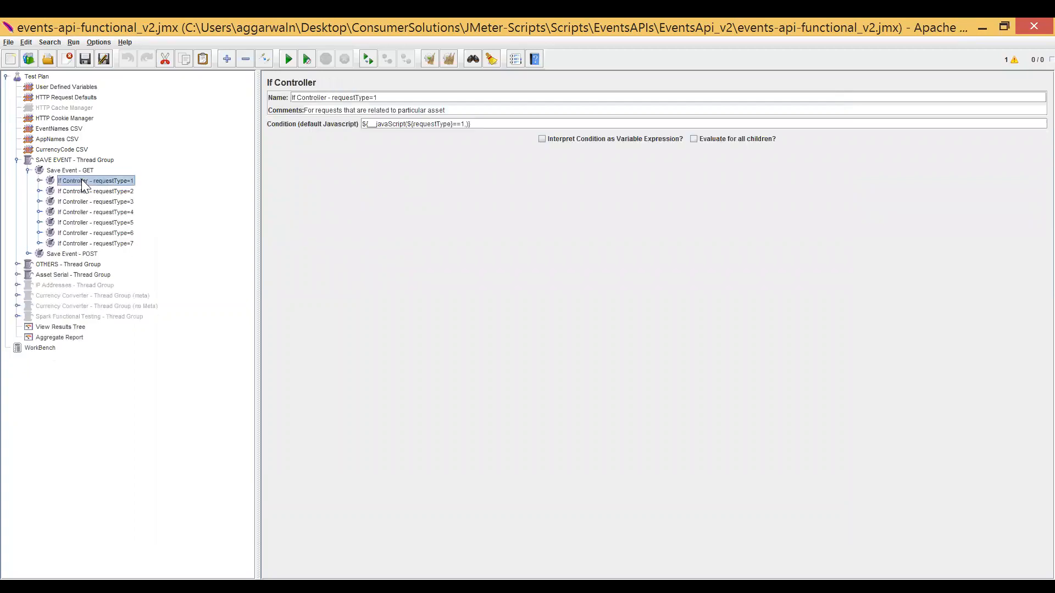
double_click(120, 181)
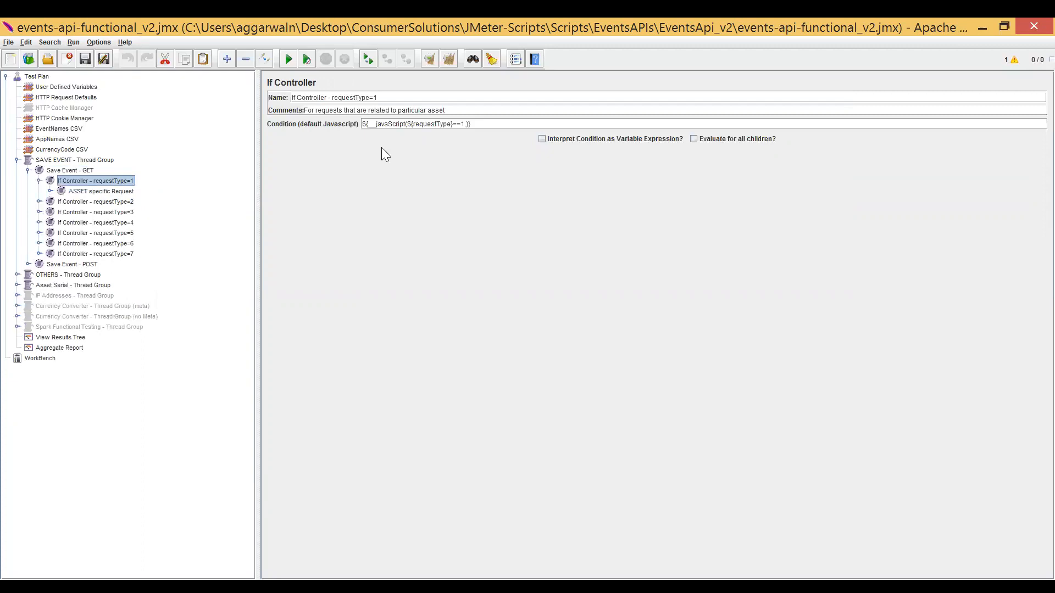
double_click(91, 179)
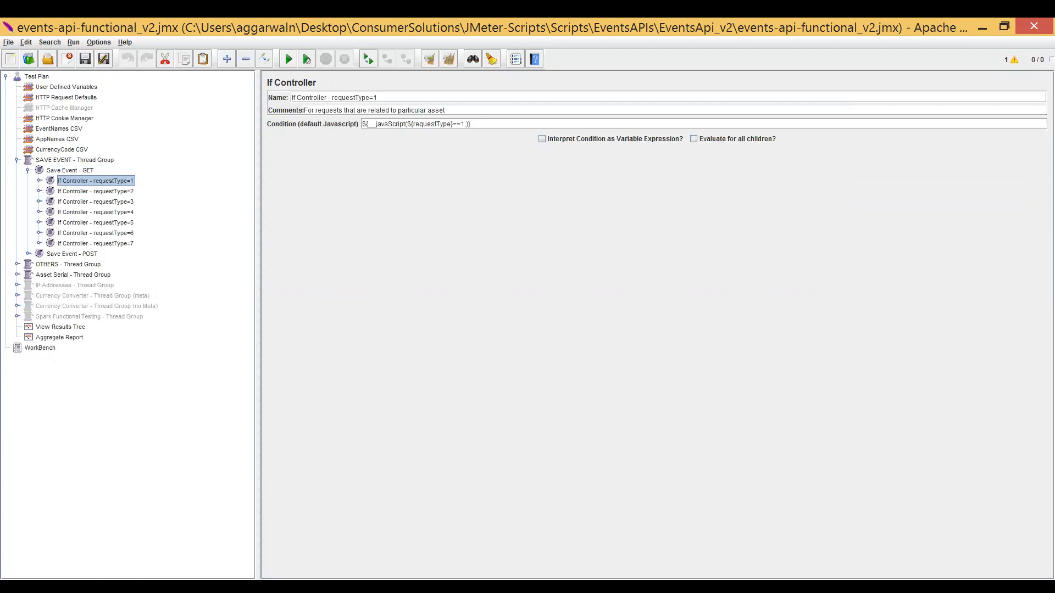
Highlight the JavaScript condition of the requestType=1 If Controller, including its requestType variable.
left_click_drag(472, 124, 361, 124)
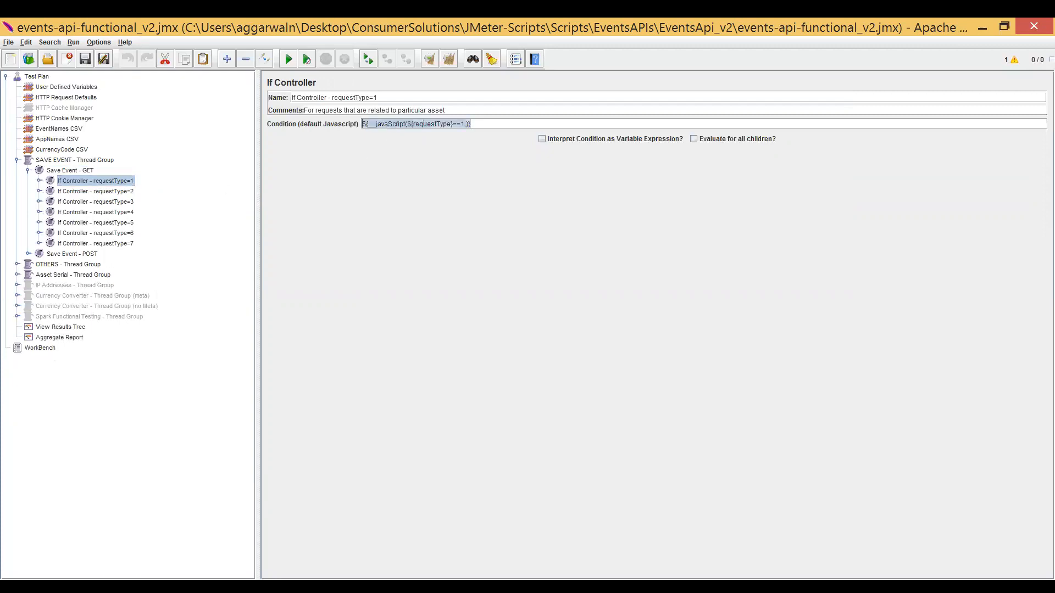
double_click(423, 124)
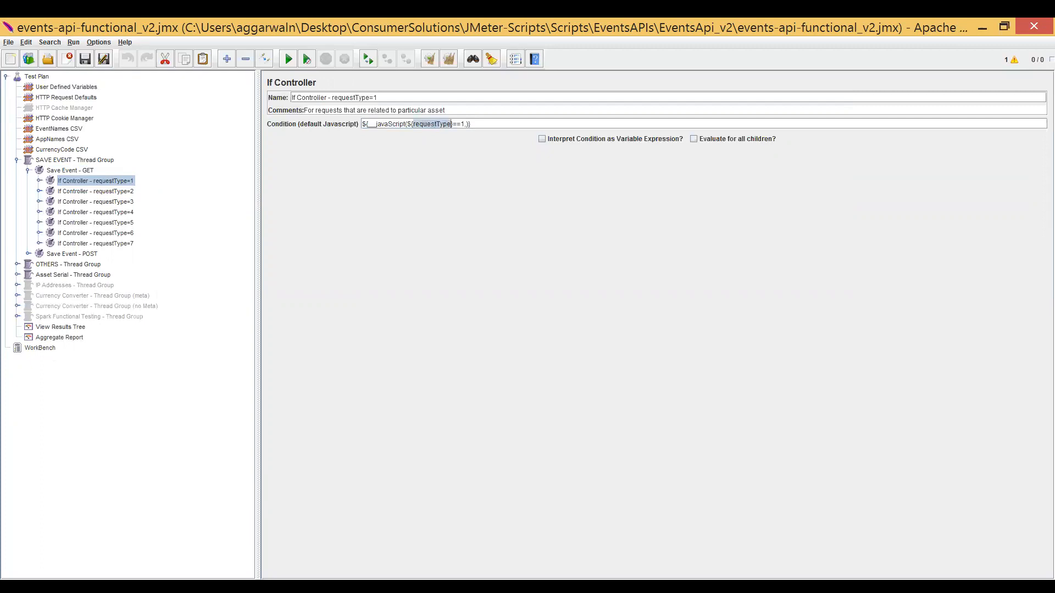
left_click(126, 182)
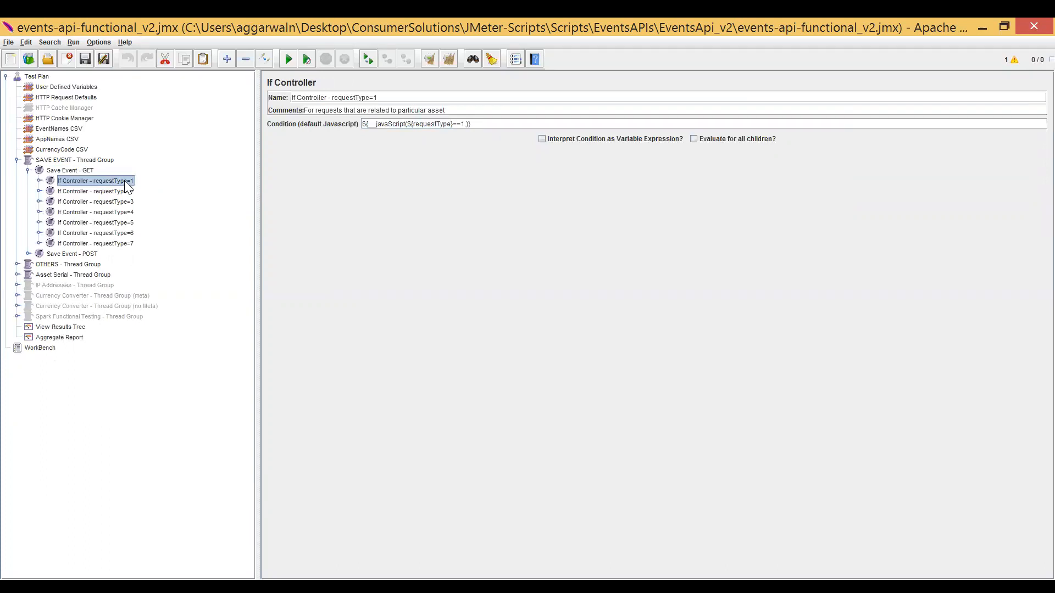
Expand the requestType=1 If Controller down to the ${eventName} - Valid requests, and collapse it again after viewing them.
double_click(125, 181)
double_click(113, 192)
double_click(107, 202)
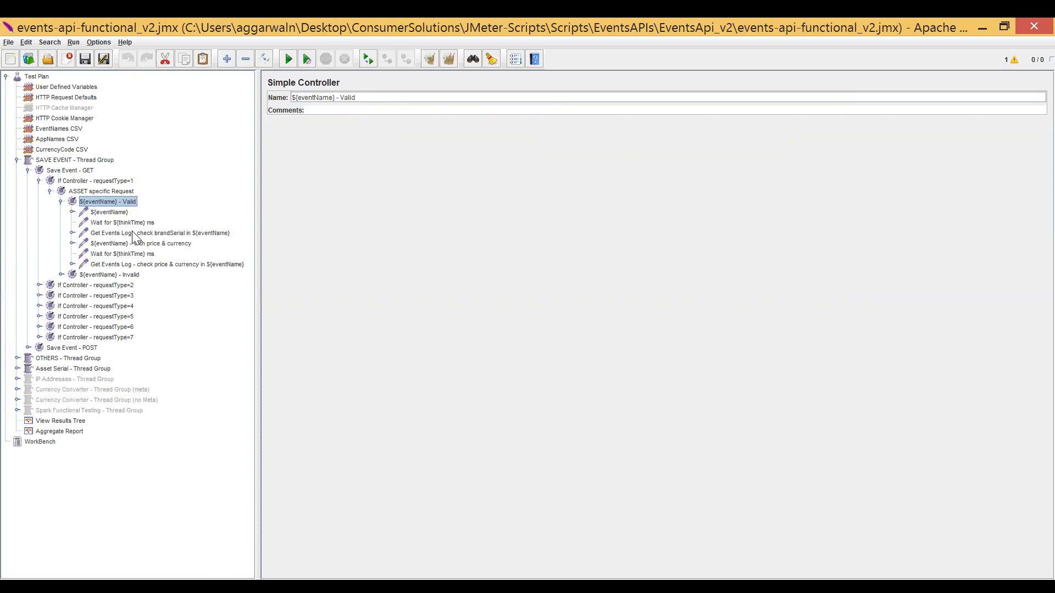
double_click(101, 182)
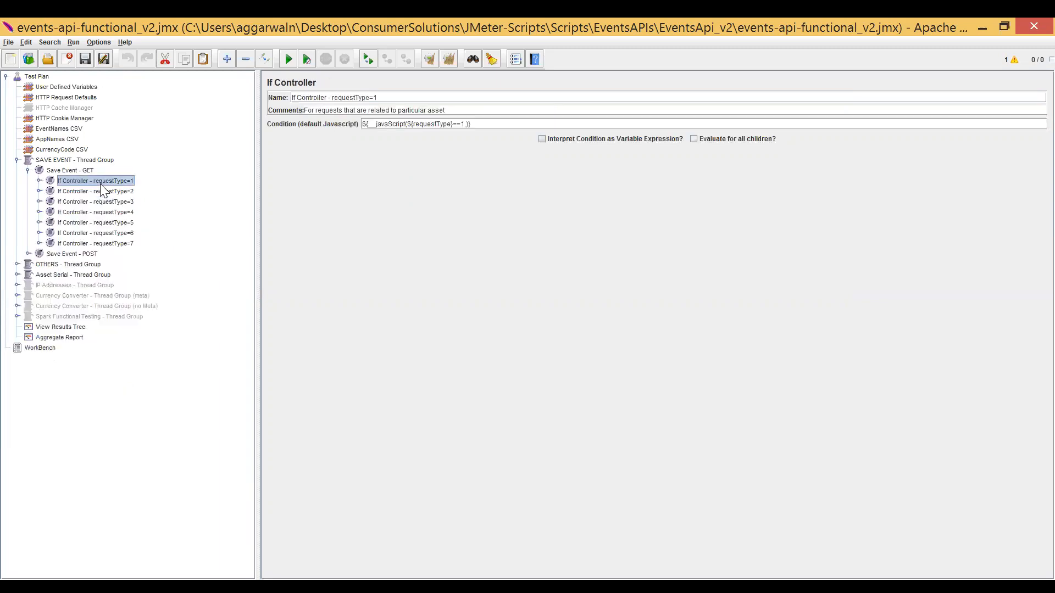
Expand Save Event - POST to list its If Controllers and show the settings of its requestType=1 controller.
double_click(101, 188)
double_click(101, 186)
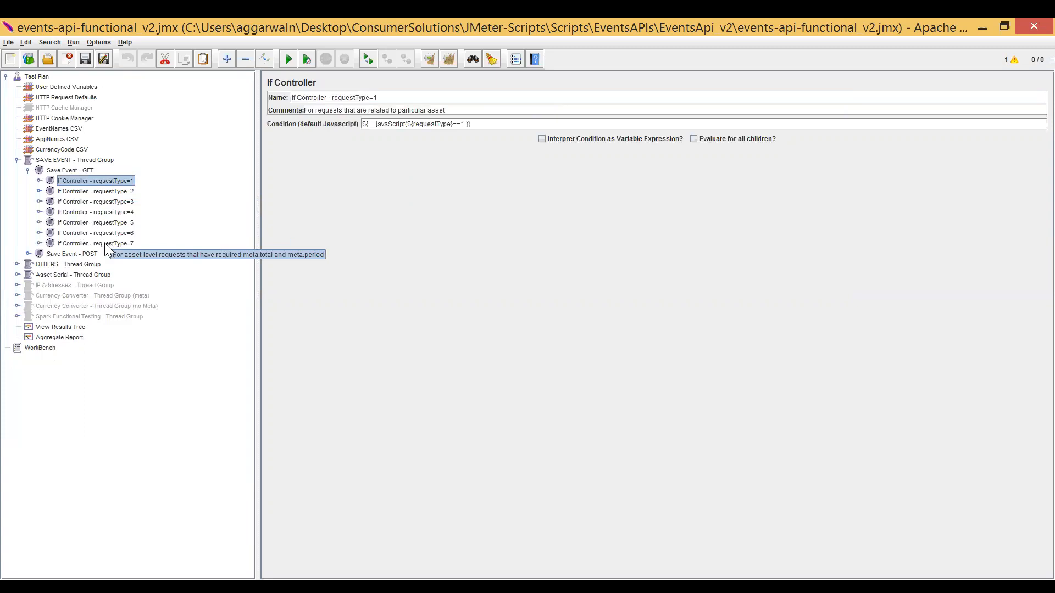
double_click(90, 254)
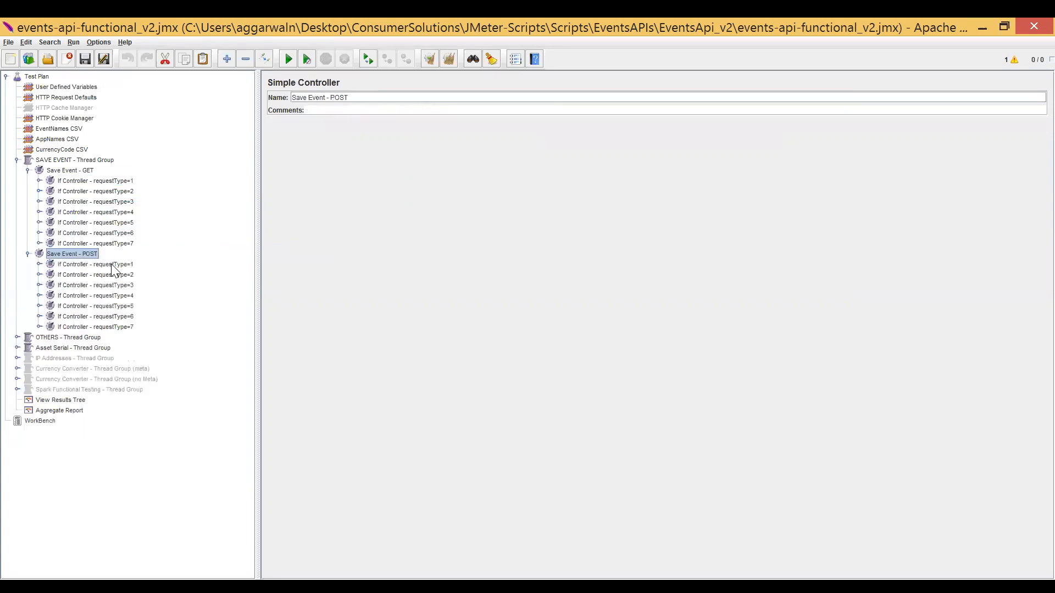
left_click(111, 265)
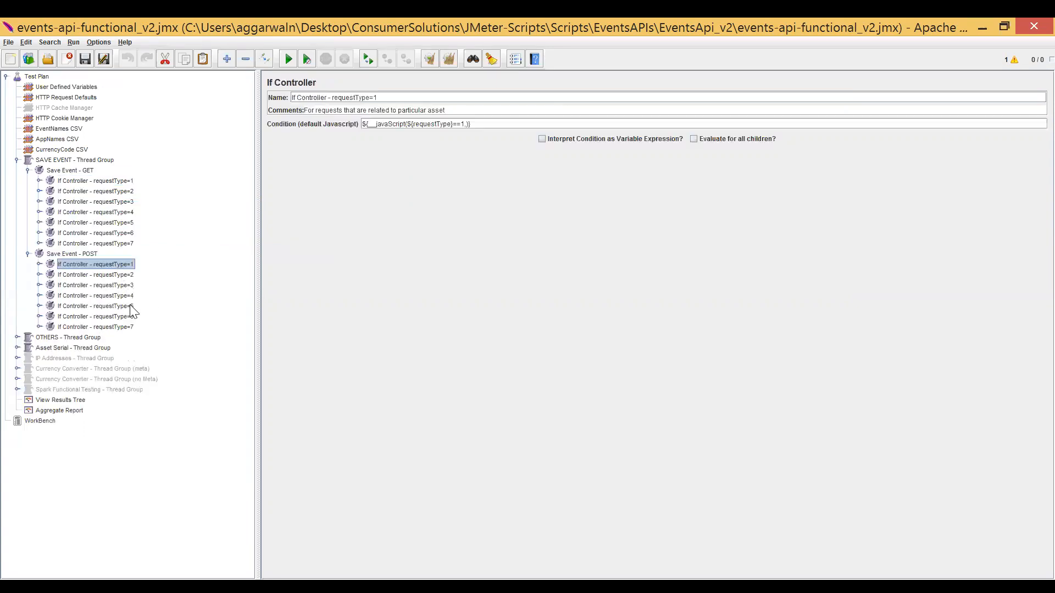
Expand the requestType=1 If Controller under Save Event - GET down to the samplers of ${eventName} - Valid.
double_click(123, 183)
double_click(111, 190)
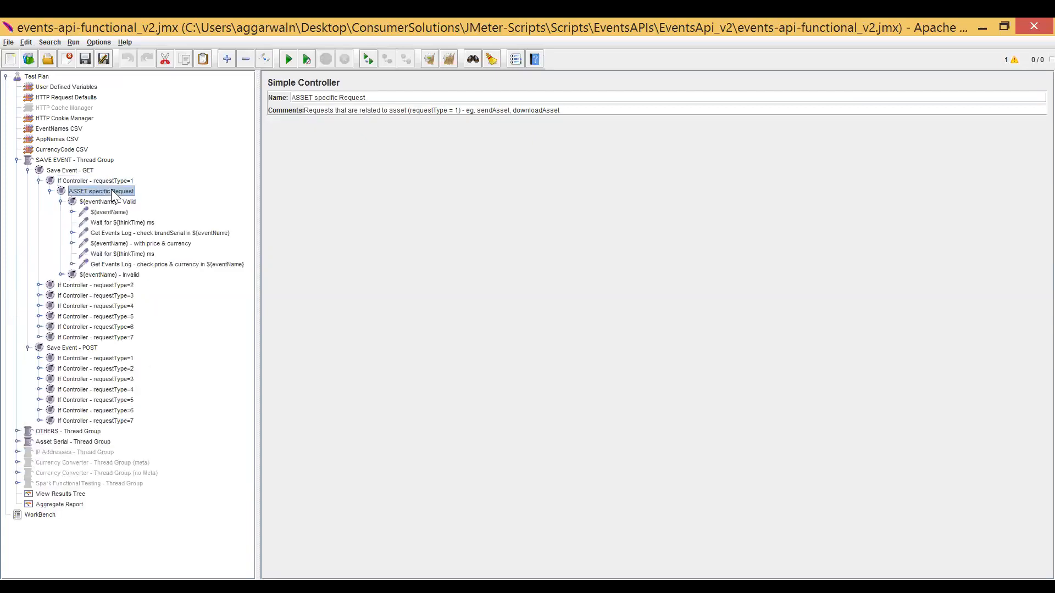
double_click(111, 191)
double_click(110, 201)
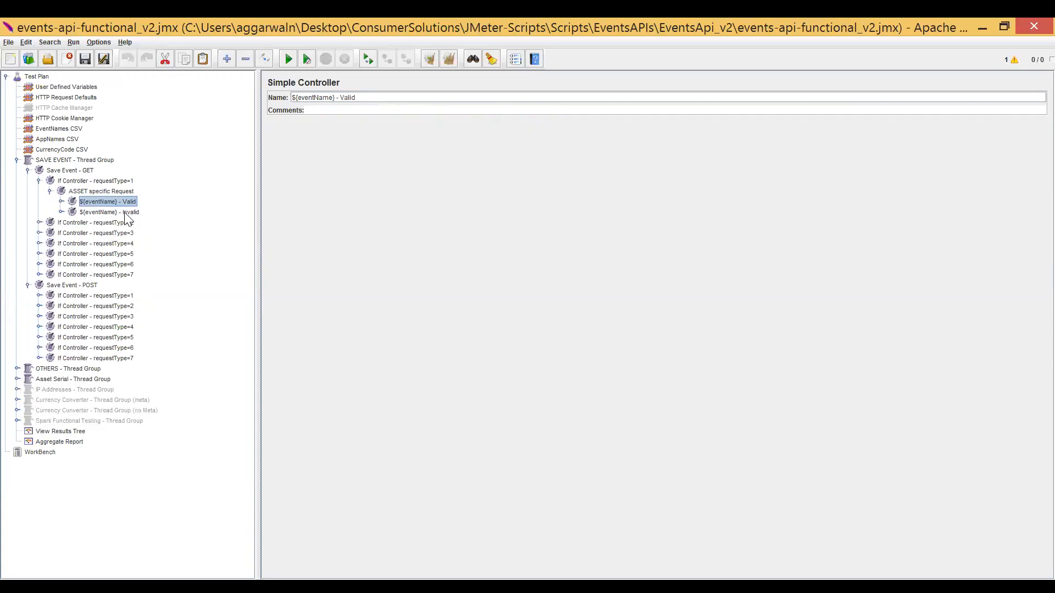
left_click(125, 213)
double_click(124, 204)
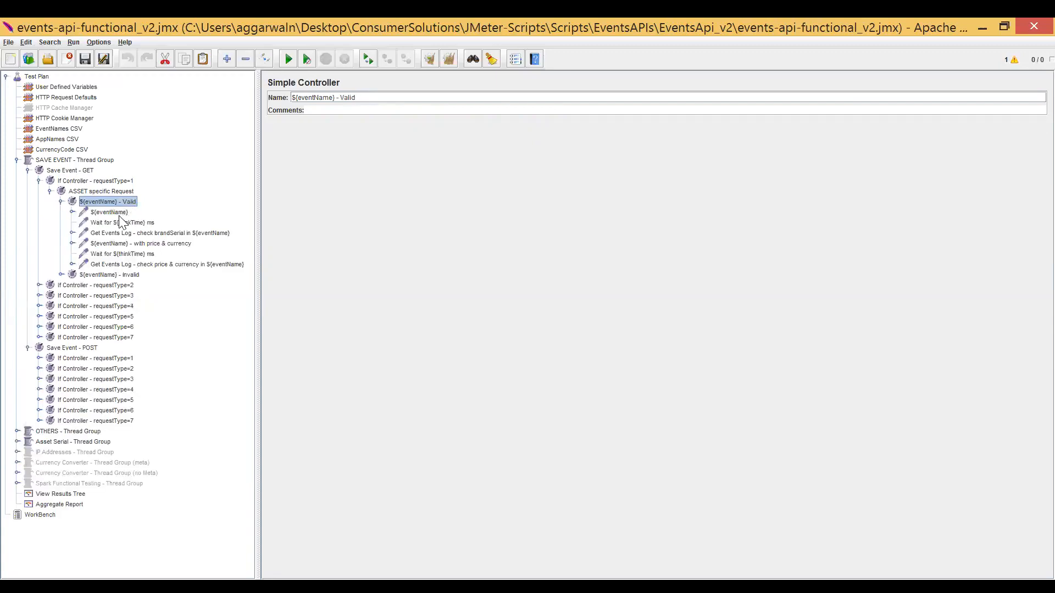
Review the ${eventName} request, the ${thinkTime} wait actions and the brandSerial log check inside ${eventName} - Valid.
left_click(119, 213)
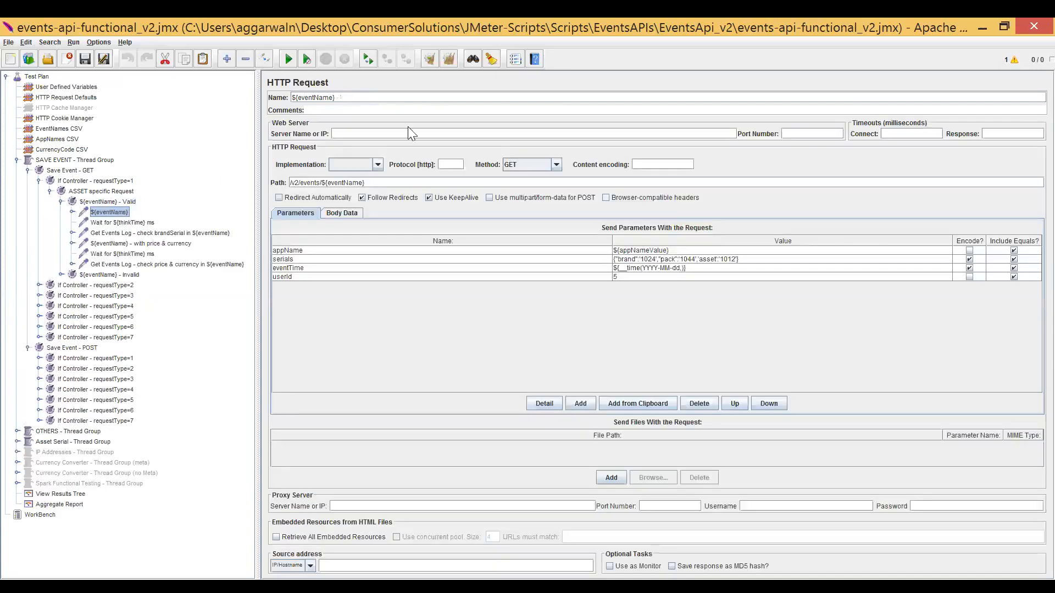
double_click(313, 98)
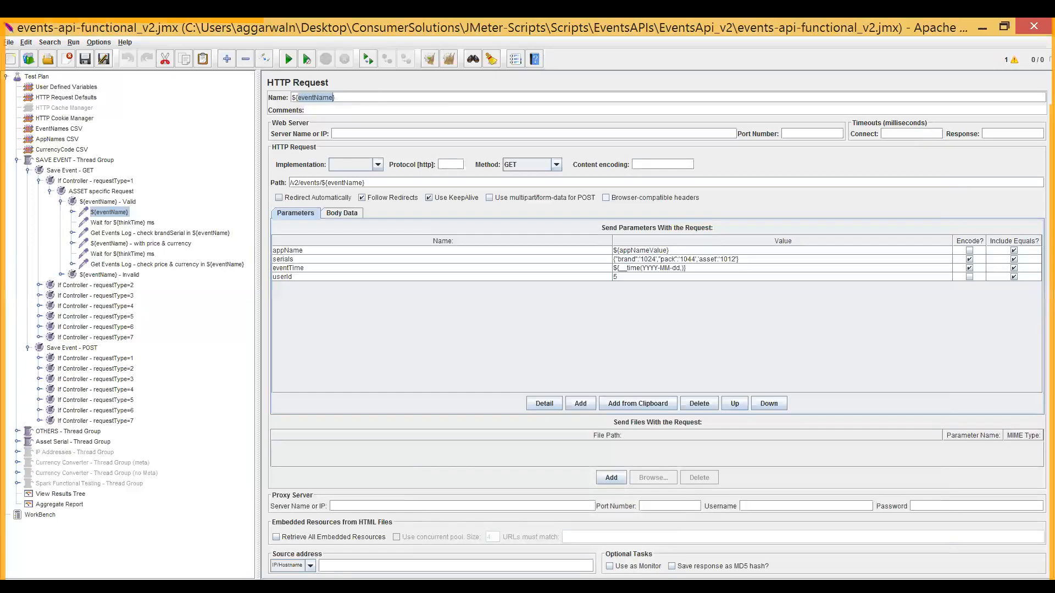
left_click(116, 216)
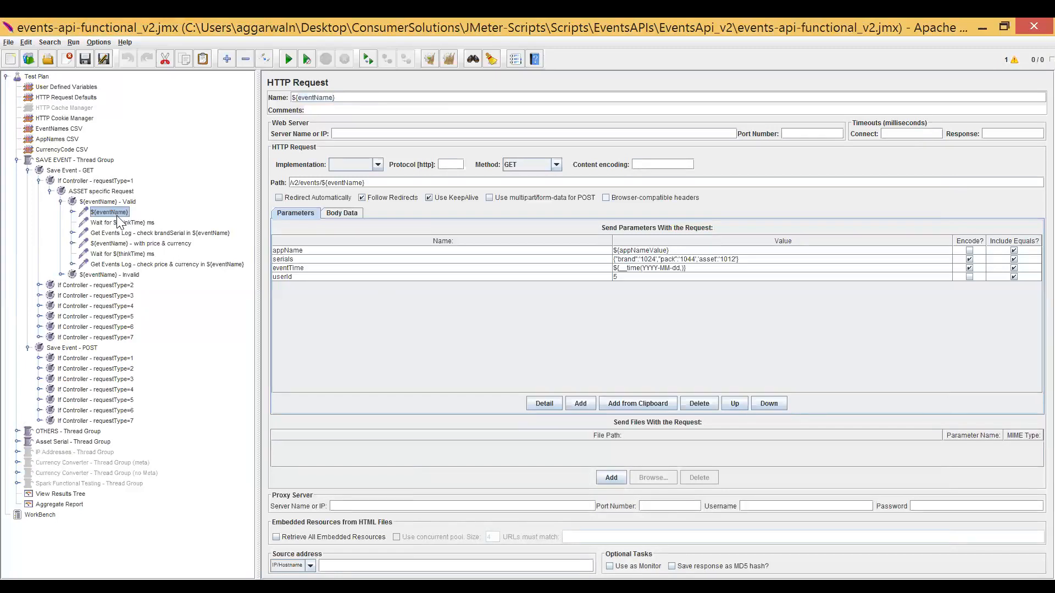
left_click(121, 223)
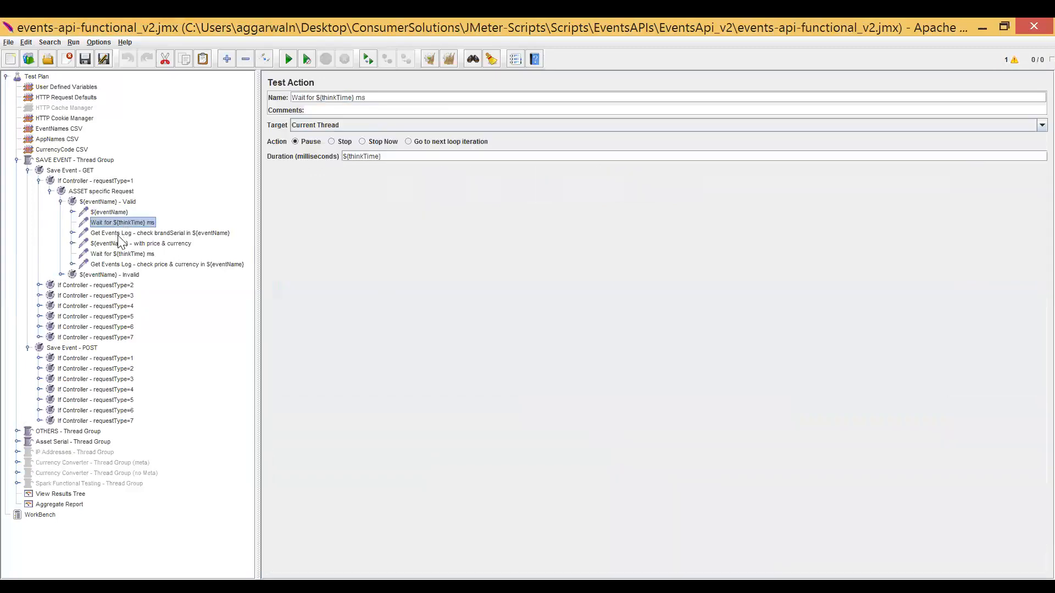
left_click(128, 234)
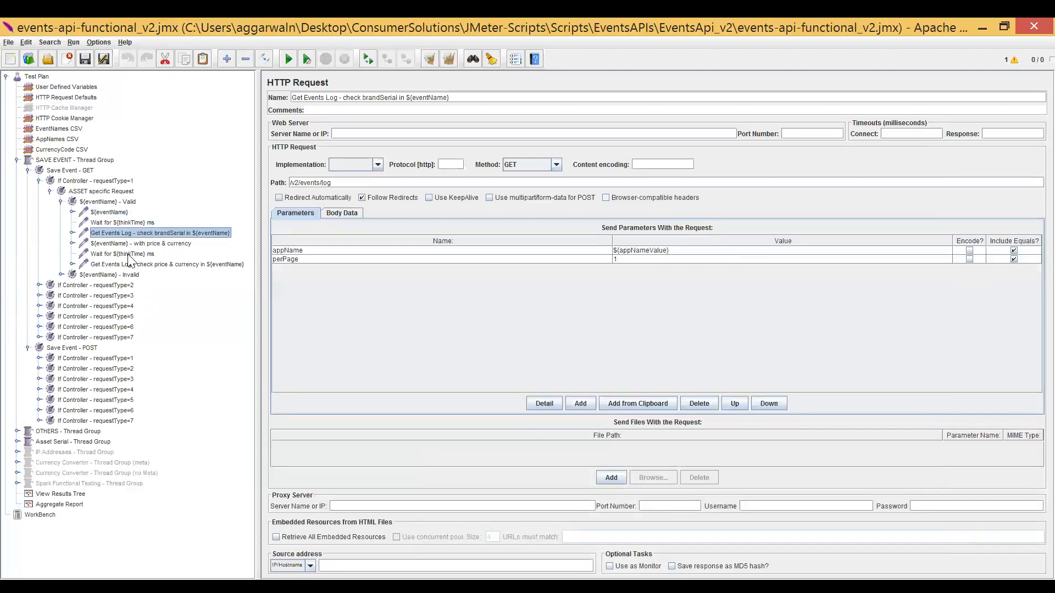
left_click(128, 255)
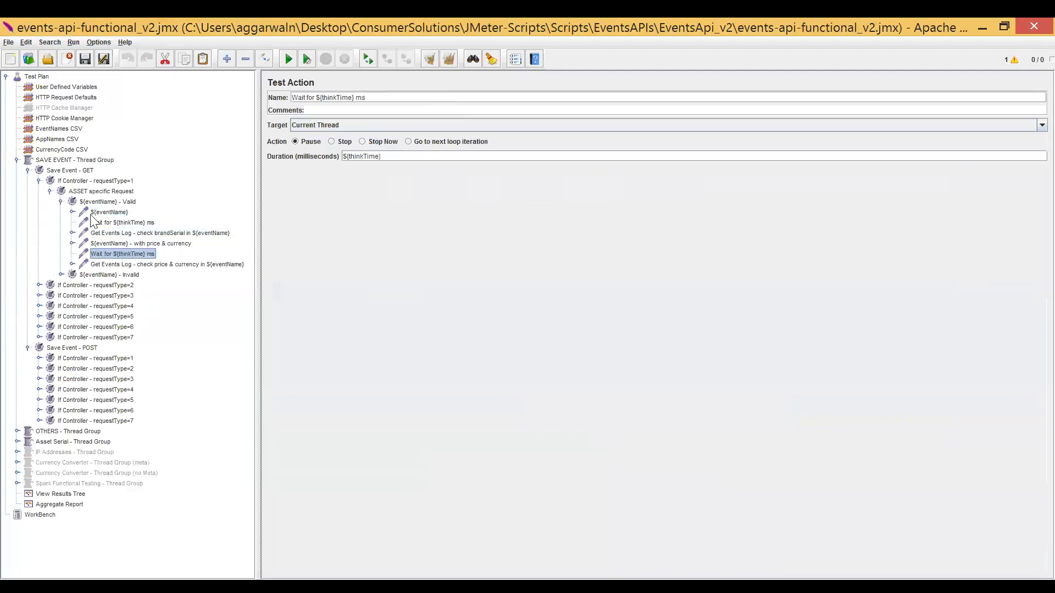
Collapse and re-expand Save Event - GET, and show the settings of its ASSET specific Request controller.
left_click(28, 171)
key("Down")
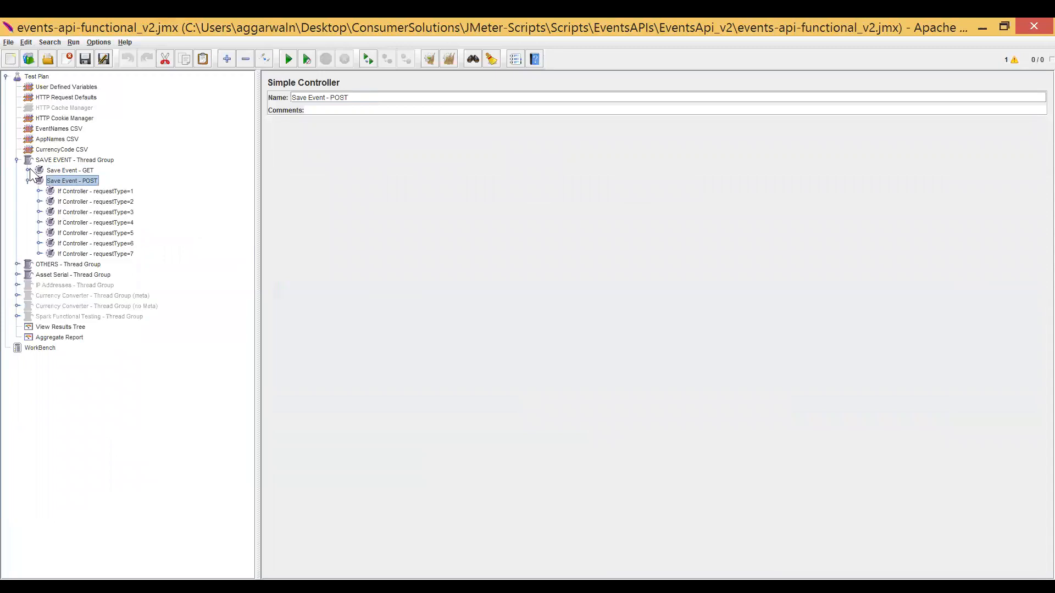
left_click(28, 171)
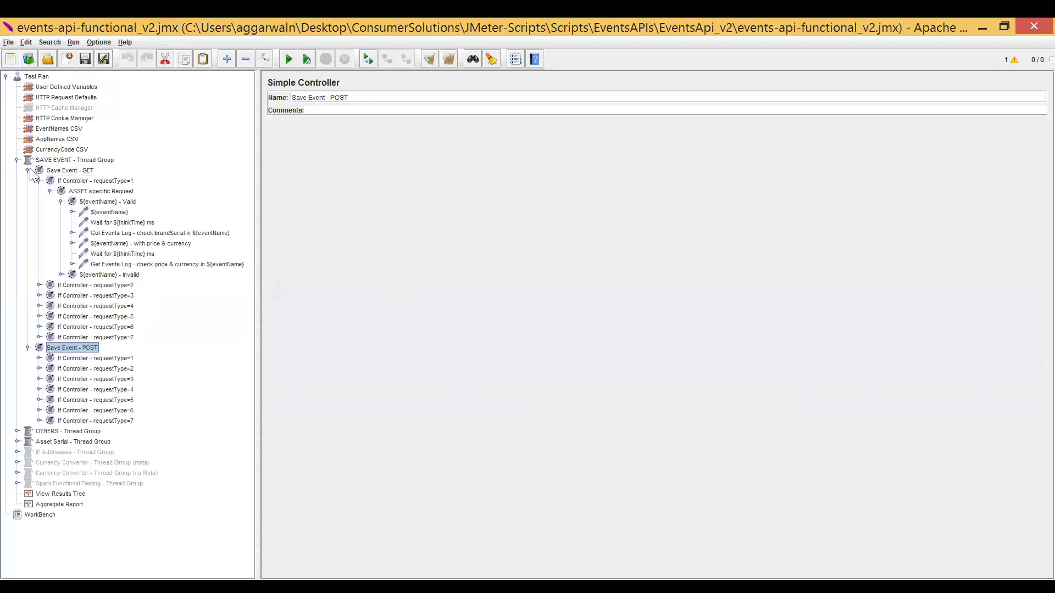
left_click(98, 191)
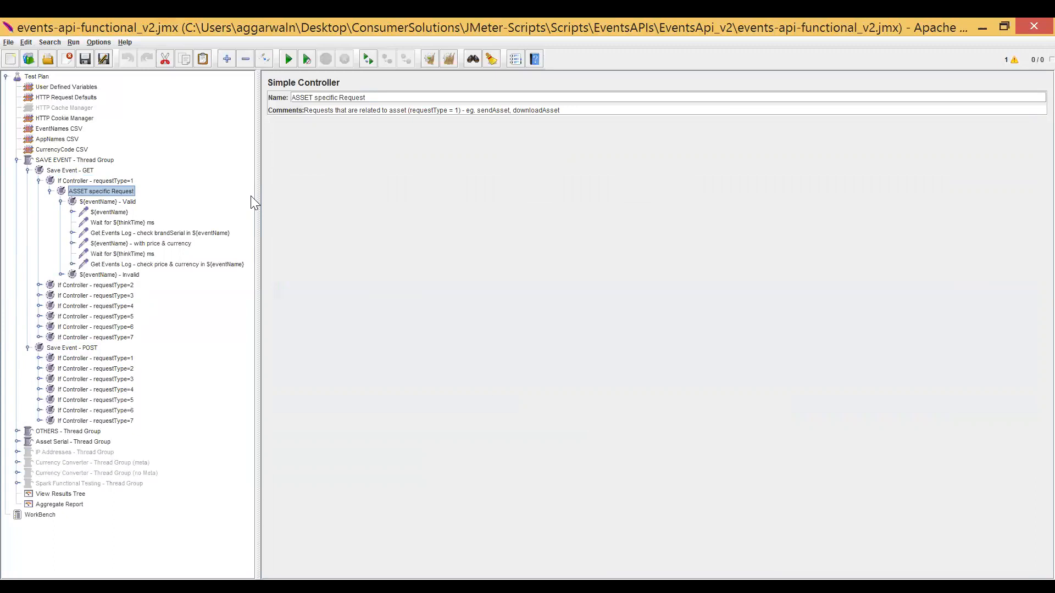
Look up the HTTP Request sampler among those available for the SAVE EVENT thread group, and close the list without adding one.
left_click(65, 158)
right_click(66, 158)
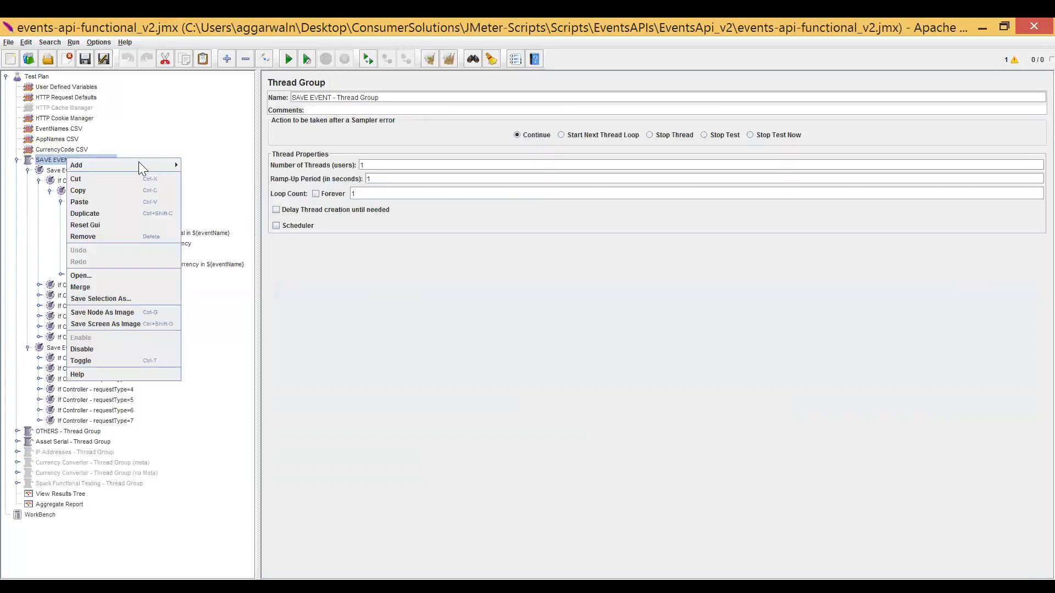
mouse_move(147, 164)
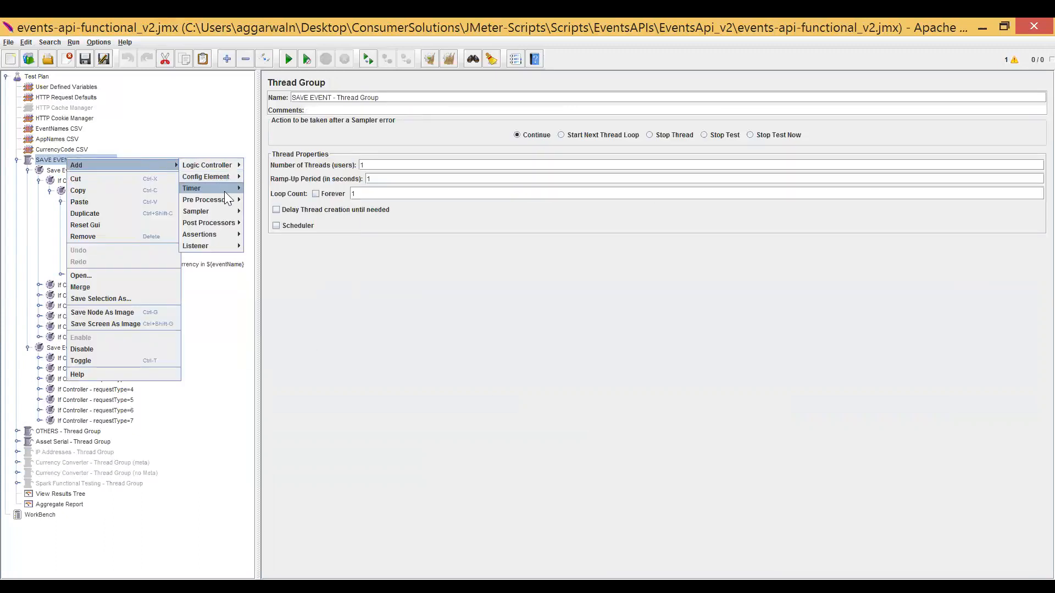
mouse_move(225, 211)
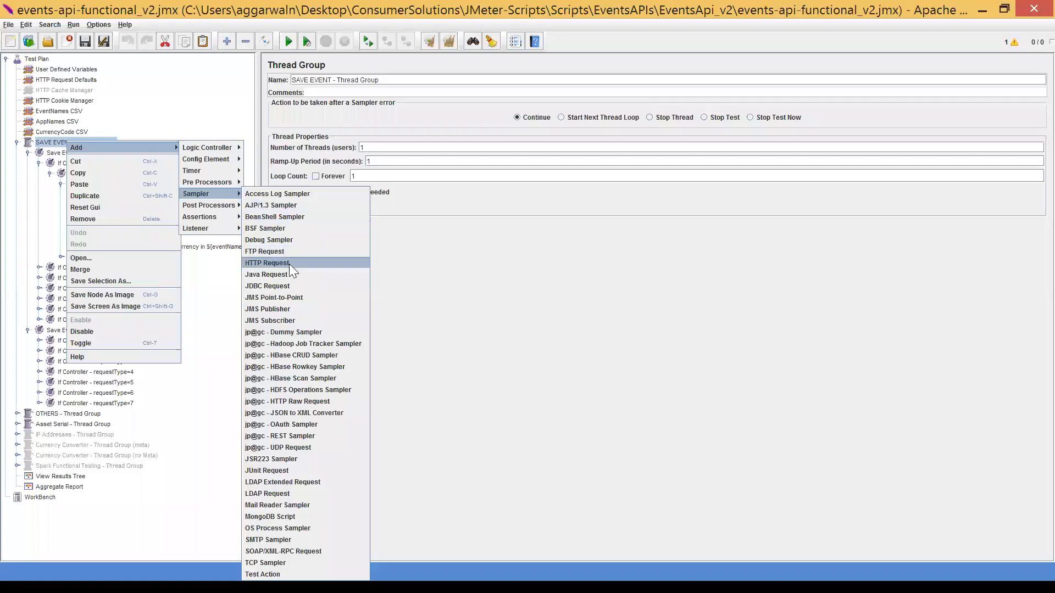
left_click(448, 282)
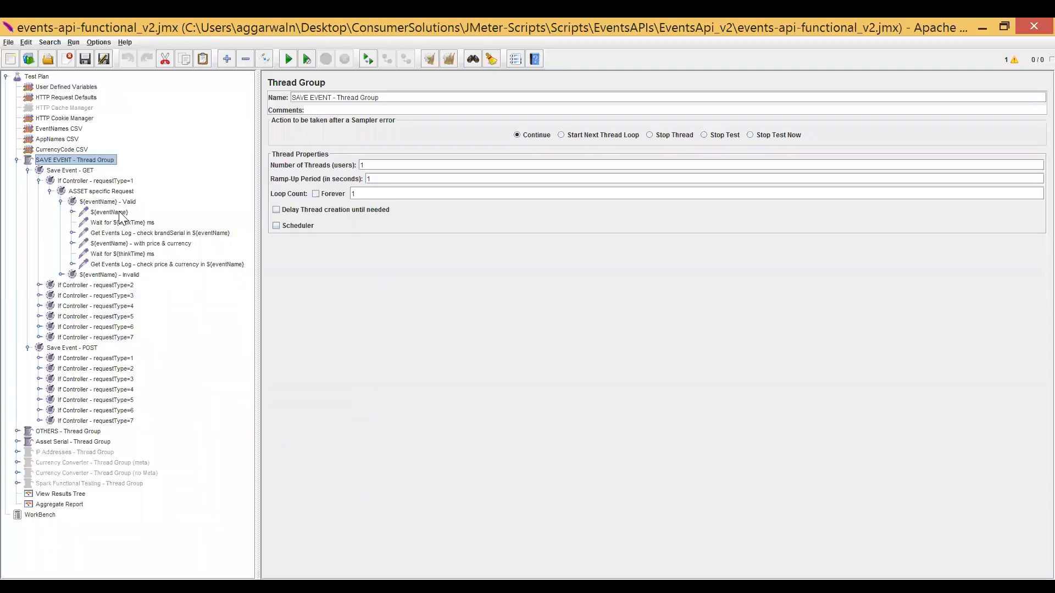
Show the ${eventName} GET request and point out its name, path and appName parameter.
left_click(120, 213)
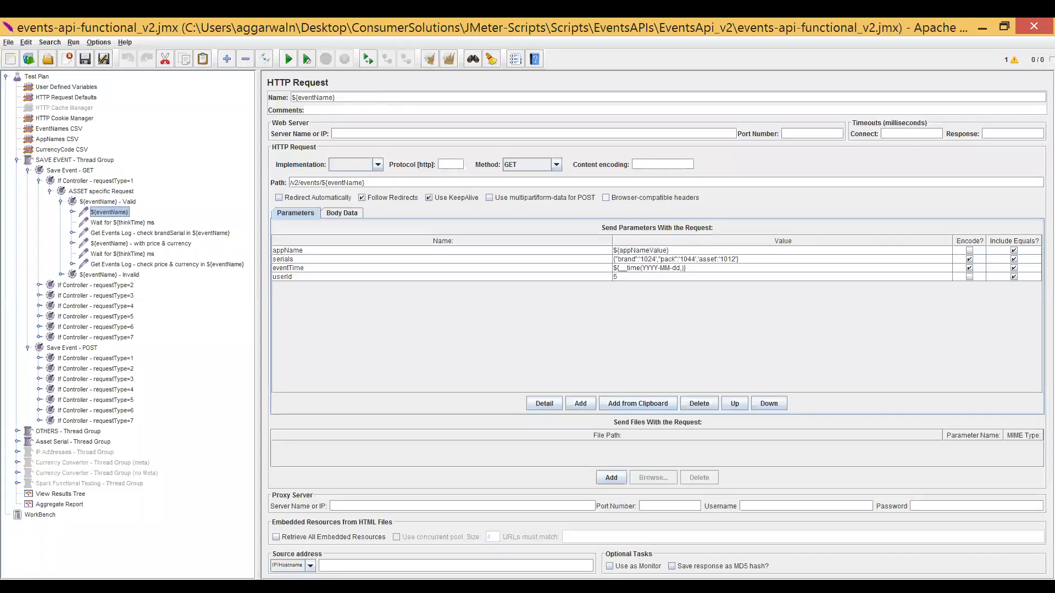
key("ctrl+a")
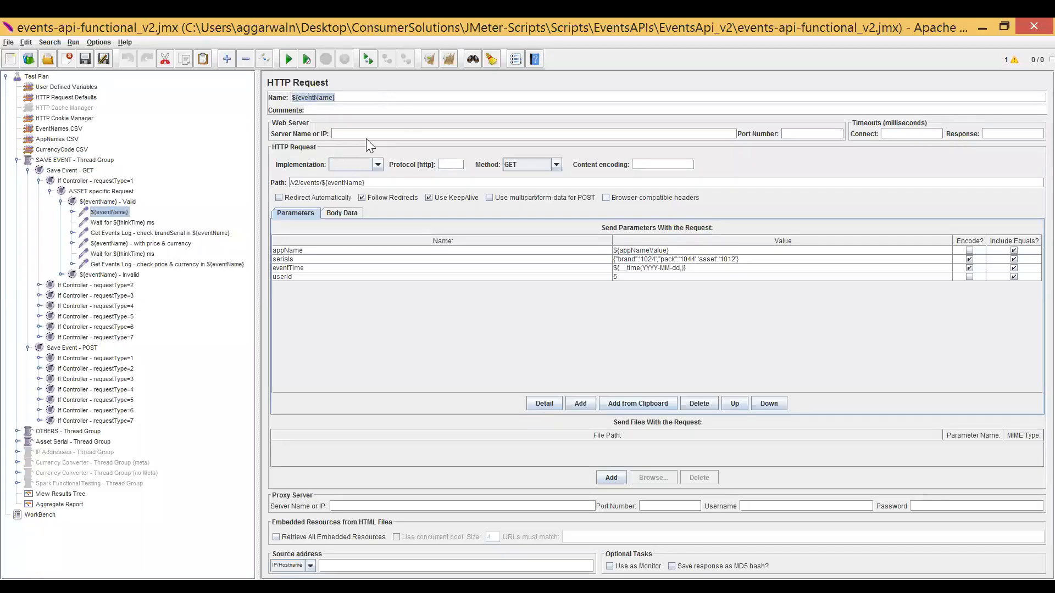
left_click(357, 97)
left_click_drag(367, 183, 289, 184)
left_click(342, 251)
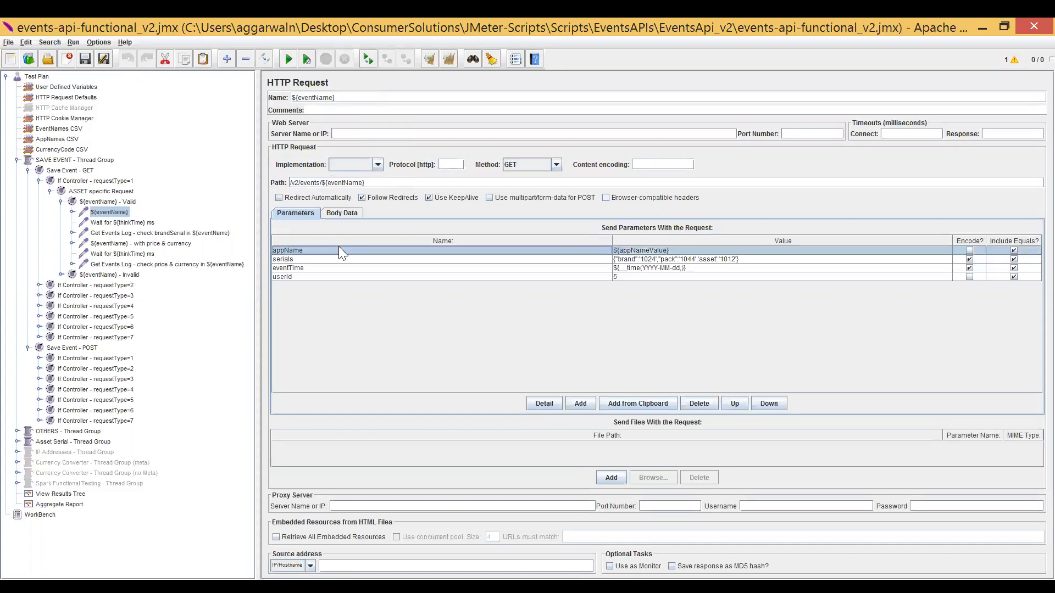
View the HTTP method choices of the ${eventName} request, keep GET, and point out its serials, eventTime and userId parameters.
left_click(560, 162)
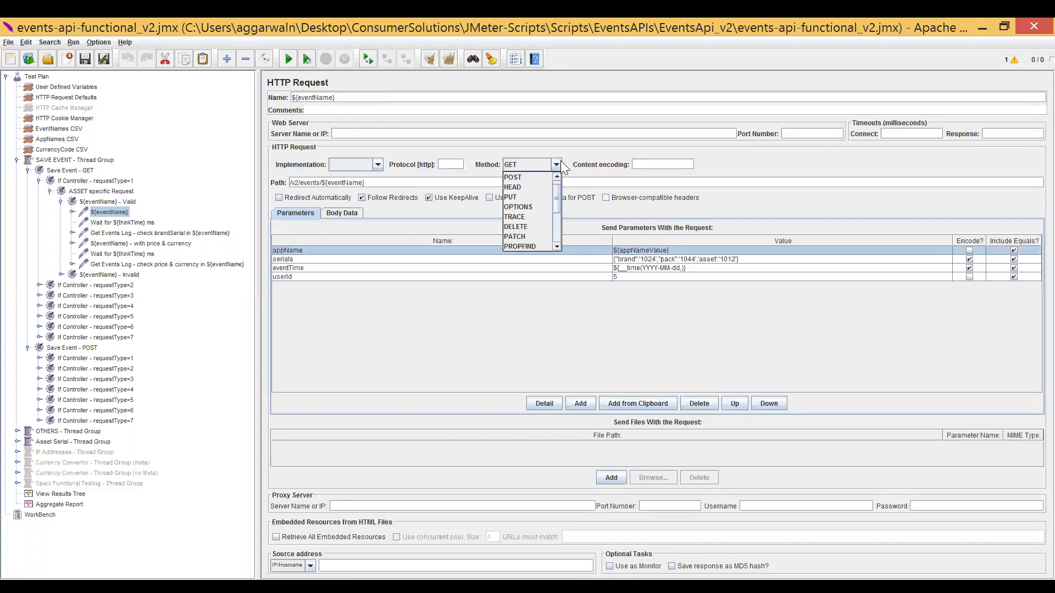
left_click(560, 163)
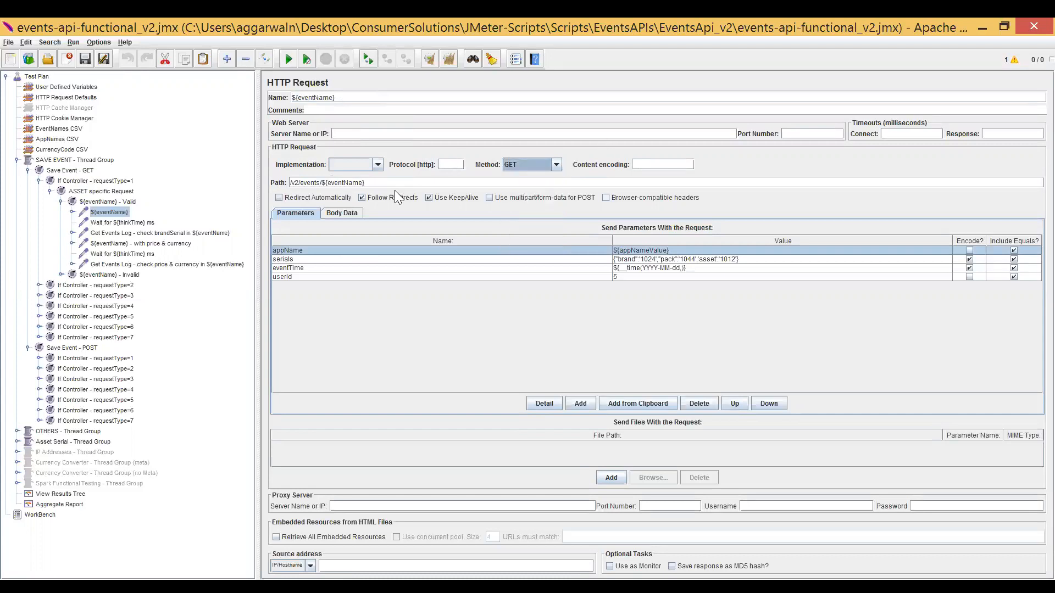
left_click(620, 259)
left_click(626, 269)
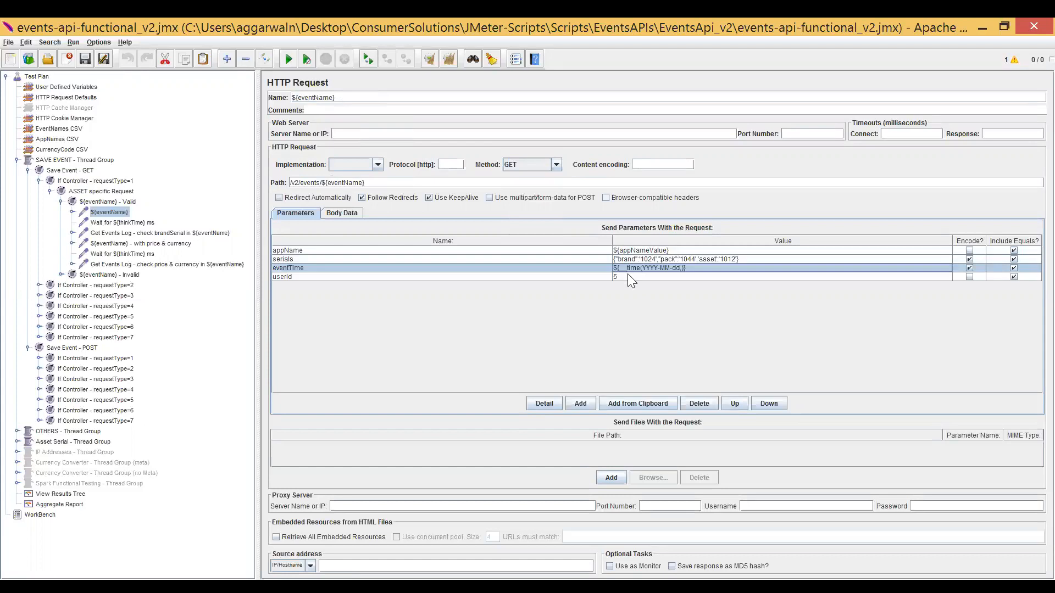
left_click(628, 277)
left_click(434, 259)
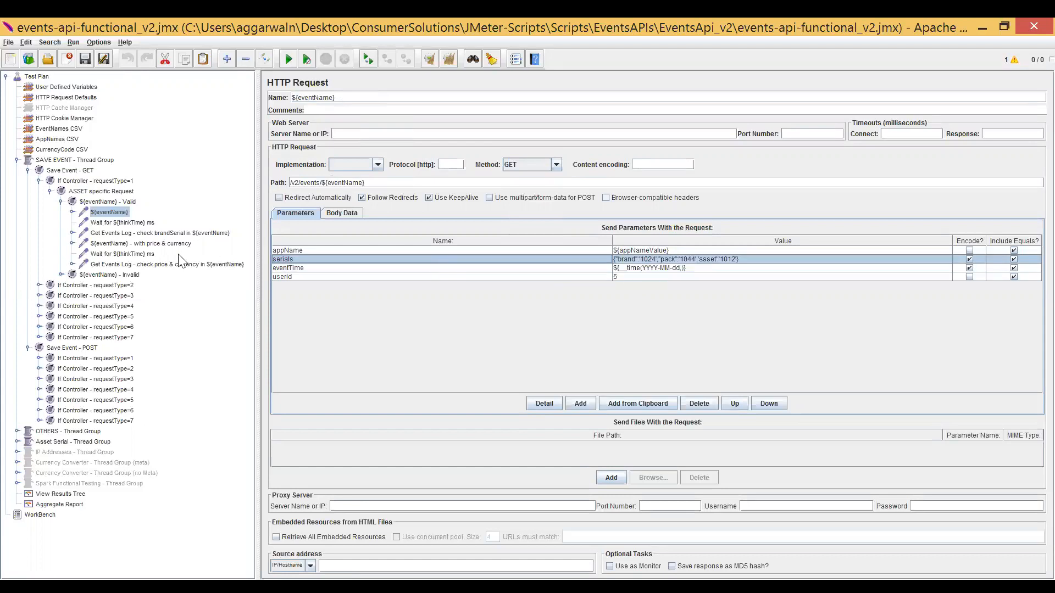
Expand the requestType=1 controller under Save Event - POST and show the JSON body of the ${eventName} - POST - Valid request.
double_click(112, 359)
double_click(126, 370)
double_click(130, 381)
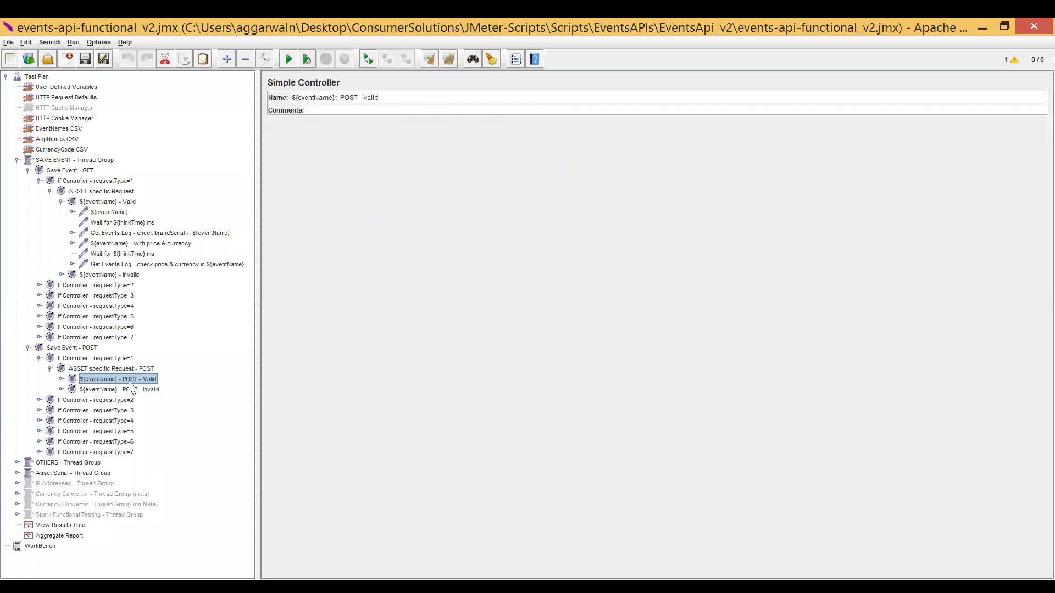
left_click(132, 390)
left_click(433, 286)
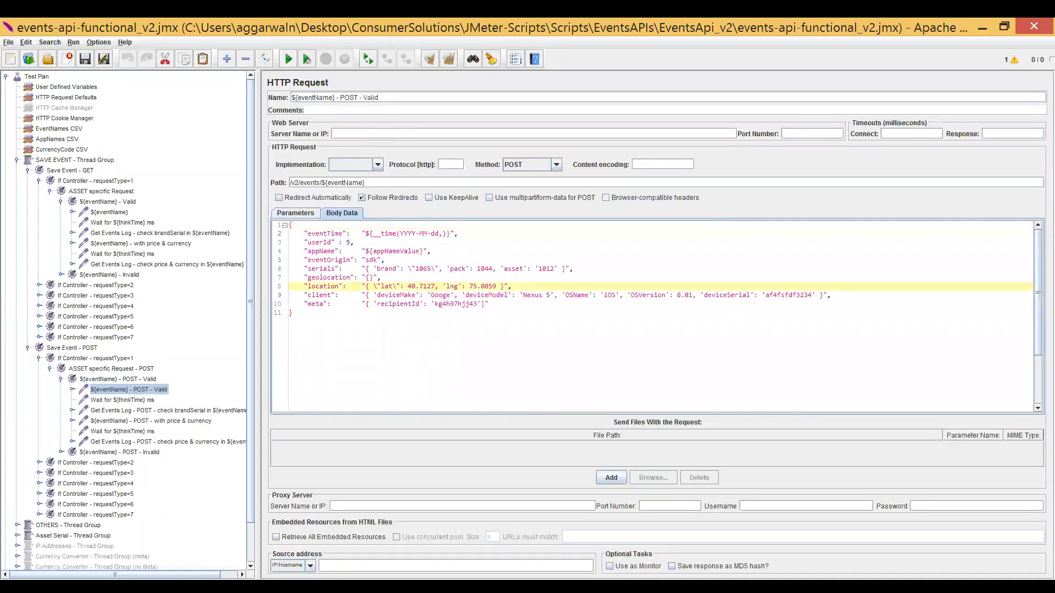
Try to switch the POST request from body data to parameters, and highlight its whole JSON body.
left_click(304, 214)
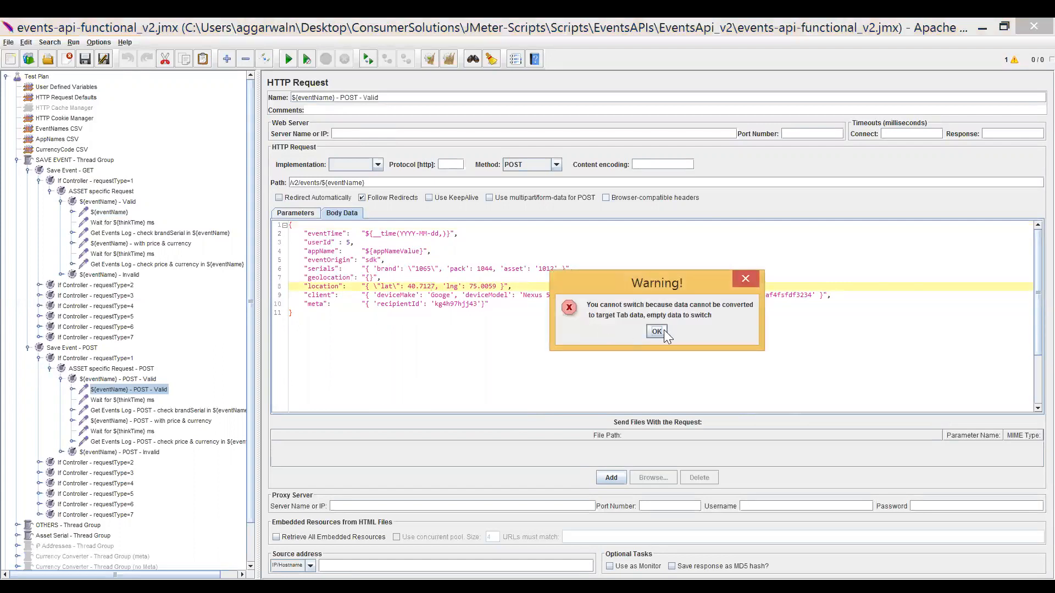
left_click(664, 331)
left_click(297, 242)
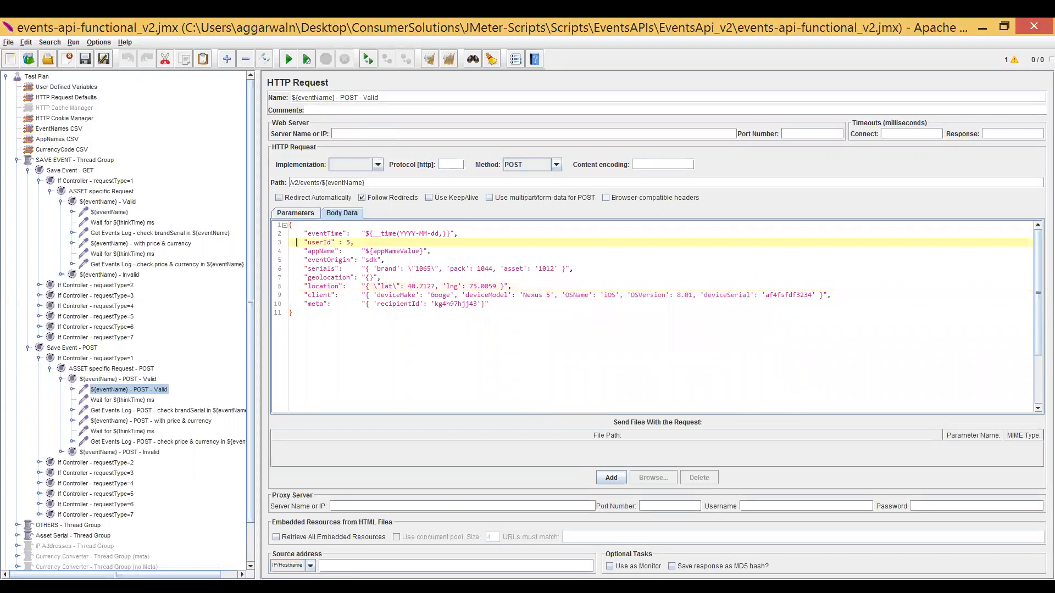
left_click(297, 214)
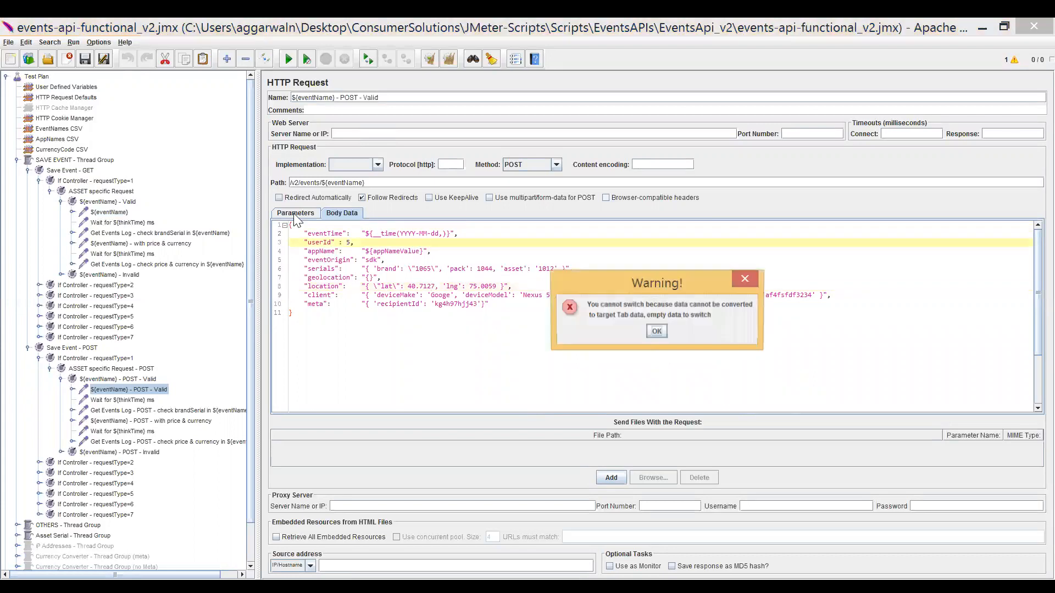
left_click(656, 332)
key("ctrl+a")
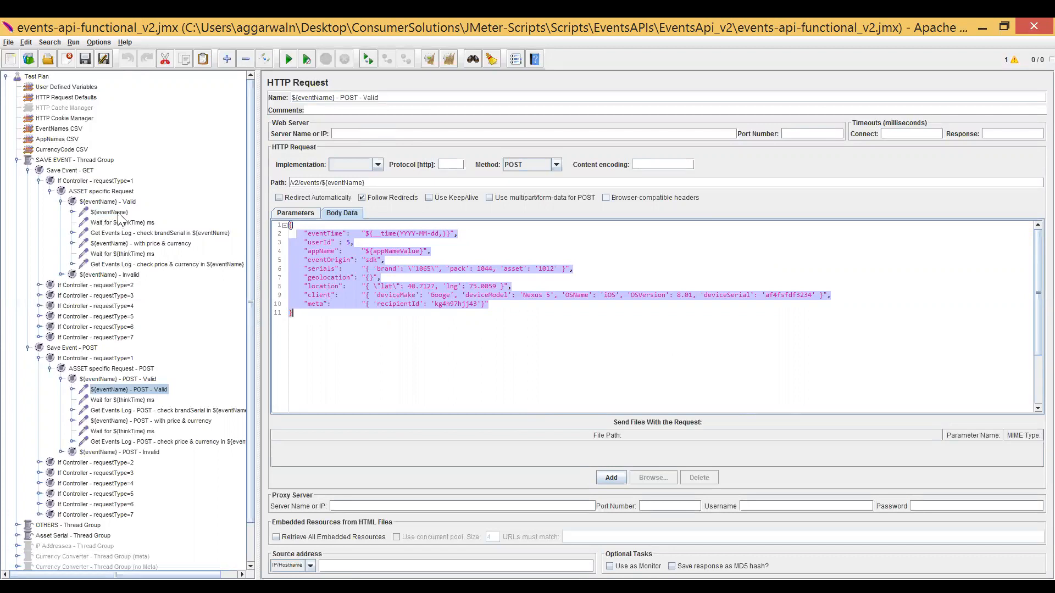
Return to the ${eventName} GET request and highlight the /v2/events/ part and the ${eventName} variable of its path.
left_click(118, 213)
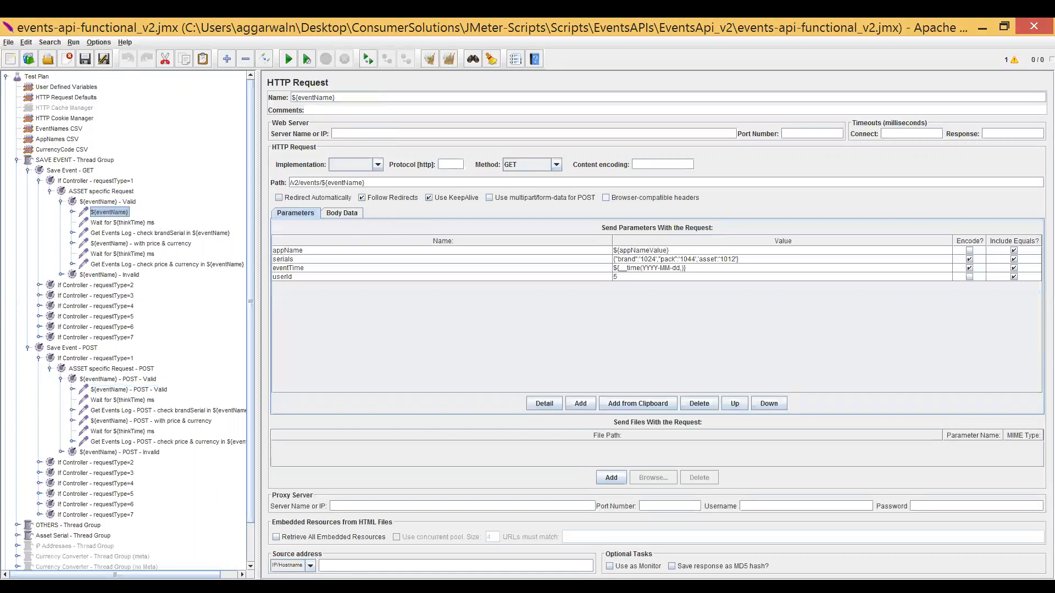
left_click_drag(322, 182, 284, 184)
left_click_drag(321, 183, 365, 182)
left_click(113, 213)
Go through the GET request's appName, serials, eventTime and userId parameters one by one, and return to eventTime.
left_click(308, 250)
left_click(310, 259)
left_click(309, 268)
left_click(308, 277)
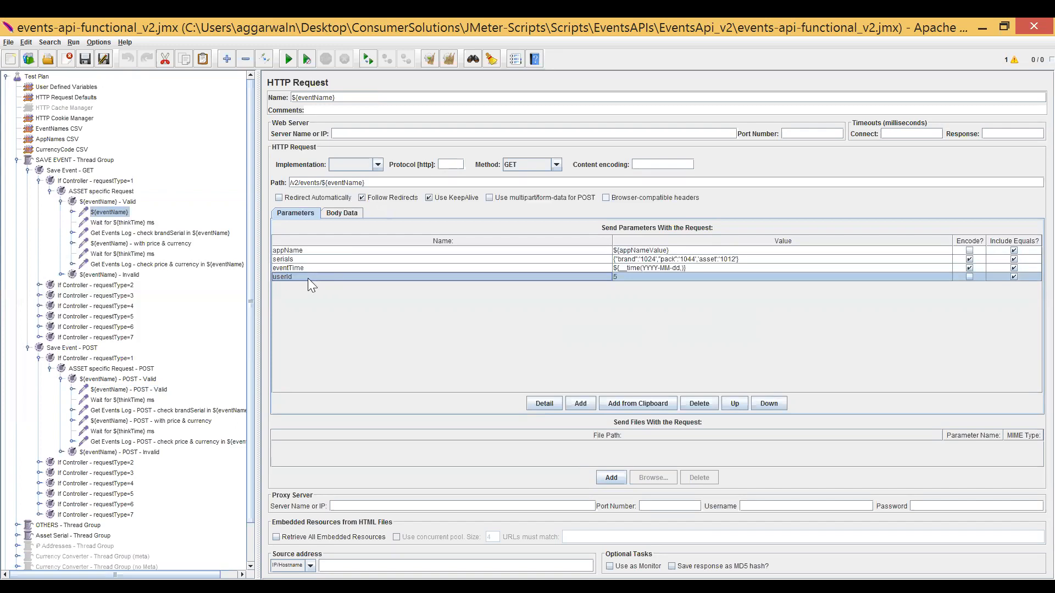
key("Up")
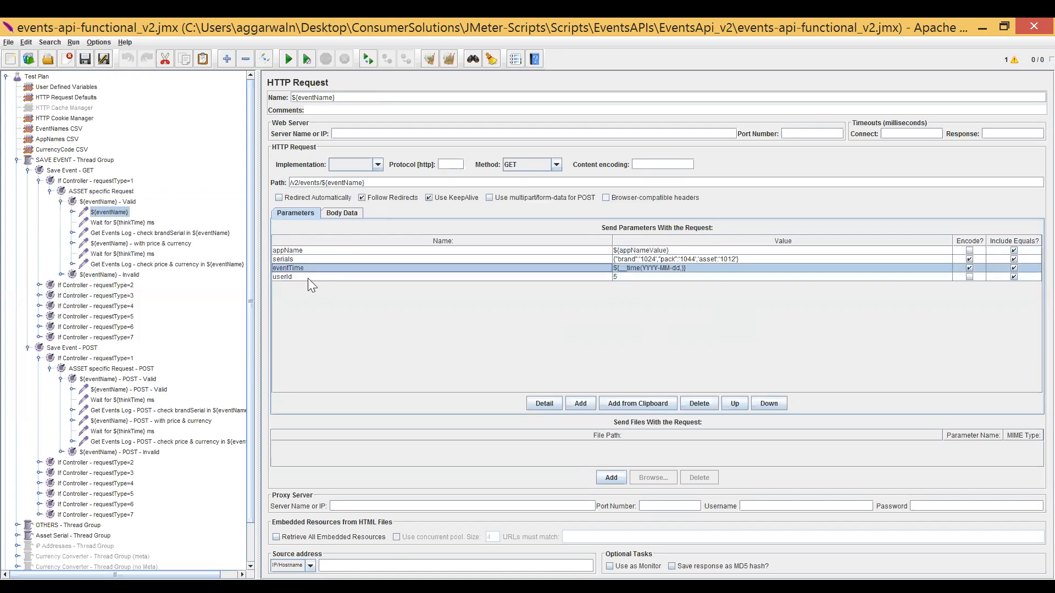
Move up and down through the GET request's parameter rows again, ending on the serials parameter.
key("Up")
key("Up")
key("Down")
key("Down")
key("Down")
key("Up")
key("Up")
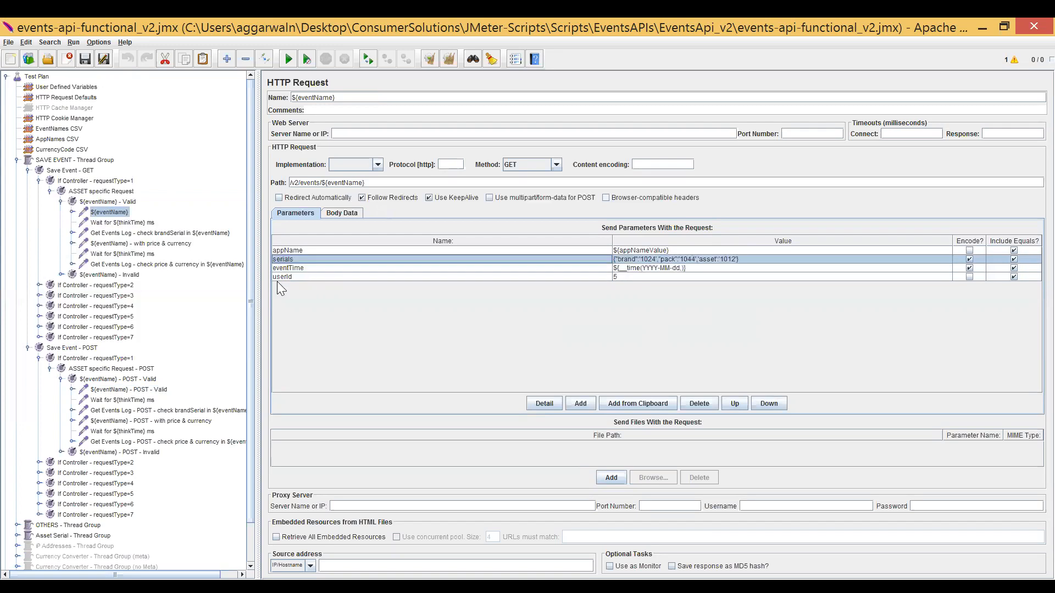
Show the test plan's User Defined Variables and select the numberOfSaveEvents variable.
mouse_move(123, 290)
key("alt+Tab")
left_click(71, 87)
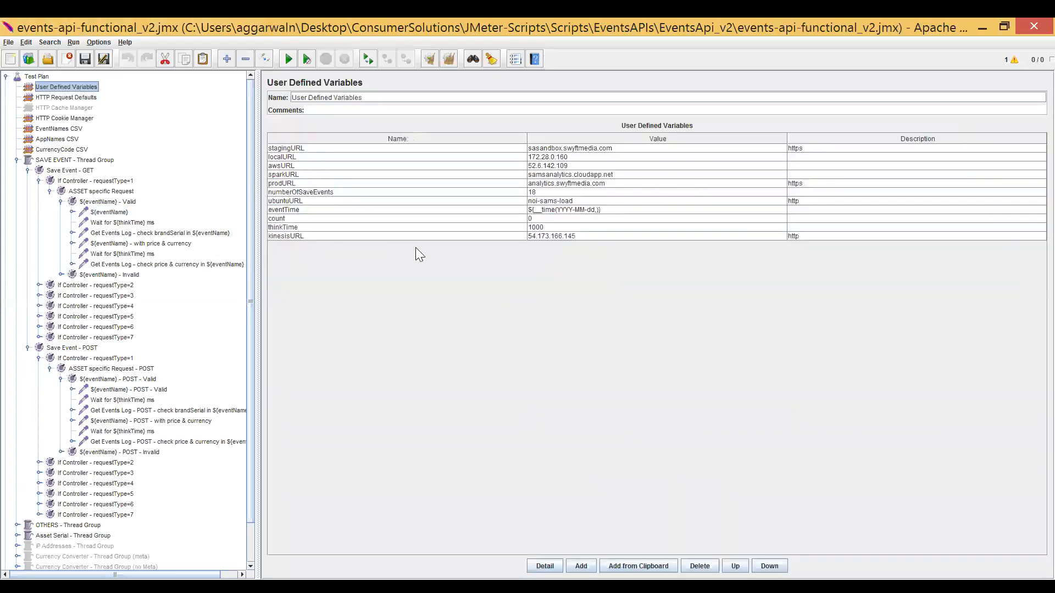
left_click(322, 193)
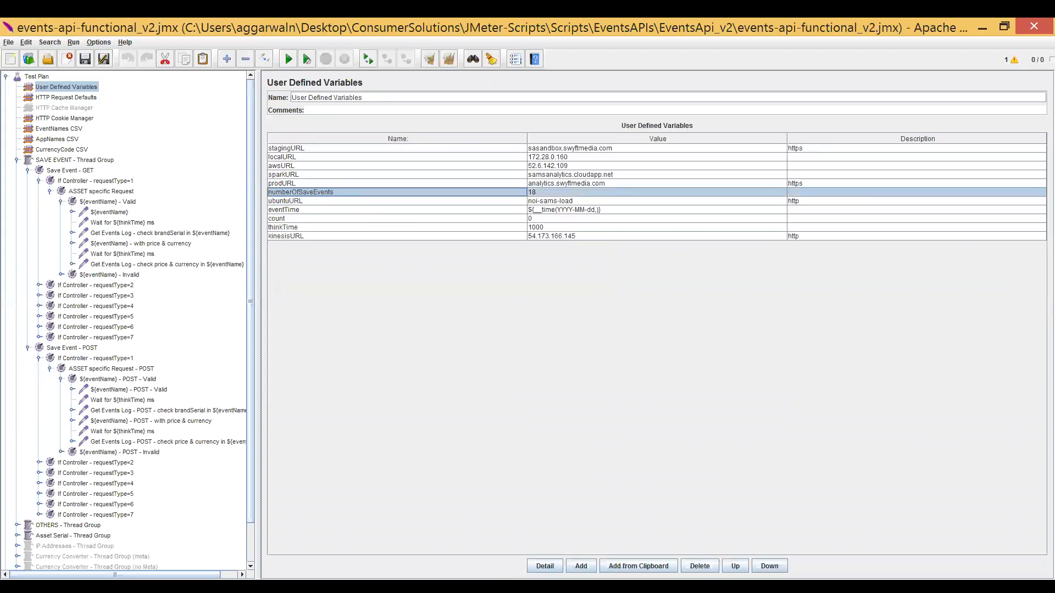
key("alt+Tab")
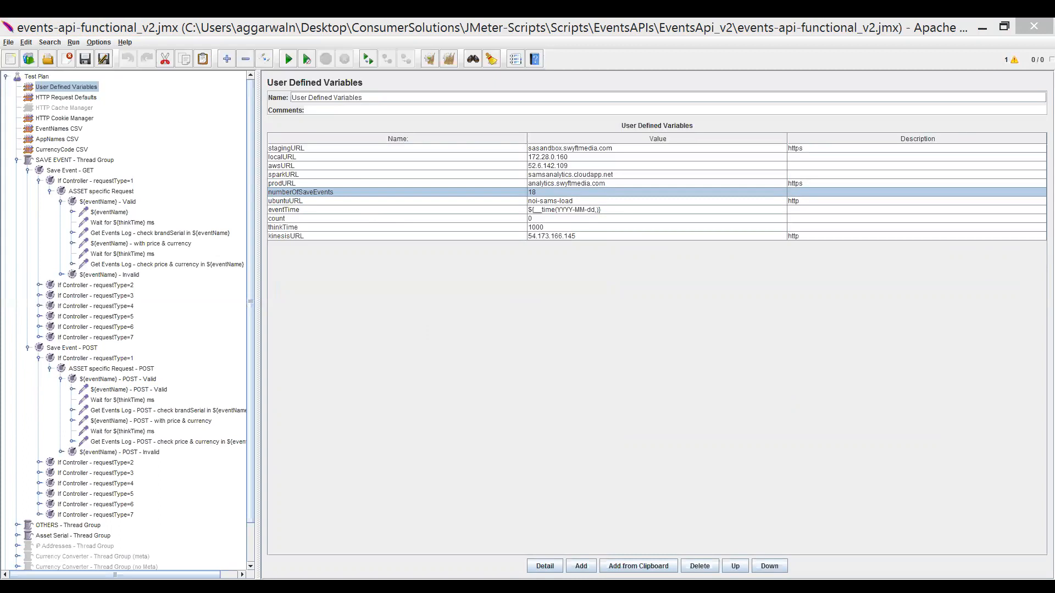
Set the value of the numberOfSaveEvents variable to 19.
left_click(550, 192)
left_click(551, 192)
double_click(550, 192)
key("BackSpace")
type("9")
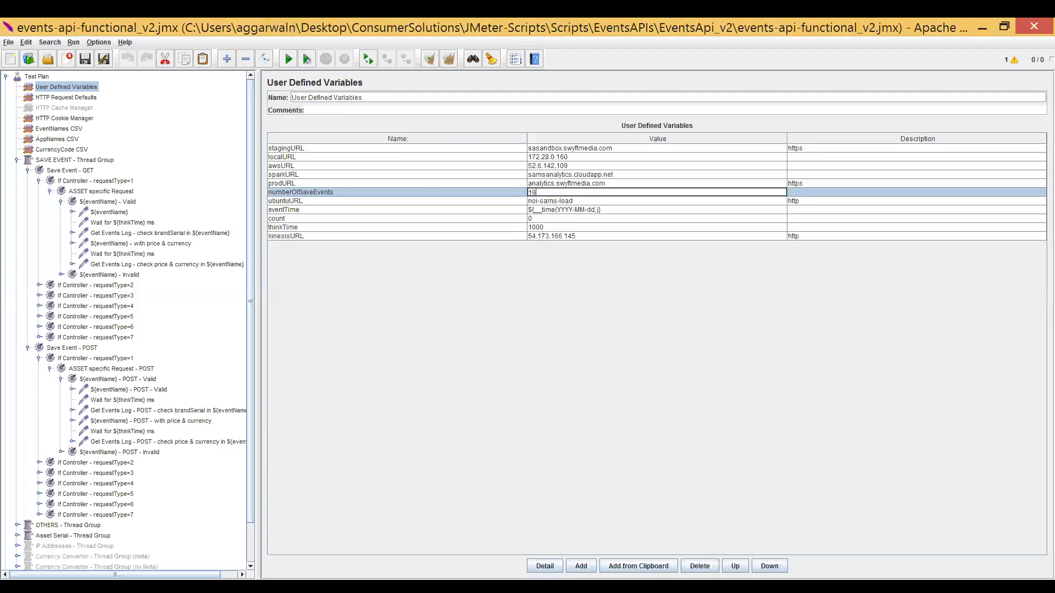
left_click(504, 191)
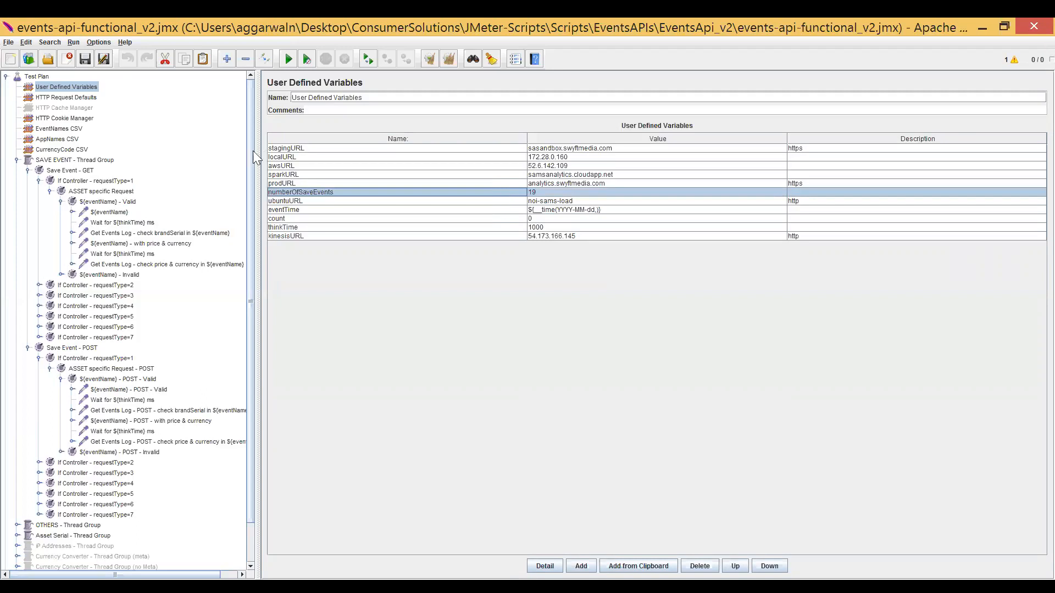
Review the kinesisURL server name in HTTP Request Defaults, the AppNames and CurrencyCode CSV configurations, and the HTTP Cookie Manager.
left_click(81, 99)
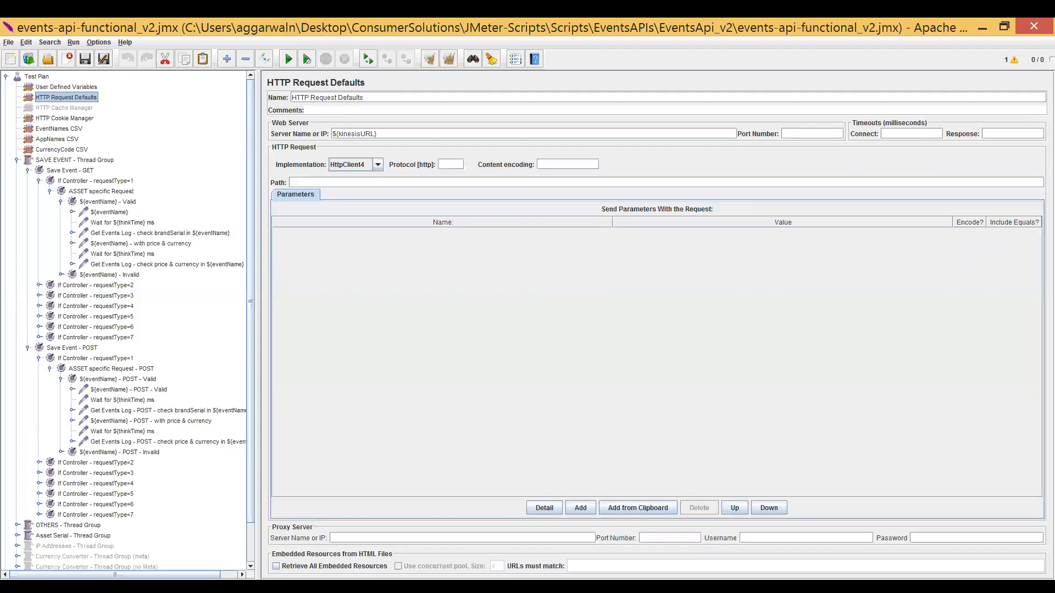
double_click(375, 134)
left_click(70, 140)
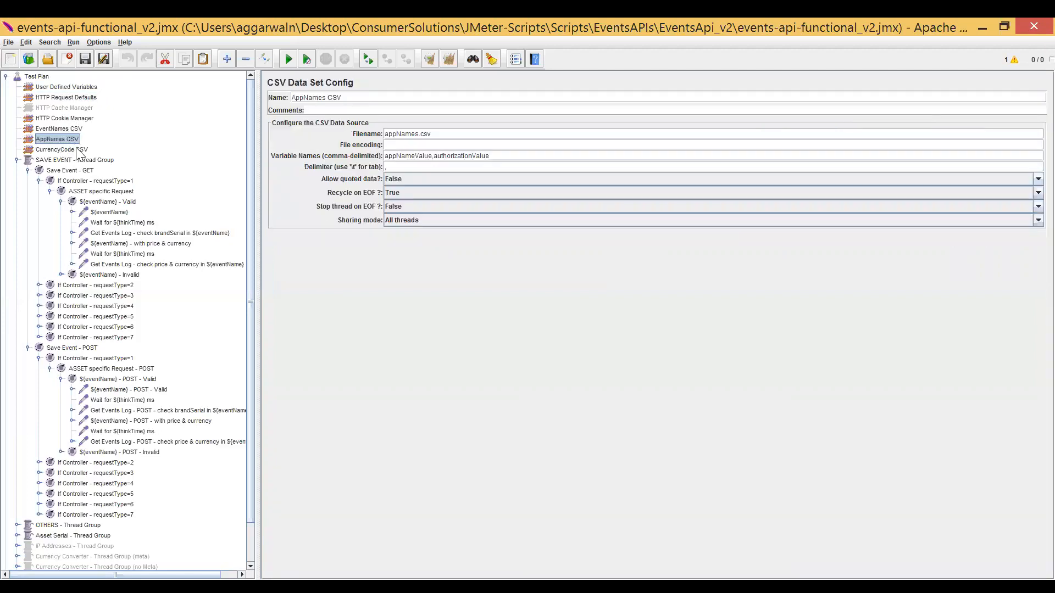
left_click(78, 152)
left_click(70, 139)
left_click(75, 148)
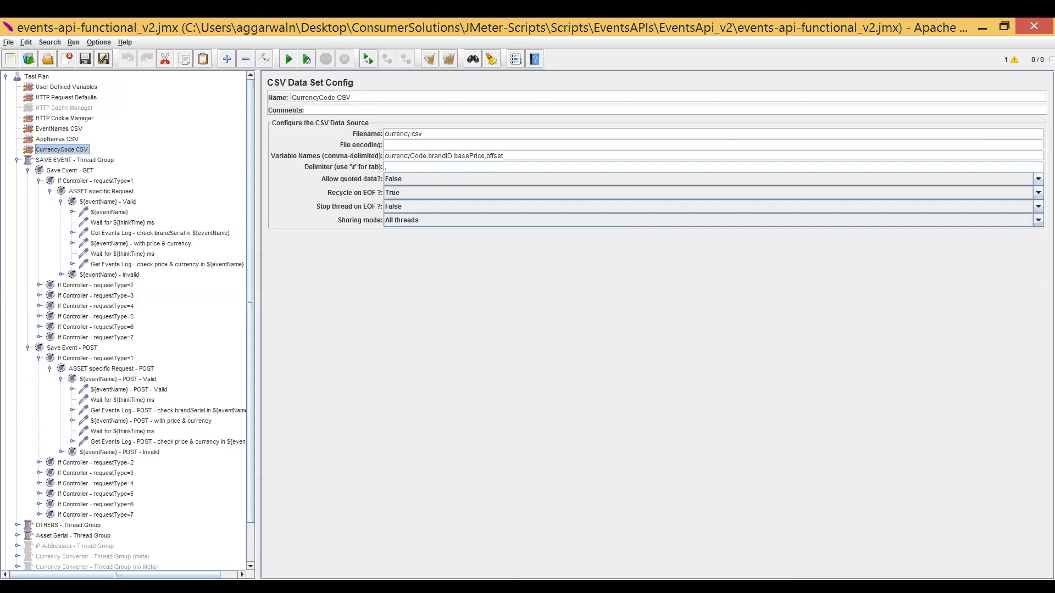
left_click(49, 118)
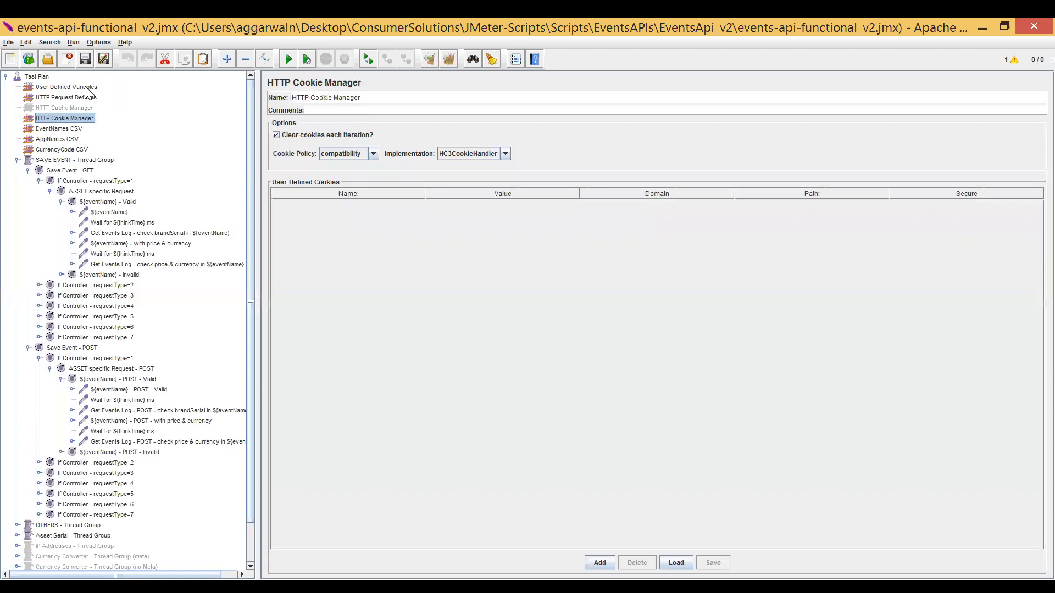
Set the numberOfSaveEvents user defined variable to 18 and select the count variable.
left_click(76, 87)
left_click(546, 192)
double_click(546, 192)
key("BackSpace")
type("8")
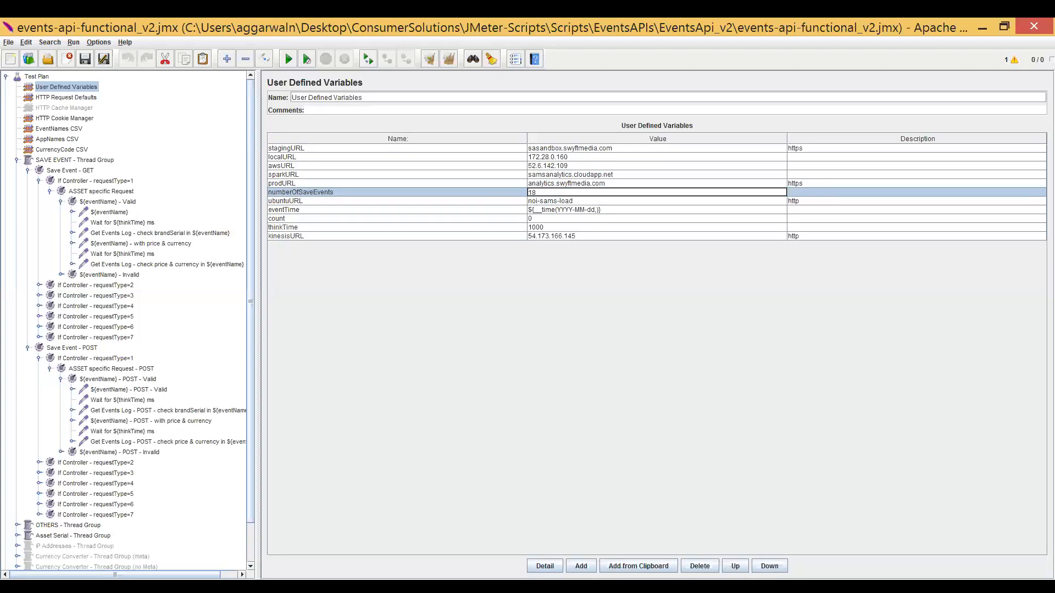
key("alt+Tab")
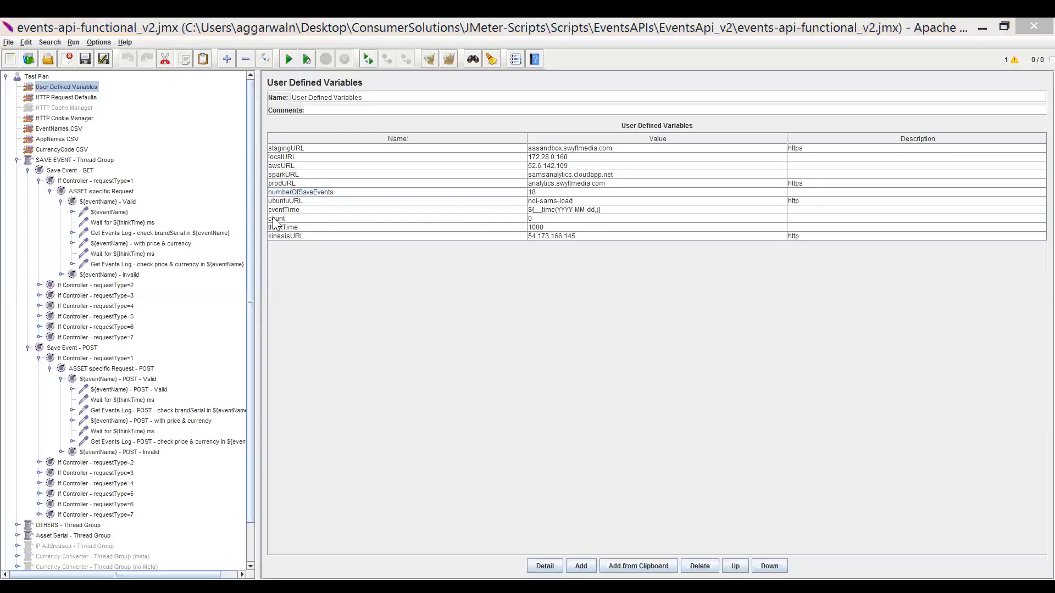
left_click(273, 218)
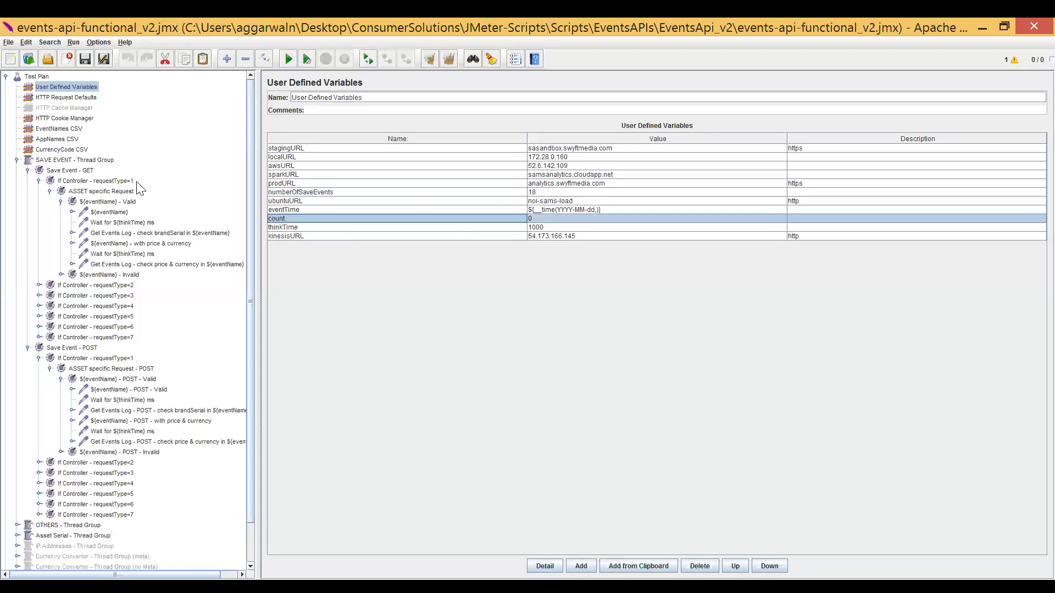
Collapse Save Event - GET, Save Event - POST and their SAVE EVENT - Thread Group, and show the thread group's settings.
left_click(28, 170)
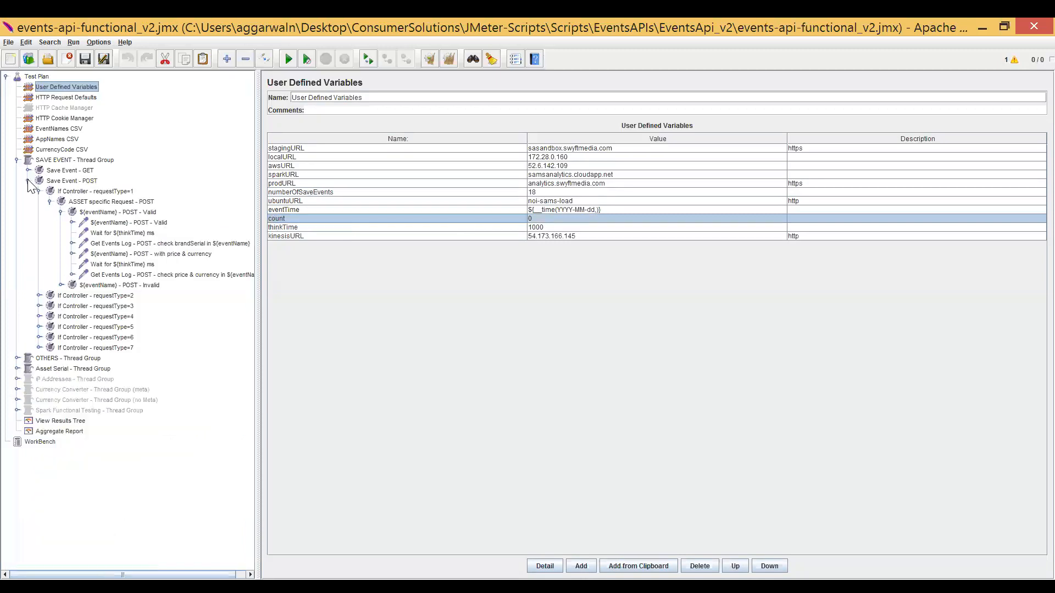
left_click(28, 181)
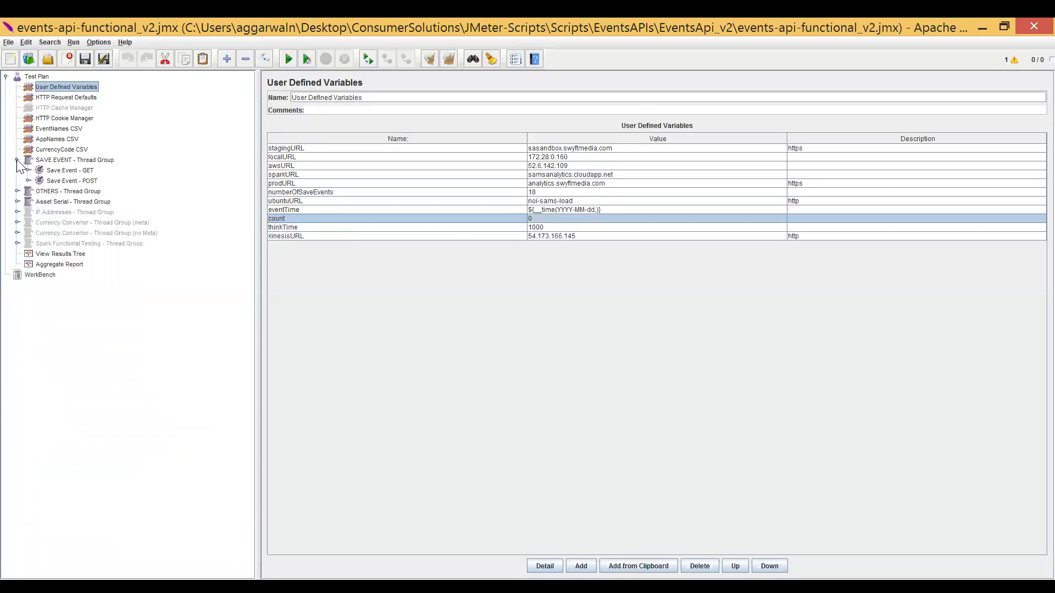
left_click(17, 160)
left_click(45, 161)
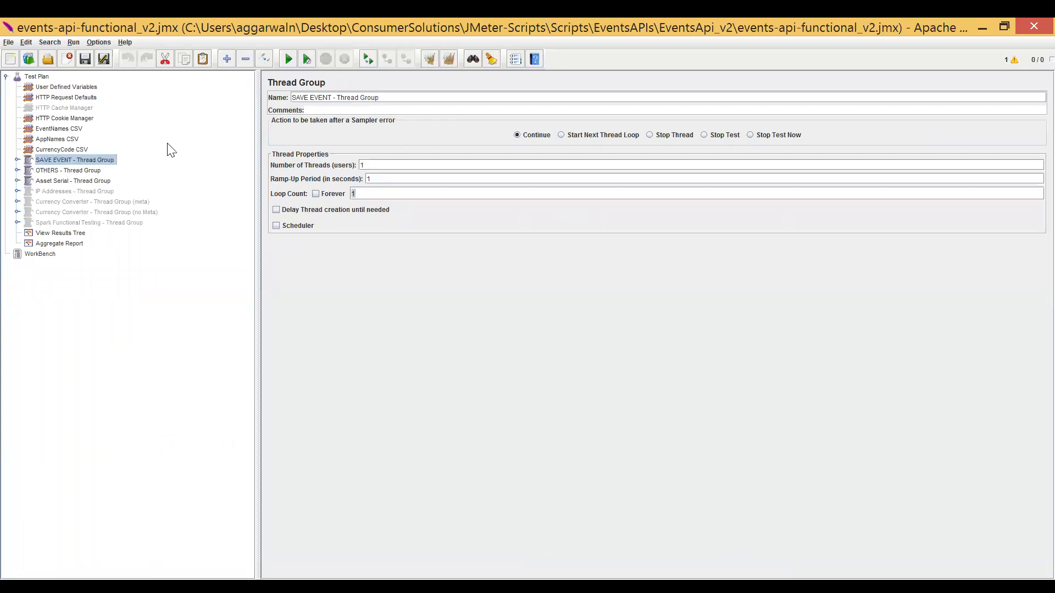
Copy the numberOfSaveEvents variable name and set the SAVE EVENT - Thread Group's loop count to ${numberOfSaveEvents}.
left_click(85, 88)
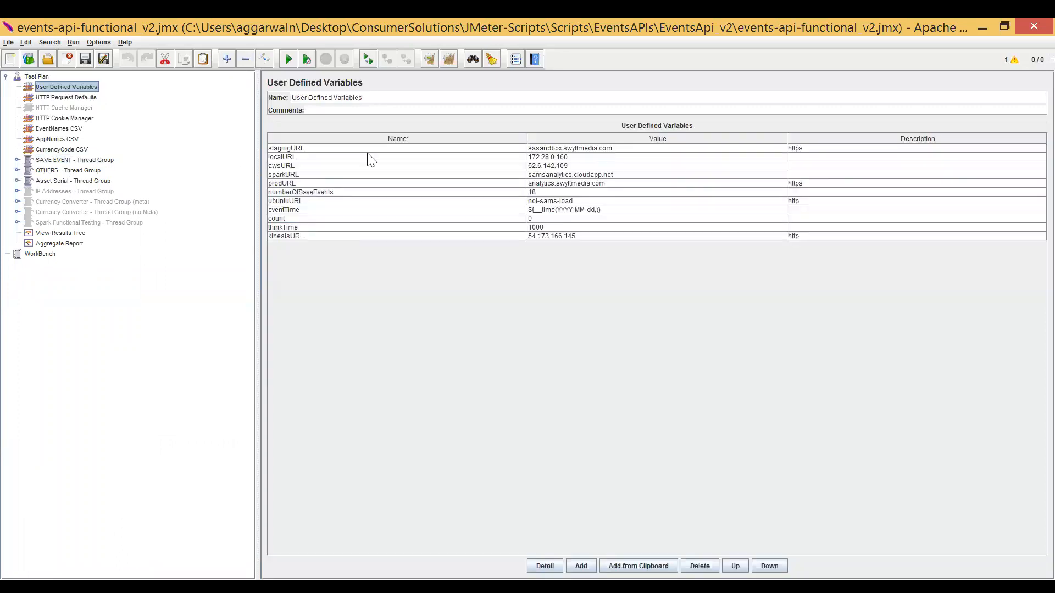
double_click(319, 193)
key("ctrl+c")
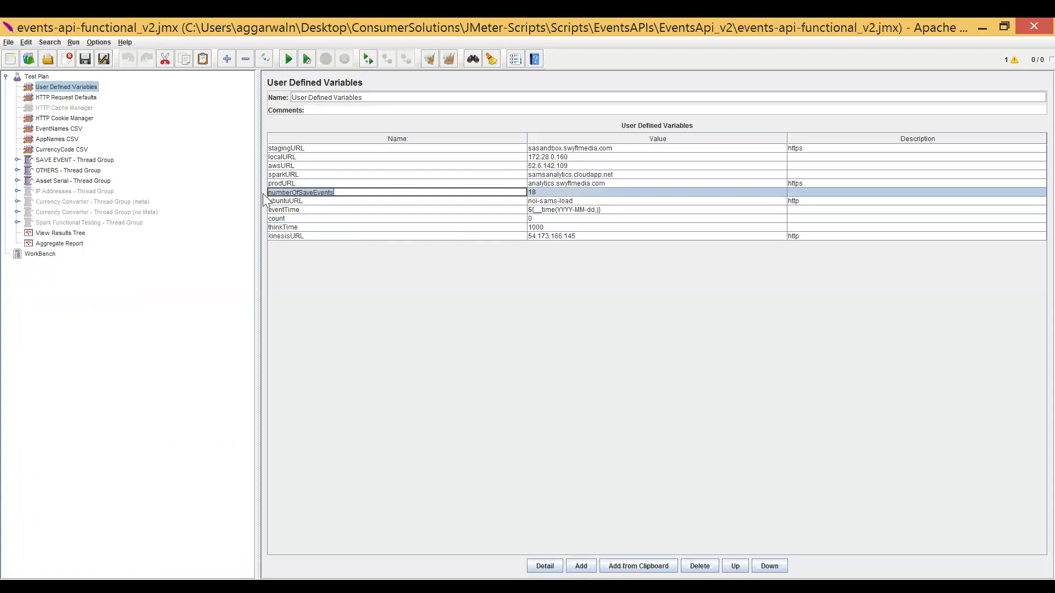
left_click(99, 160)
double_click(353, 193)
type("${}")
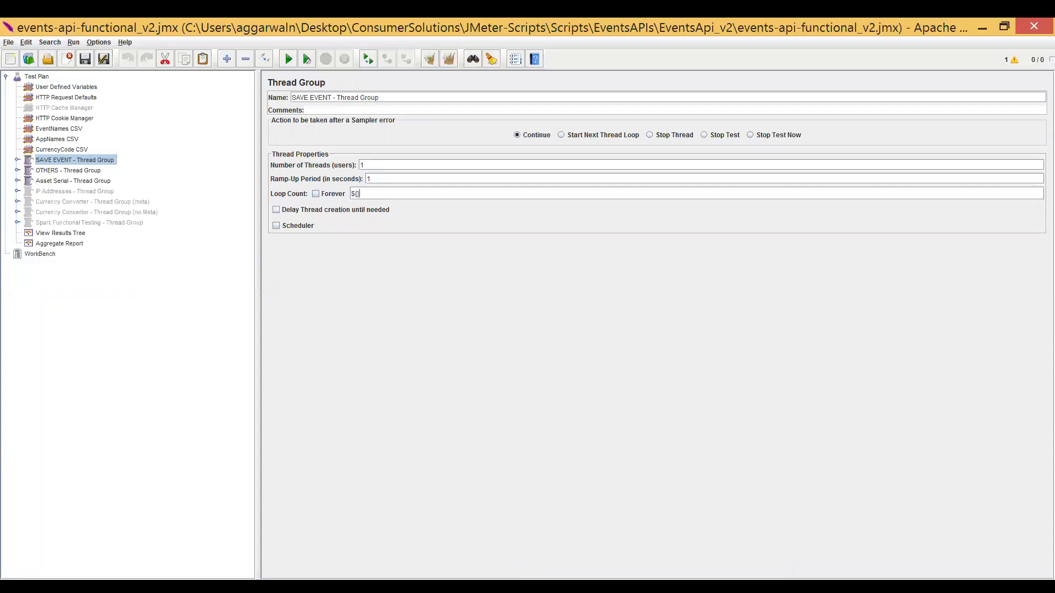
key("ctrl+v")
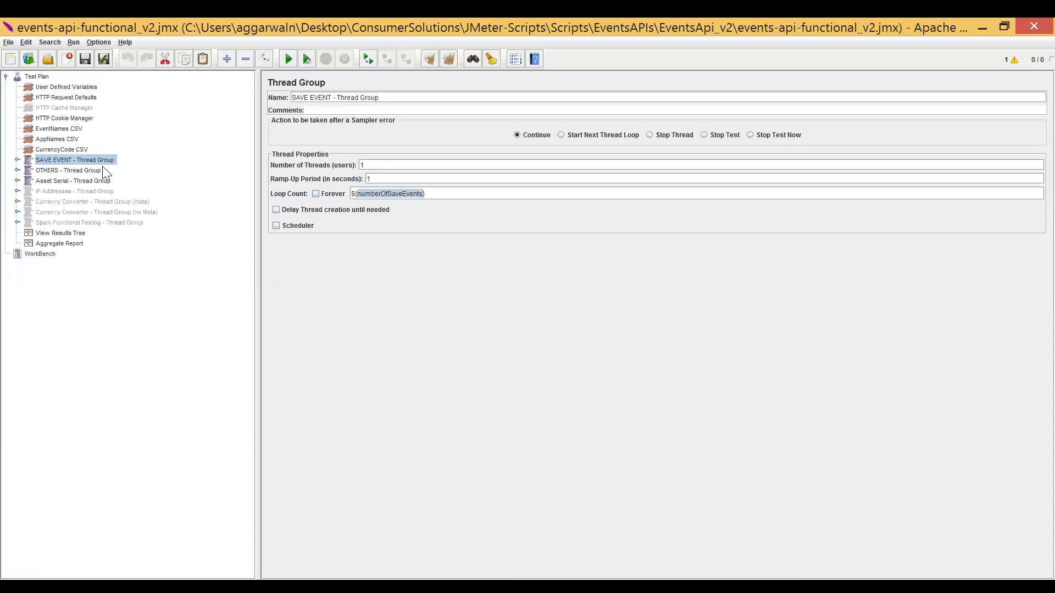
Look through the OTHERS and Asset Serial thread groups, the View Results Tree, and the Aggregate Report's TOTAL row.
left_click(84, 171)
left_click(82, 181)
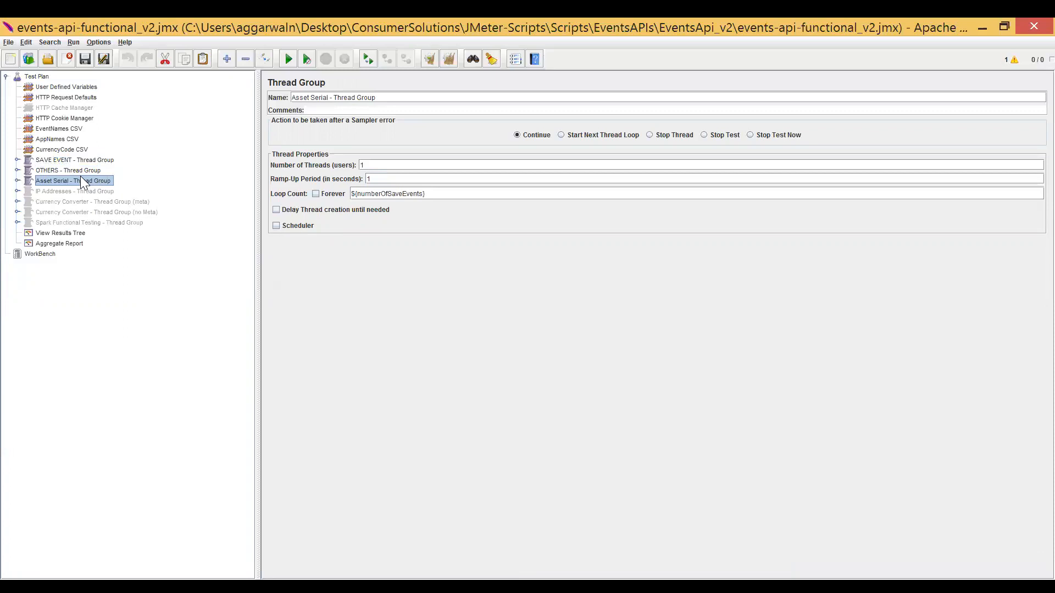
left_click(72, 235)
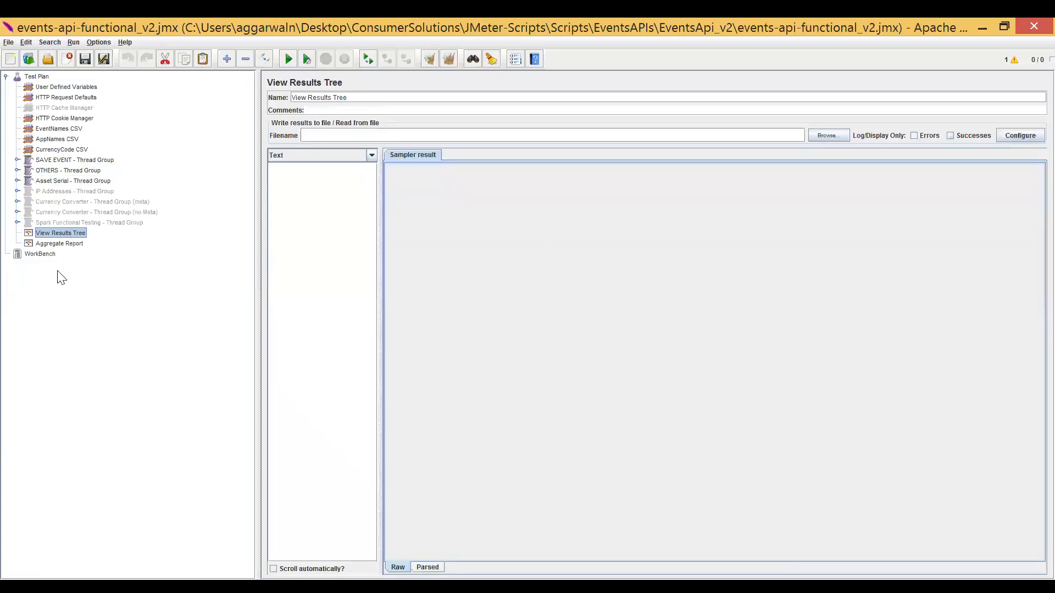
left_click(59, 246)
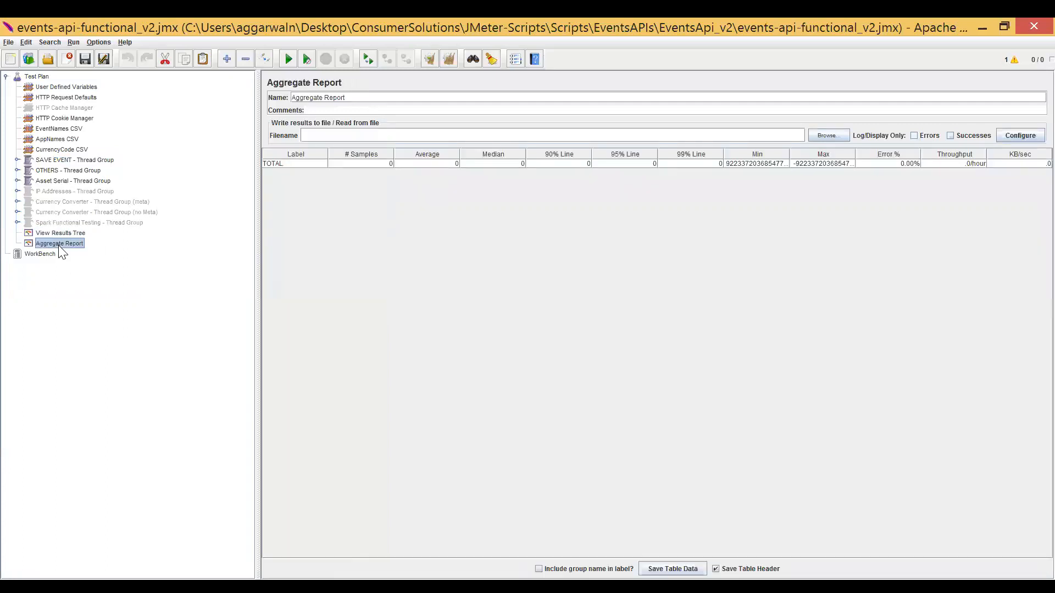
left_click(378, 163)
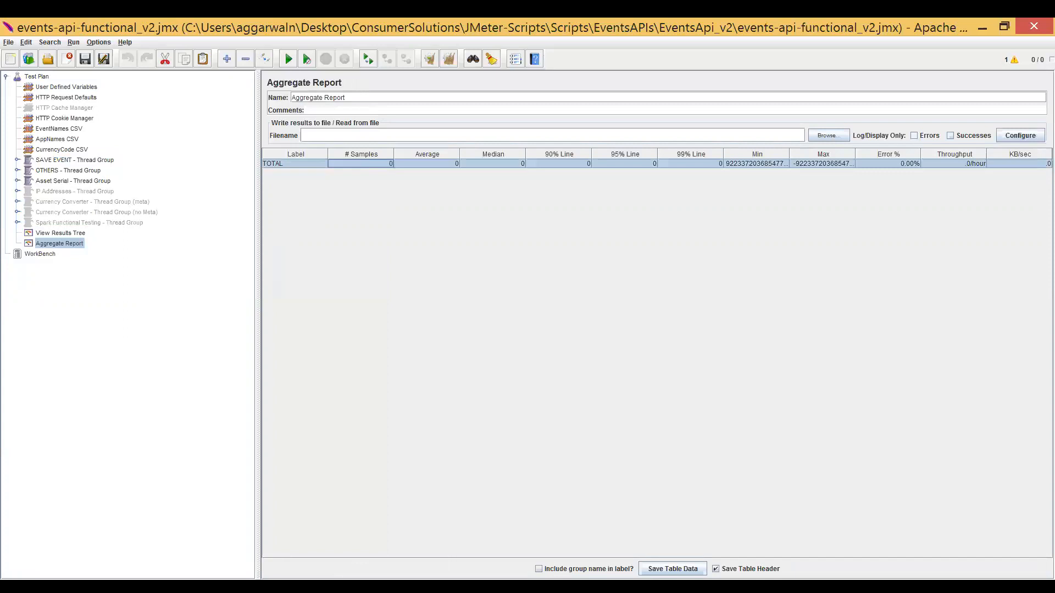
Limit the View Results Tree listener to logging and displaying only errors.
left_click(55, 233)
left_click(913, 135)
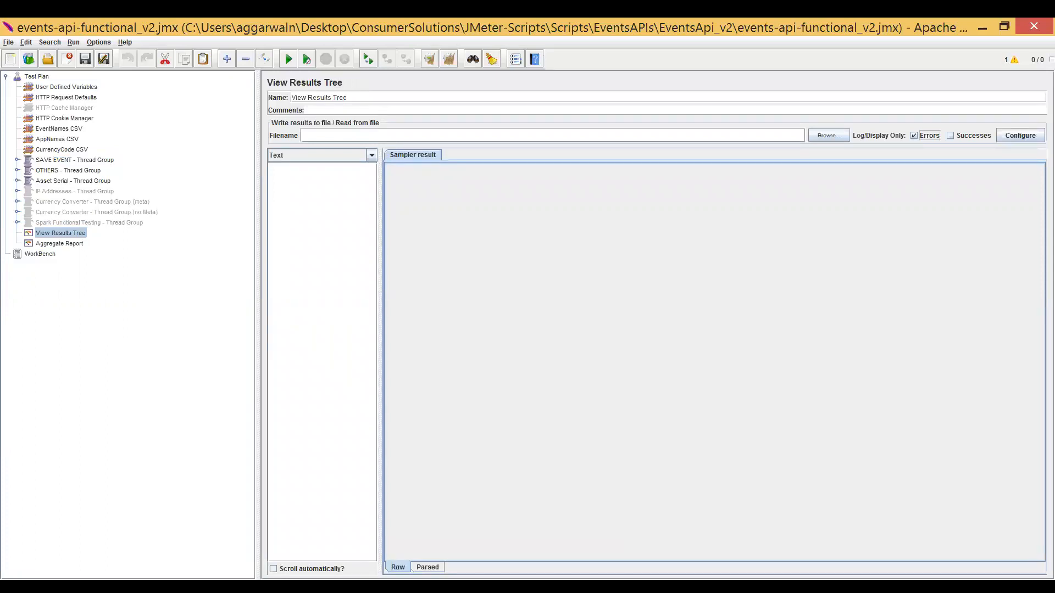
left_click(320, 252)
Expand the SAVE EVENT - Thread Group to show its GET and POST controllers, and collapse it again.
double_click(72, 161)
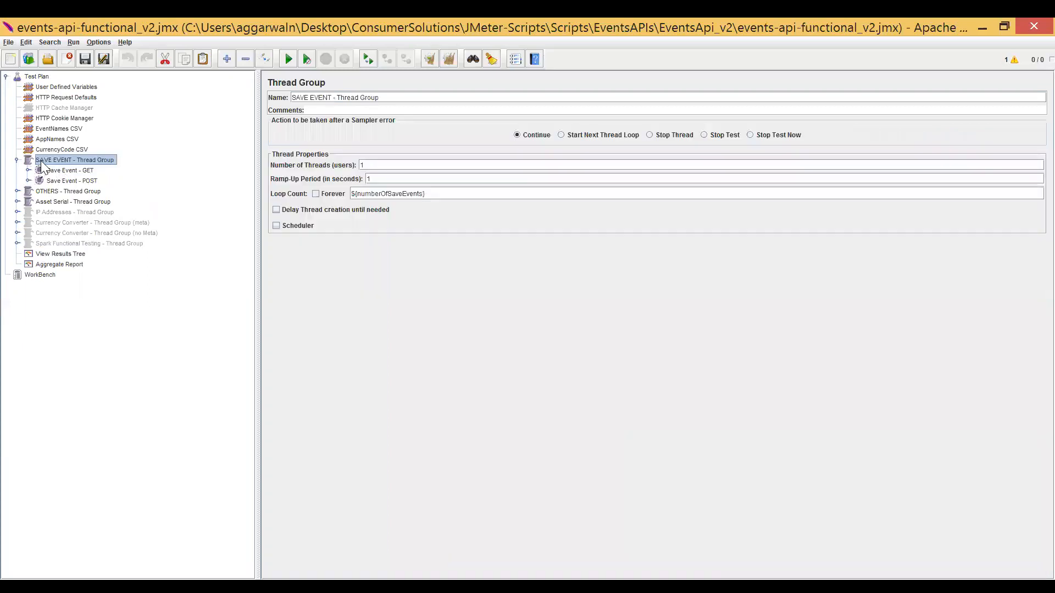
double_click(42, 162)
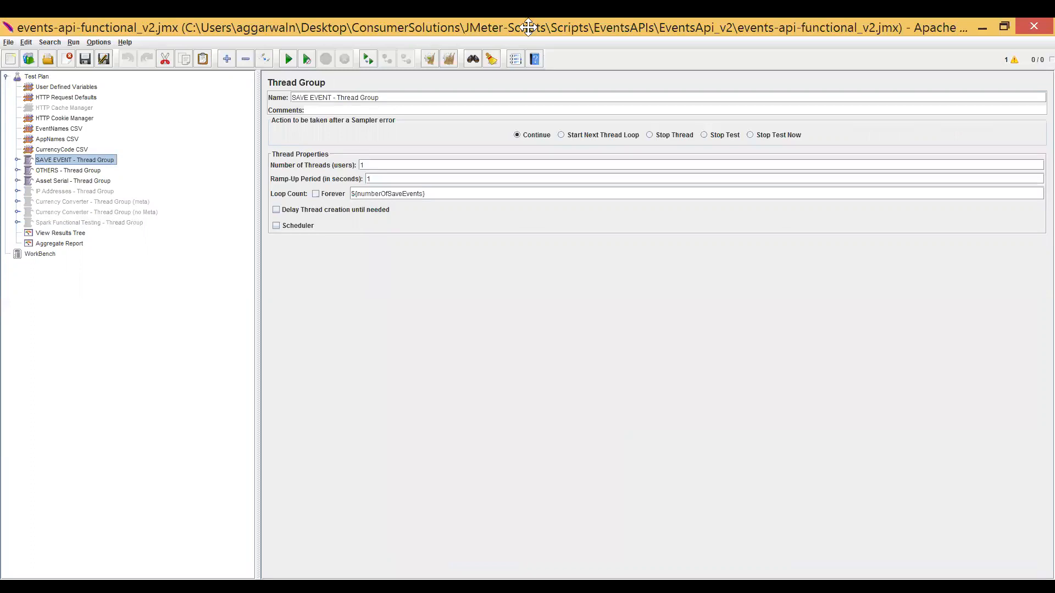
left_click(556, 41)
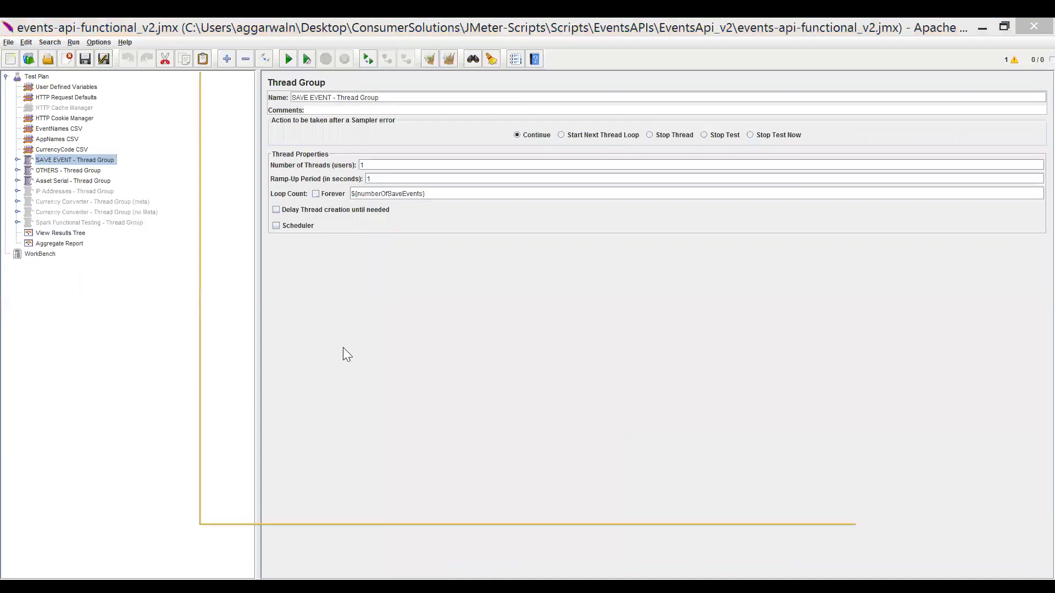